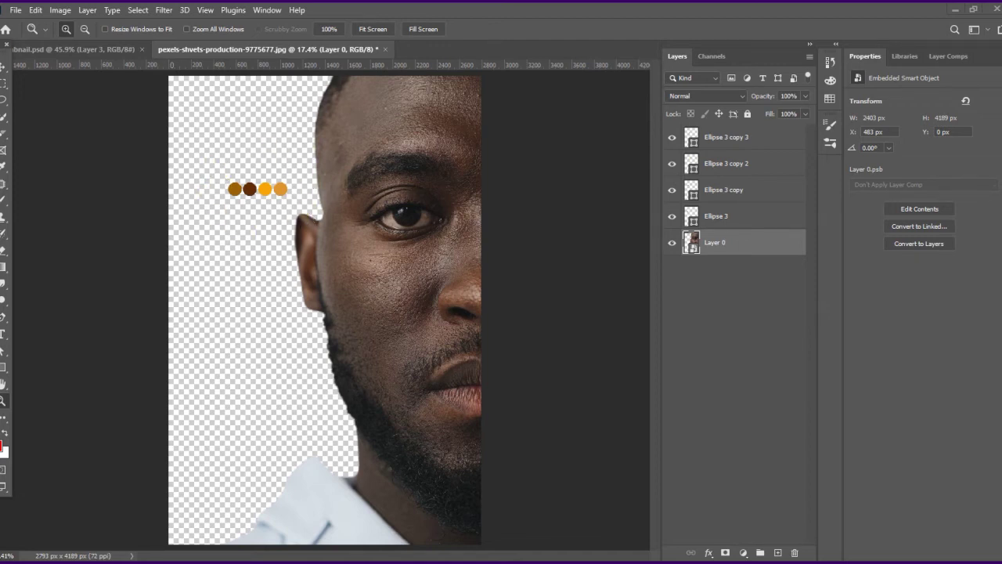
Start a new document from the 1080×1080 px, 100 ppi preset with a white background
left_click(12, 11)
left_click(32, 19)
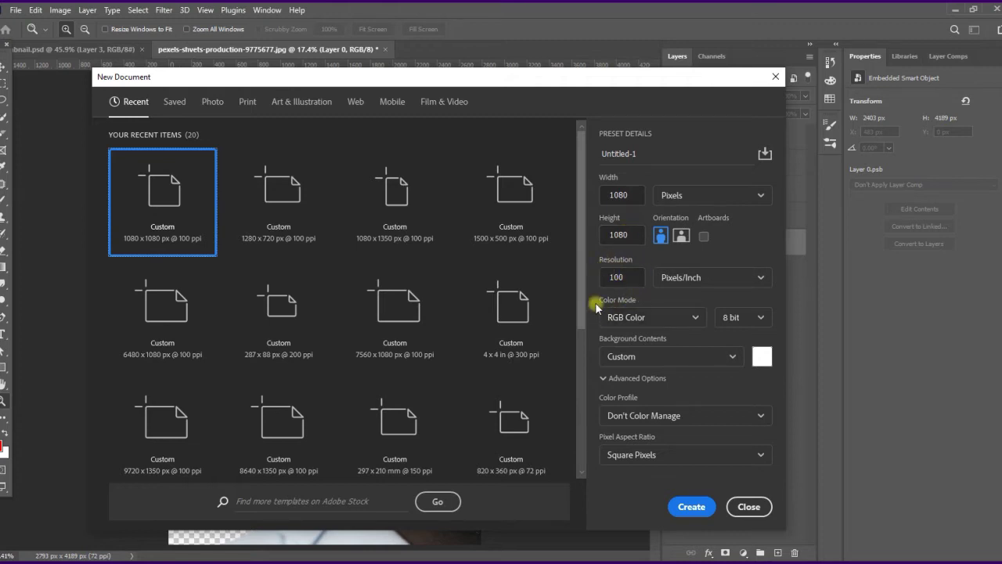
Create the white canvas, unlock its background, and drag the portrait in from the Pexels document
left_click(693, 504)
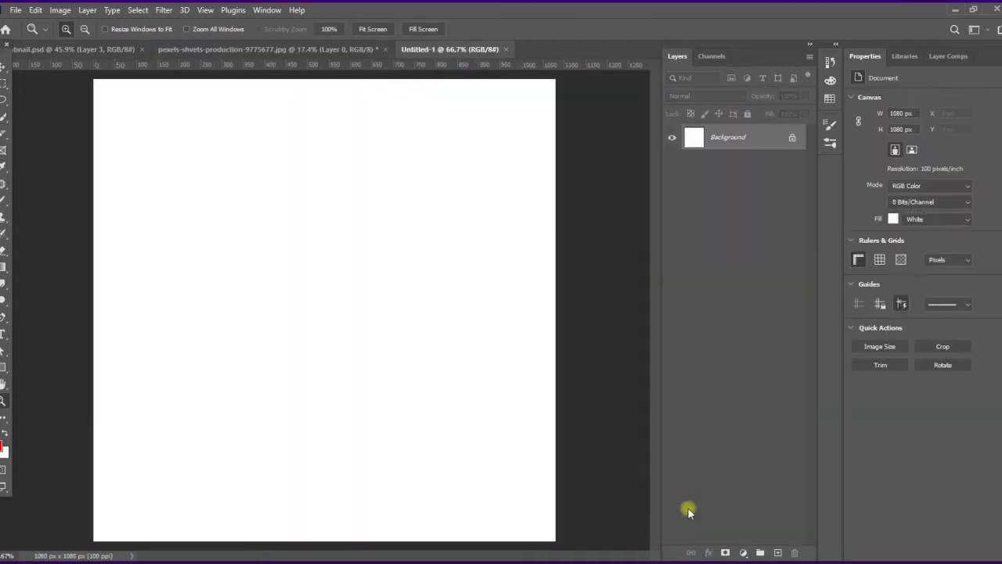
left_click(792, 137)
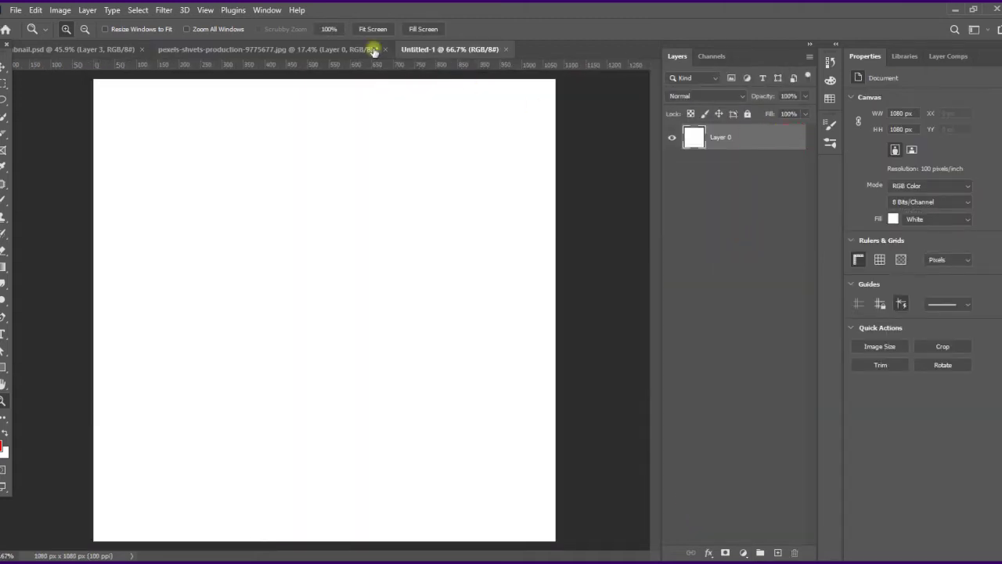
left_click(295, 50)
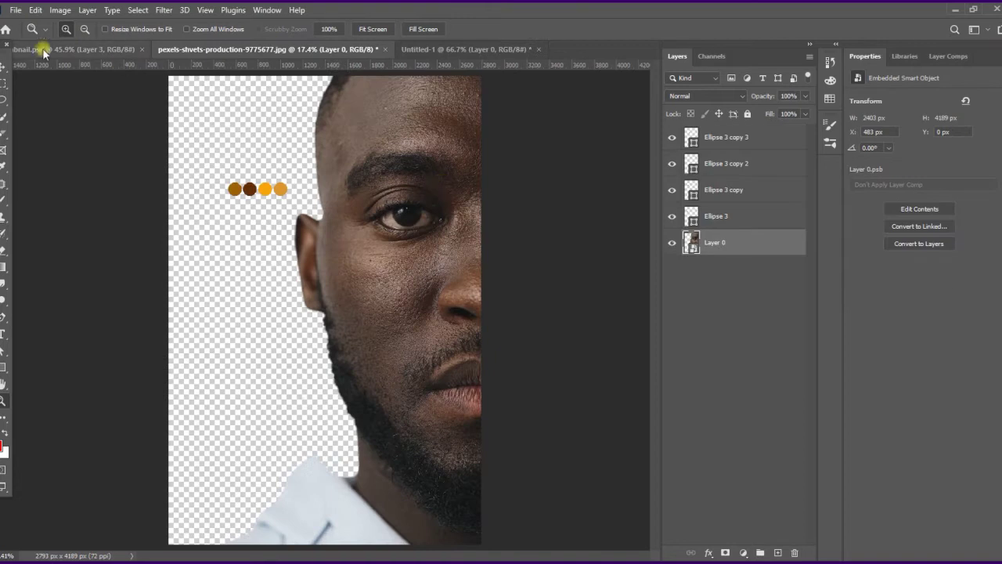
left_click(4, 71)
left_click_drag(369, 163, 430, 253)
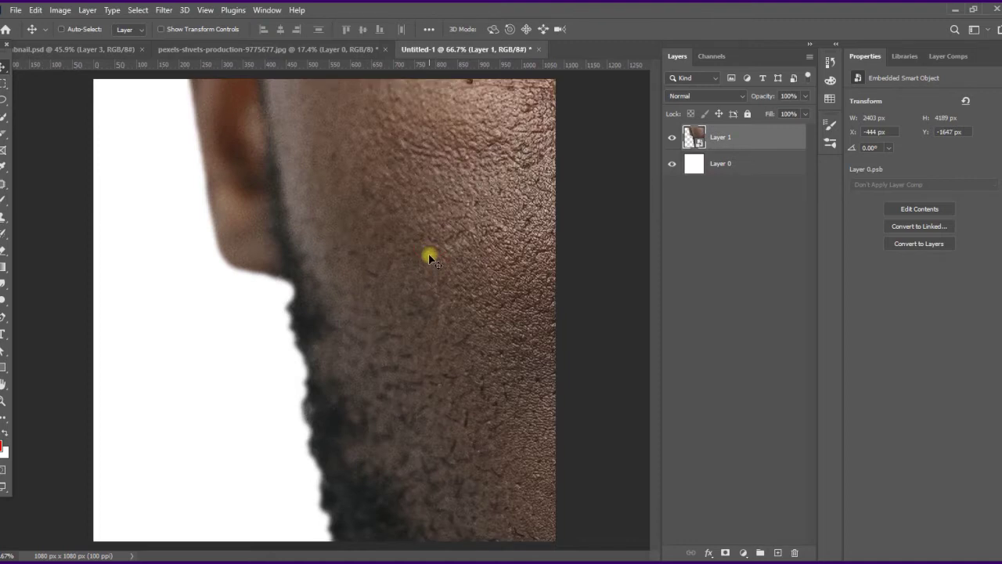
key("ctrl+0")
Scale the portrait down to about 631 × 1102 px and zoom in on it
key("ctrl+t")
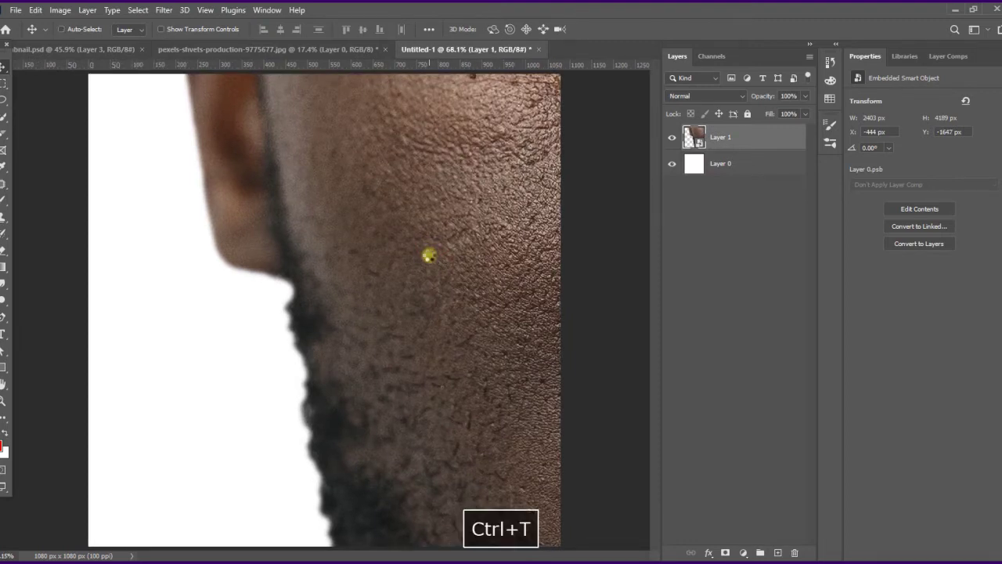
key("ctrl+0")
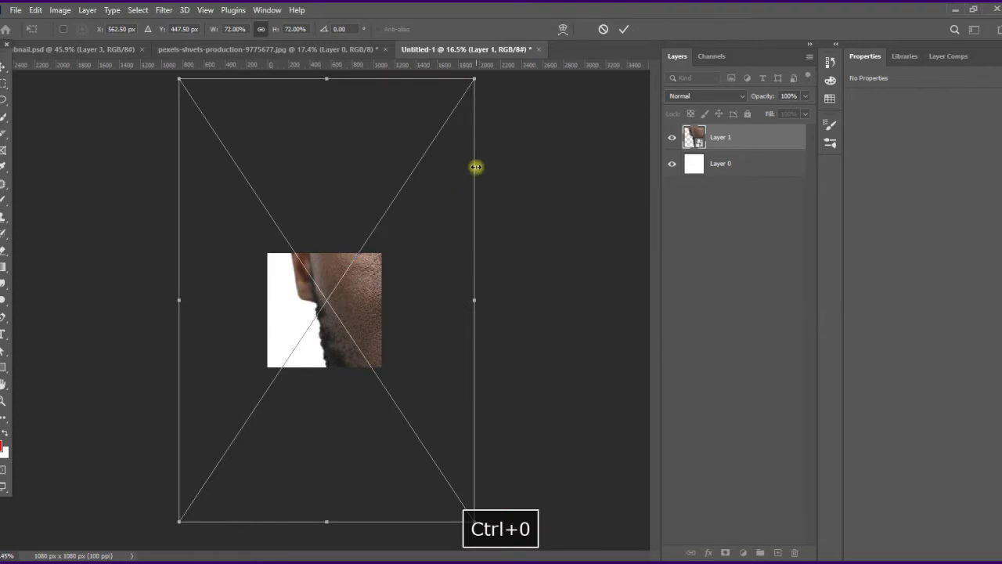
left_click_drag(477, 83, 374, 301)
left_click_drag(301, 252, 302, 253)
left_click_drag(304, 376, 304, 370)
left_click(621, 33)
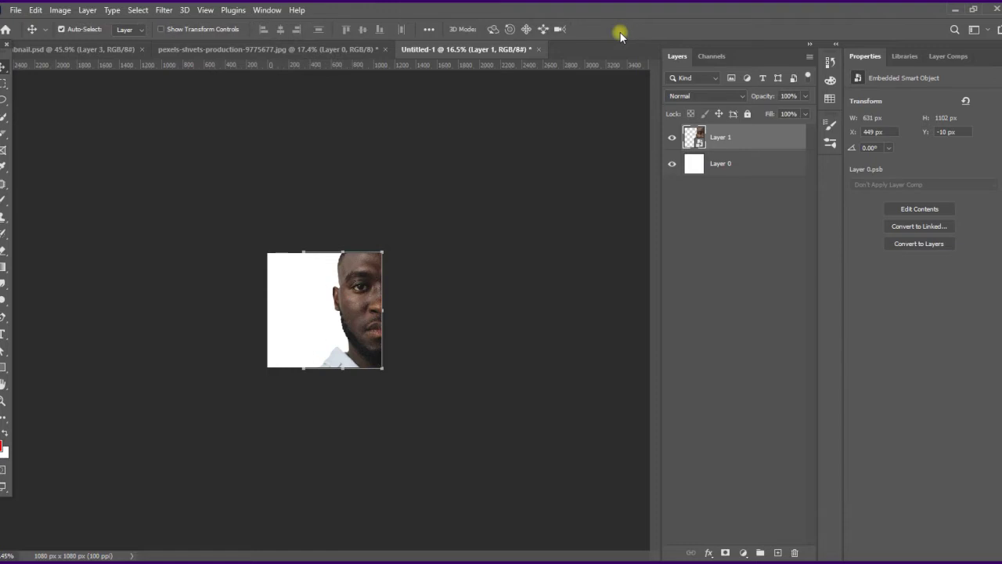
key("z")
left_click_drag(230, 228, 452, 394)
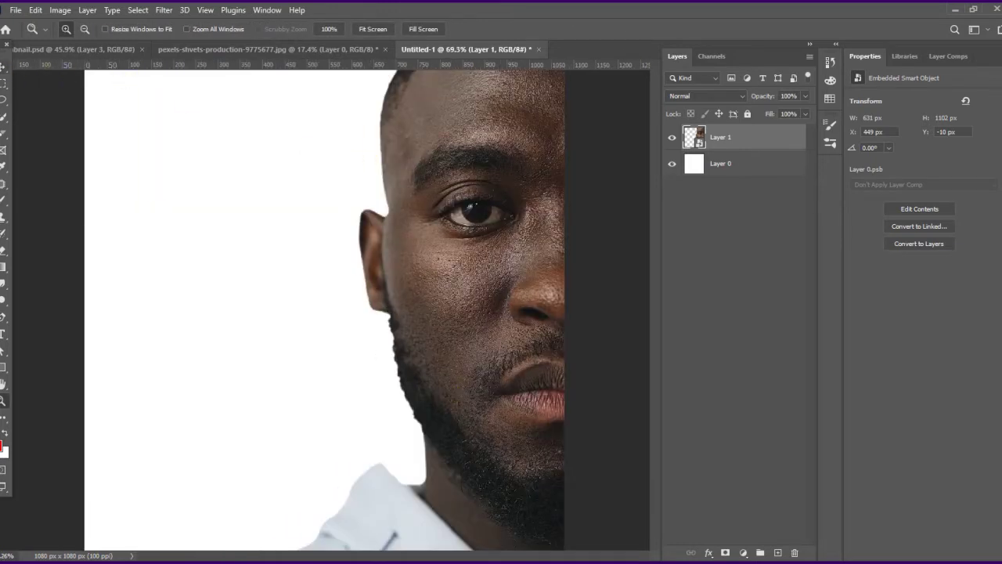
Duplicate the portrait layer, move the copy below Layer 0 and hide it, then select Layer 1
key("v")
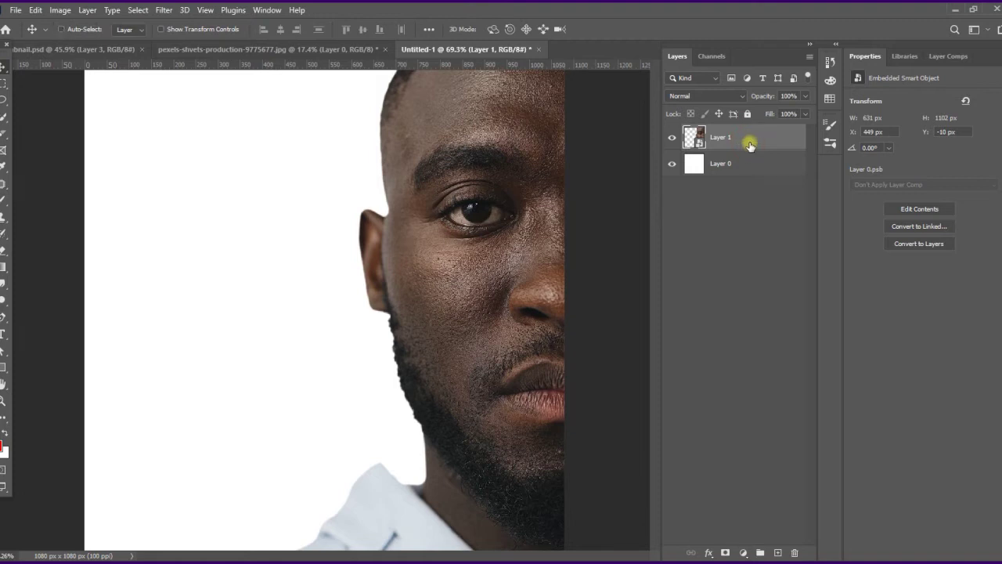
key("ctrl+j")
left_click_drag(749, 141, 763, 213)
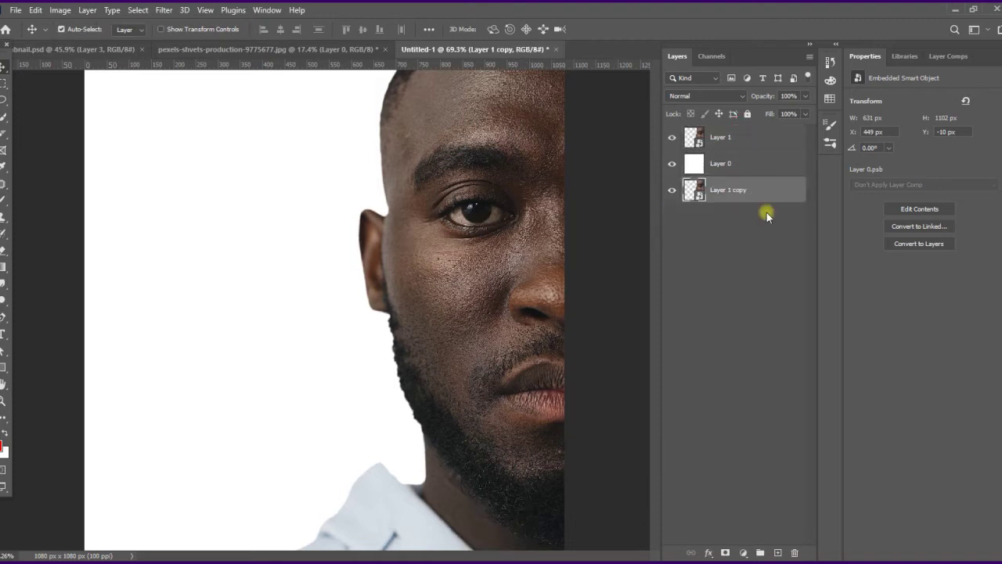
left_click(672, 190)
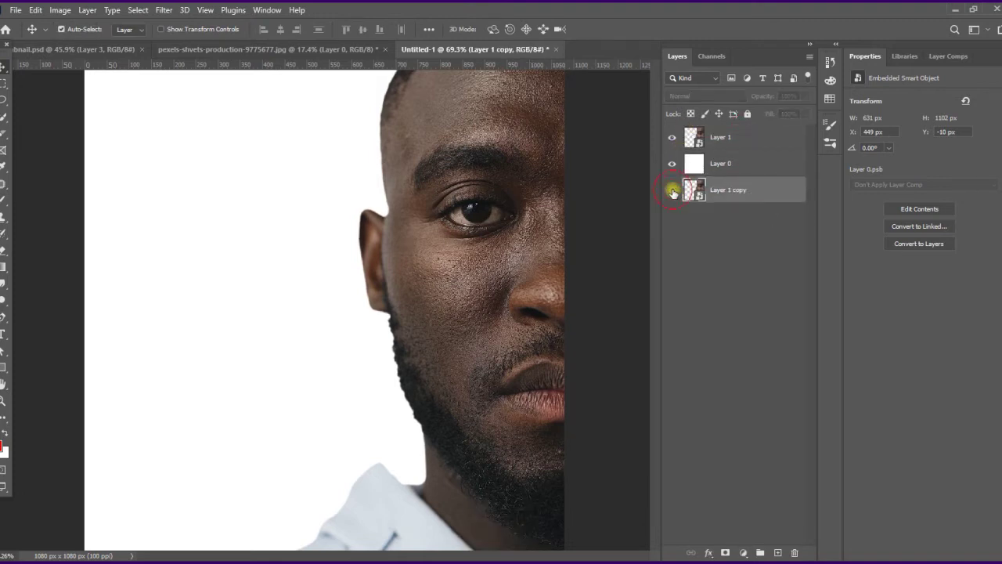
left_click(748, 138)
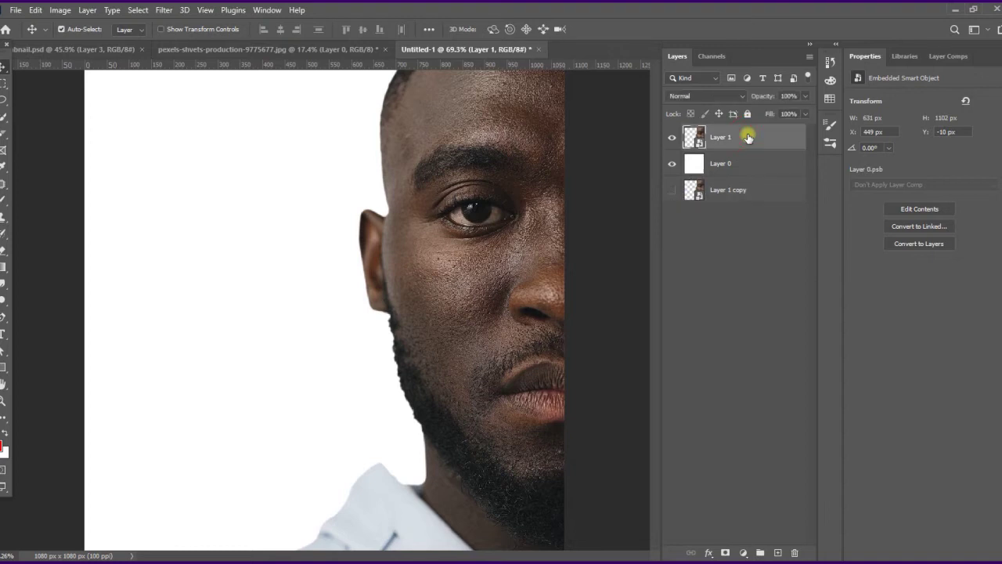
Apply Stylize > Diffuse in Anisotropic mode to Layer 1
left_click(165, 11)
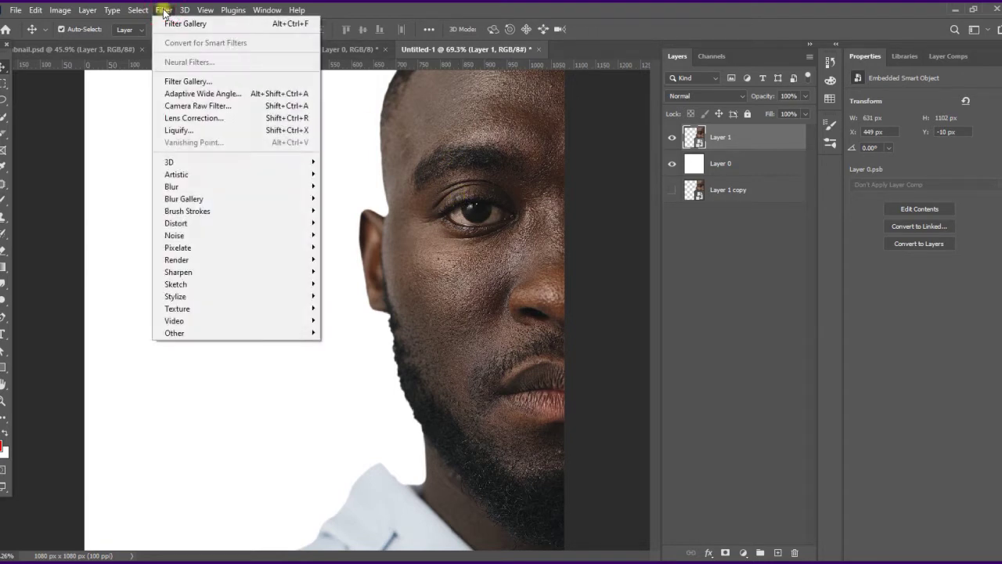
mouse_move(265, 295)
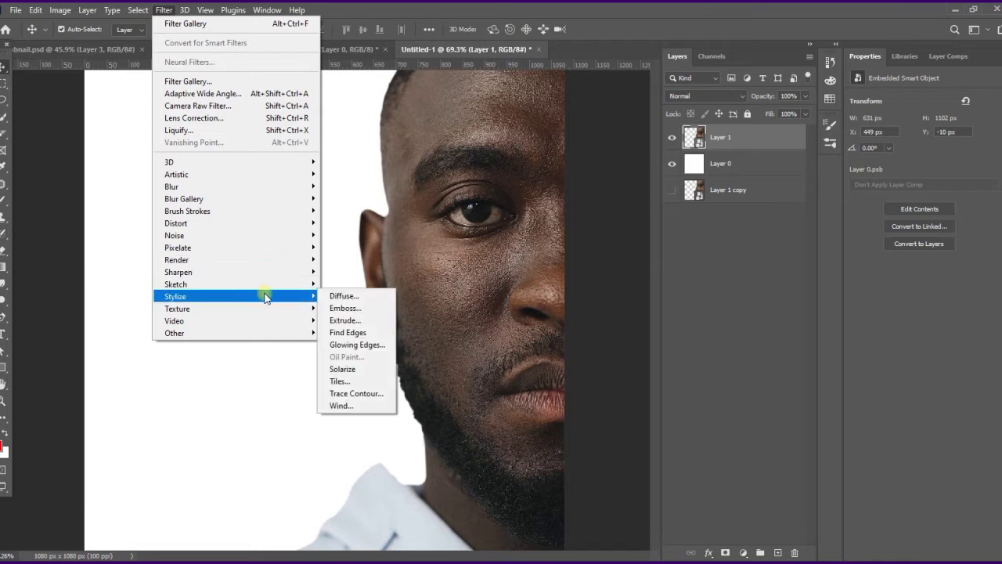
left_click(362, 299)
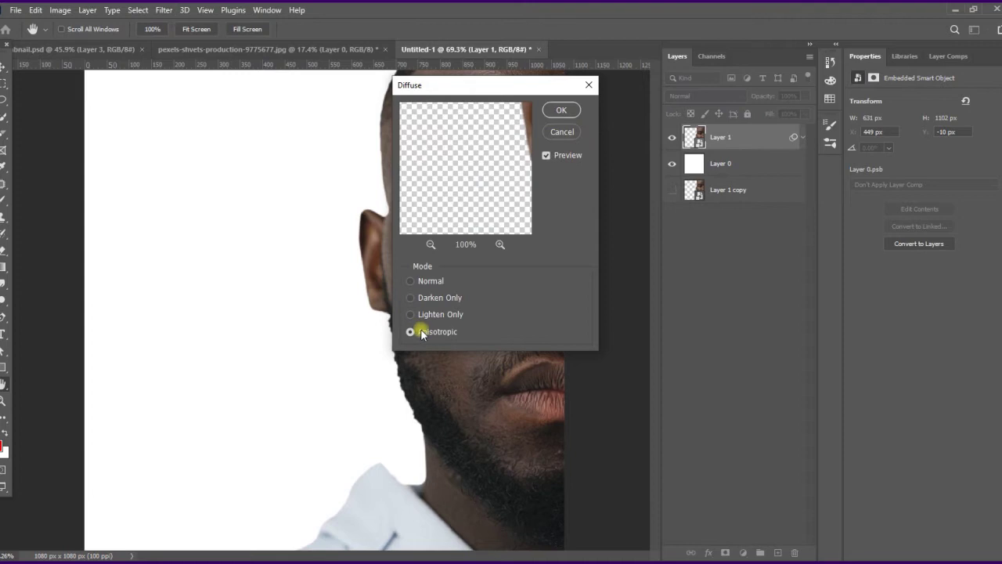
left_click(563, 110)
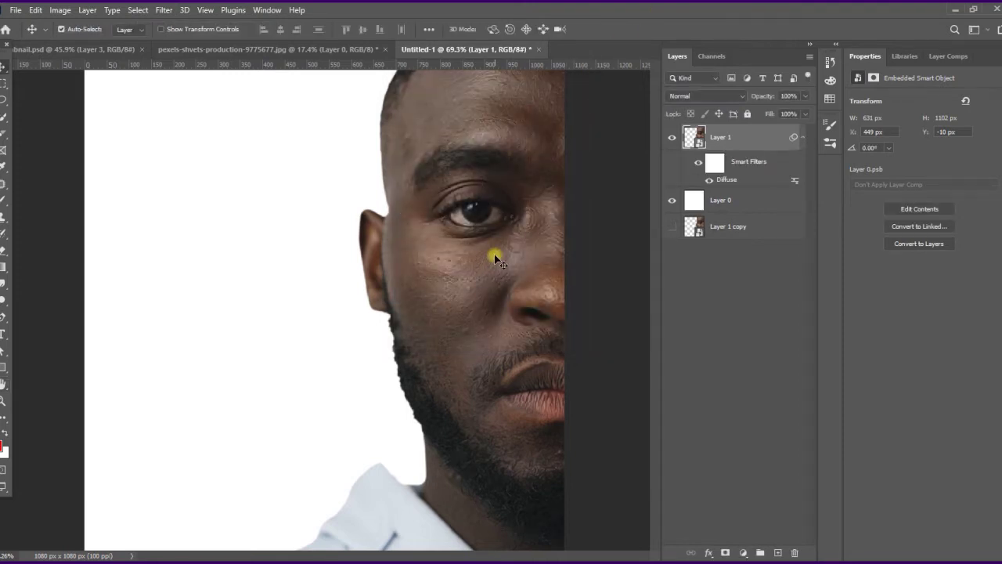
key("z")
left_click_drag(438, 226, 595, 340)
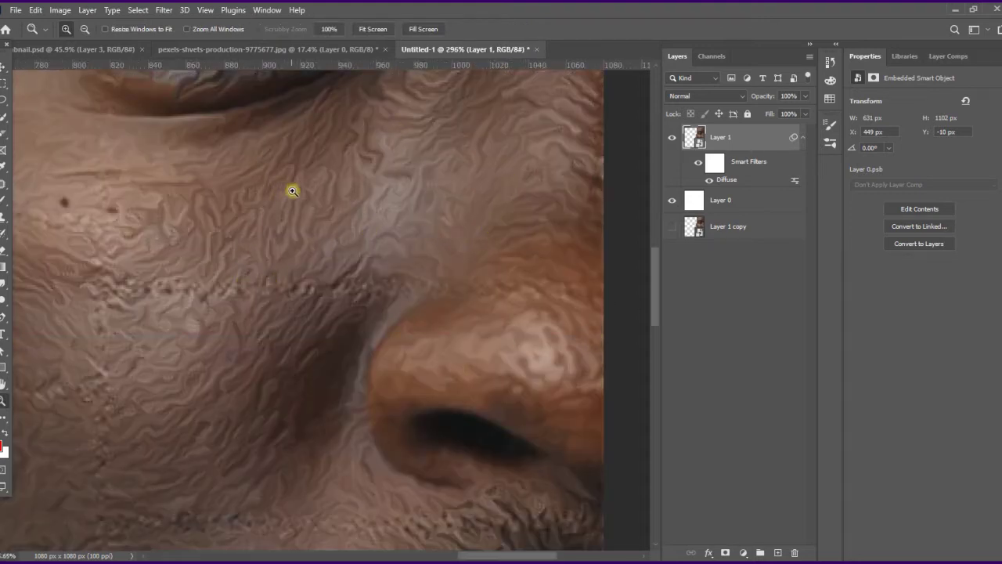
right_click(332, 227)
left_click(356, 229)
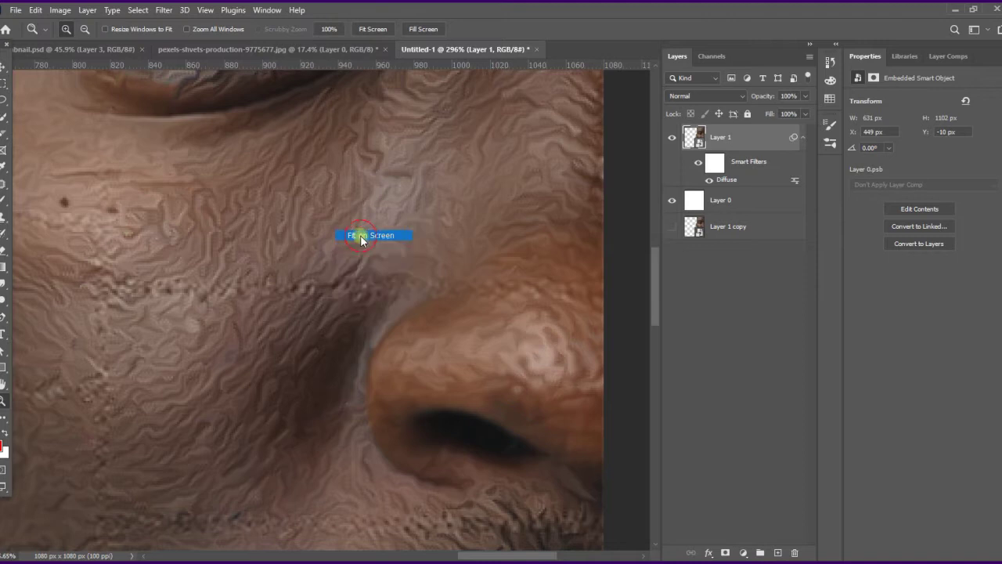
left_click(3, 69)
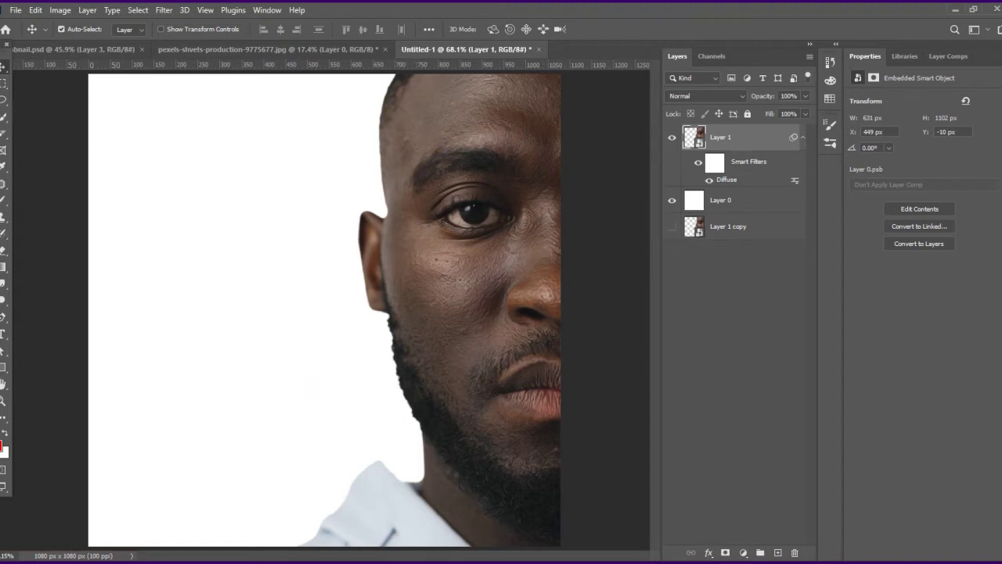
Rotate the image 90° and apply a second Diffuse pass
left_click(61, 10)
mouse_move(147, 130)
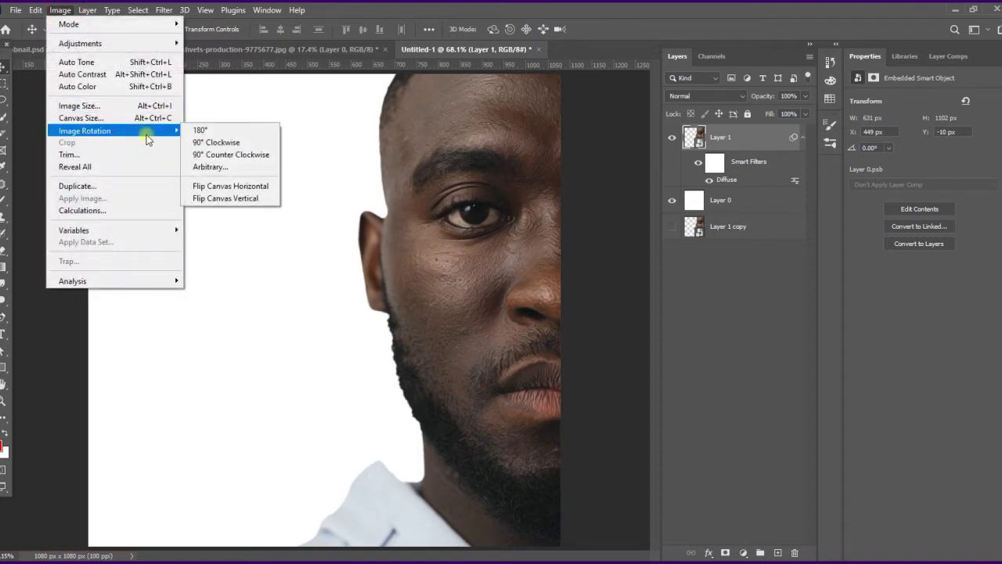
left_click(213, 144)
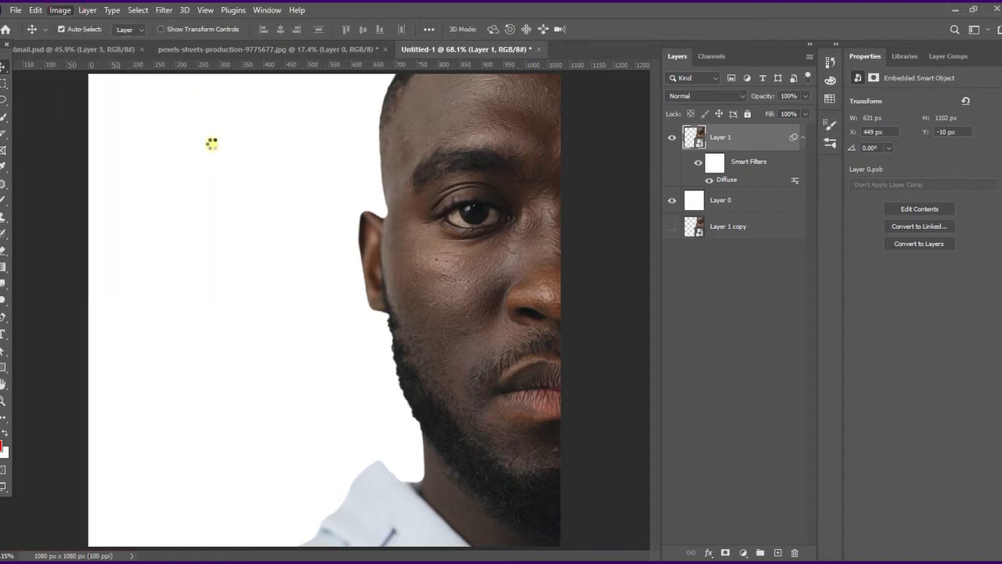
left_click(163, 10)
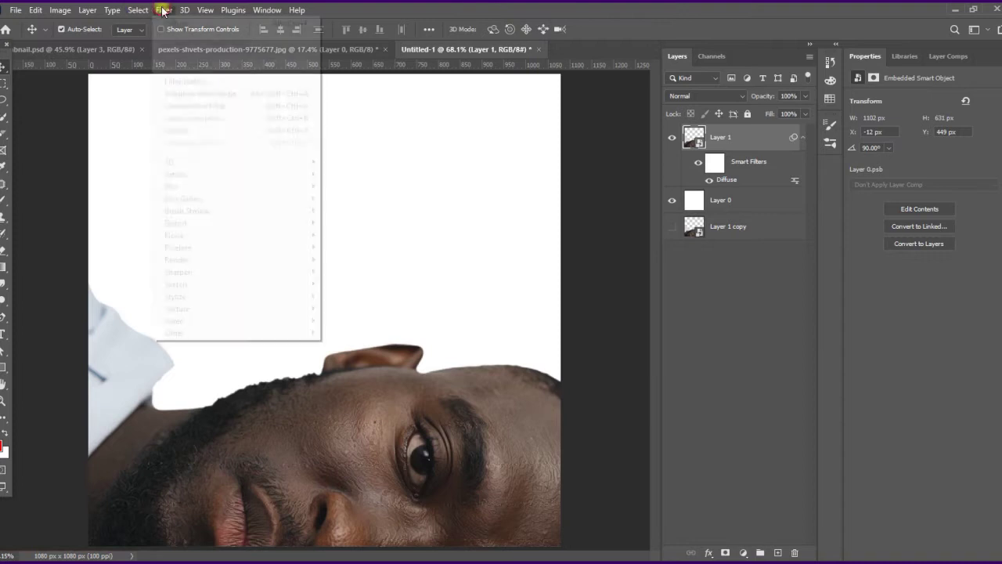
left_click(174, 25)
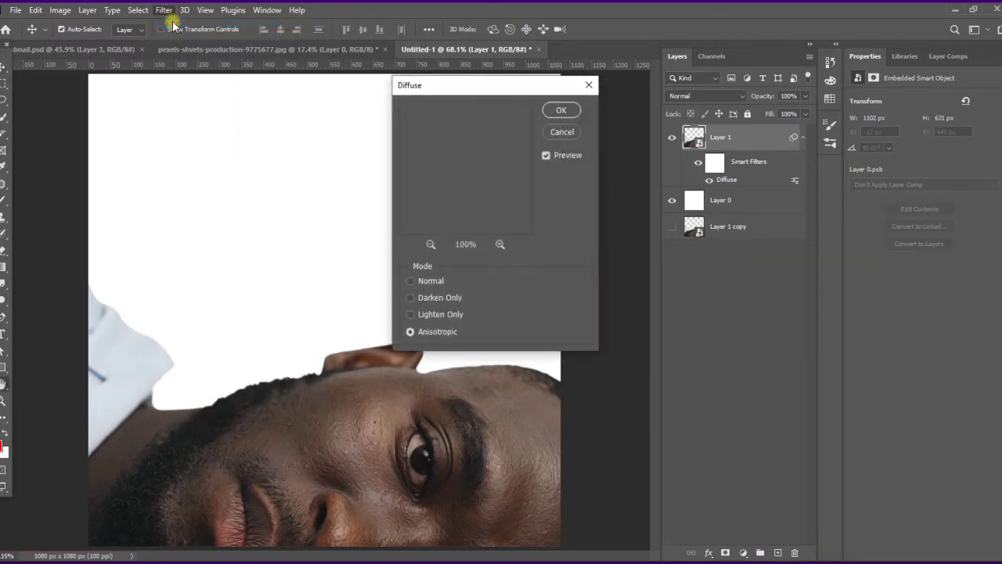
left_click(561, 110)
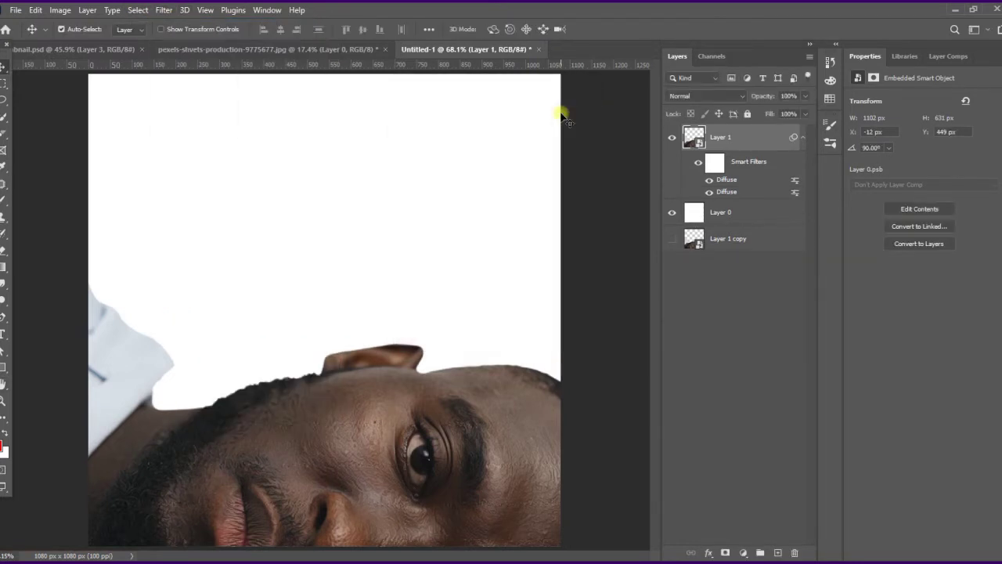
Rotate the image another 90° clockwise and apply a third Diffuse pass
left_click(60, 10)
mouse_move(178, 131)
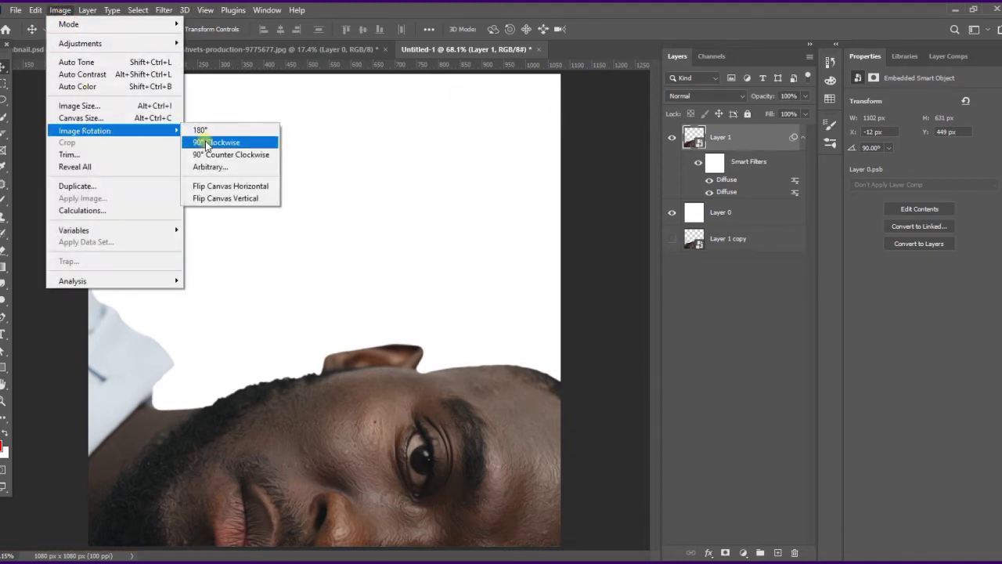
left_click(205, 140)
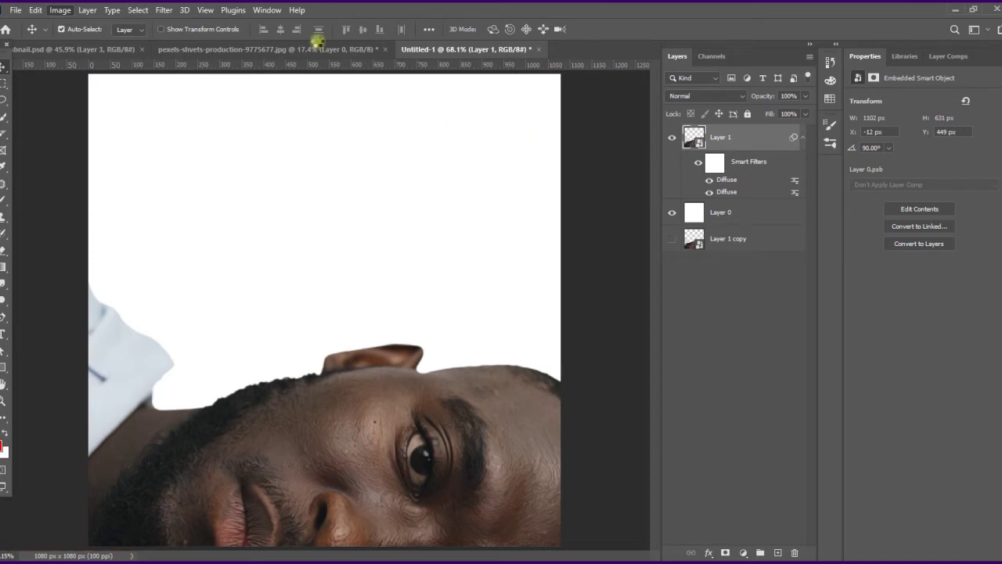
left_click(165, 10)
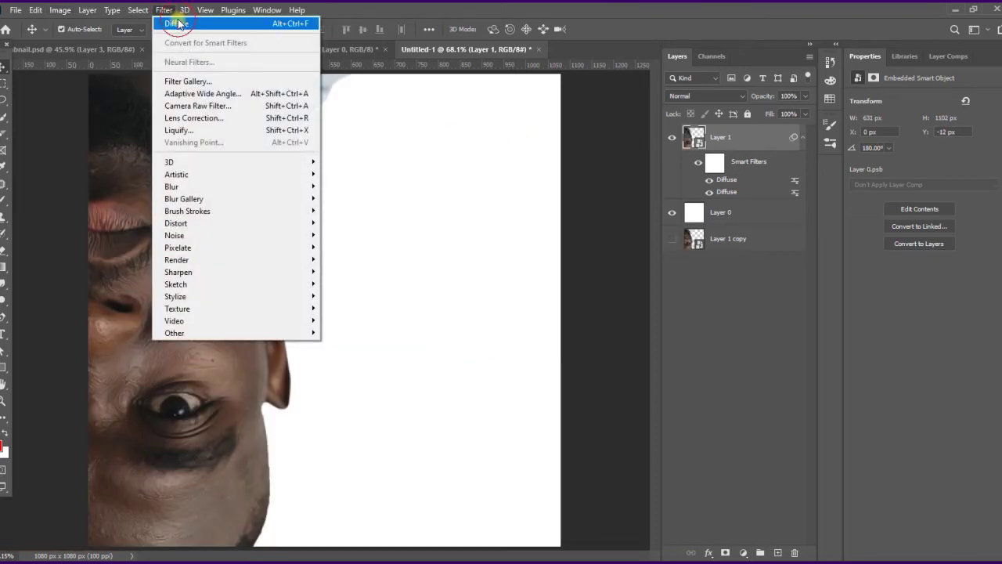
left_click(179, 24)
left_click(561, 112)
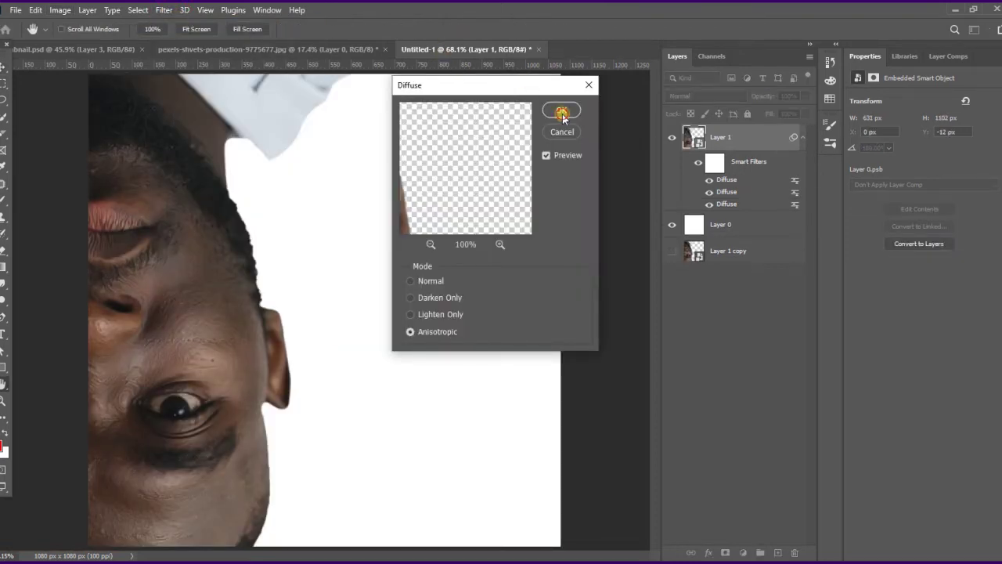
Rotate the canvas 180° and apply a fourth Diffuse pass
left_click(62, 10)
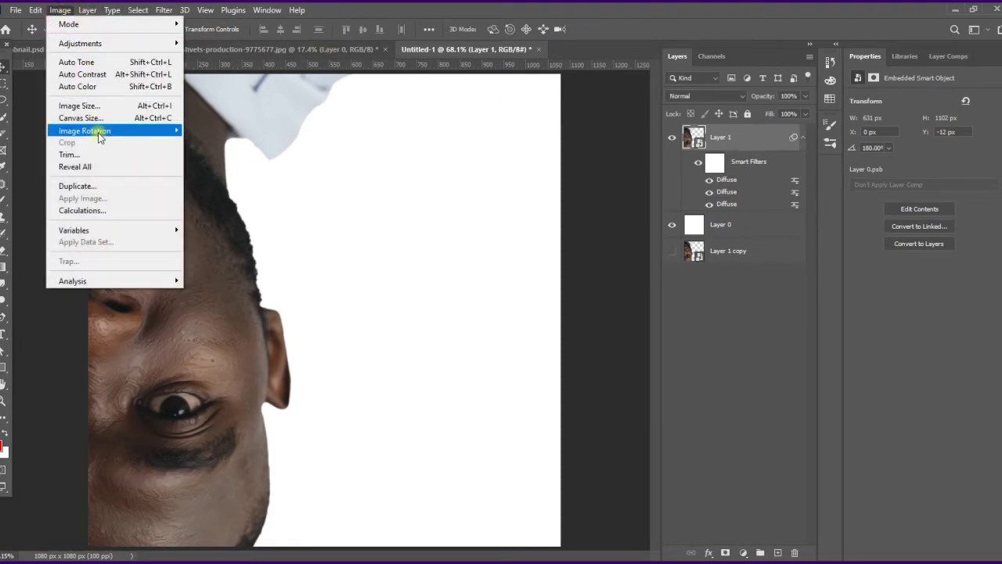
mouse_move(98, 130)
left_click(220, 132)
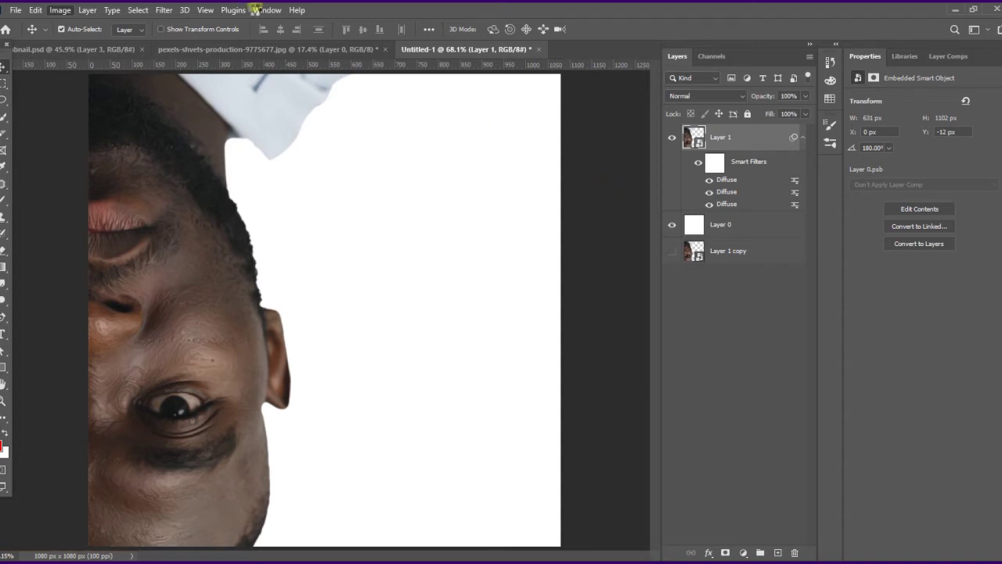
left_click(162, 10)
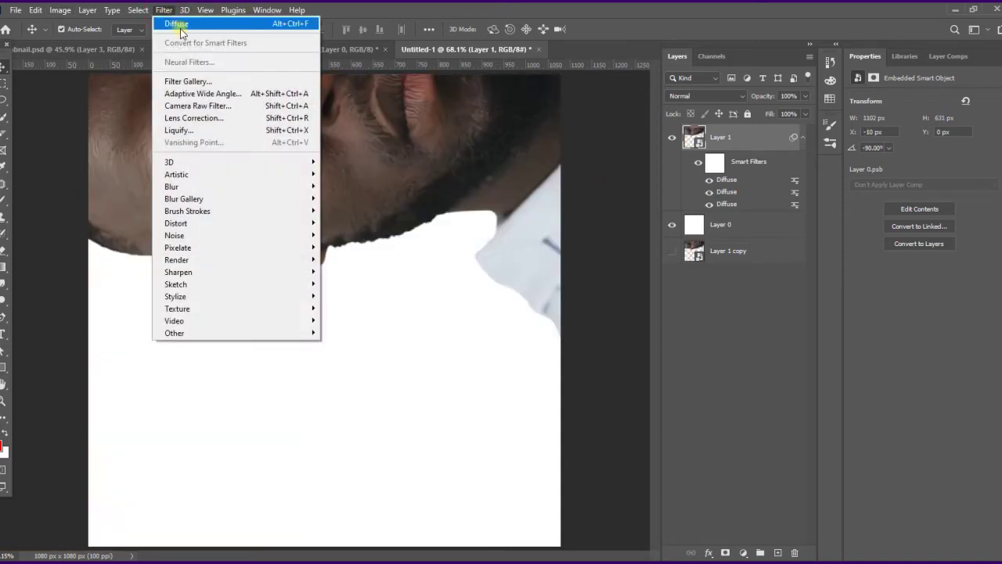
left_click(177, 24)
left_click(560, 113)
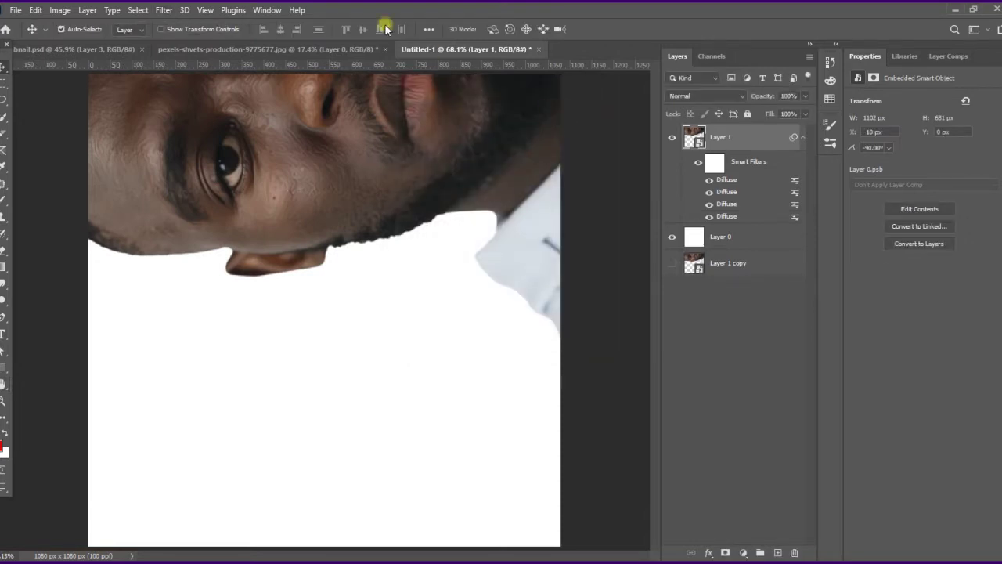
Undo a 90° clockwise rotation and apply a fifth Diffuse pass to the upright face
left_click(163, 10)
mouse_move(79, 9)
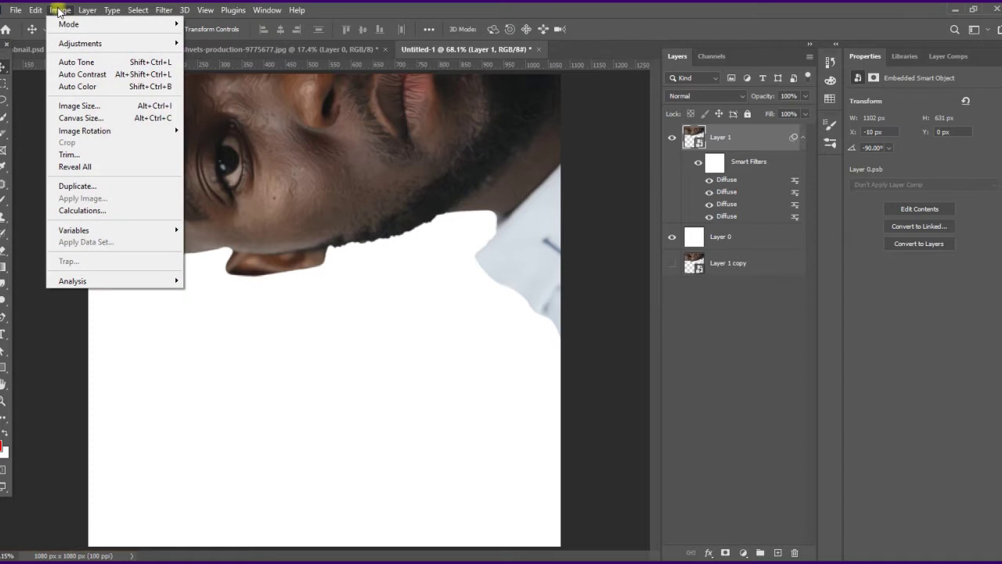
mouse_move(105, 130)
left_click(237, 143)
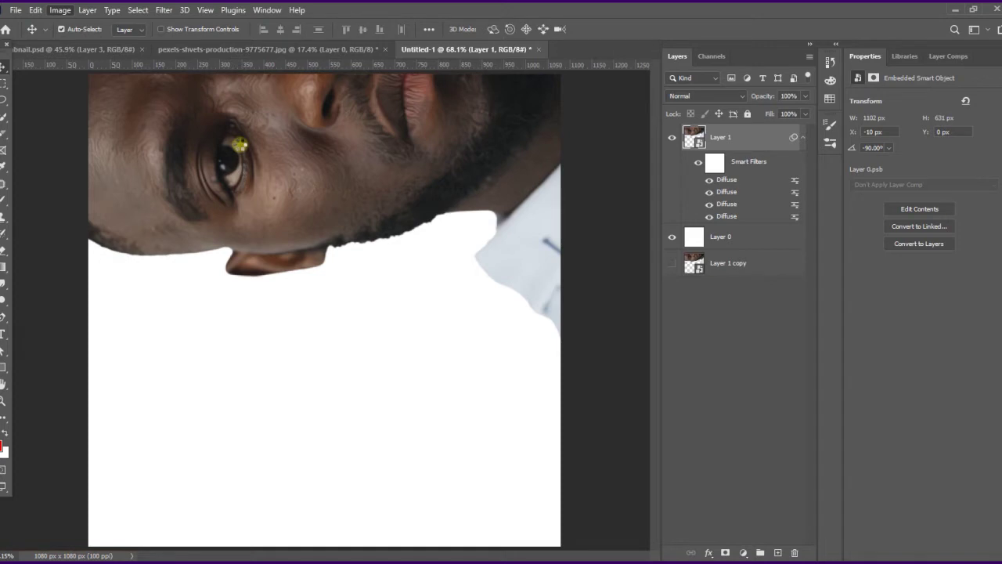
key("ctrl+z")
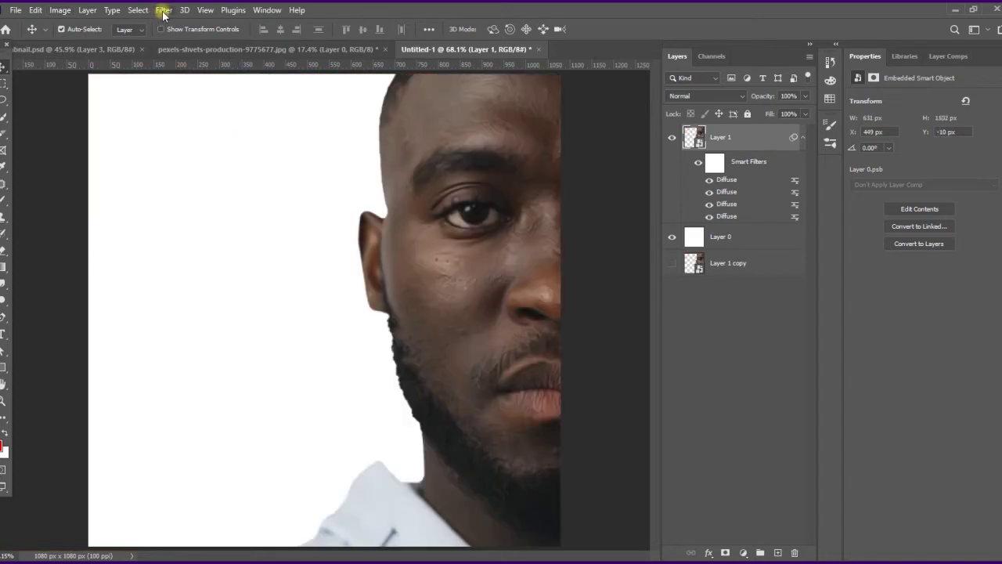
left_click(163, 11)
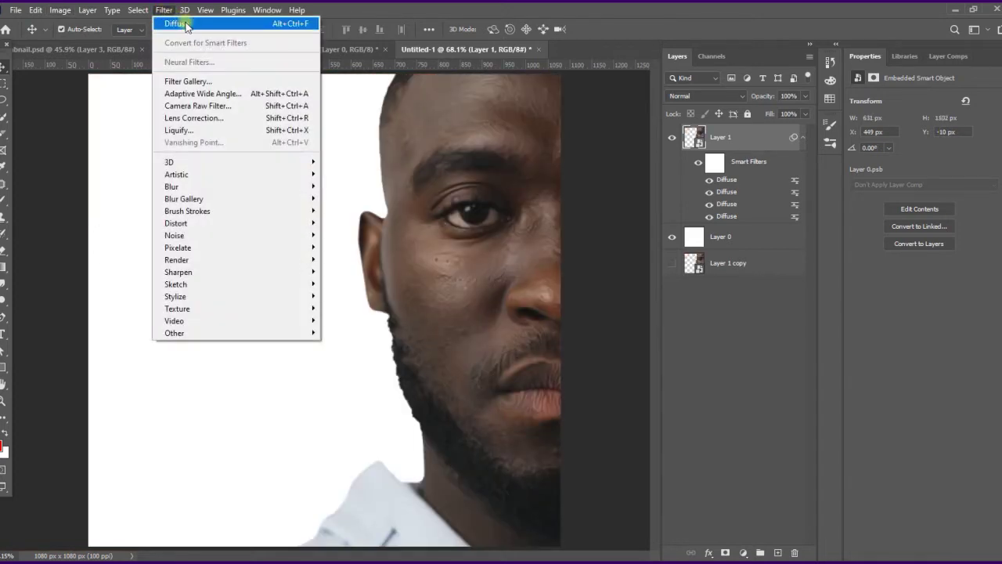
left_click(187, 27)
left_click(571, 109)
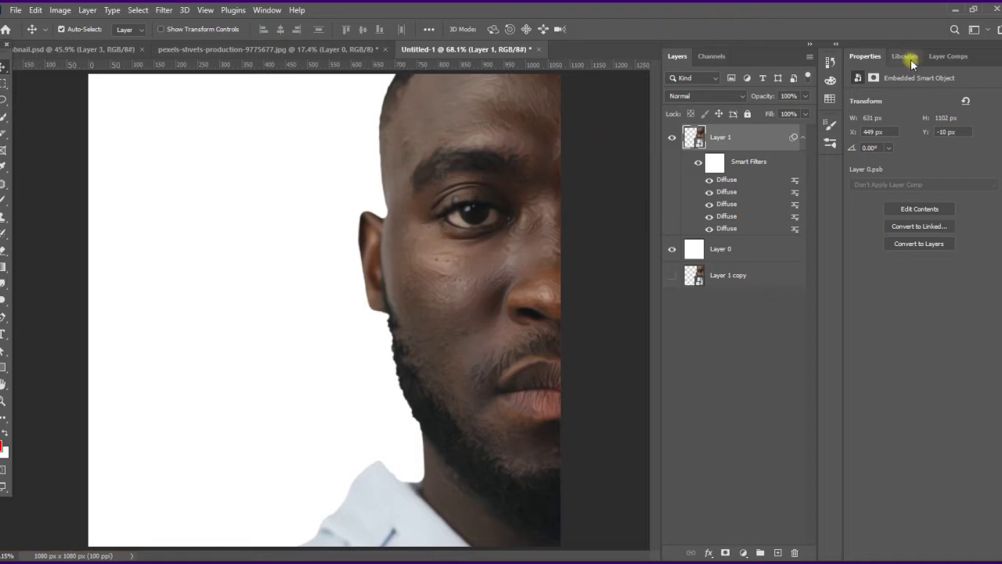
Collapse the smart filter list, zoom in to inspect the eye and cheek, then fit the canvas on screen
left_click(803, 140)
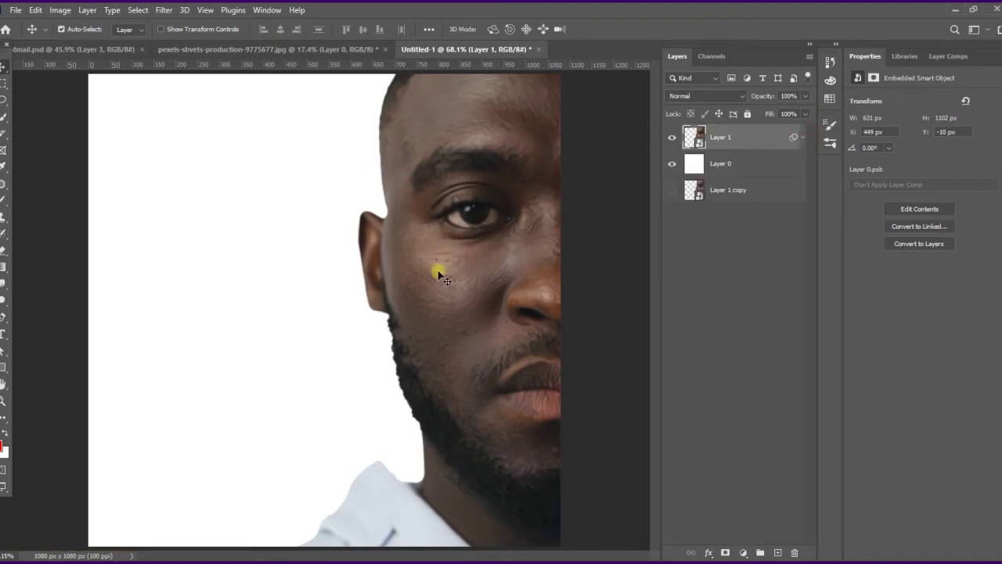
key("z")
left_click_drag(375, 205, 557, 345)
right_click(305, 308)
left_click(348, 314)
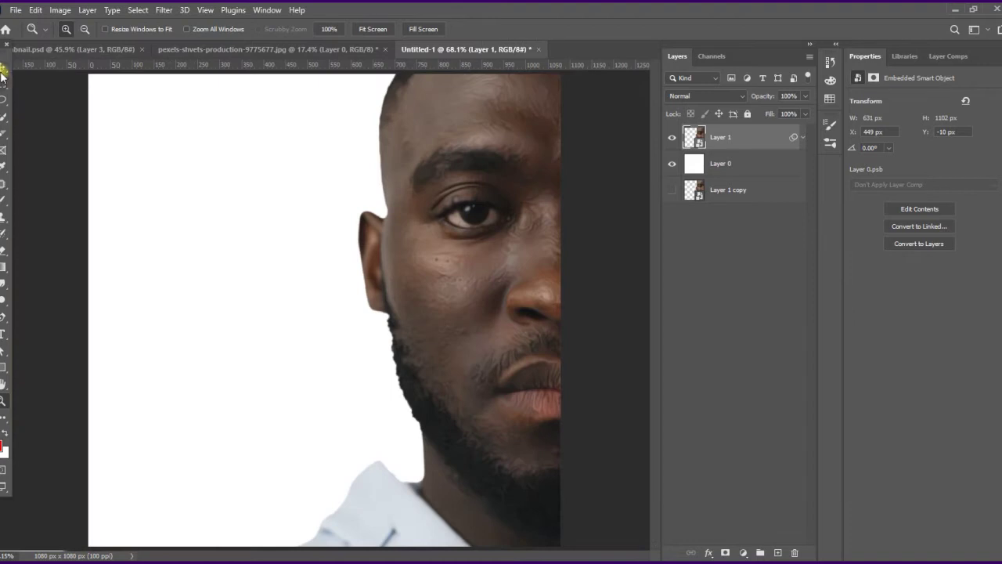
left_click(3, 72)
Apply Unsharp Mask at about 96% amount with a 3.0 px radius
left_click(163, 10)
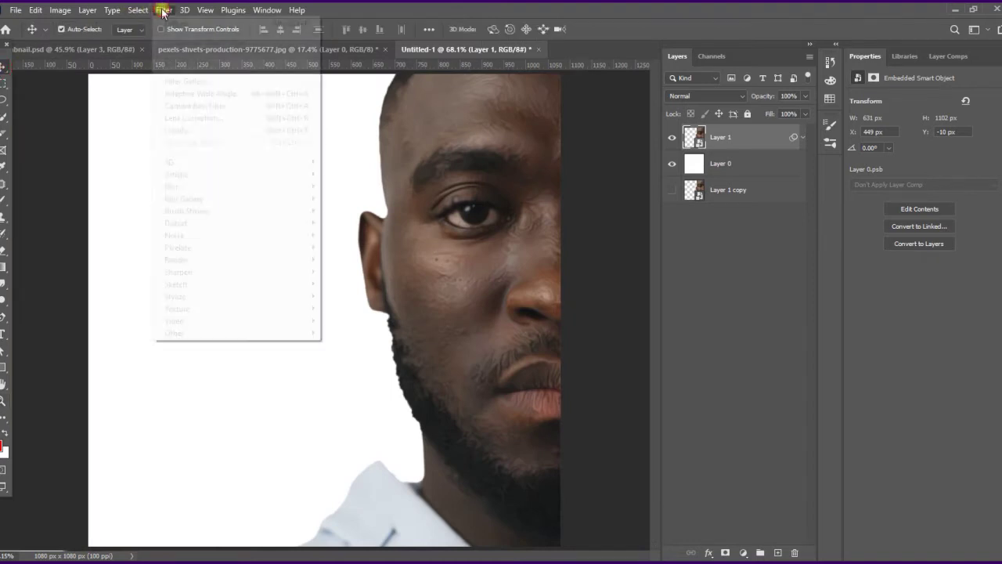
mouse_move(240, 299)
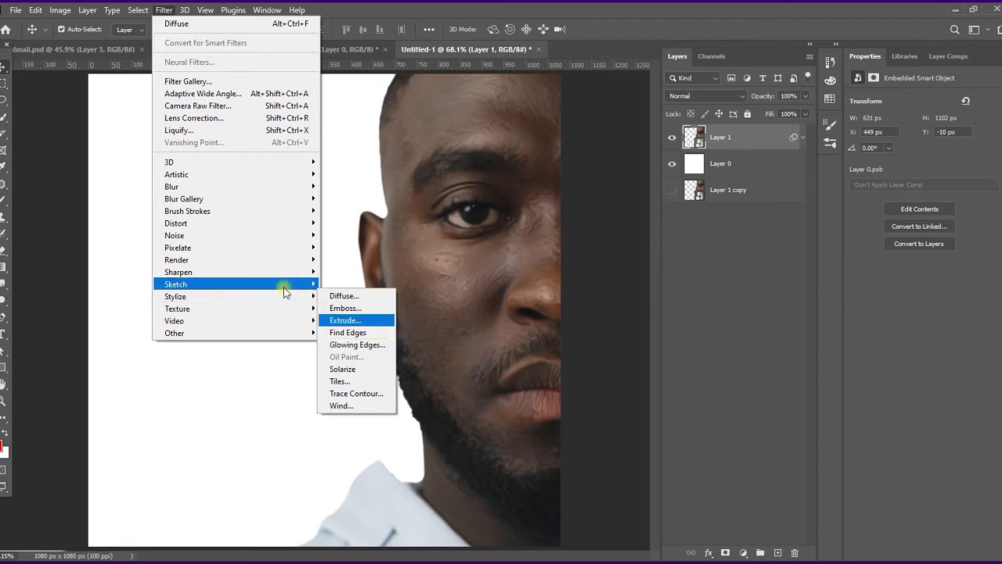
mouse_move(266, 276)
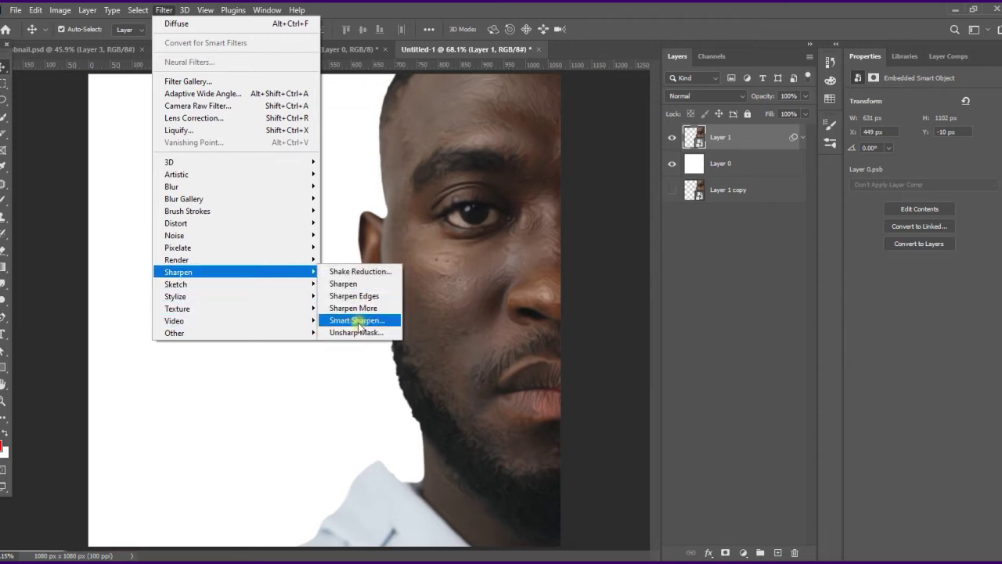
left_click(358, 335)
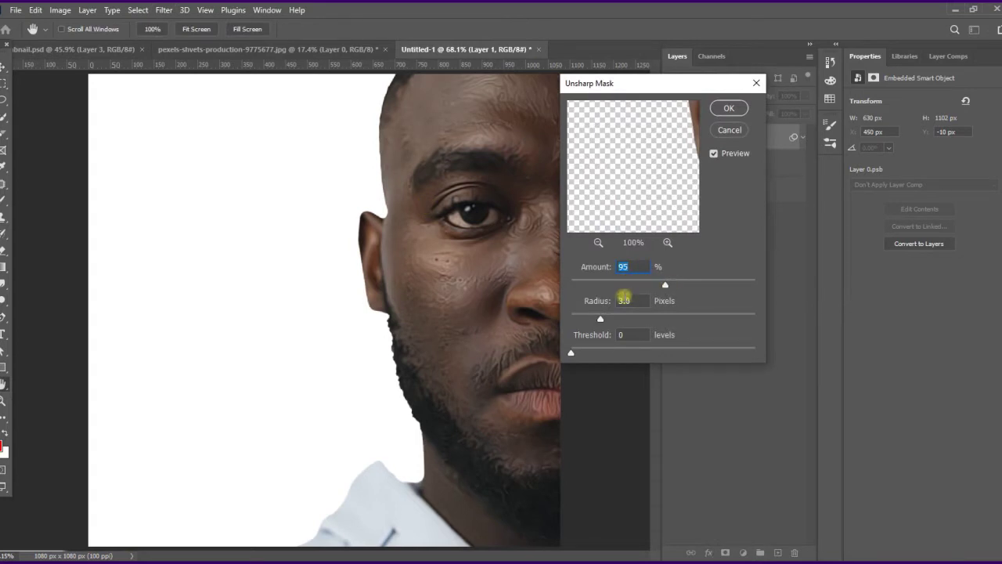
left_click_drag(663, 282, 669, 288)
left_click(728, 108)
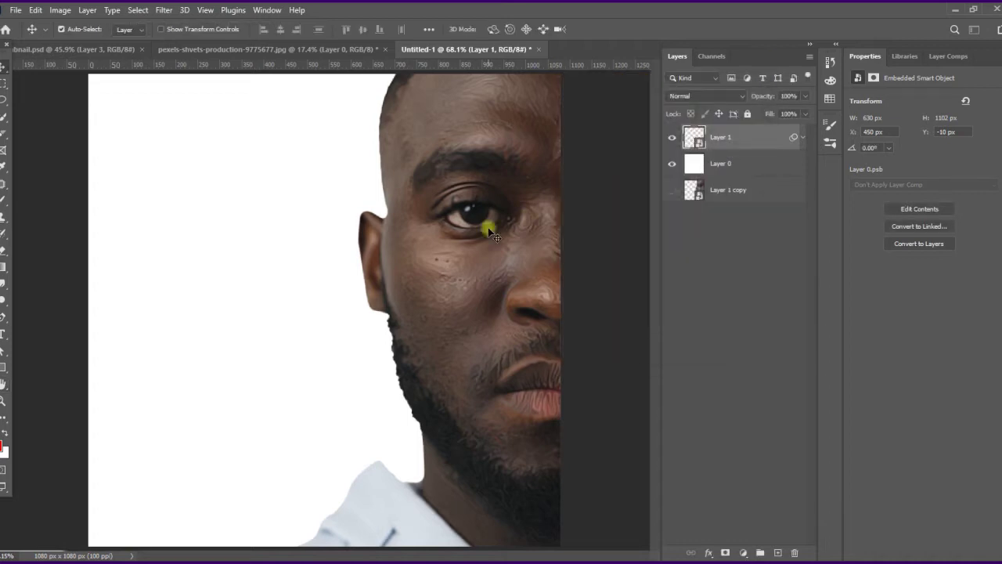
left_click(162, 10)
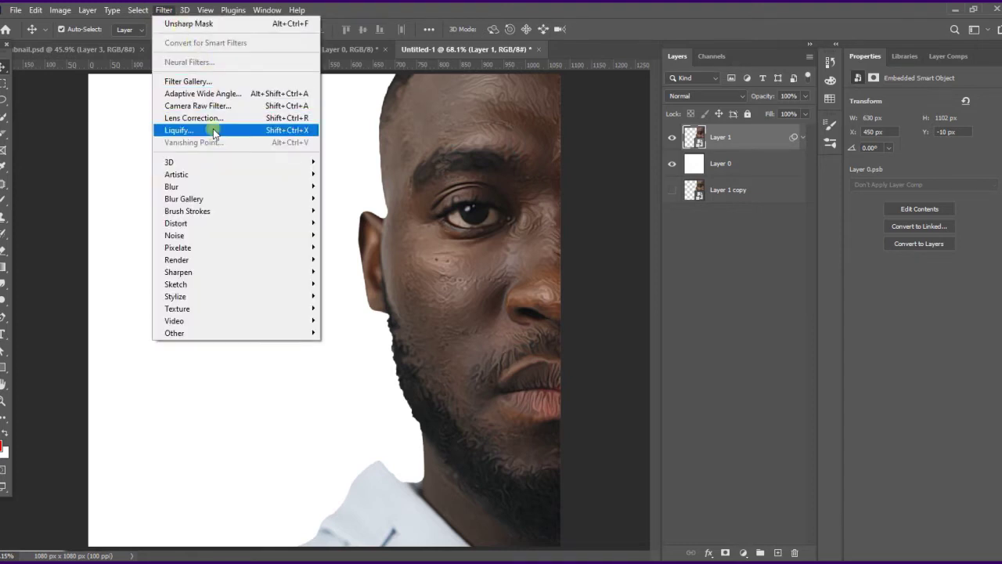
Apply Camera Raw: Texture +36, Clarity +30, Dehaze +8, Exposure +0.15, Contrast +5, Vibrance +9
left_click(209, 107)
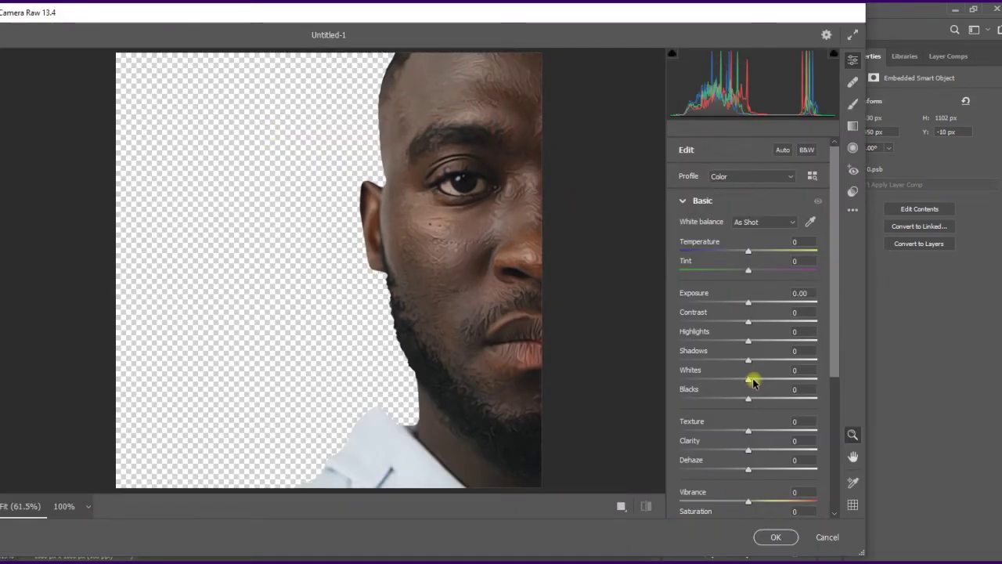
left_click_drag(746, 425, 754, 471)
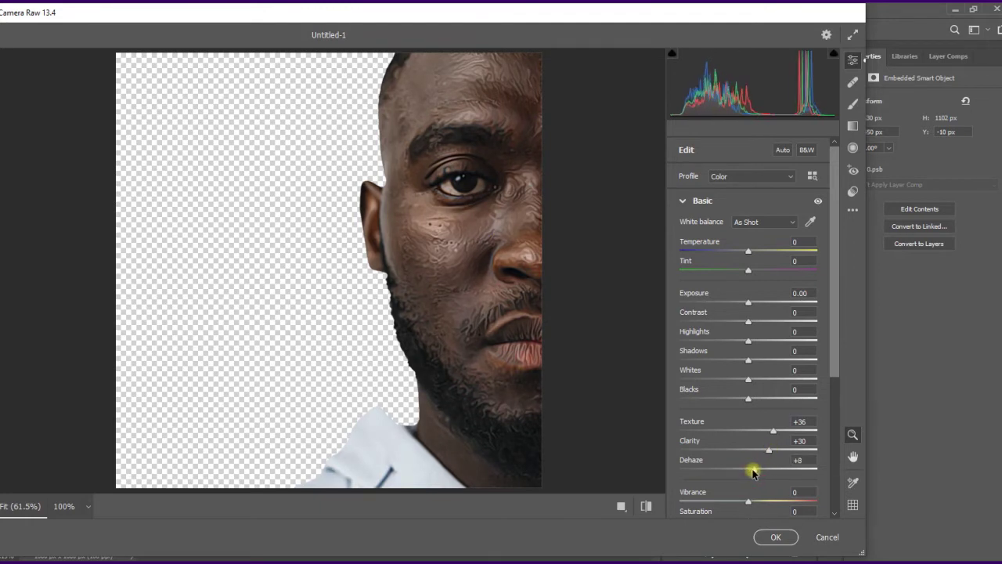
left_click_drag(752, 304, 753, 305)
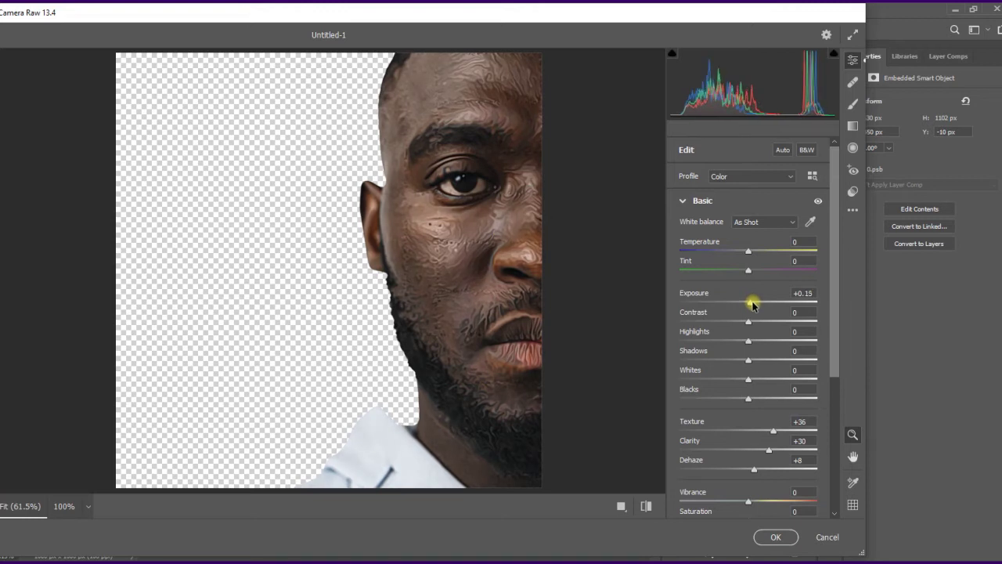
left_click_drag(751, 322, 754, 320)
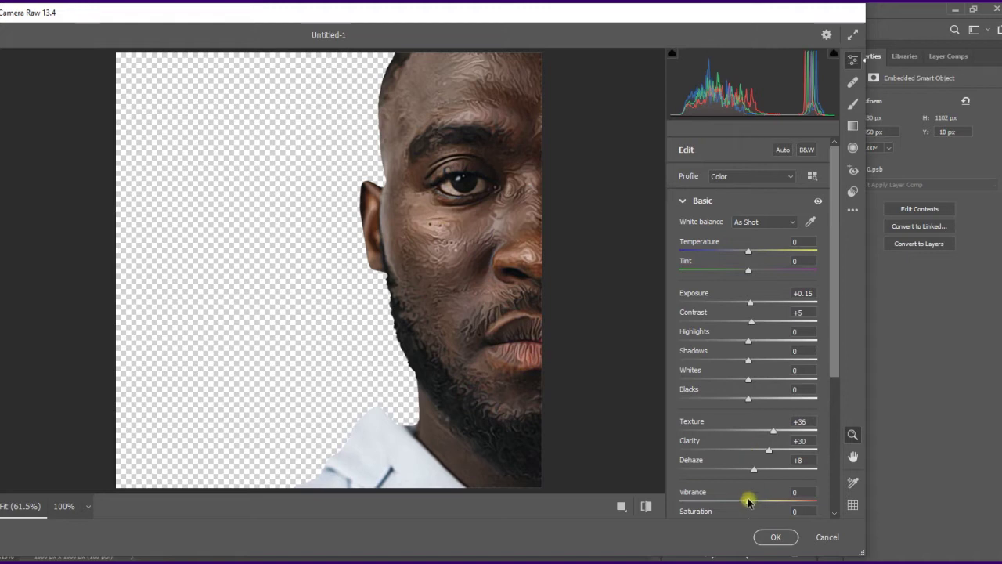
left_click_drag(747, 501, 754, 503)
left_click(775, 537)
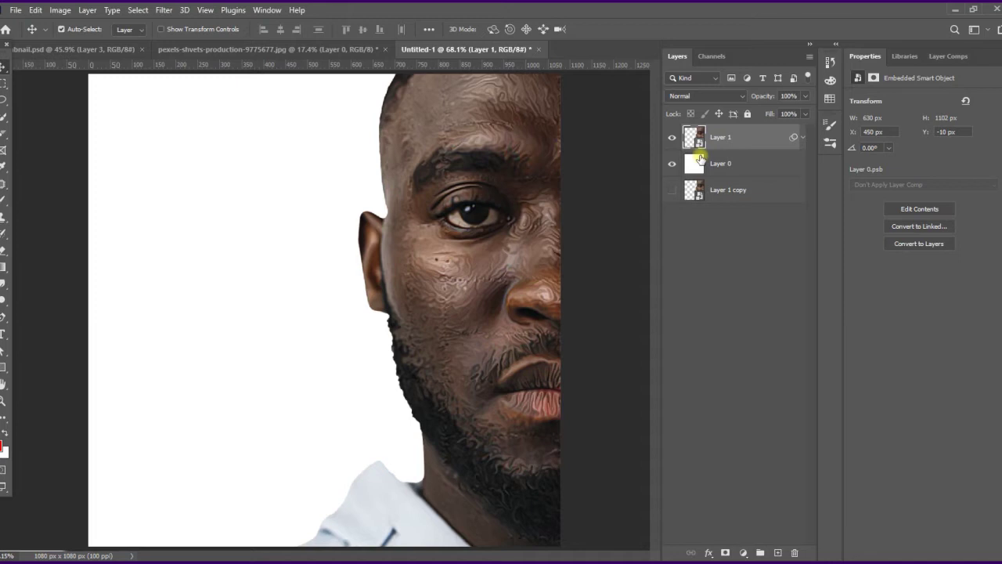
Duplicate the filtered Layer 1 as Layer 1 copy 2 and hide the original Layer 1
key("ctrl+j")
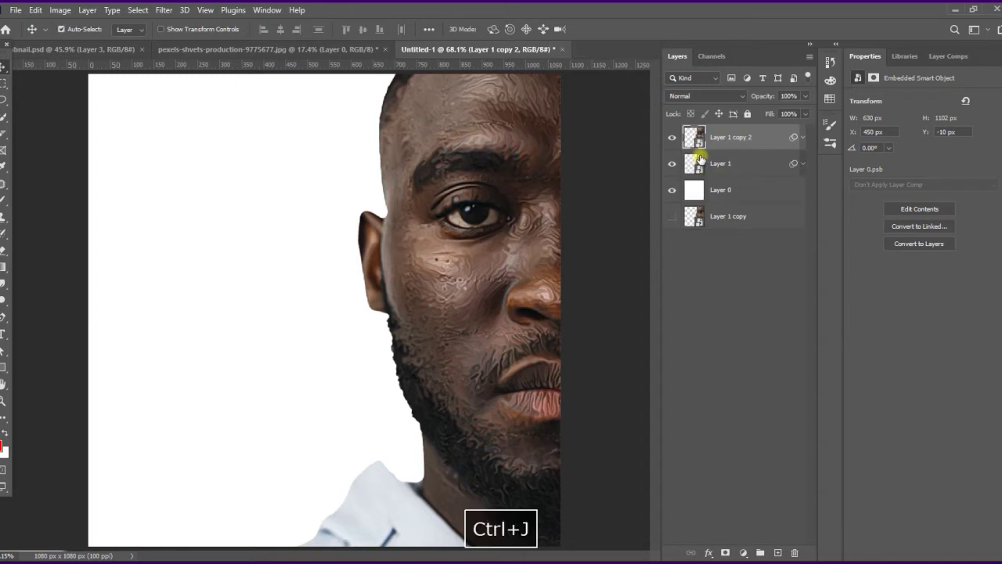
left_click(671, 163)
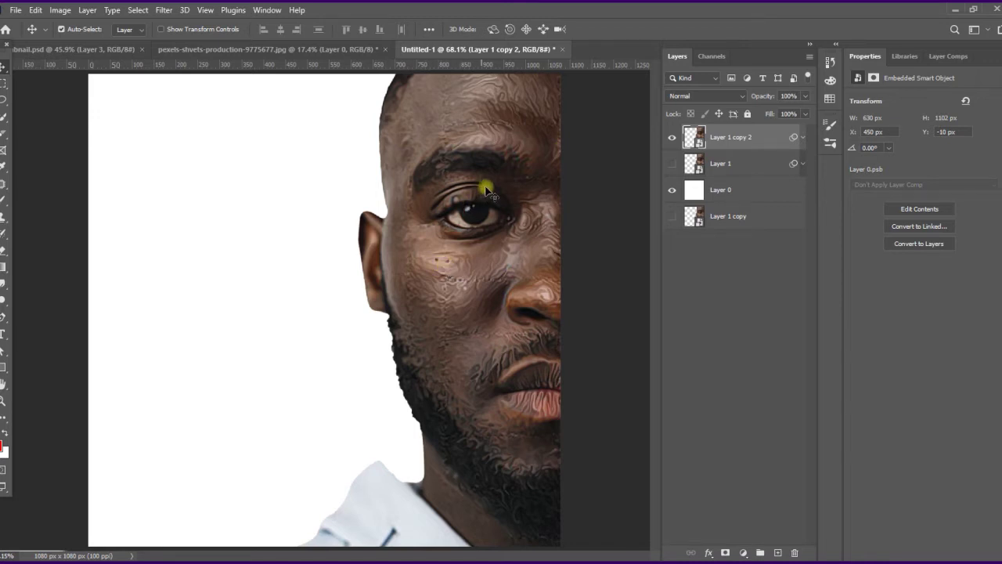
left_click(160, 11)
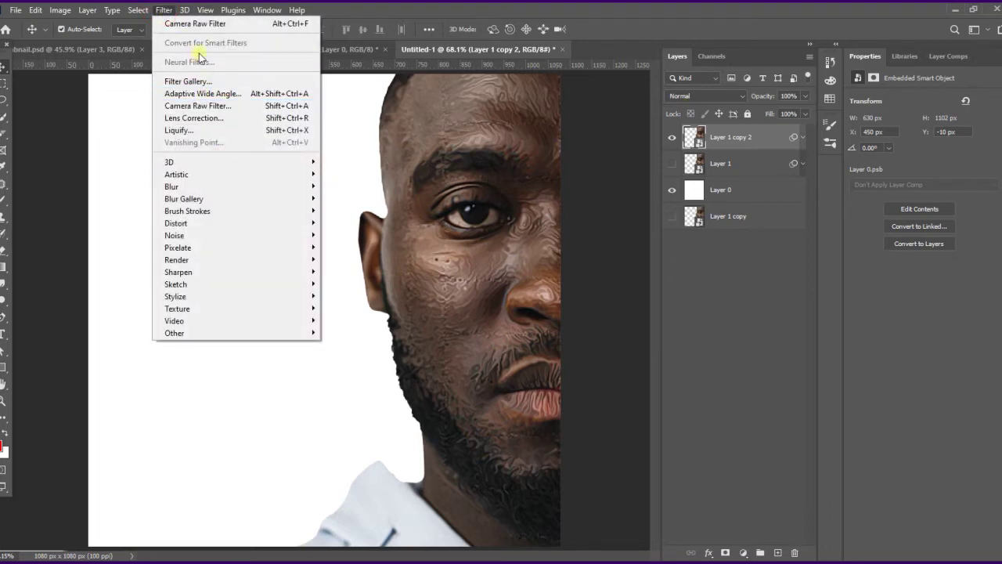
Apply Filter Gallery Poster Edges plus Underpainting with Canvas texture to Layer 1 copy 2, keeping Layer 1 hidden
left_click(199, 81)
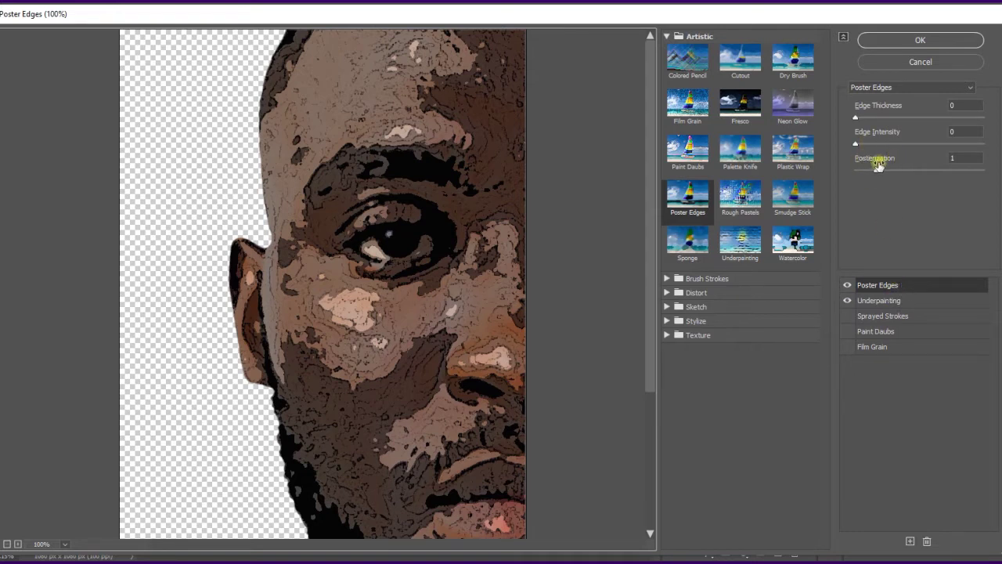
left_click(897, 303)
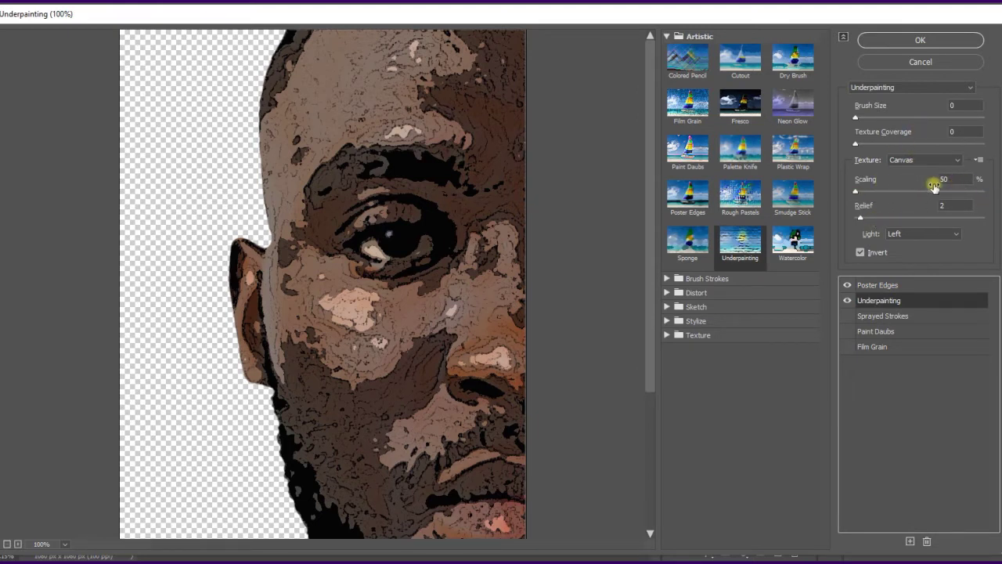
left_click(910, 40)
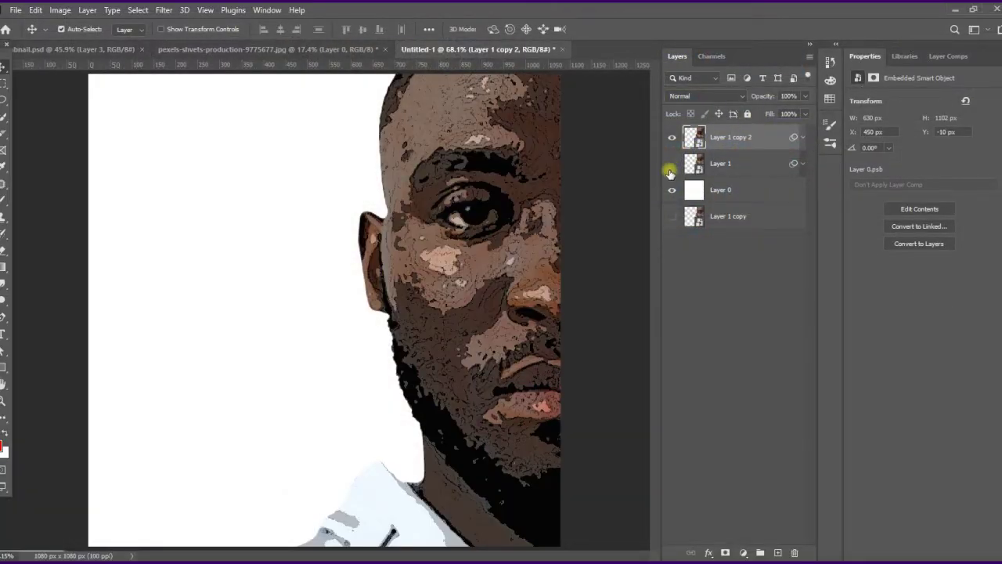
left_click(672, 164)
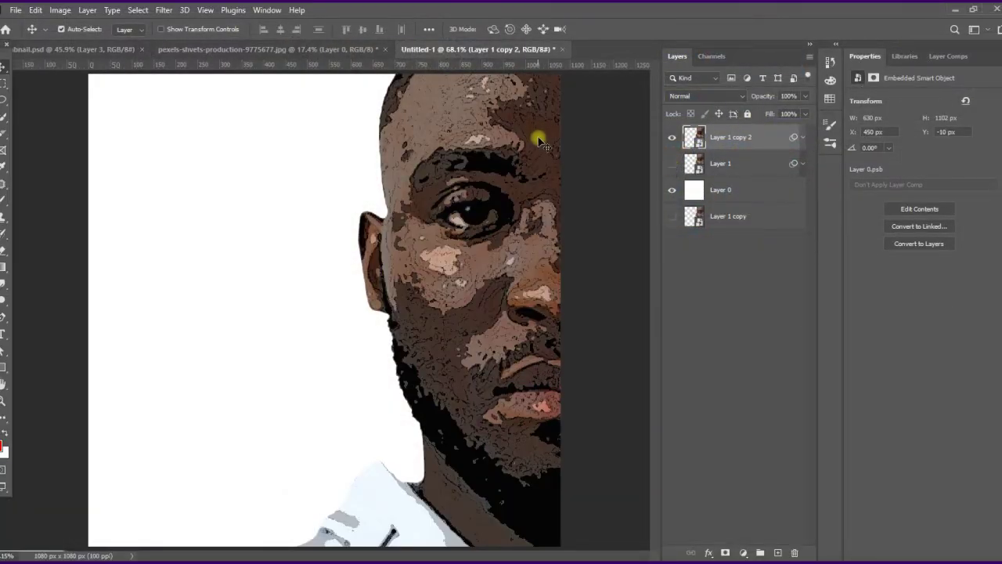
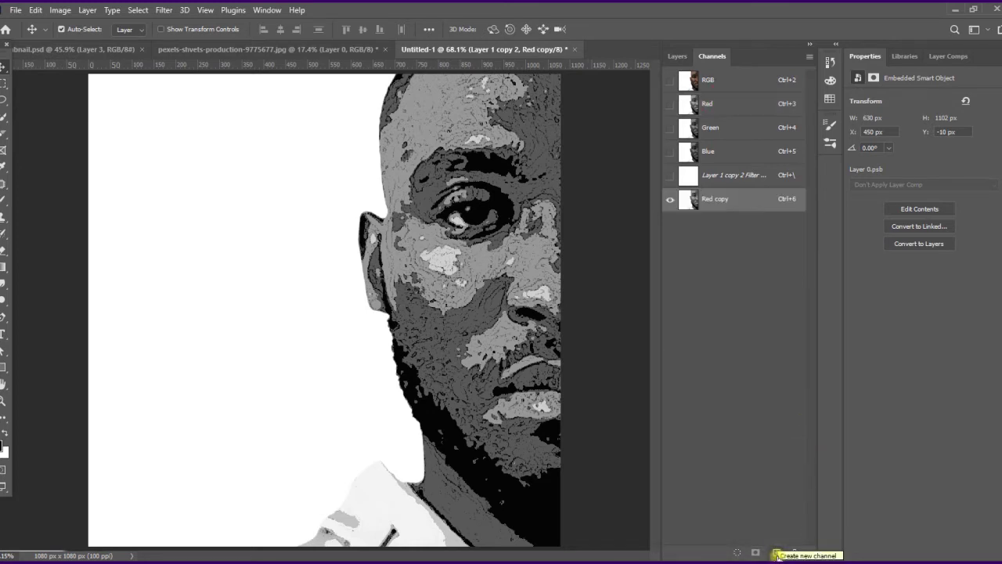
Apply Levels to the Red copy channel with input values 14, 0.90 and 146
key("ctrl+l")
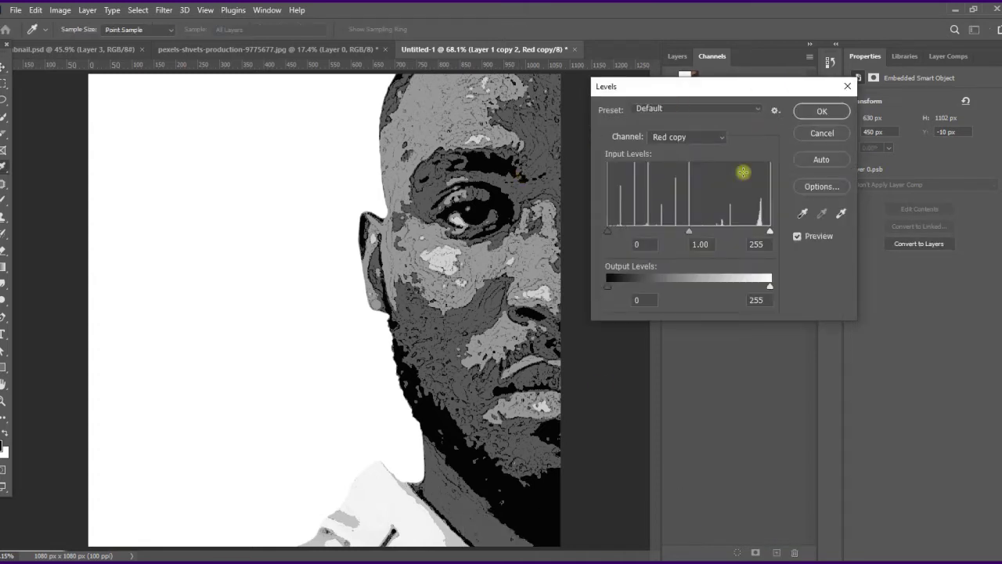
left_click_drag(687, 234, 650, 232)
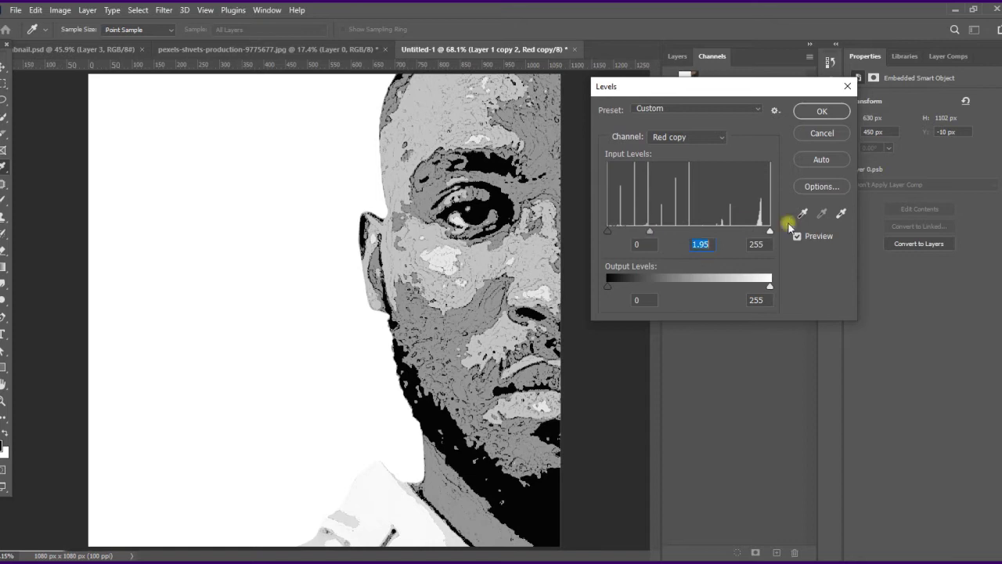
left_click_drag(769, 232, 715, 235)
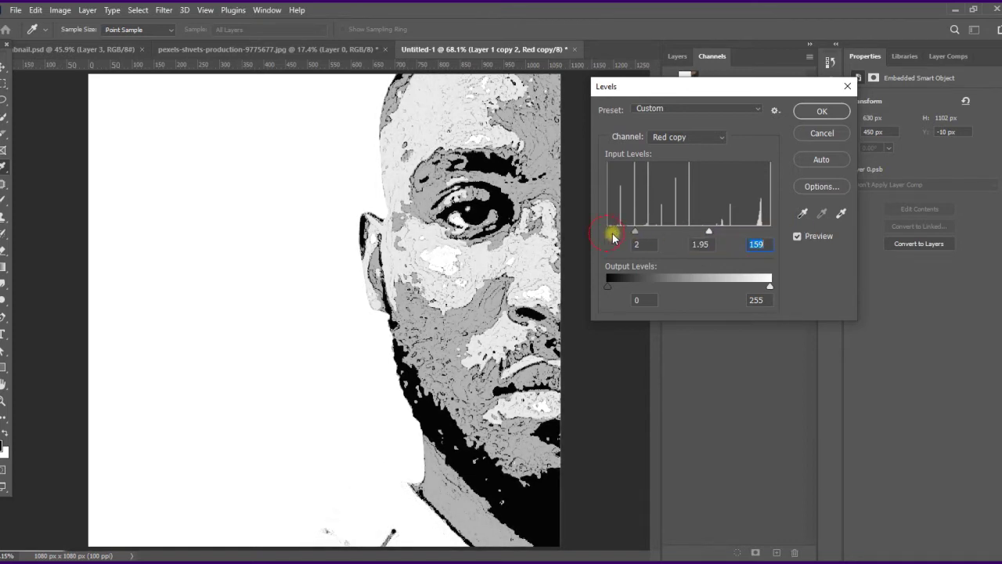
left_click_drag(613, 238, 620, 235)
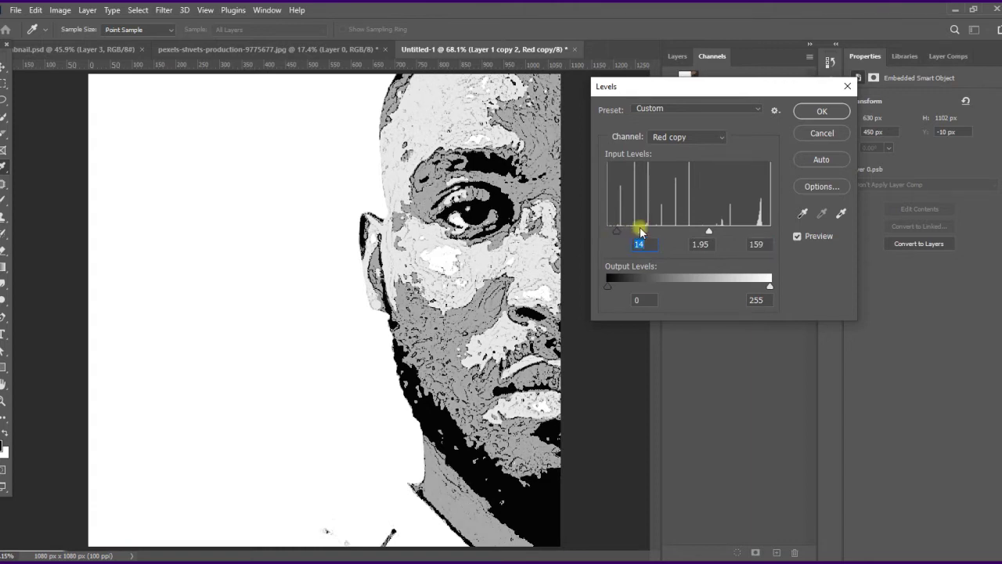
mouse_move(708, 232)
left_mouse_down()
mouse_move(715, 240)
mouse_move(692, 232)
mouse_move(713, 235)
left_mouse_up()
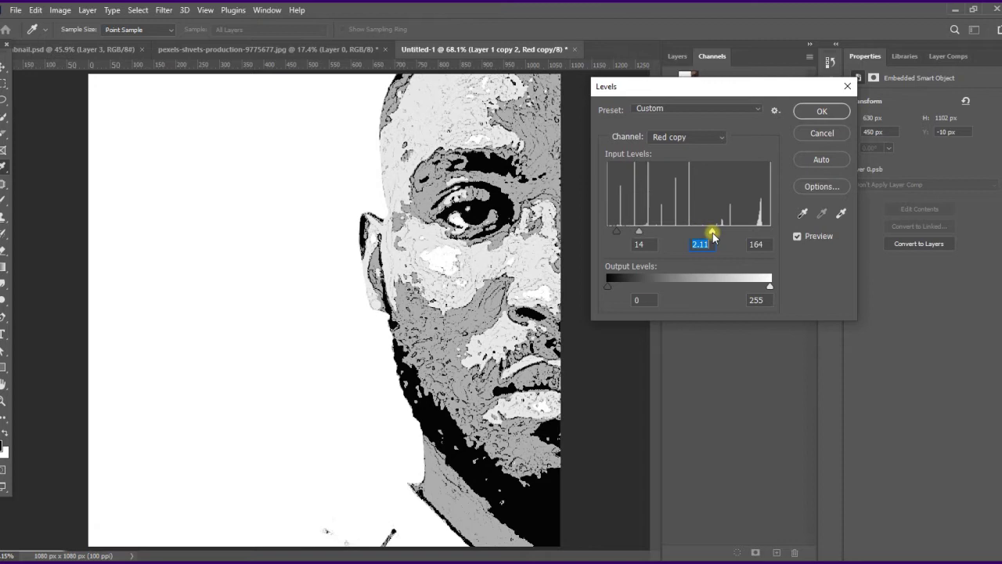
left_click(713, 236)
mouse_move(641, 232)
left_mouse_down()
mouse_move(700, 239)
mouse_move(649, 233)
mouse_move(661, 235)
left_mouse_up()
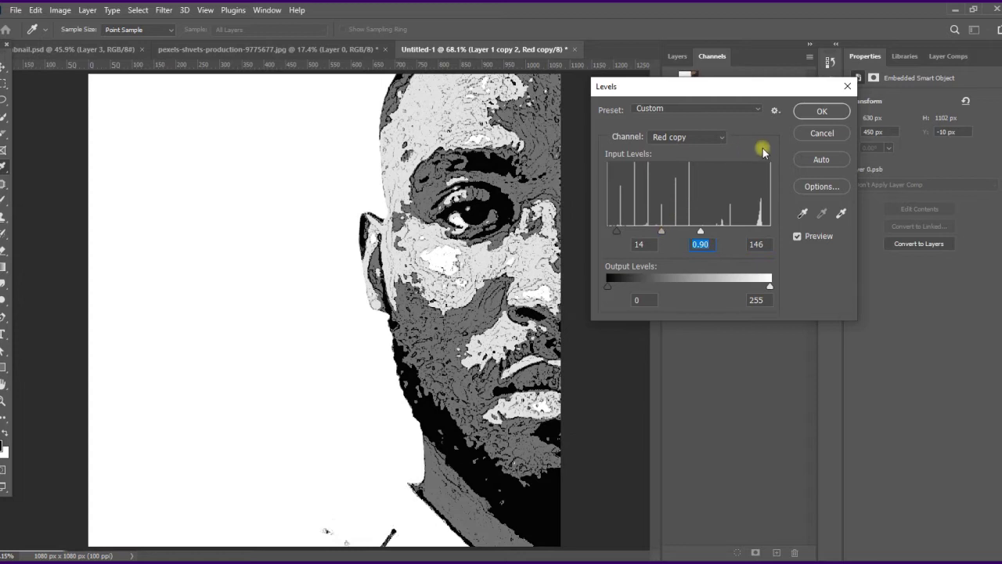
left_click(811, 119)
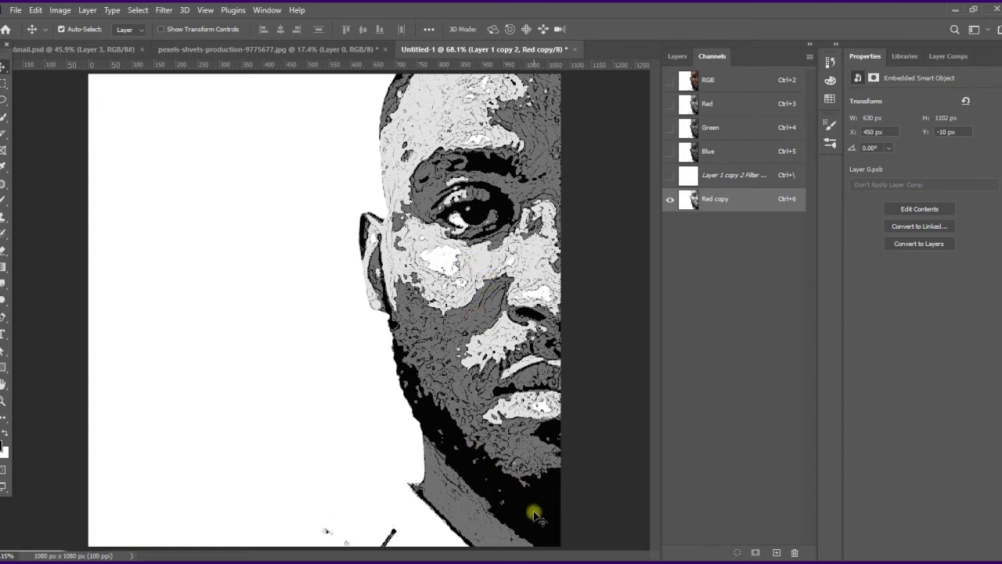
On the Red copy channel, make a Color Range selection by sampling the light cheek tone
left_click(724, 84)
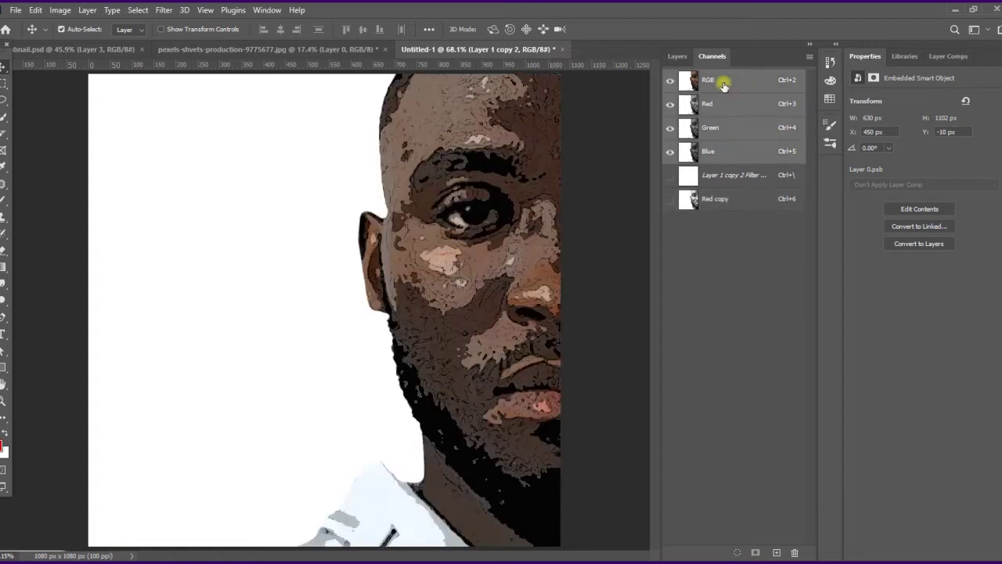
left_click(677, 56)
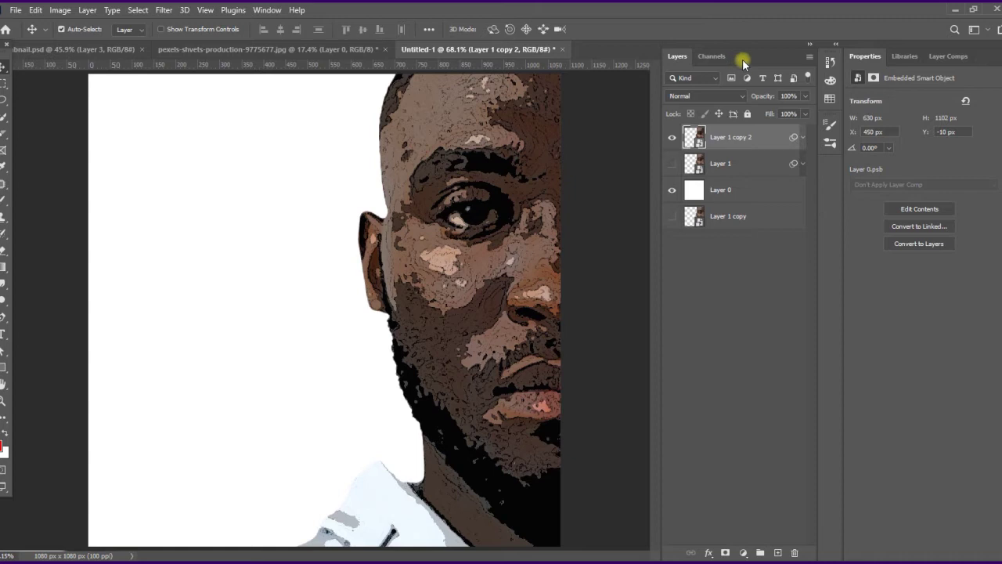
left_click(712, 58)
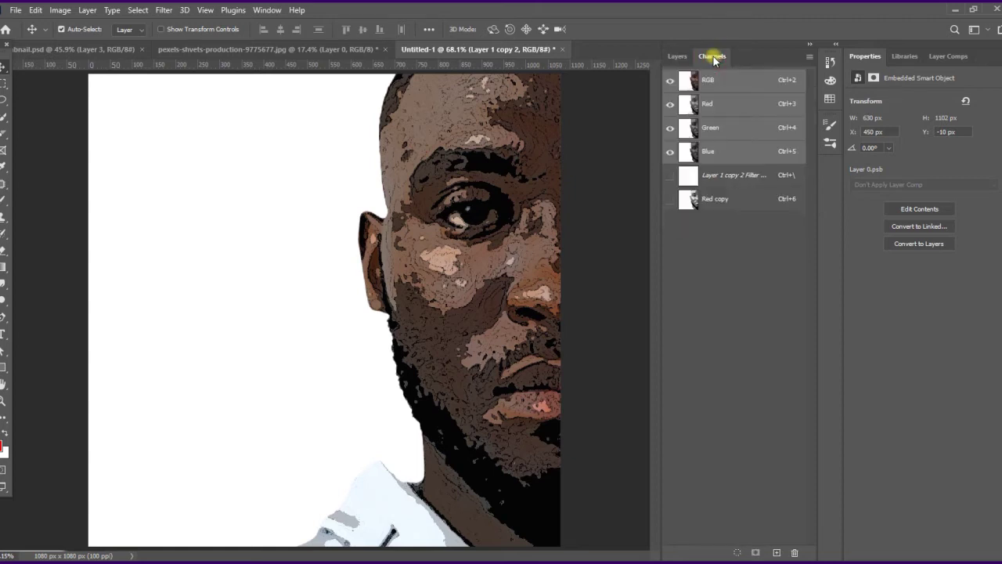
left_click(717, 204)
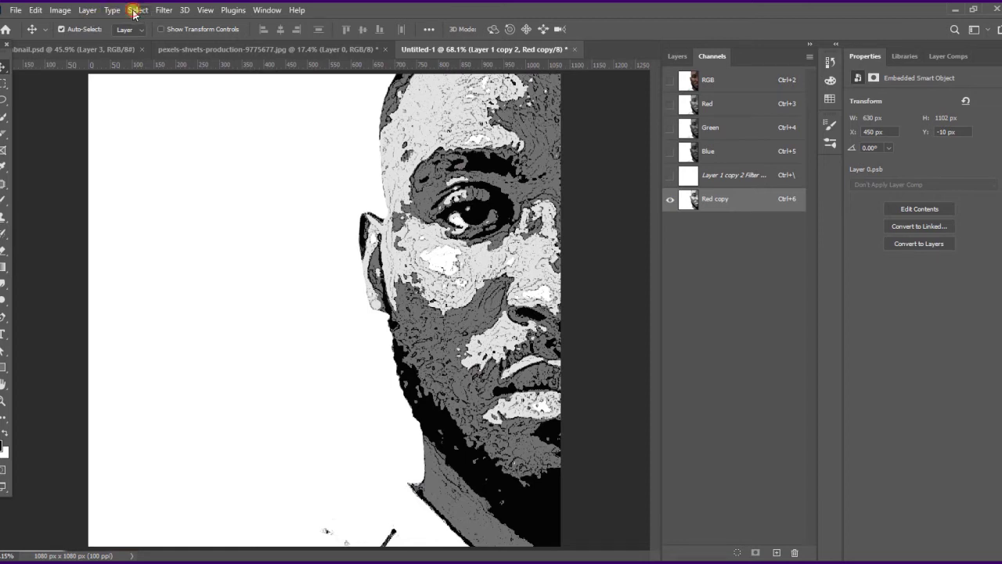
left_click(135, 11)
left_click(179, 134)
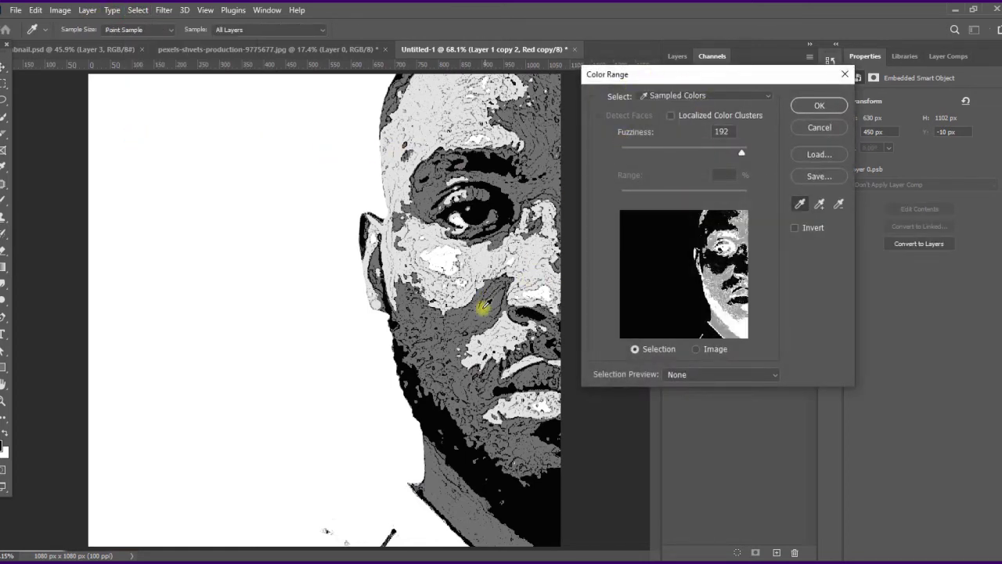
left_click(443, 259)
left_click(819, 105)
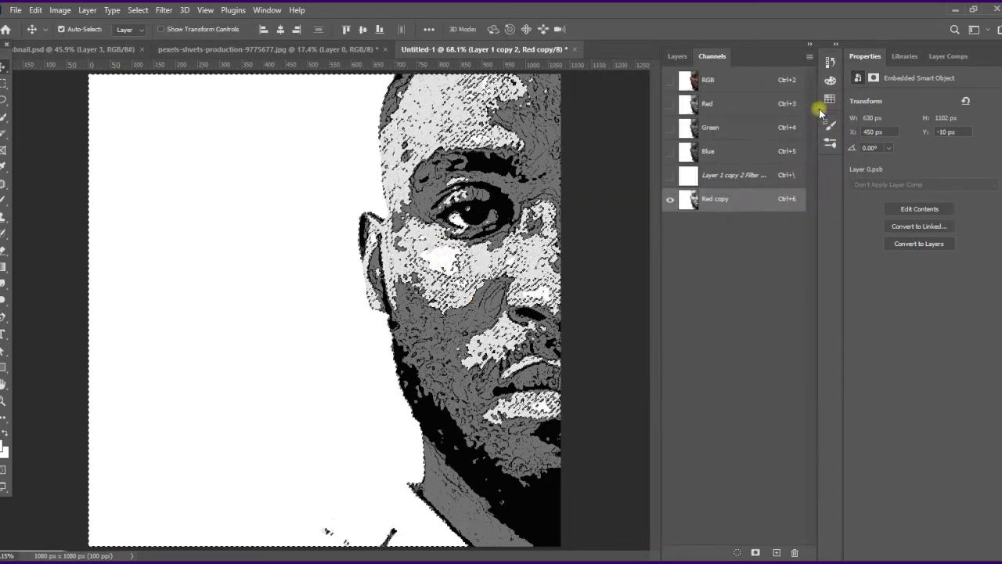
Back on the RGB composite, copy the selected areas onto a new Layer 2 with Layer Via Copy
left_click(716, 81)
left_click(678, 56)
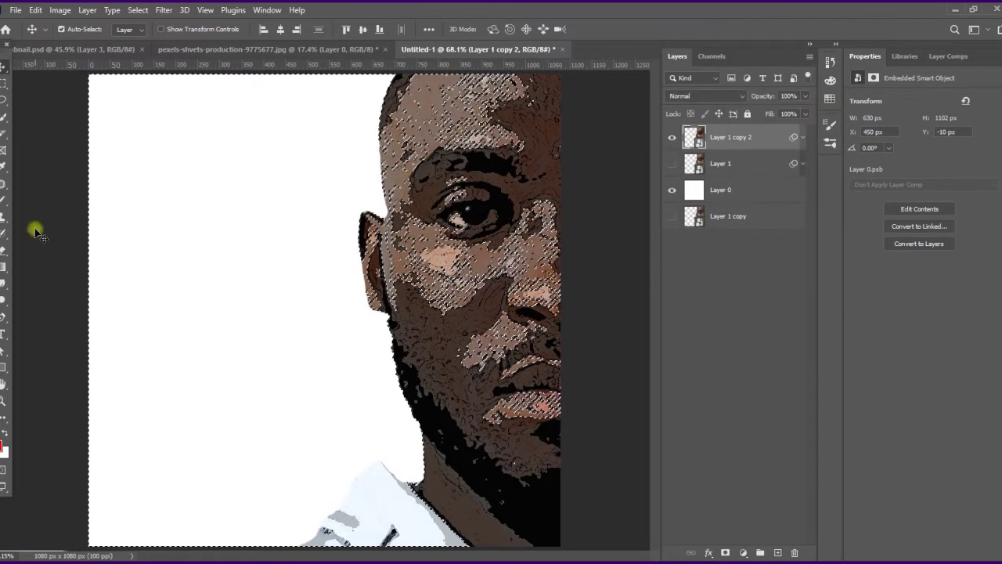
left_click(4, 118)
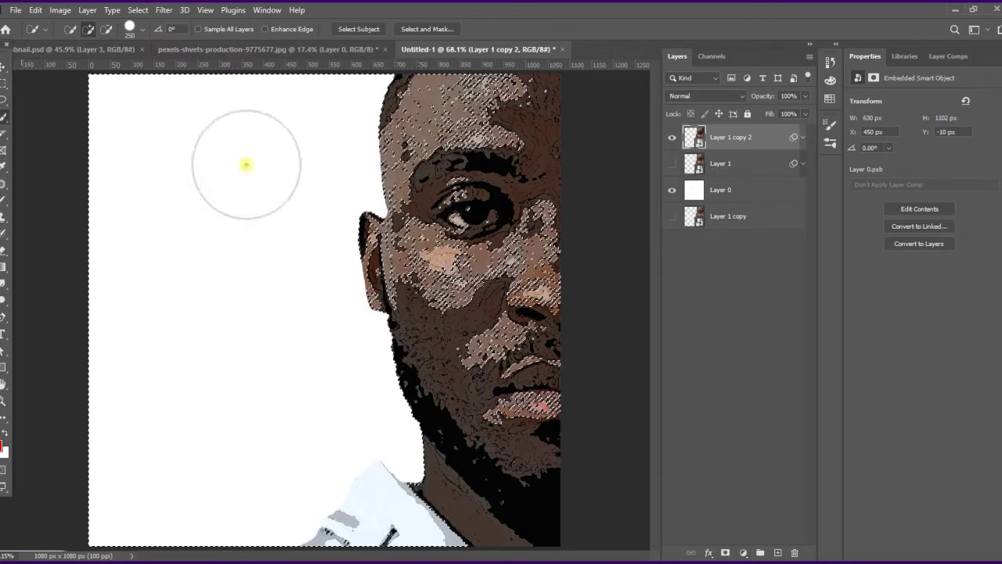
right_click(338, 218)
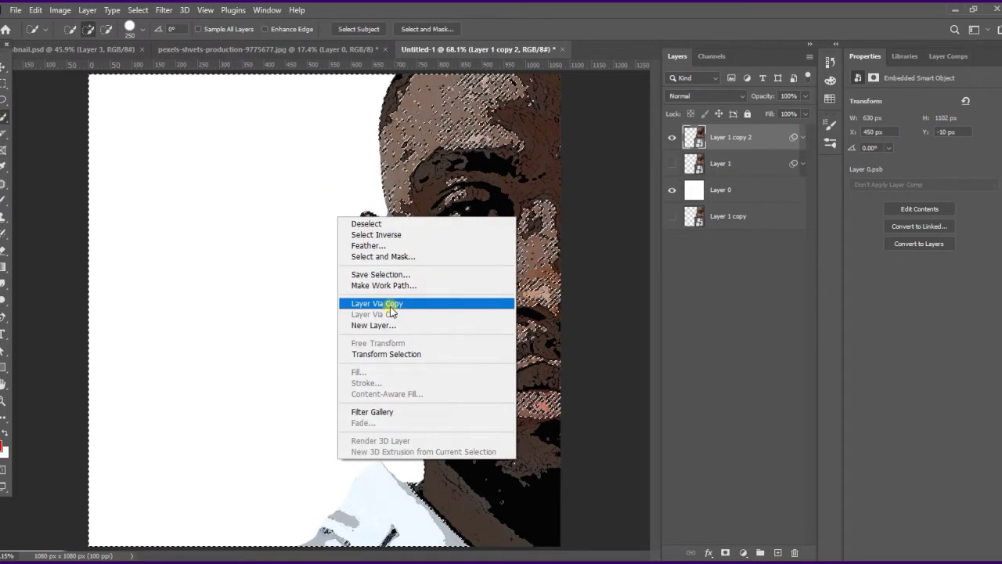
left_click(391, 304)
Toggle Layer 1 copy 2 and Layer 2 visibility to inspect the extracted face areas
left_click(671, 163)
left_click(673, 137)
left_click(673, 137)
left_click(673, 137)
left_click(673, 137)
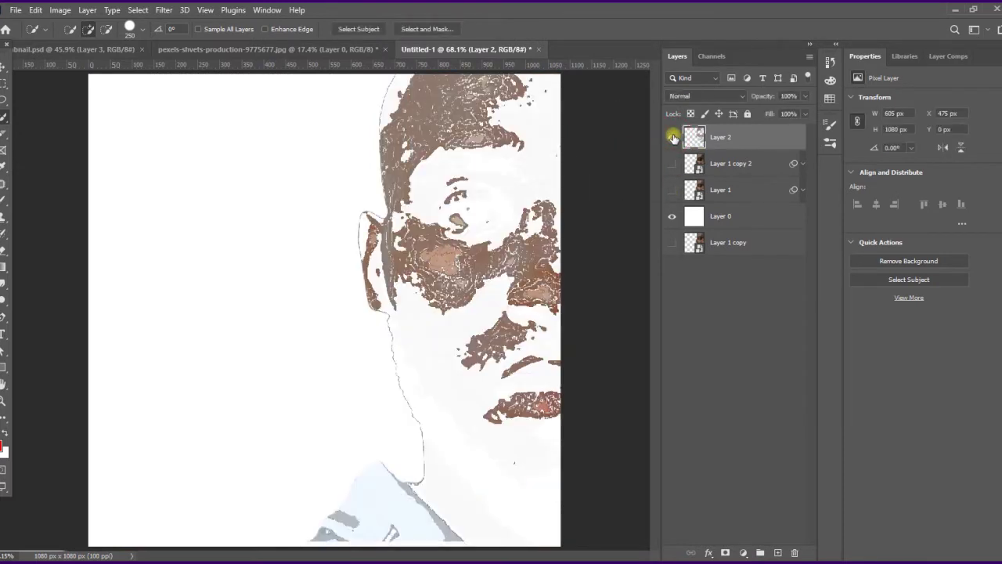
left_click(671, 163)
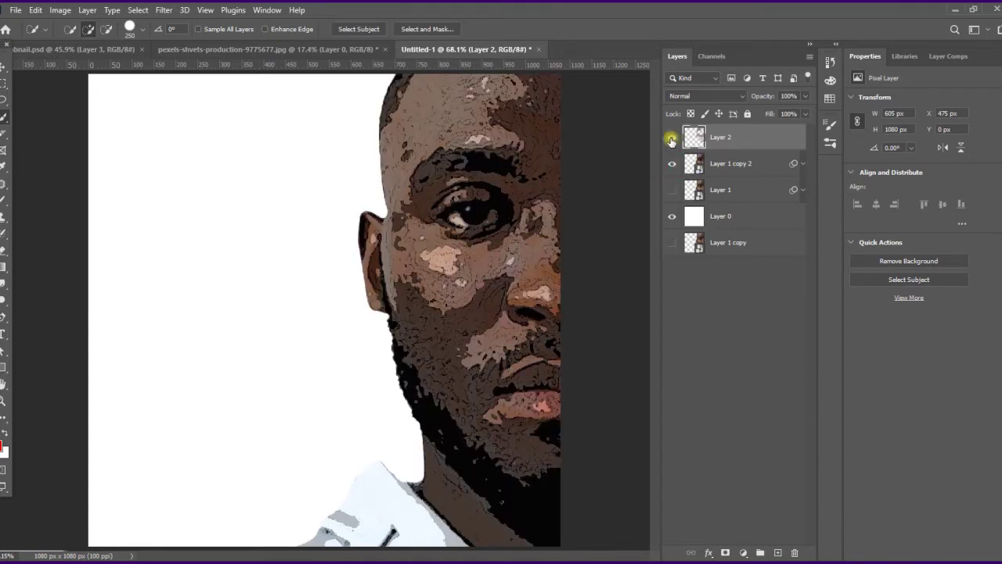
Hide Layer 2 and make a Color Range selection on Red copy sampling below the eye
left_click(671, 137)
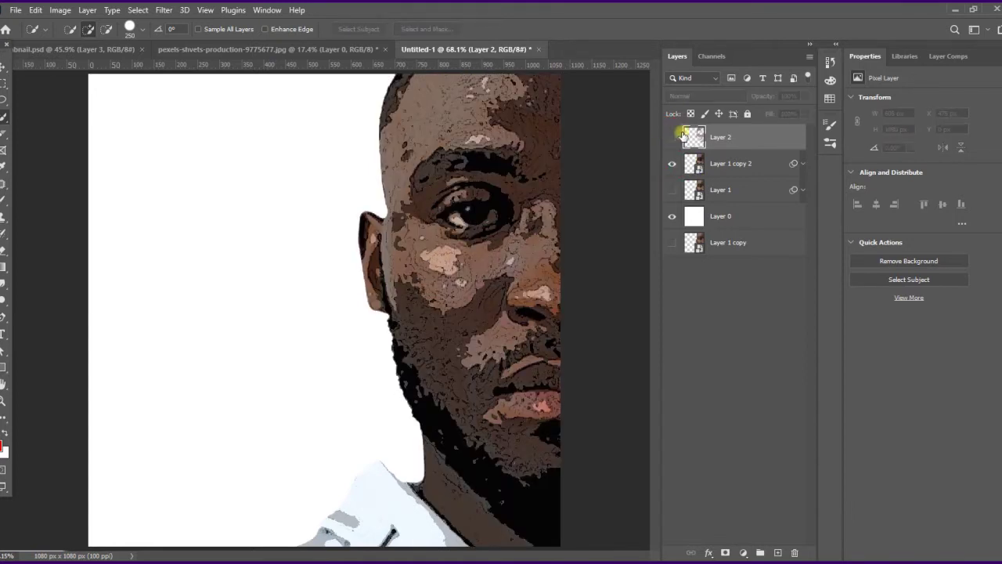
left_click(708, 59)
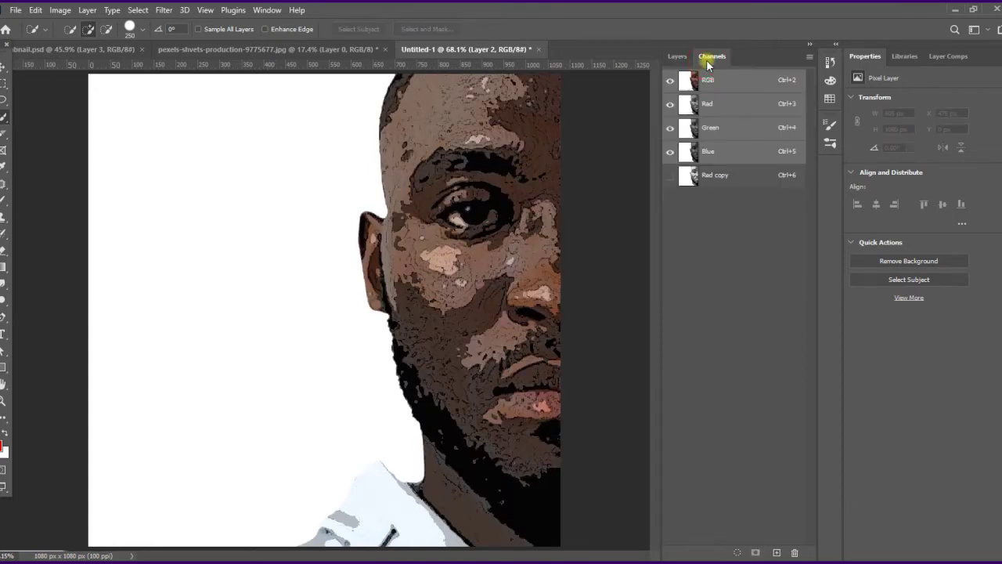
left_click(719, 184)
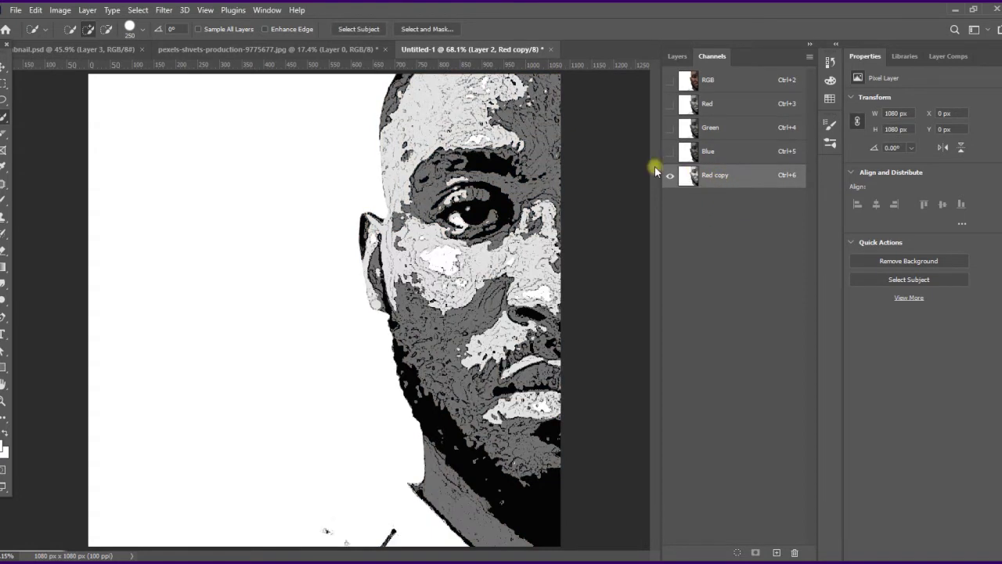
left_click(135, 11)
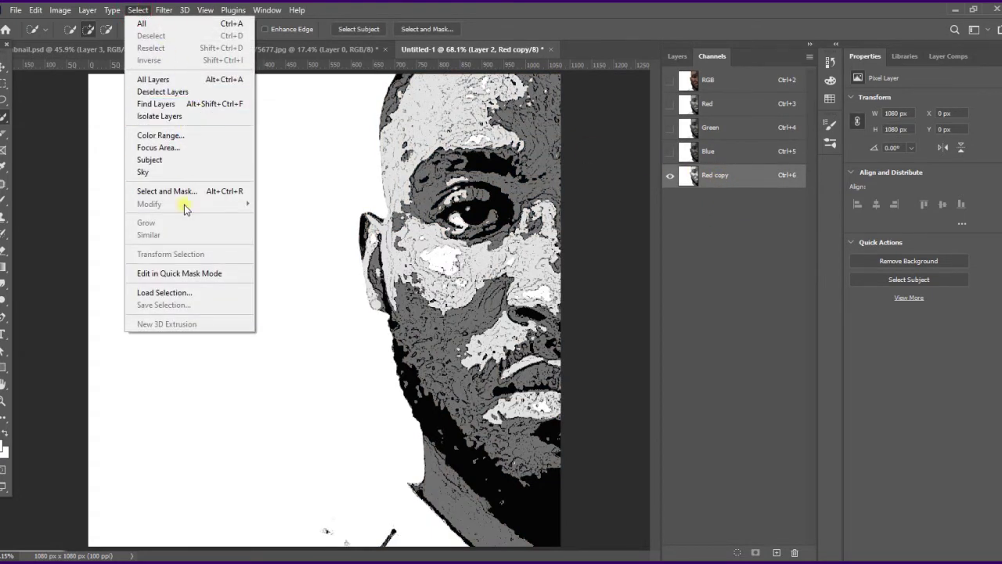
left_click(162, 135)
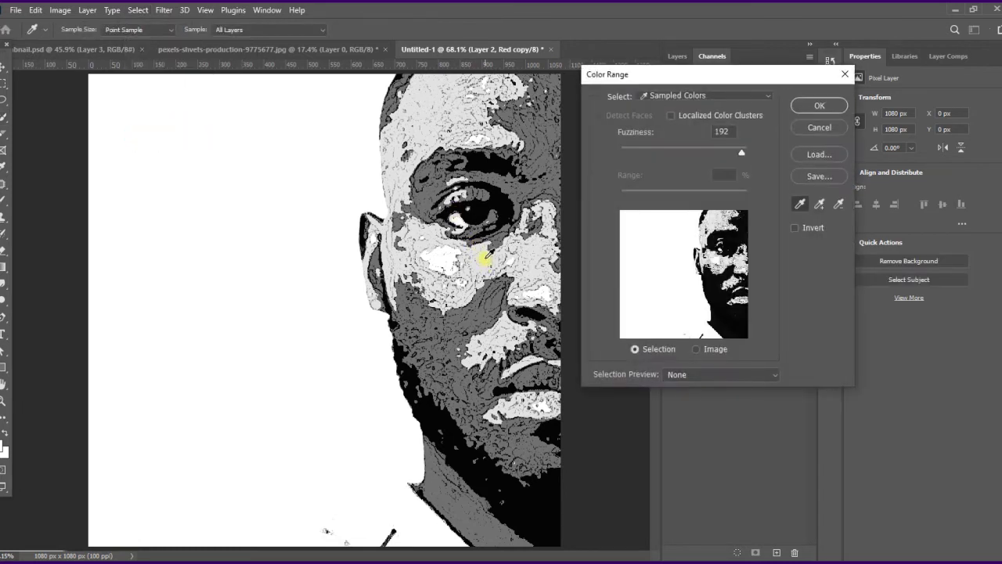
left_click(485, 259)
left_click(819, 104)
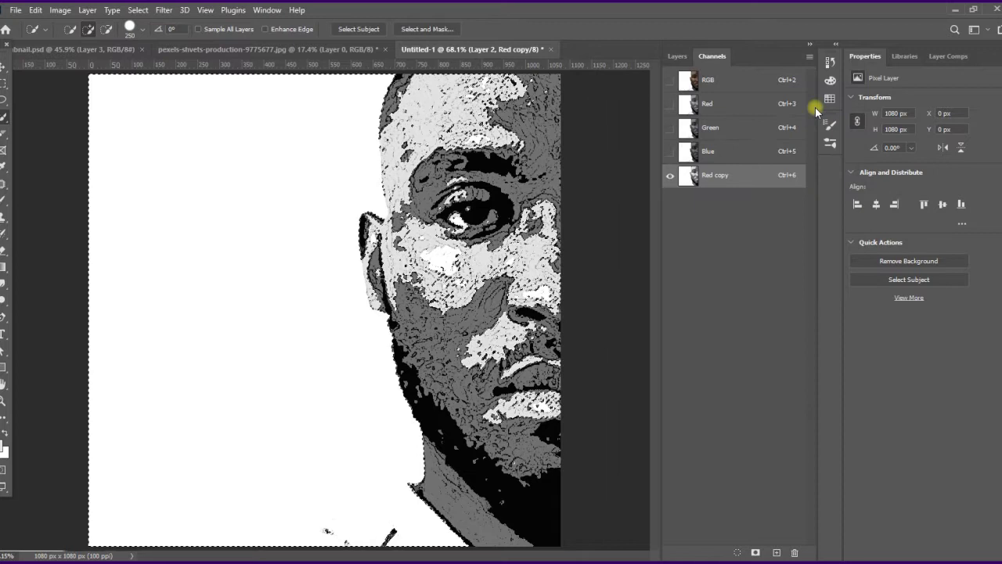
Copy the selection from Layer 1 copy 2 onto a new Layer 3 with Layer Via Copy
left_click(722, 82)
left_click(677, 57)
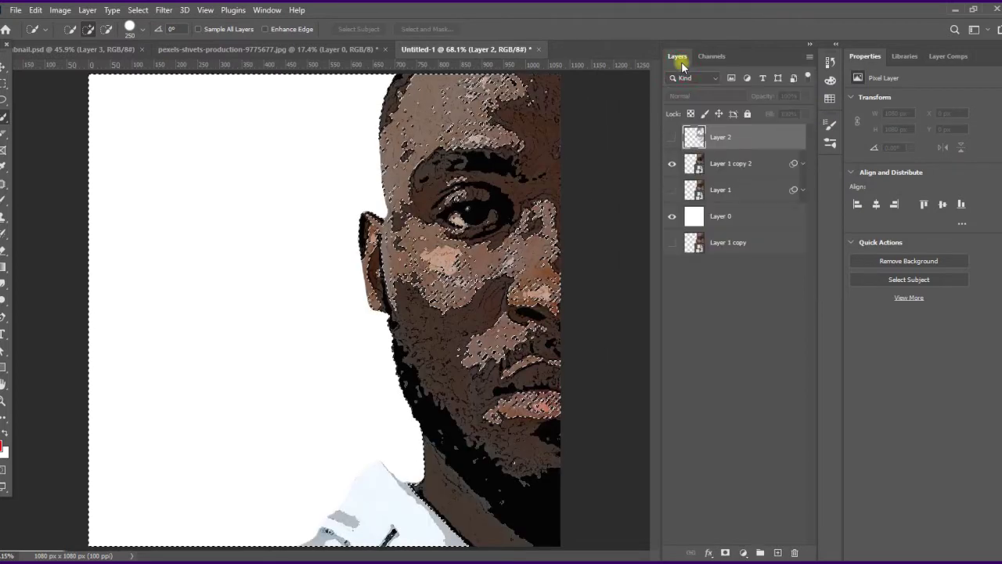
left_click(721, 171)
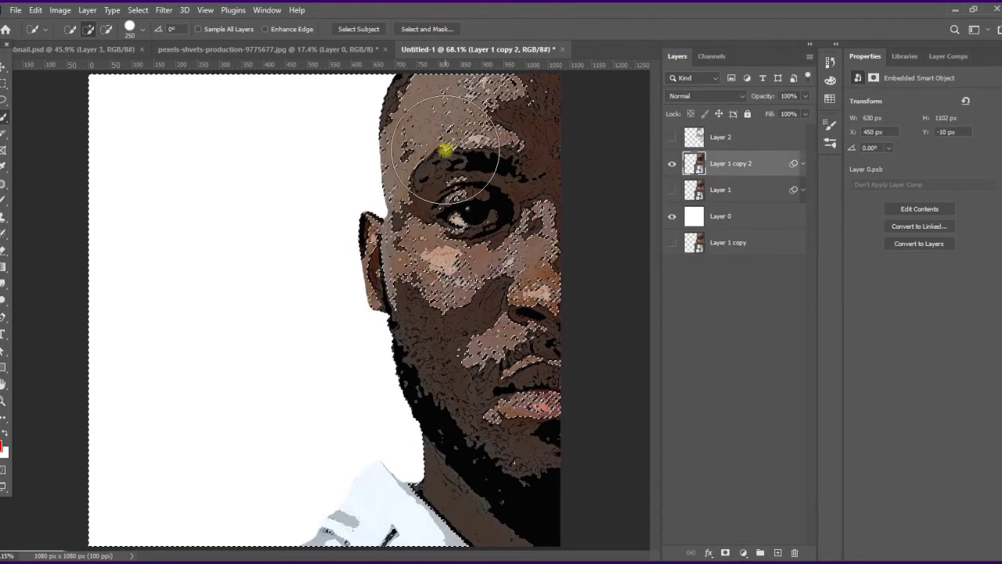
right_click(409, 183)
left_click(460, 270)
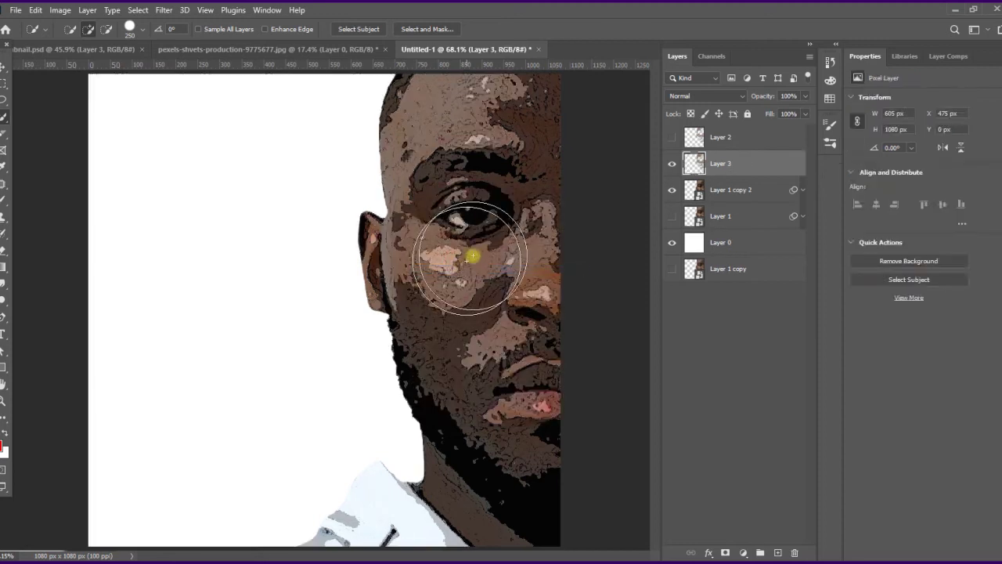
Compare Layer 3 against Layer 1 copy 2, then hide Layers 3 and 2
left_click(672, 166)
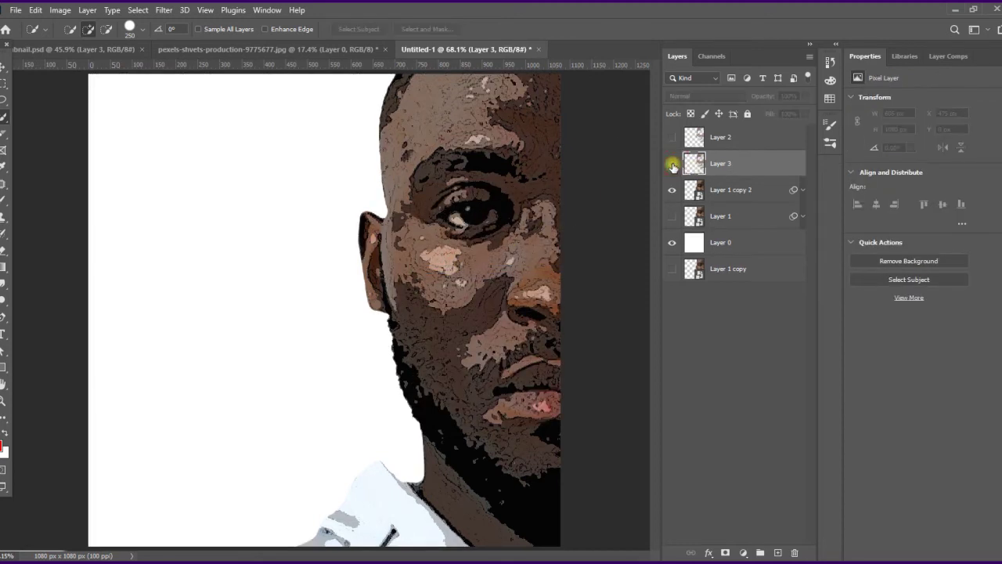
left_click(673, 166)
left_click(671, 190)
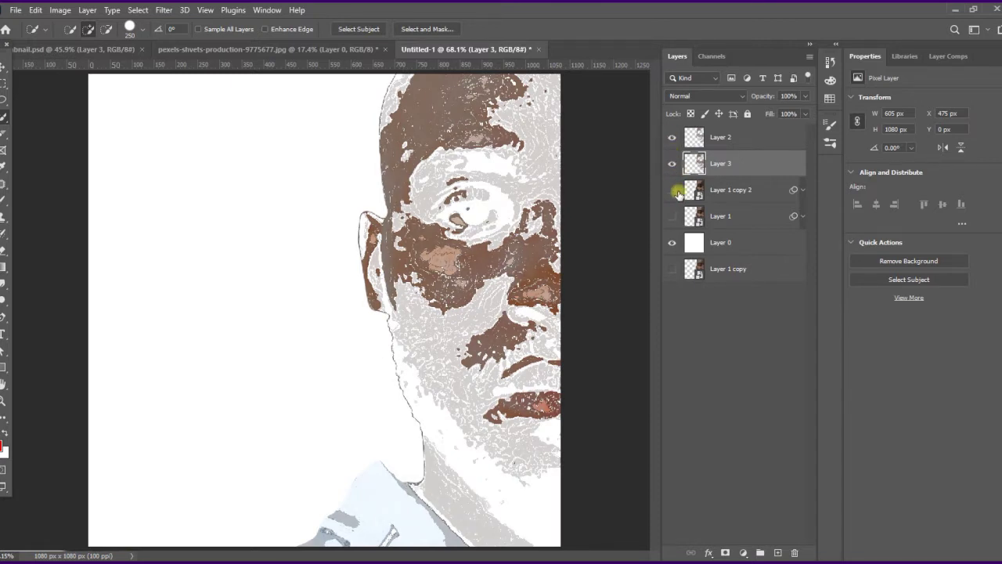
left_click(672, 191)
left_click(671, 164)
left_click(671, 138)
With Layer 1 copy 2 active, make a Color Range selection on Red copy sampling a face tone
left_click(724, 192)
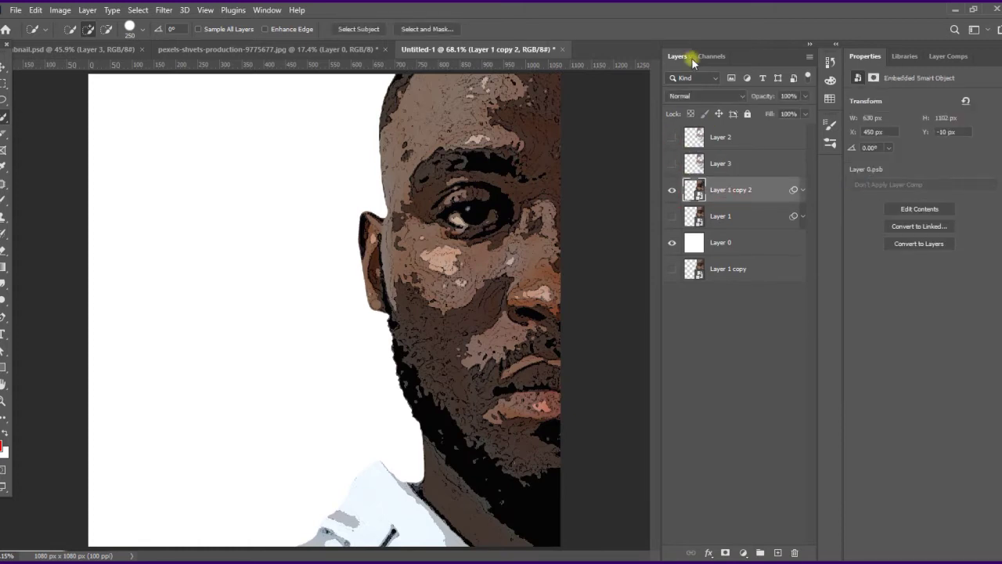
left_click(711, 56)
left_click(727, 210)
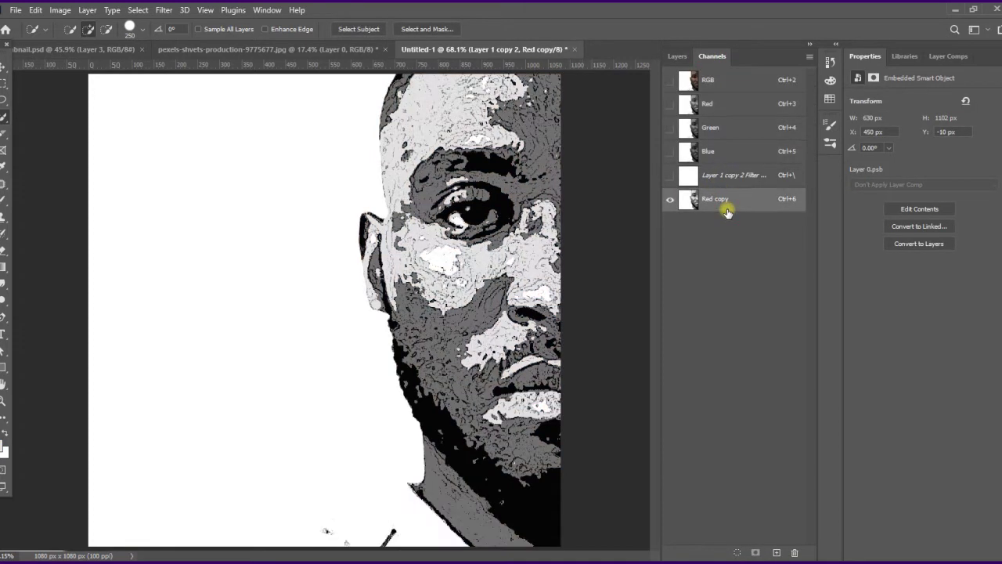
left_click(138, 10)
left_click(196, 141)
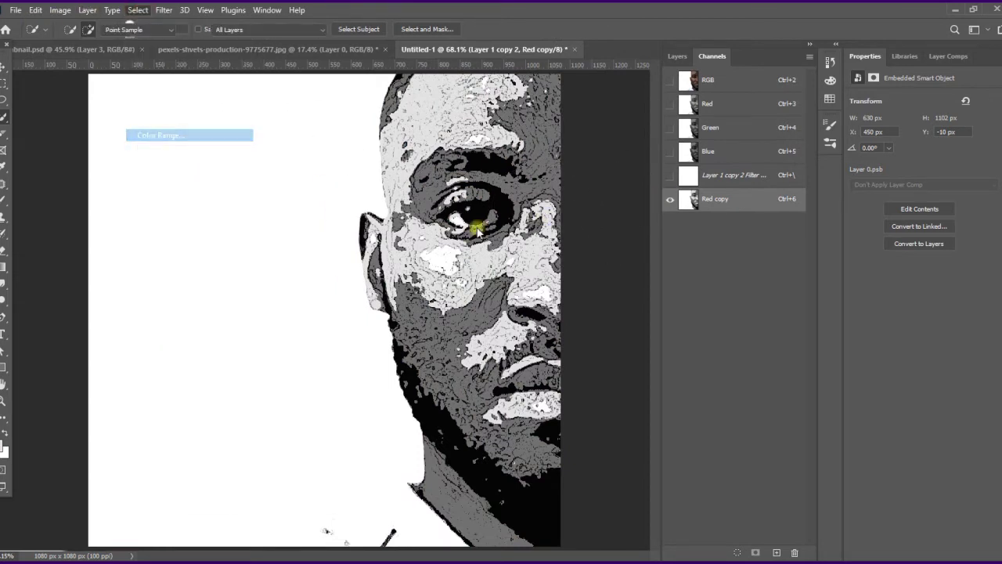
left_click(498, 300)
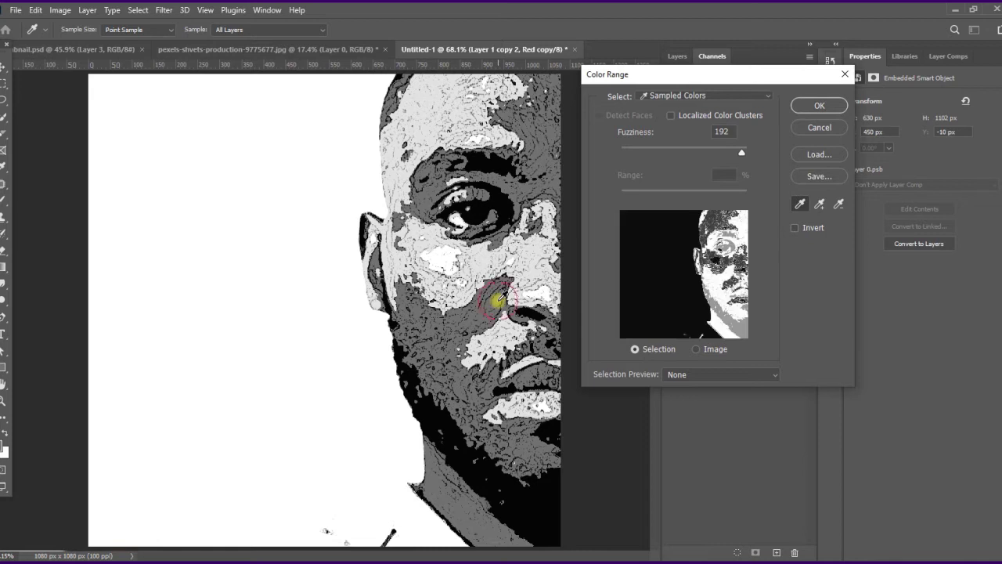
left_click(816, 109)
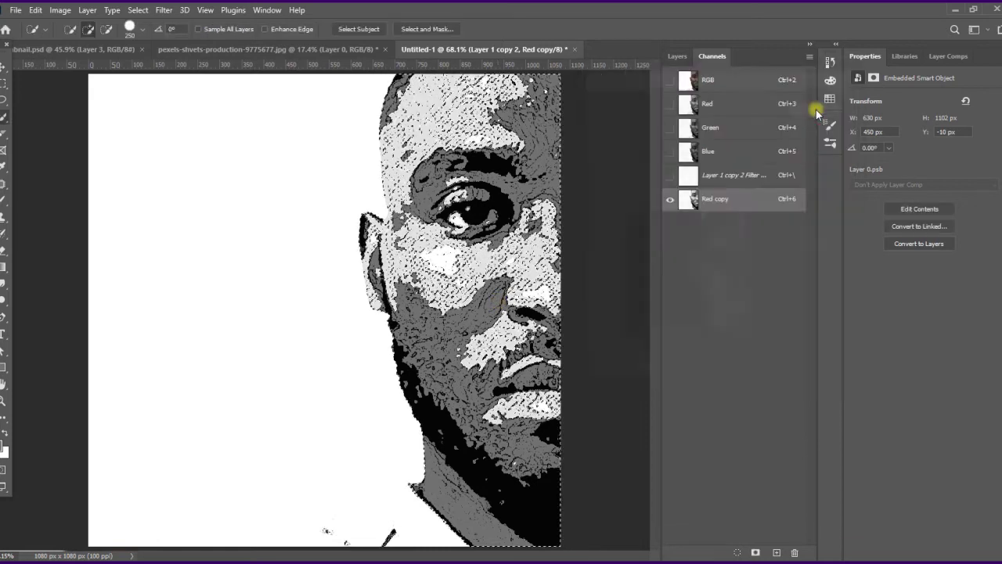
Copy the selection onto a new Layer 4 via Layer Via Copy and reselect Layer 1 copy 2
left_click(723, 82)
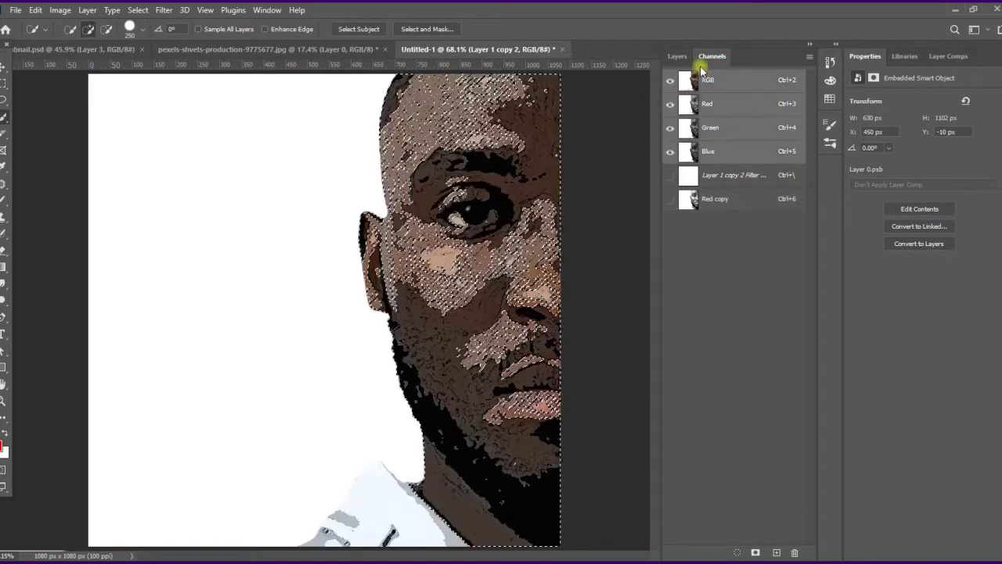
left_click(677, 56)
right_click(423, 245)
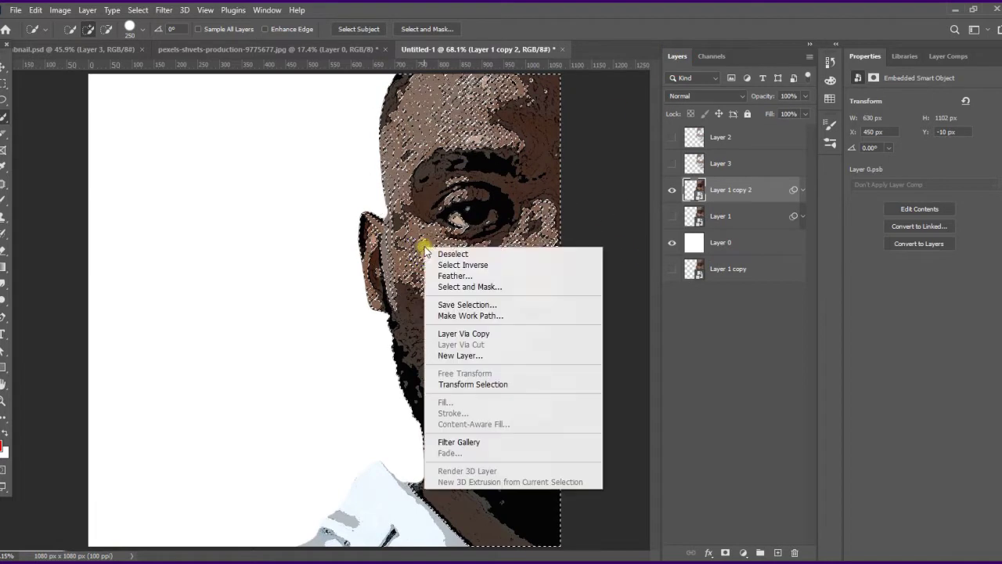
left_click(510, 331)
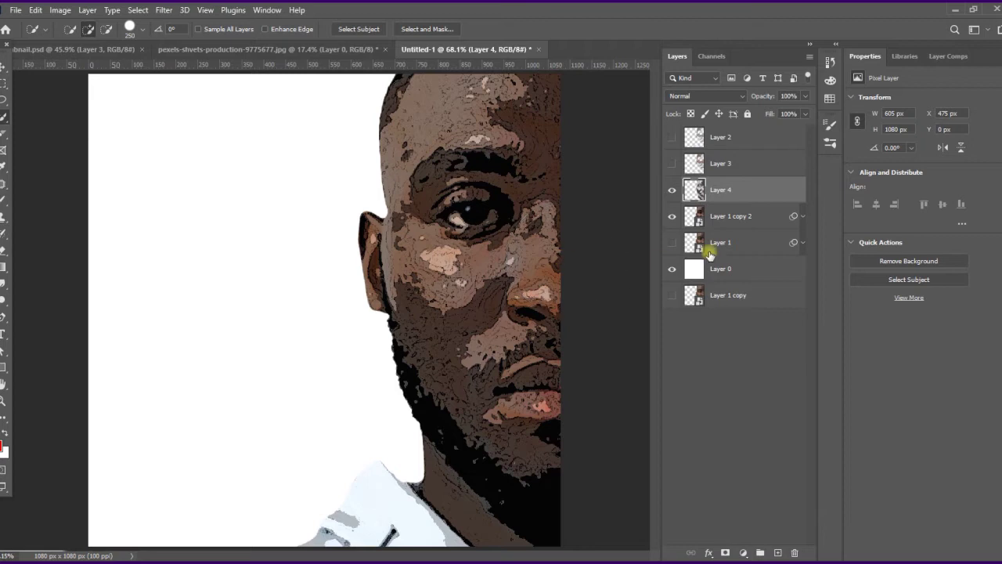
left_click(731, 217)
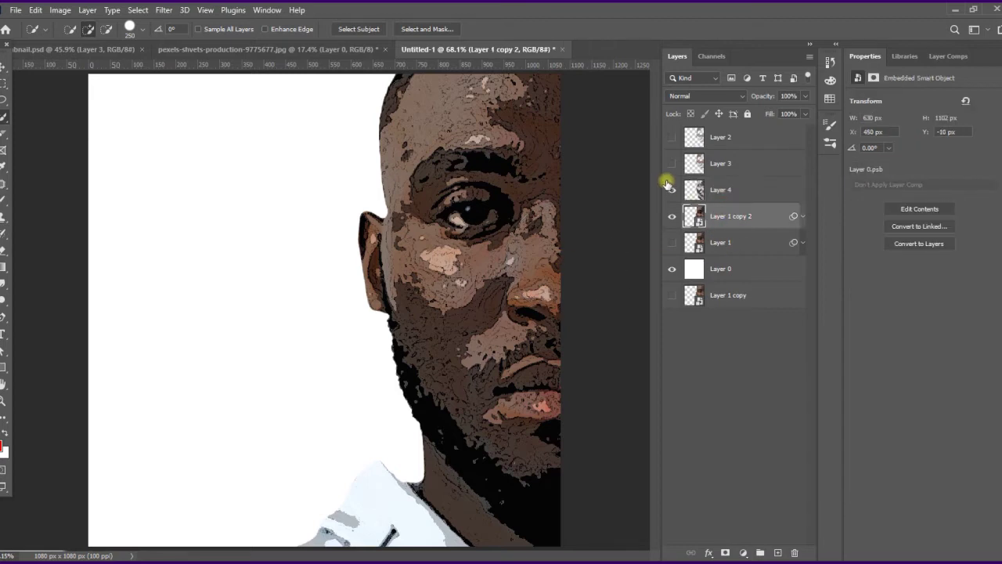
left_click(715, 58)
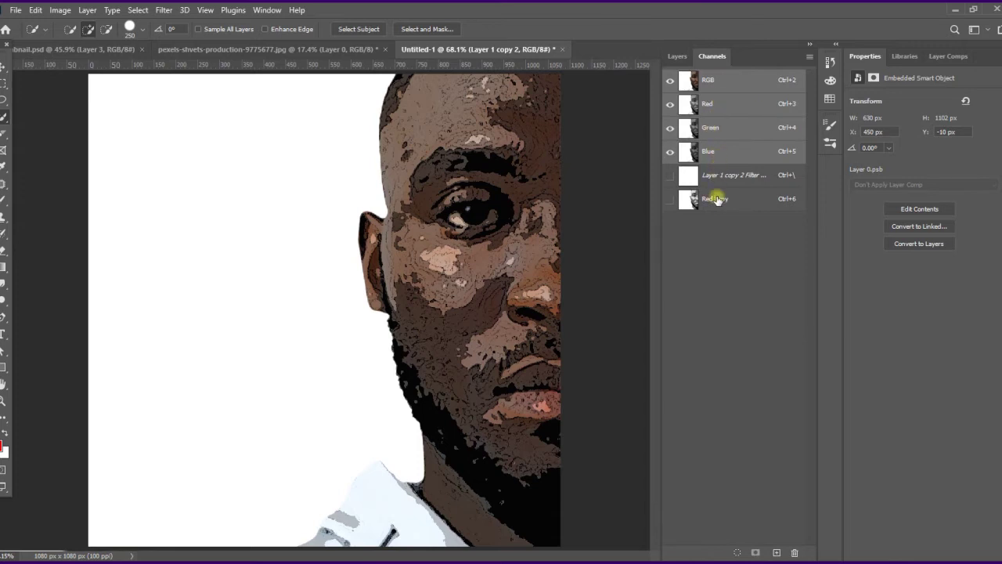
Make another Color Range selection on Red copy and copy it onto a new Layer 5
left_click(716, 198)
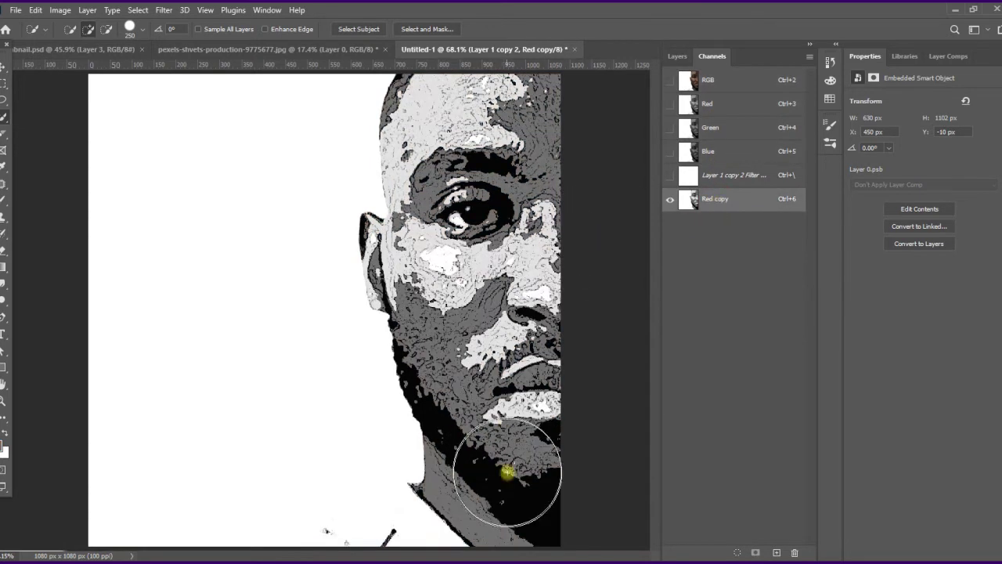
left_click(137, 10)
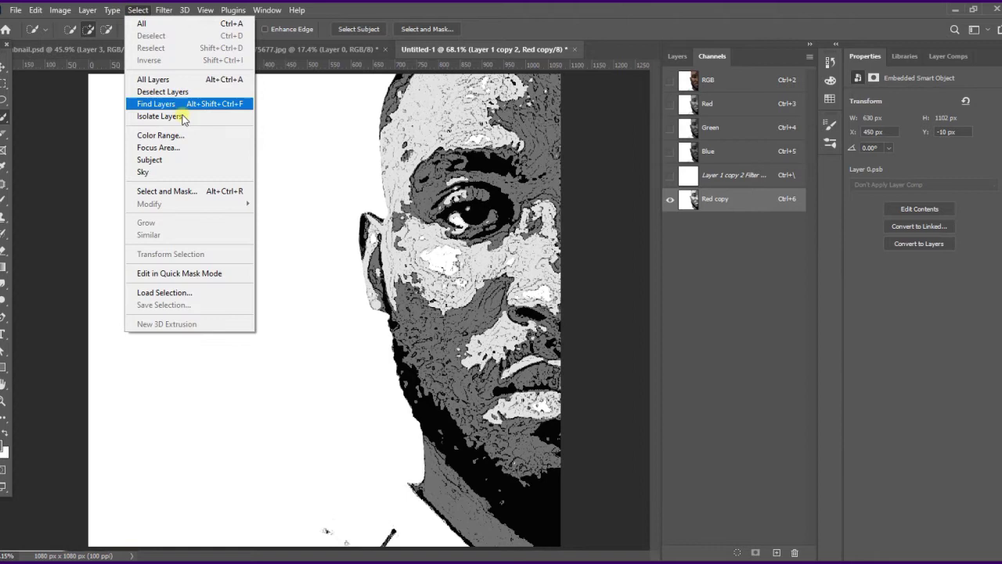
left_click(165, 134)
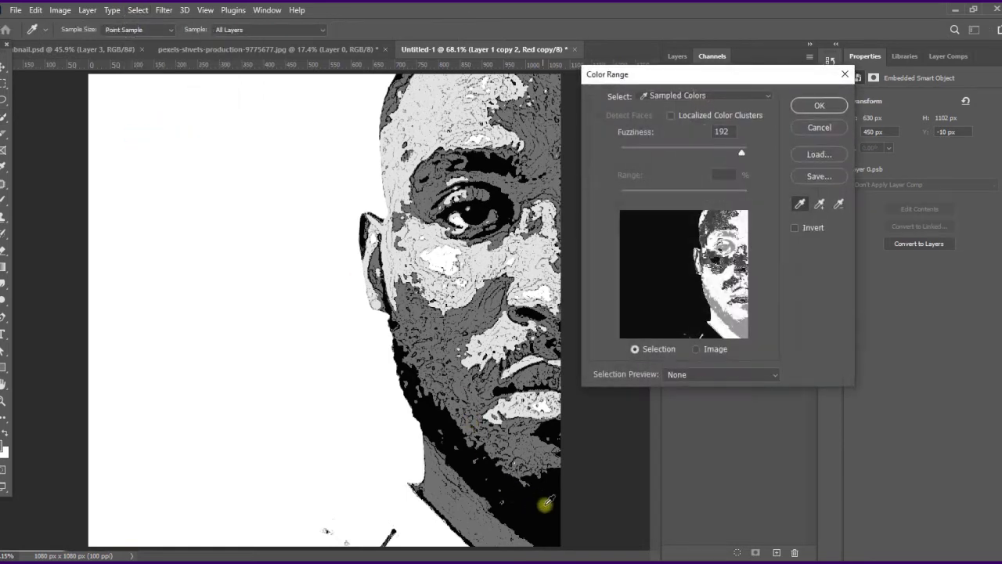
left_click(815, 106)
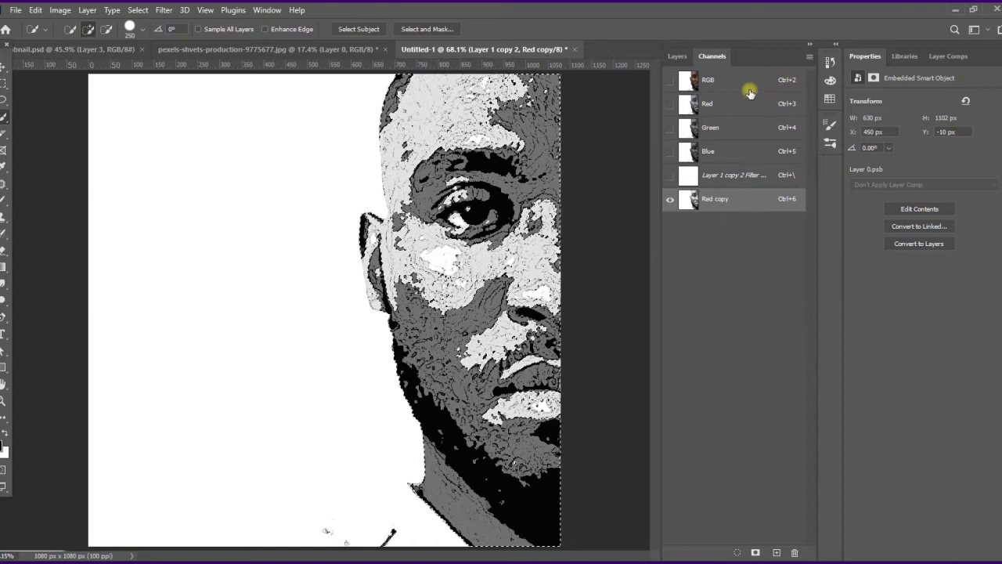
left_click(739, 84)
left_click(678, 58)
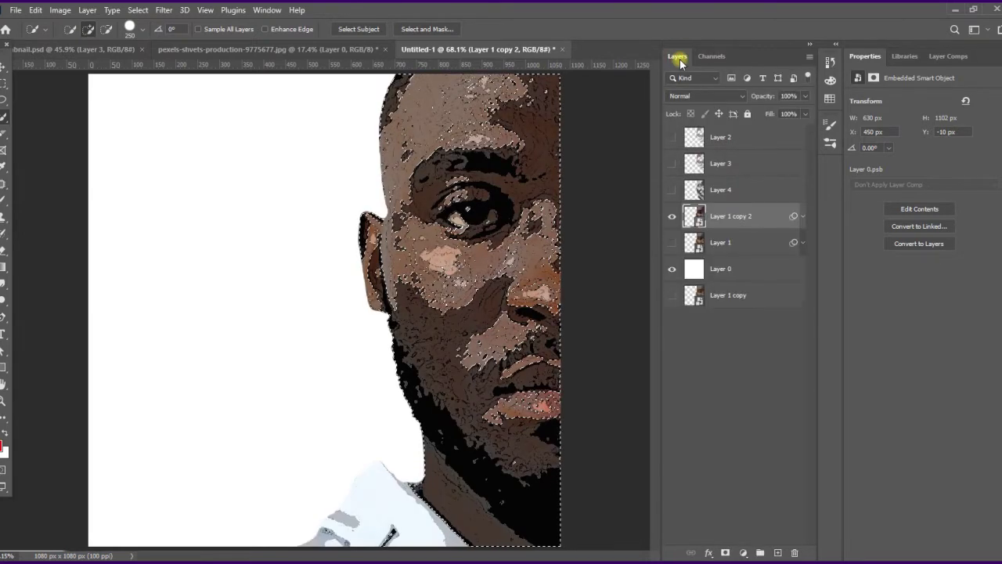
right_click(344, 210)
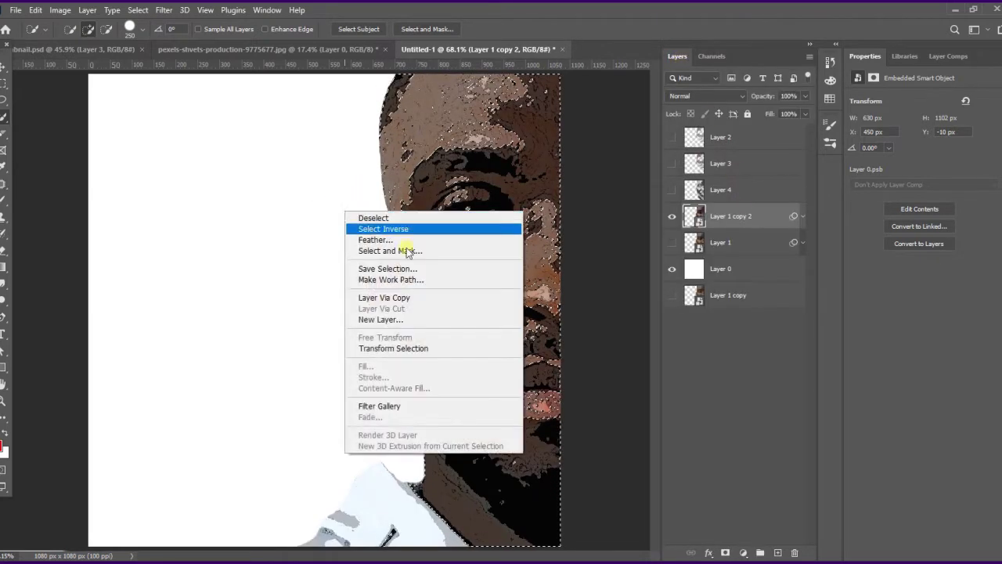
left_click(404, 300)
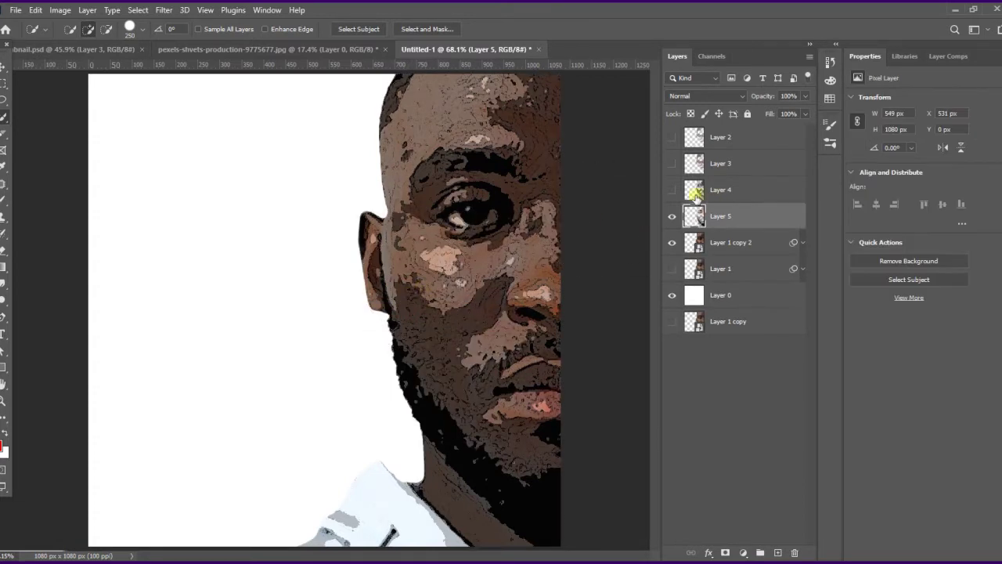
Show Layers 2 through 5 and hide Layer 1 and Layer 1 copy 2
left_click_drag(669, 217, 670, 119)
left_click_drag(670, 262, 674, 244)
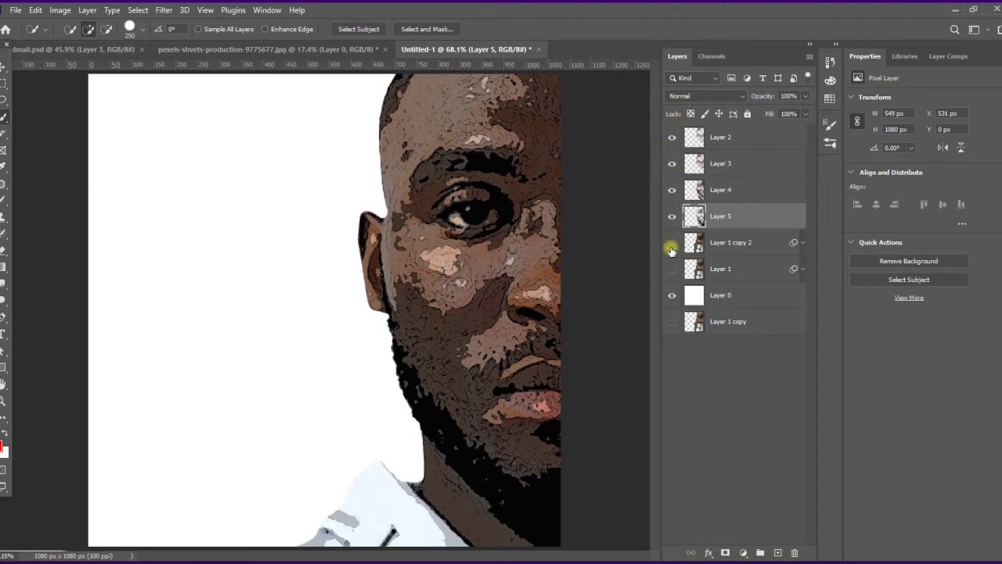
left_click(671, 249)
Hide Layers 5, 4, 3 and 2 in turn, then restore Layers 2–4 to compare
left_click(671, 219)
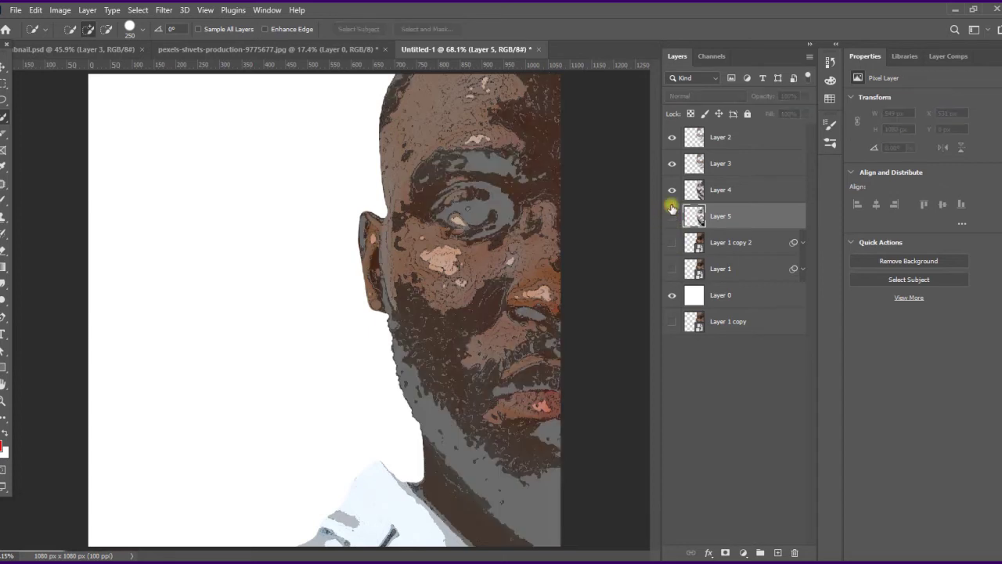
left_click(671, 192)
left_click(673, 166)
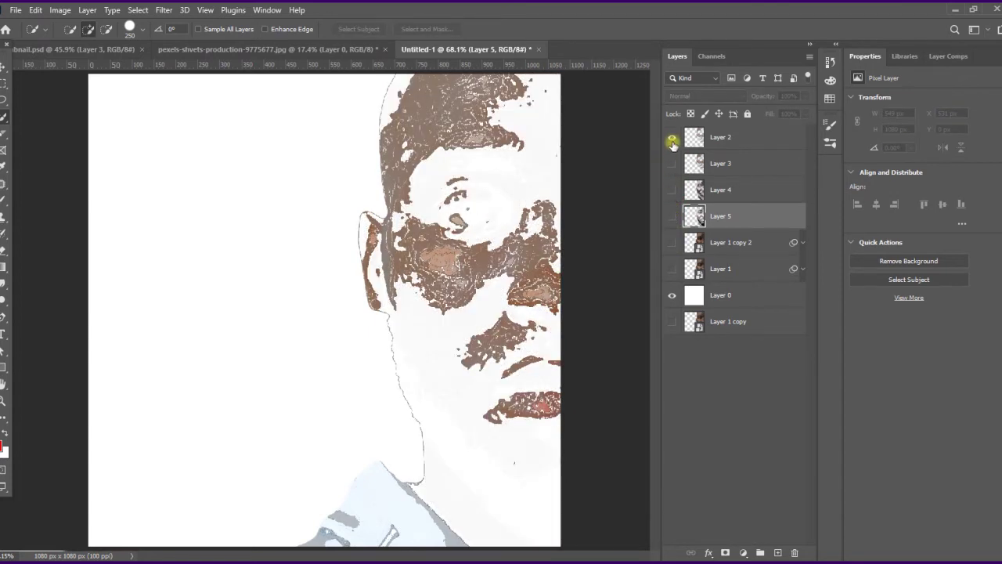
left_click(672, 137)
left_click(672, 137)
left_click(672, 163)
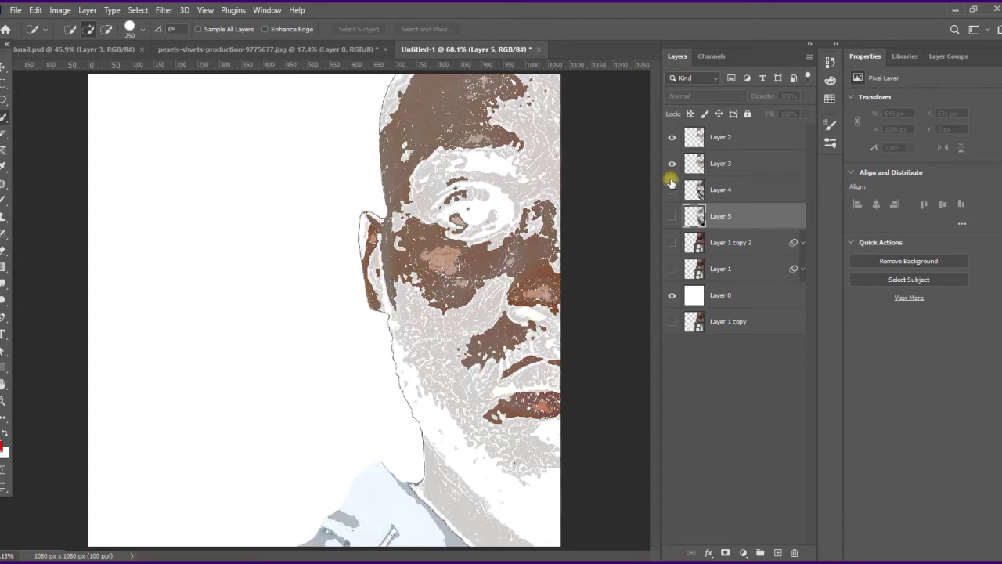
left_click(671, 191)
Show Layer 5, hide Layers 2–4, and switch to the pexels-shvets-production-9775677.jpg document
left_click(670, 216)
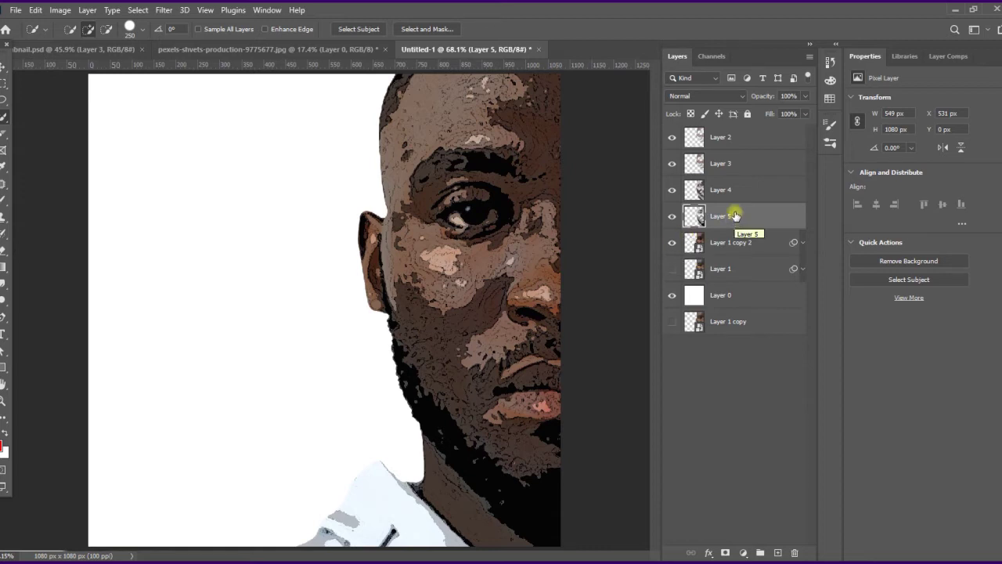
left_click_drag(672, 138, 671, 198)
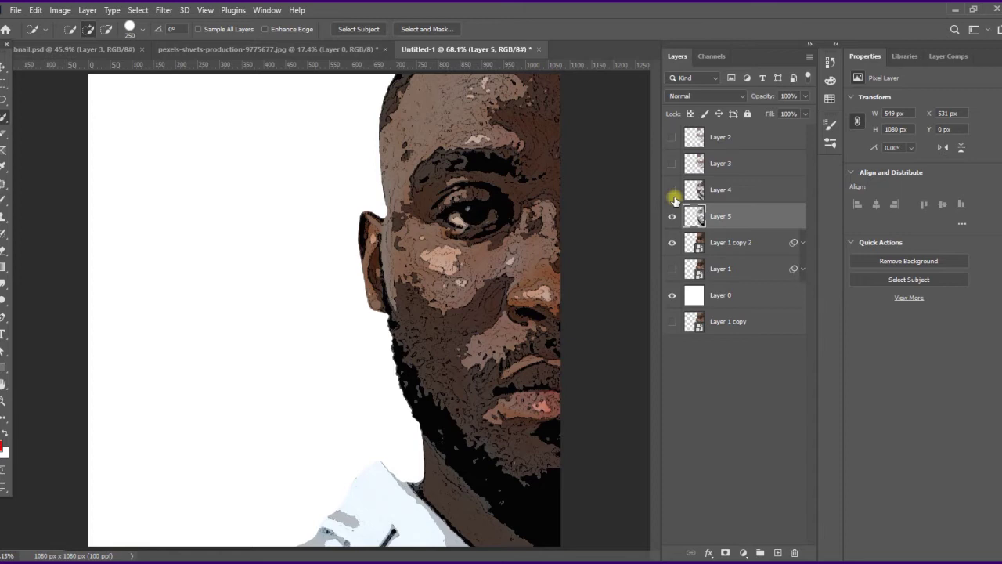
left_click(292, 50)
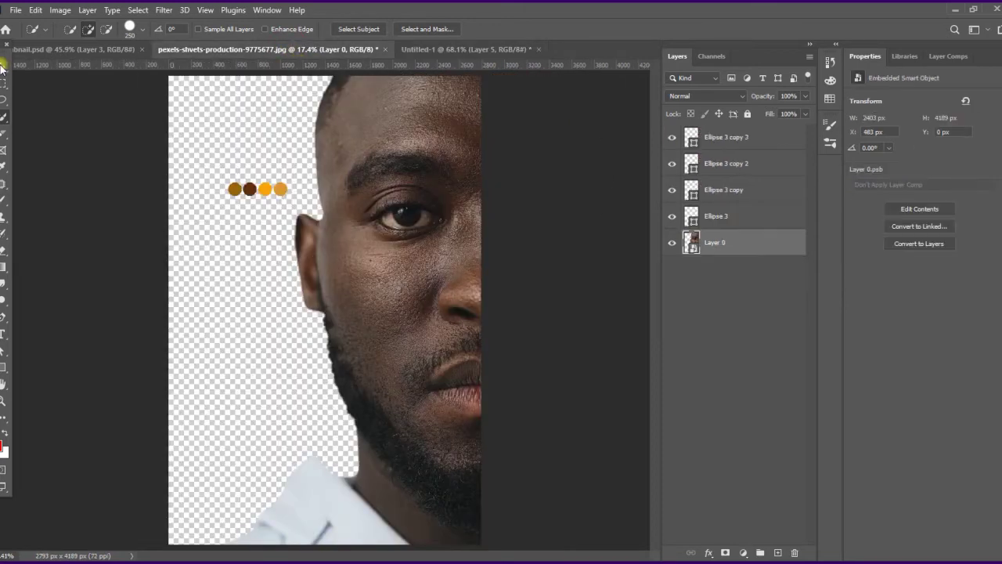
Select all four colour circles with the Move tool and copy them
key("v")
left_click(234, 191)
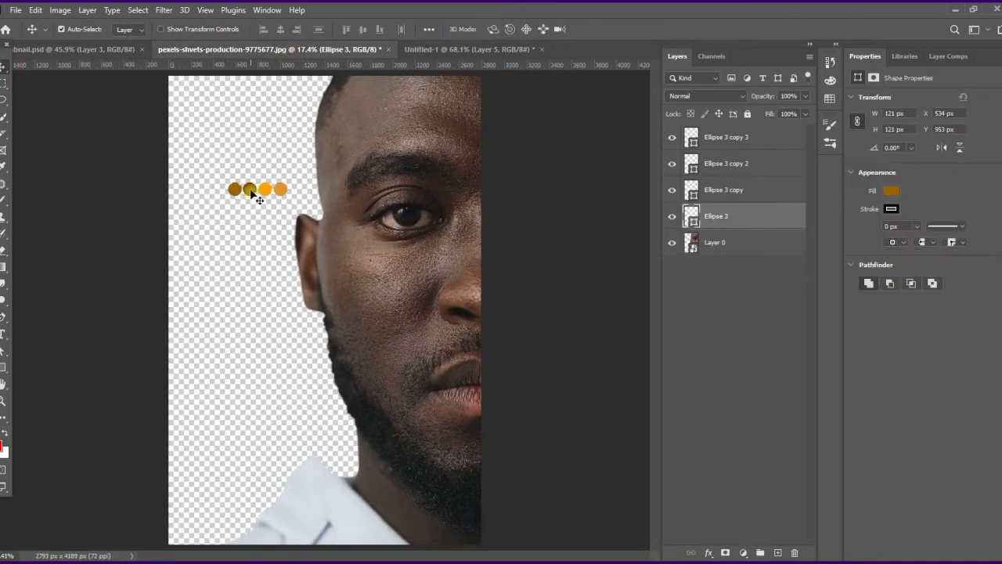
left_click(266, 191, "shift")
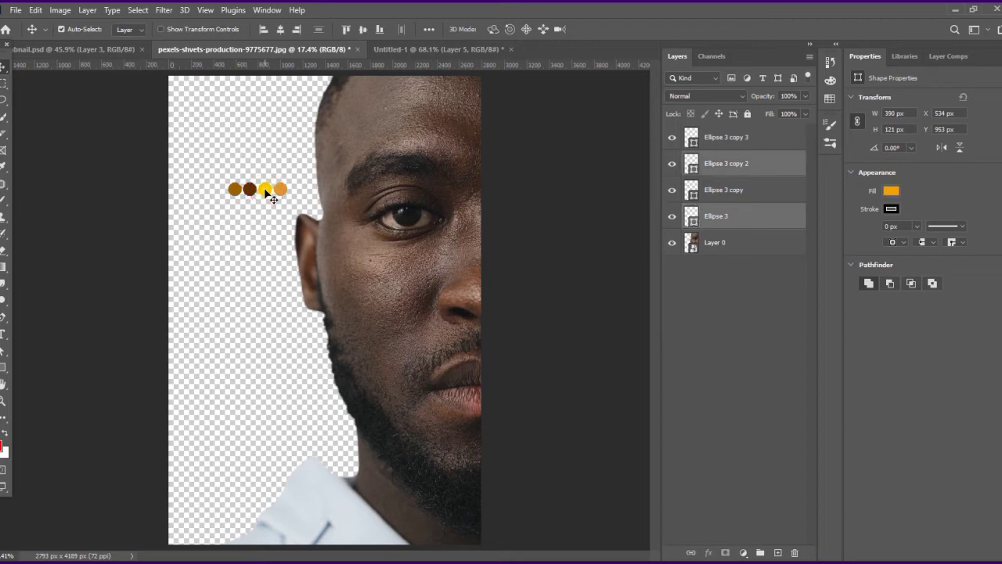
left_click(251, 192, "shift")
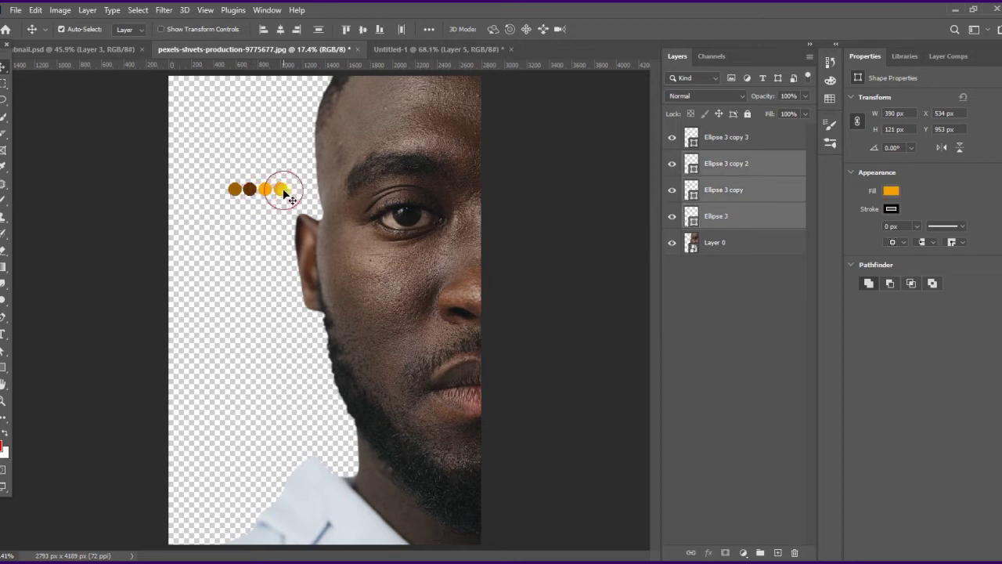
left_click(282, 191, "shift")
key("ctrl+c")
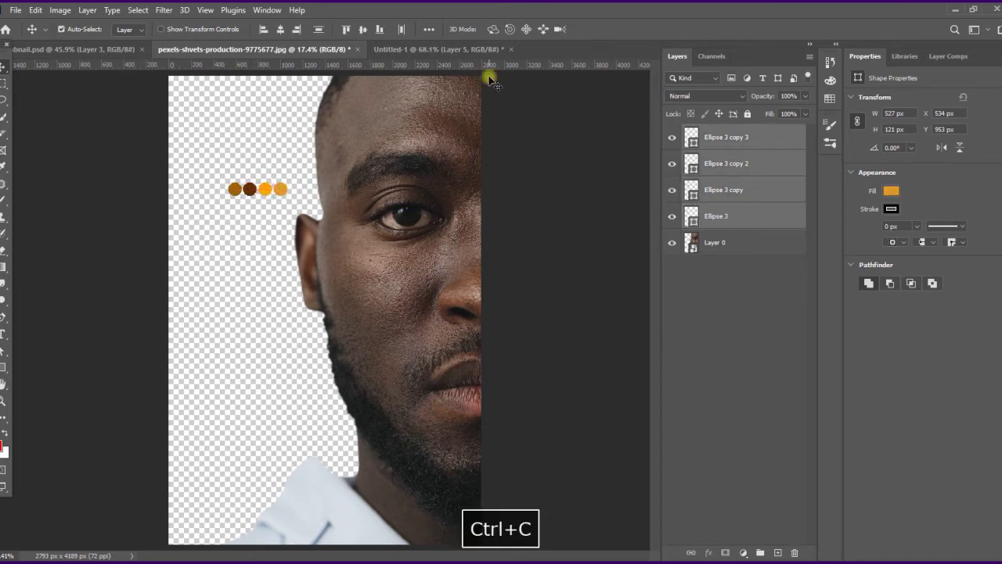
Paste the circles into Untitled-1, move them left of the face, and stack their layers on top
left_click(443, 49)
key("ctrl+v")
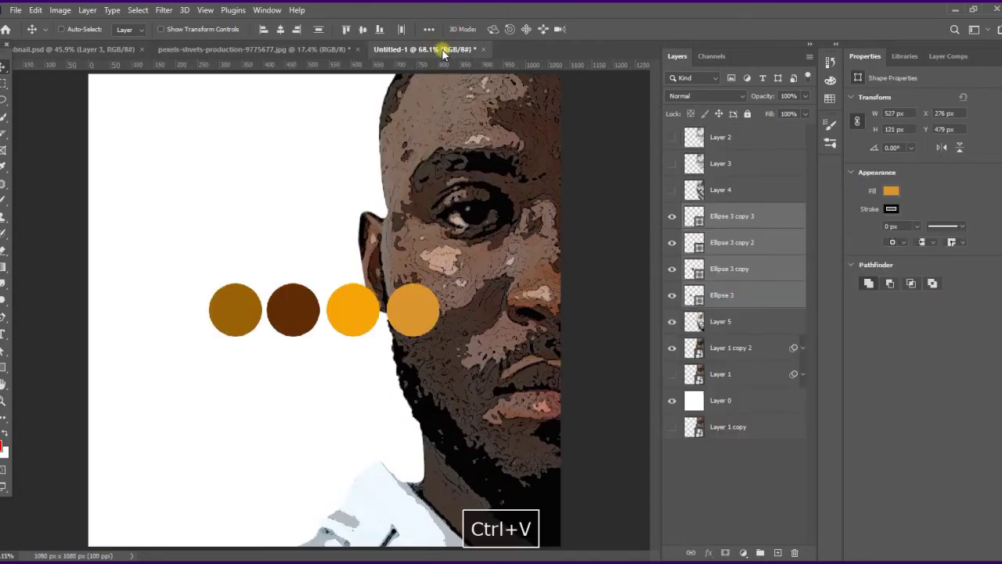
left_click_drag(345, 318, 291, 270)
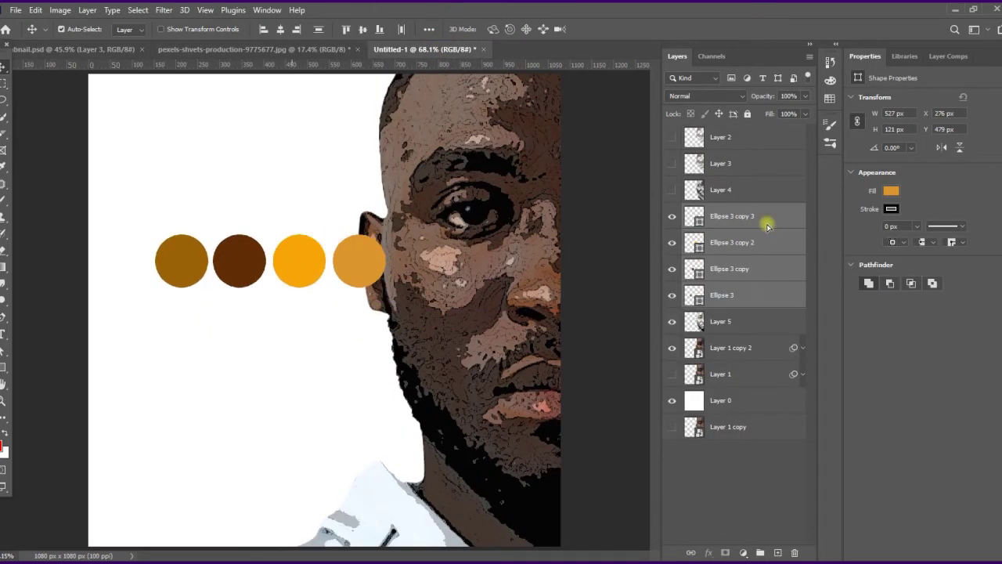
left_click_drag(766, 219, 748, 152)
left_click_drag(741, 133, 742, 134)
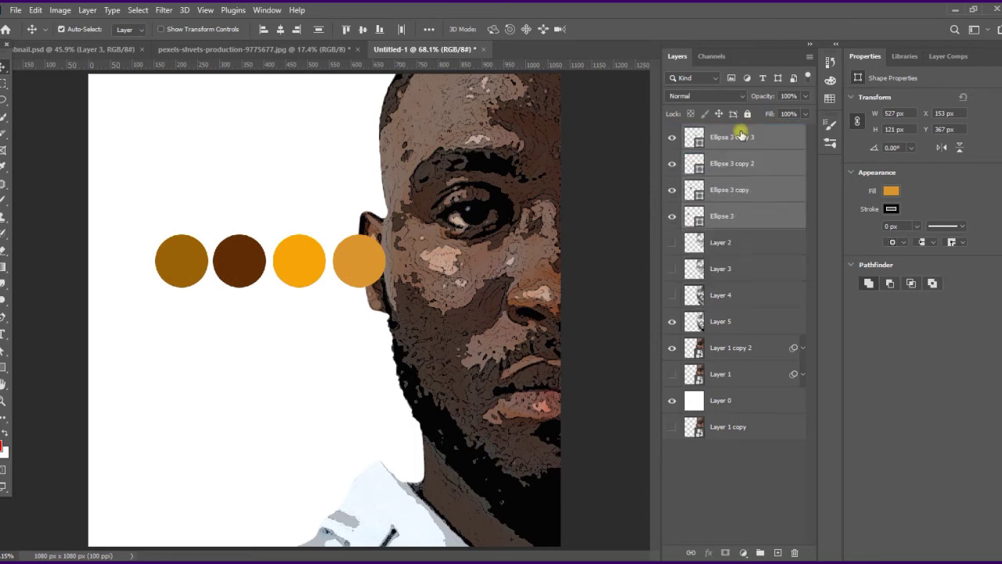
left_click(684, 494)
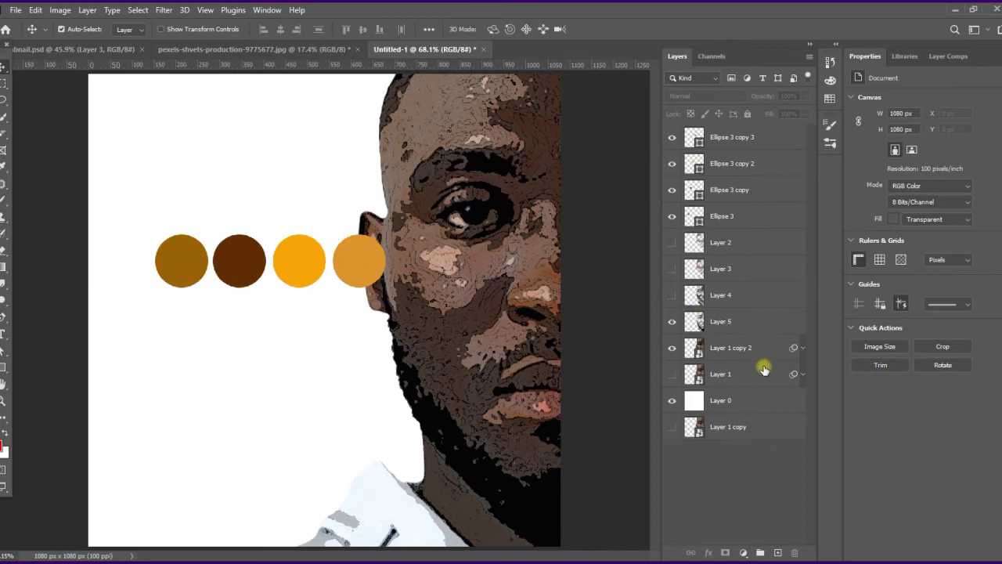
Hide Layer 1 copy 2 and toggle Layer 5 to compare the face with the circles
left_click(672, 347)
left_click(672, 322)
left_click(671, 321)
left_click(671, 322)
left_click(672, 322)
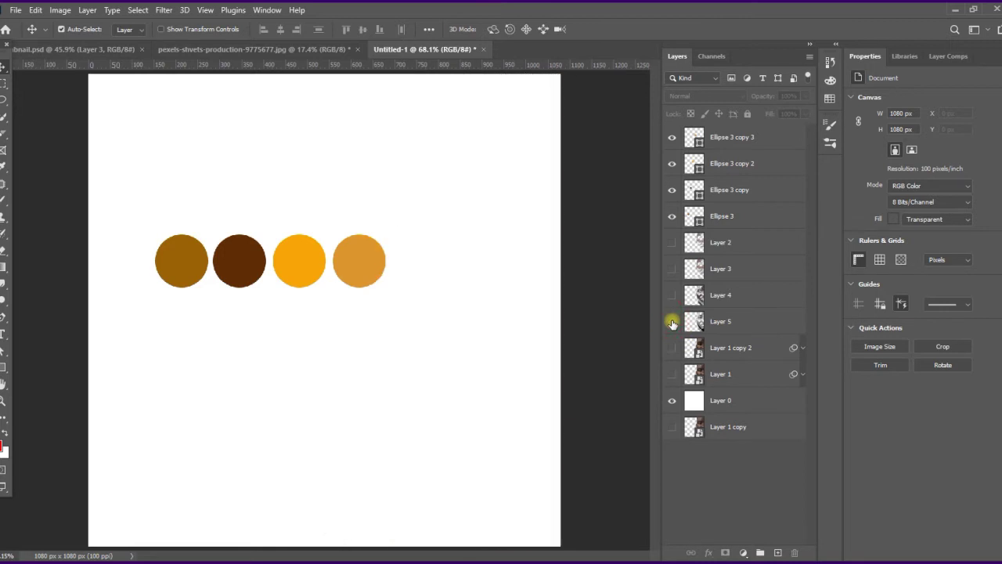
left_click(671, 322)
left_click(671, 322)
left_click(671, 322)
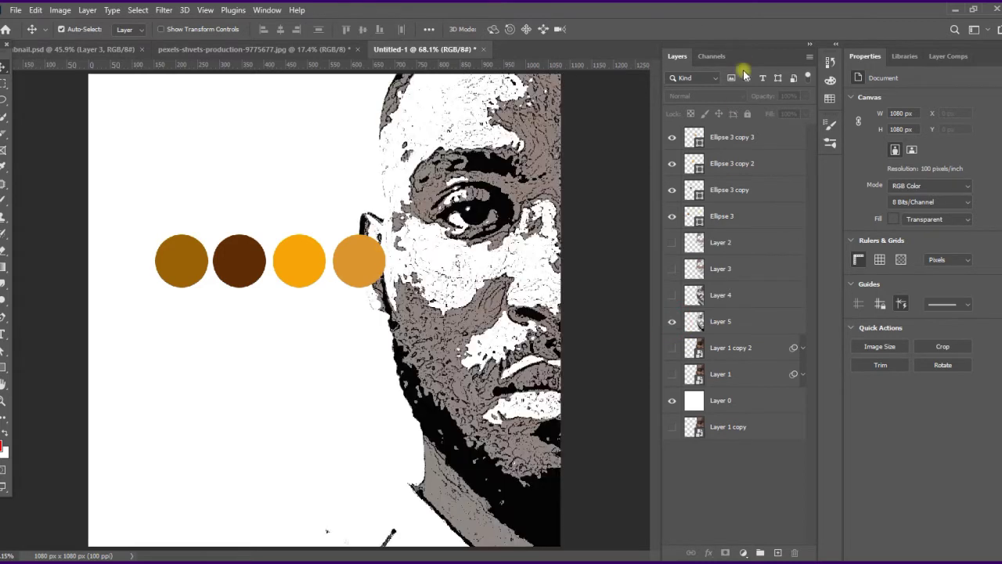
View the Red copy channel alone, then return to the RGB composite and layers list
left_click(712, 56)
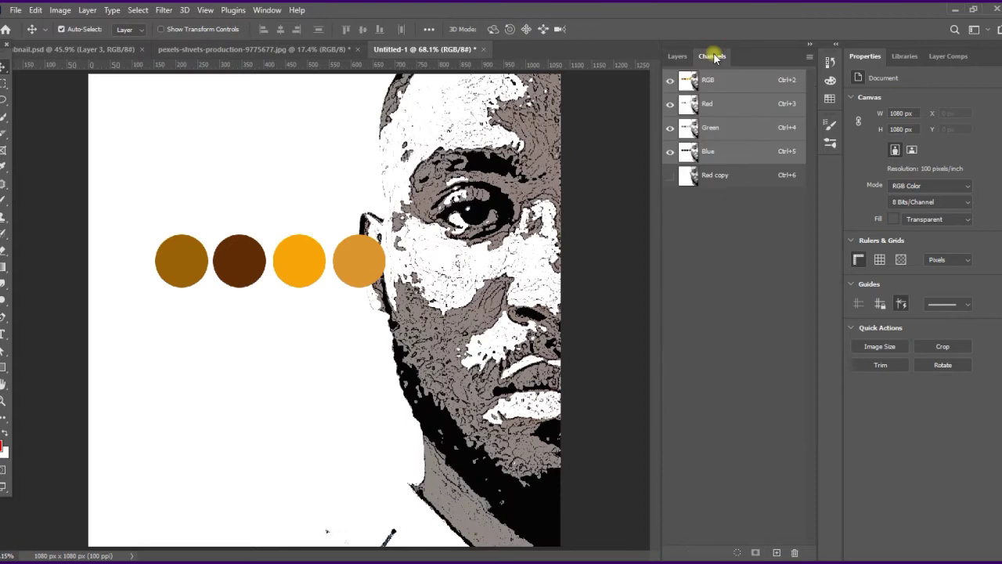
left_click(714, 182)
left_click(726, 84)
left_click(678, 57)
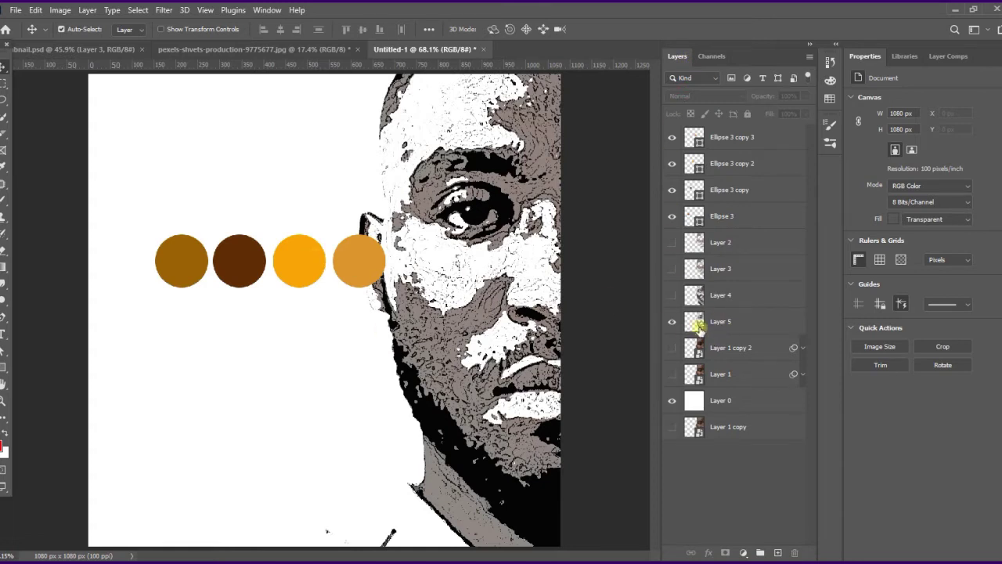
Hide Layer 5, make Layer 2 visible, and select Layer 2
left_click(671, 321)
left_click(671, 321)
left_click(672, 321)
left_click(672, 321)
left_click(672, 321)
left_click(672, 242)
left_click(671, 242)
left_click(672, 241)
left_click(694, 243)
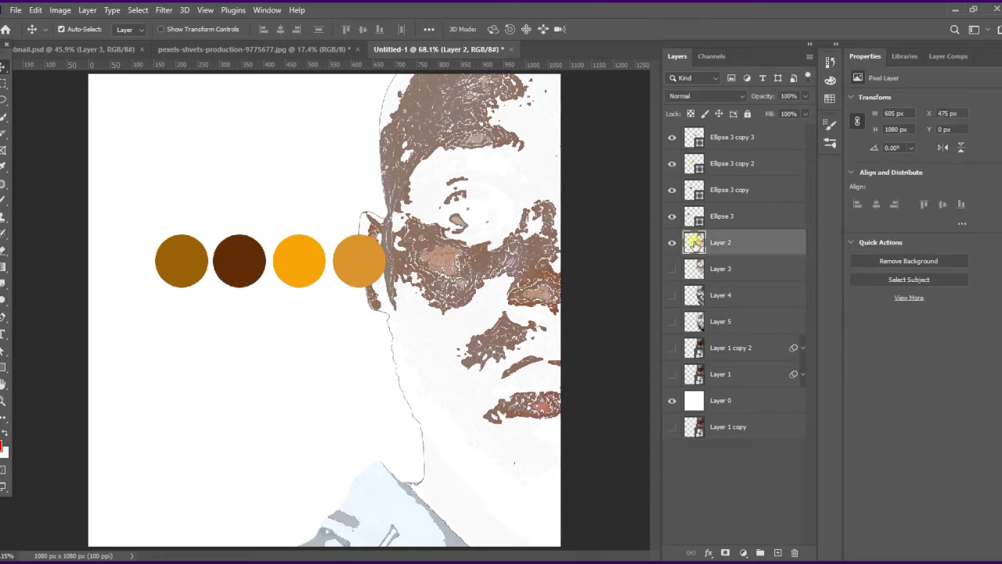
Load Layer 2's pixels as a selection and set a light tan foreground from the fourth circle, brightness 88
left_click(695, 242, "ctrl")
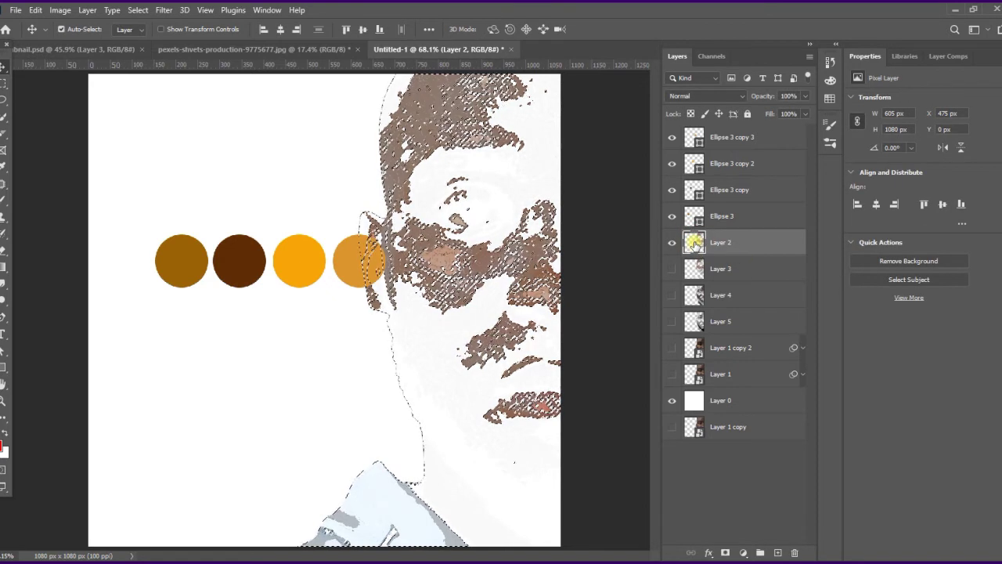
key("b")
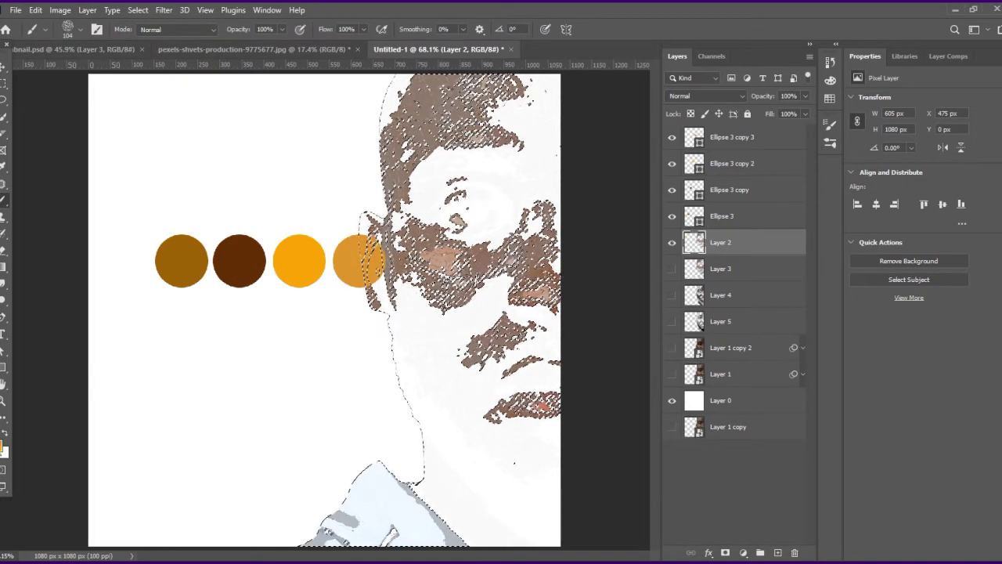
left_click(360, 258)
left_click(3, 448)
left_click(784, 265)
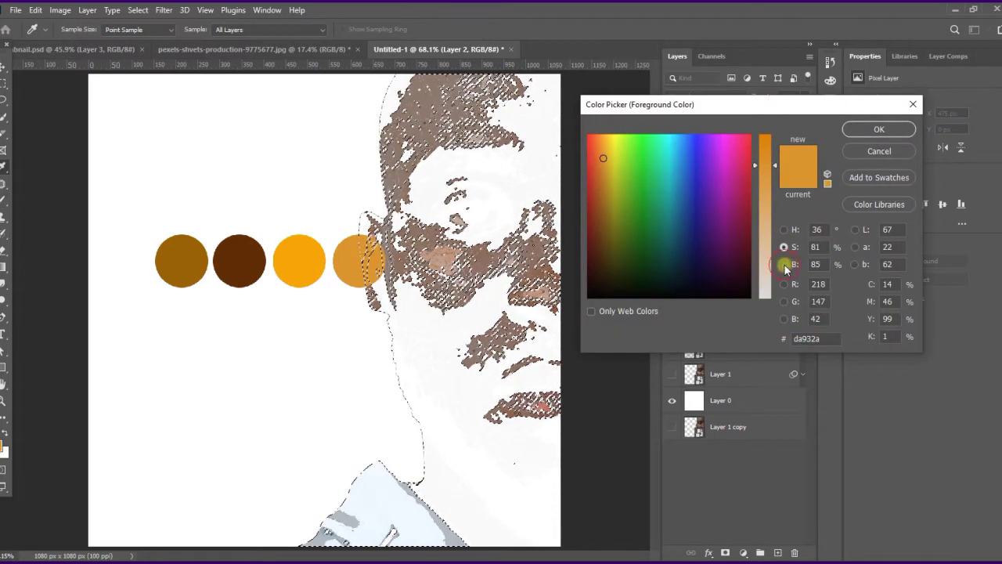
left_click(762, 155)
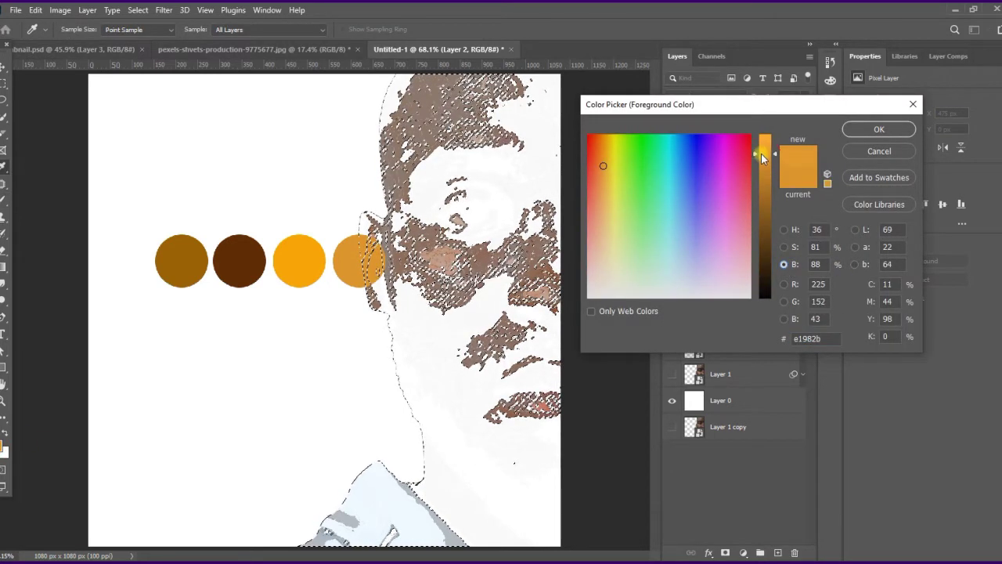
left_click(785, 246)
left_click_drag(766, 166, 768, 213)
left_click(873, 130)
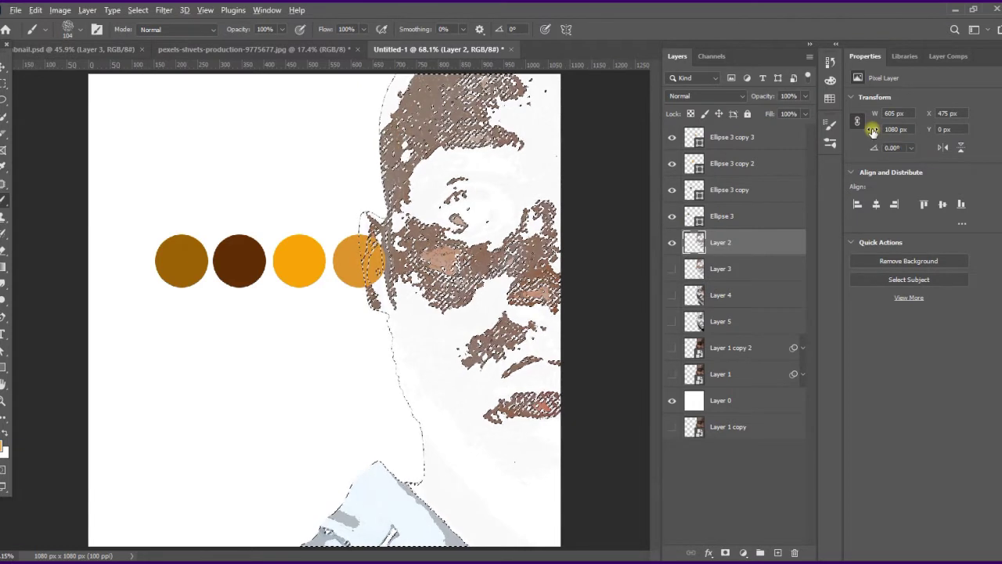
Fill the Layer 2 selection with the tan, deselect, and show Layer 3
key("alt+Delete")
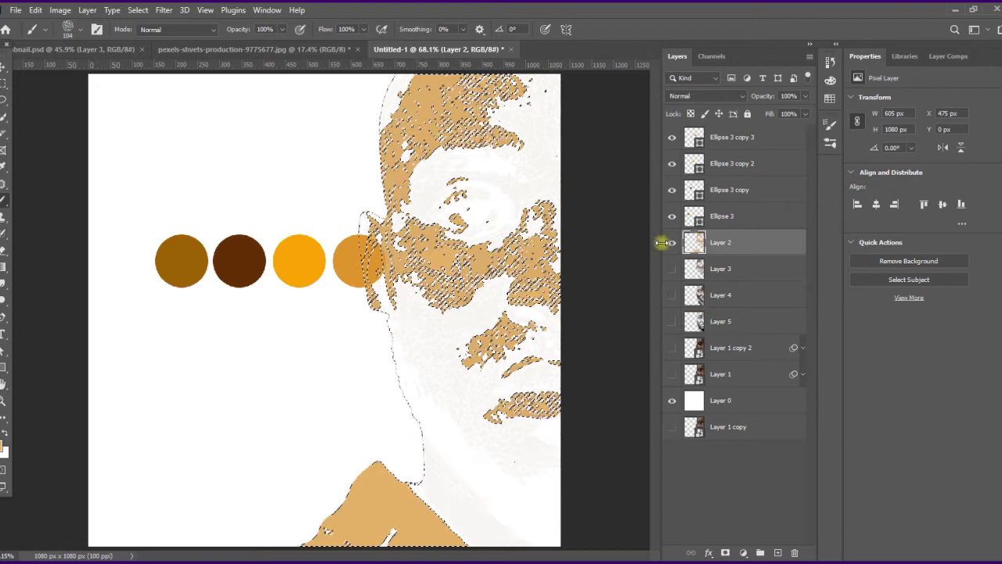
key("ctrl+d")
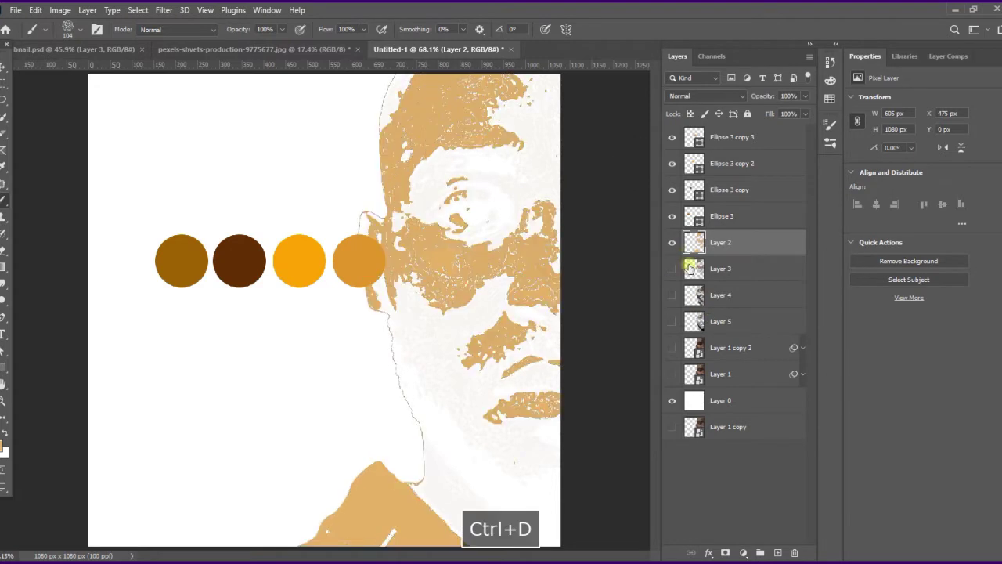
left_click(672, 269)
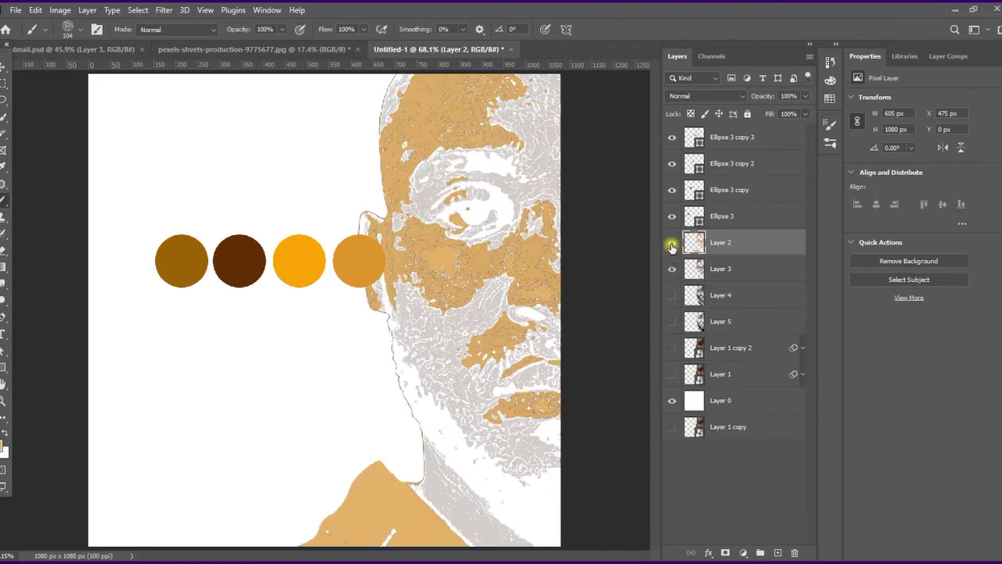
Hide Layer 2, load Layer 3's pixels as a selection, and sample the third circle's bright orange
left_click(671, 244)
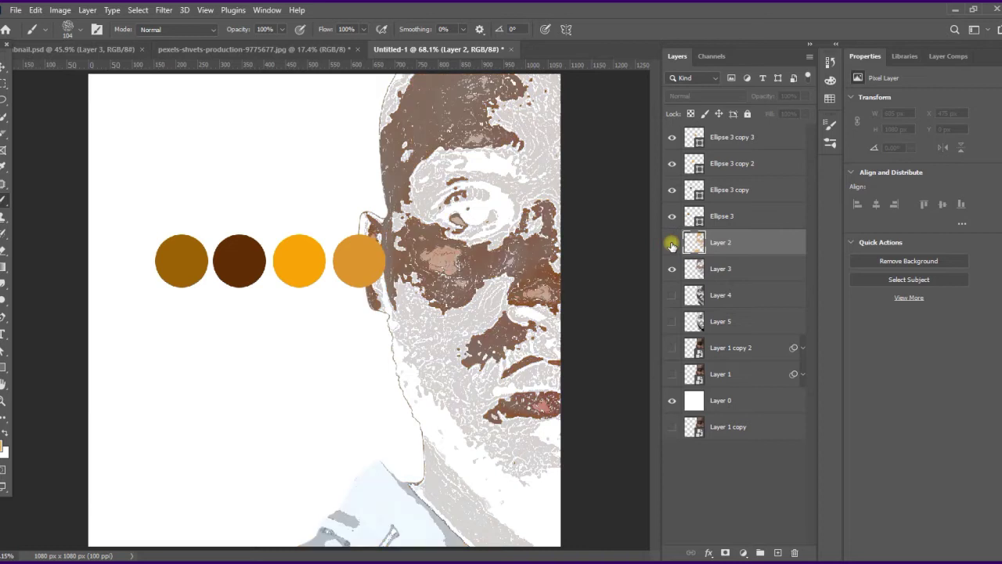
left_click_drag(690, 269, 701, 274)
left_click(696, 270, "ctrl")
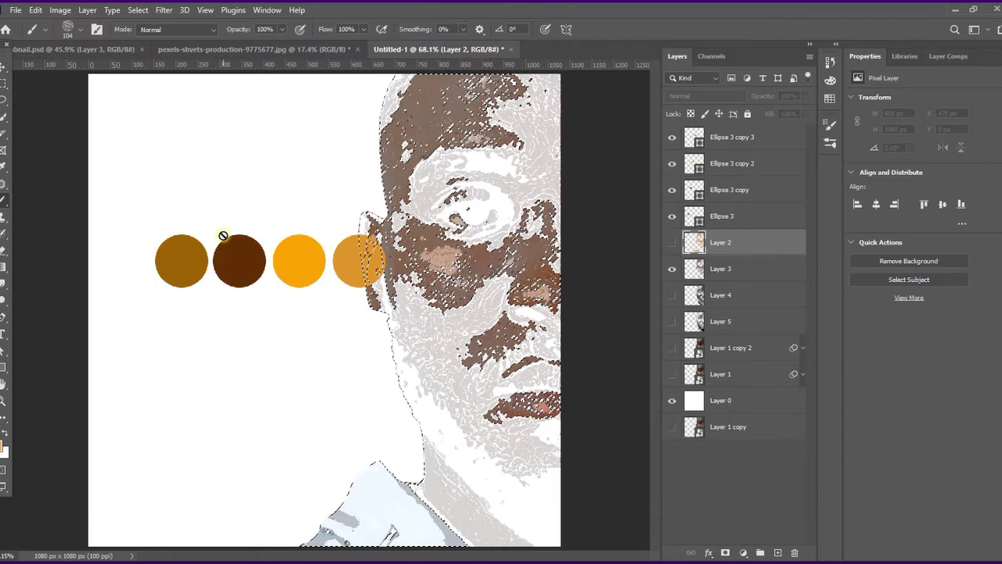
left_click(306, 253, "alt")
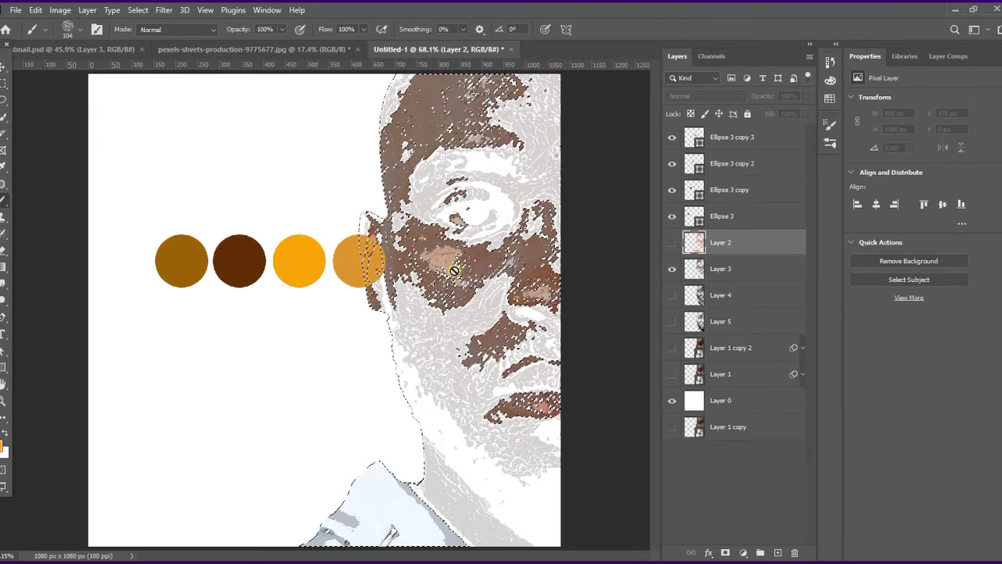
Fill Layer 3's selection with the orange, deselect, hide Layer 3 and show Layer 4
left_click(744, 270)
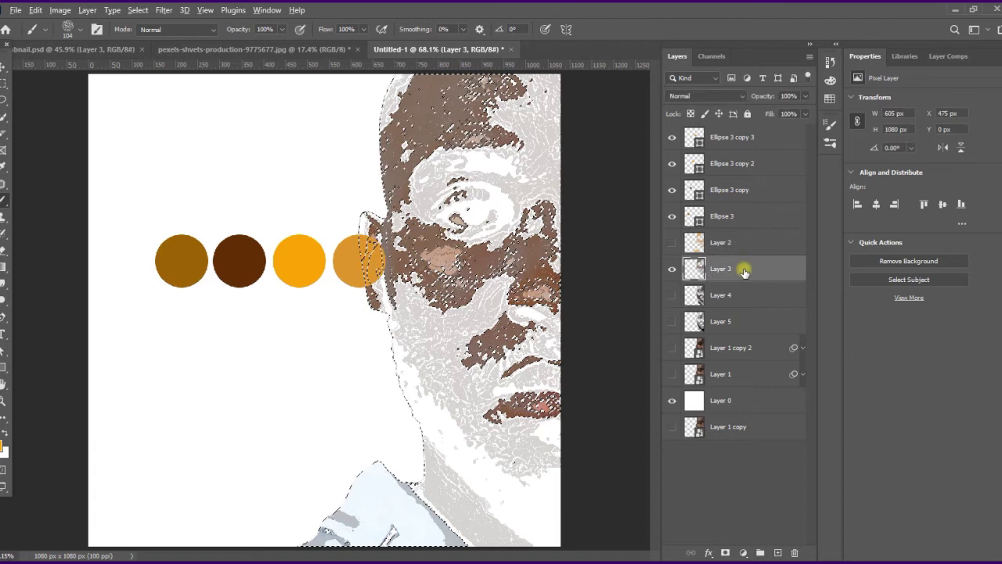
key("alt+Delete")
key("ctrl+d")
left_click(672, 269)
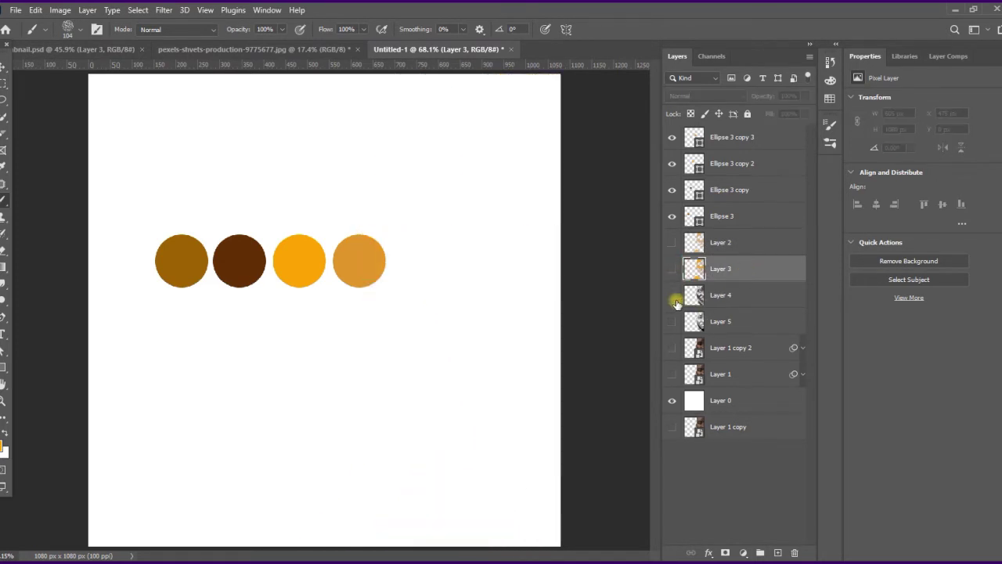
left_click(671, 295)
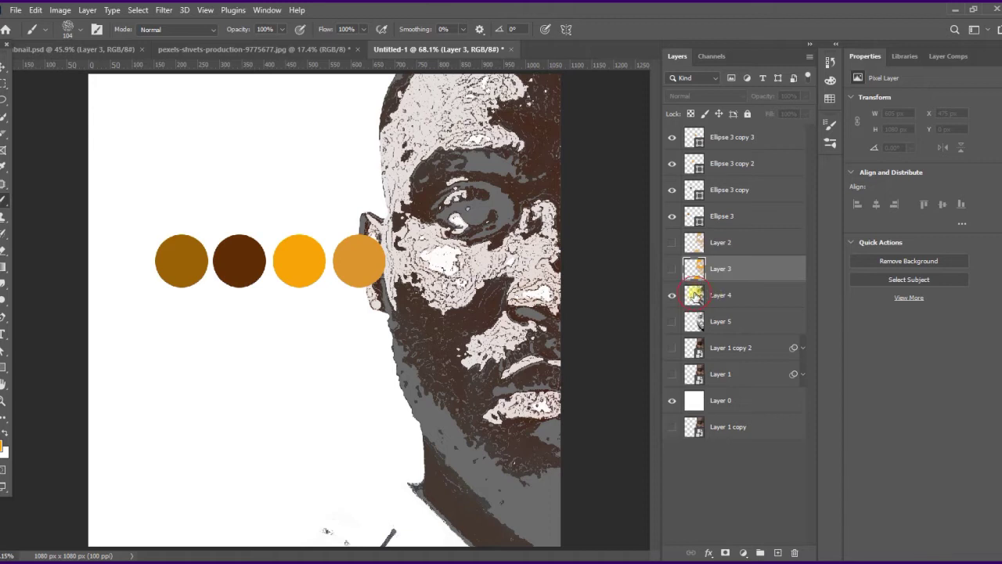
Fill Layer 4's face with the brown sampled from the first circle
left_click(696, 295)
left_click(192, 253, "alt")
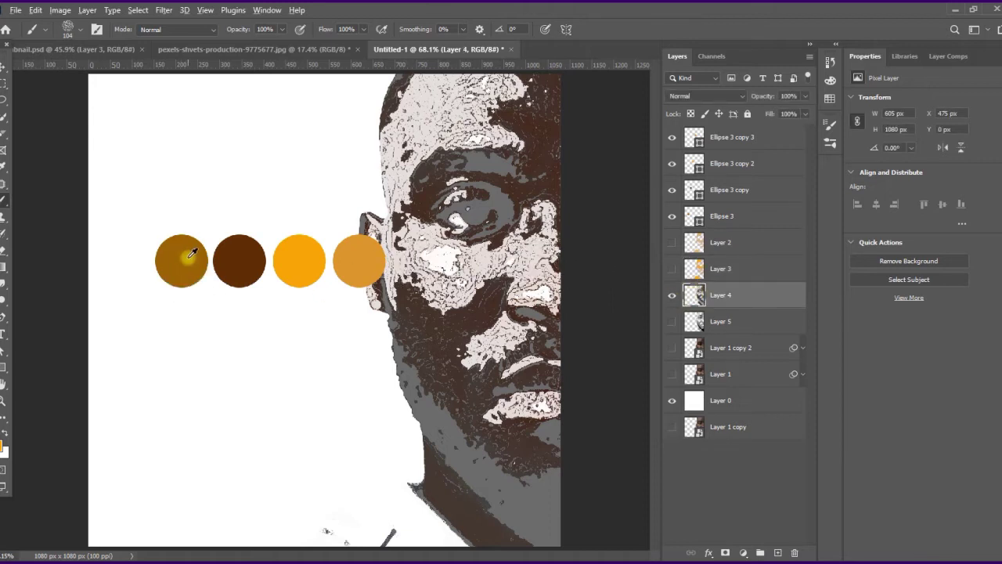
left_click_drag(192, 253, 298, 261, "alt")
left_click(698, 298, "ctrl")
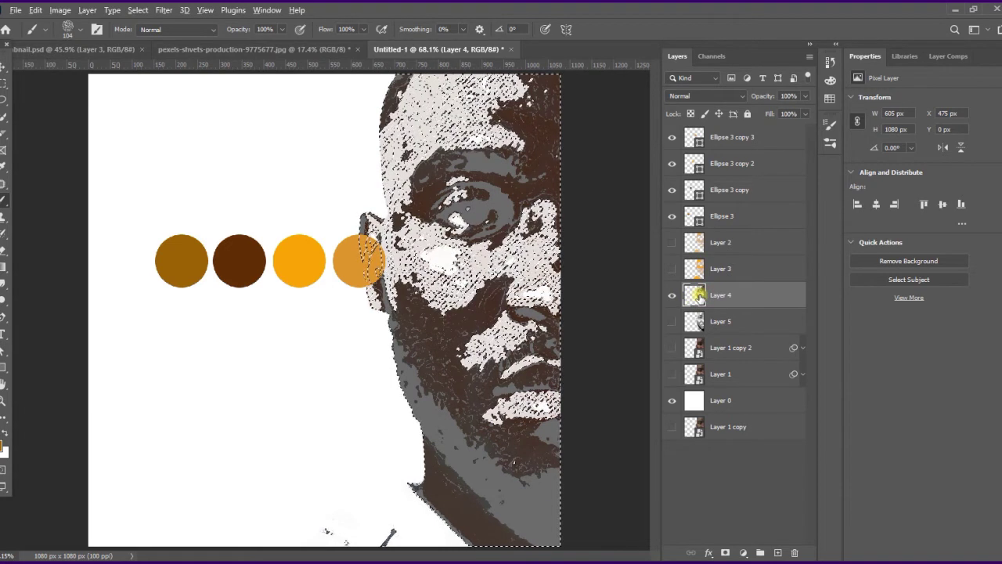
key("alt+Delete")
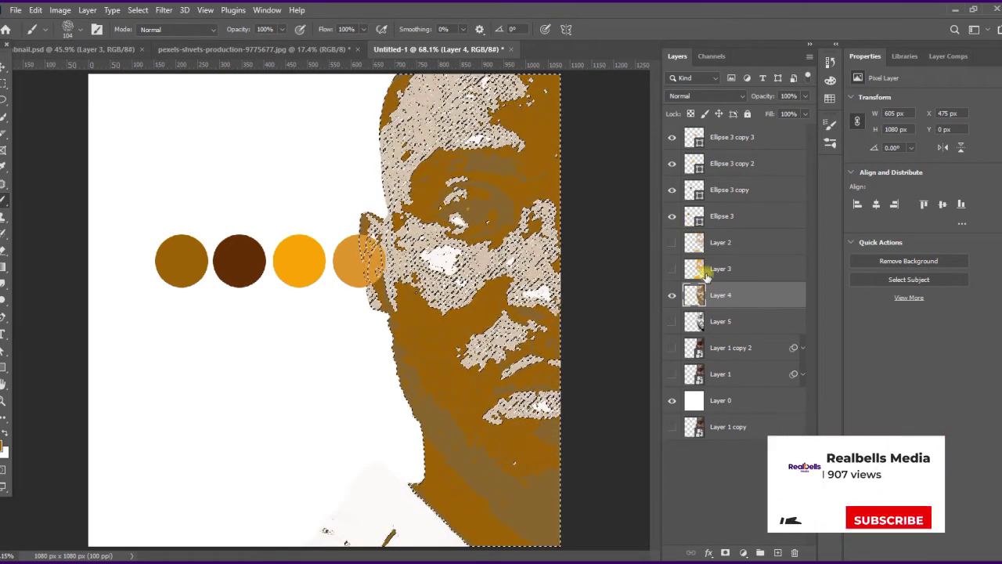
key("ctrl+d")
Fill Layer 5's face with the second circle's dark brown, then show Layers 3 and 4 again
left_click(672, 321)
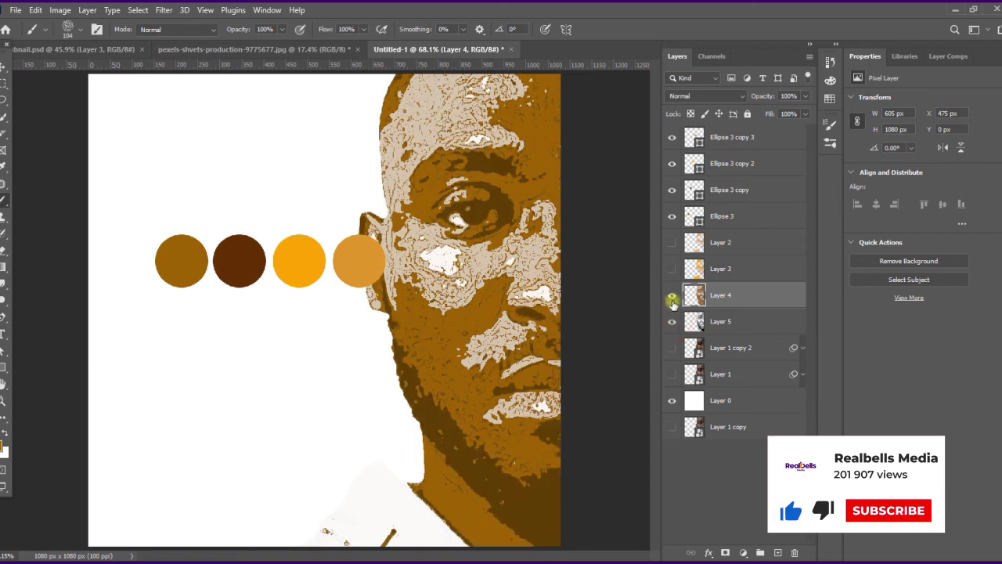
left_click(672, 295)
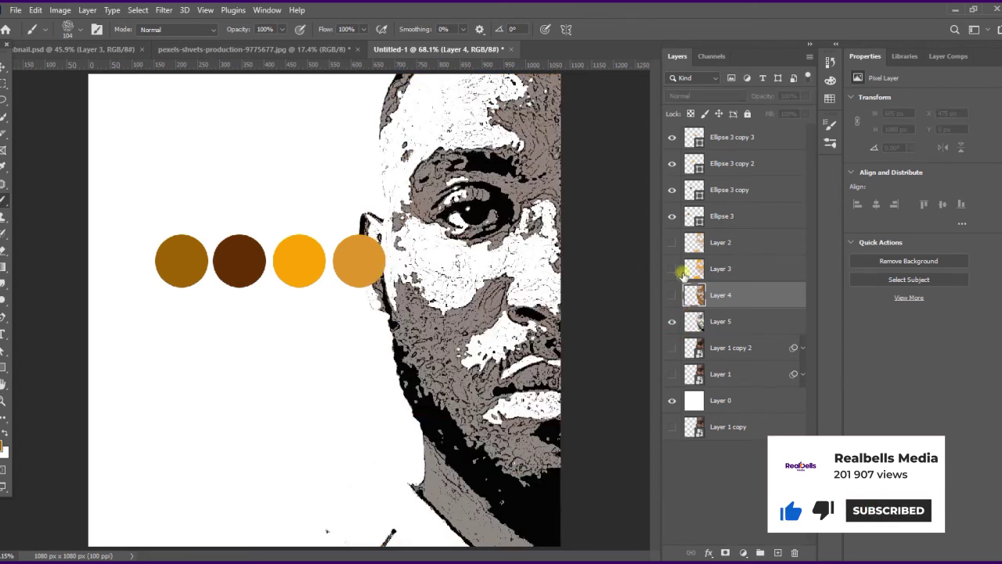
left_click(695, 322)
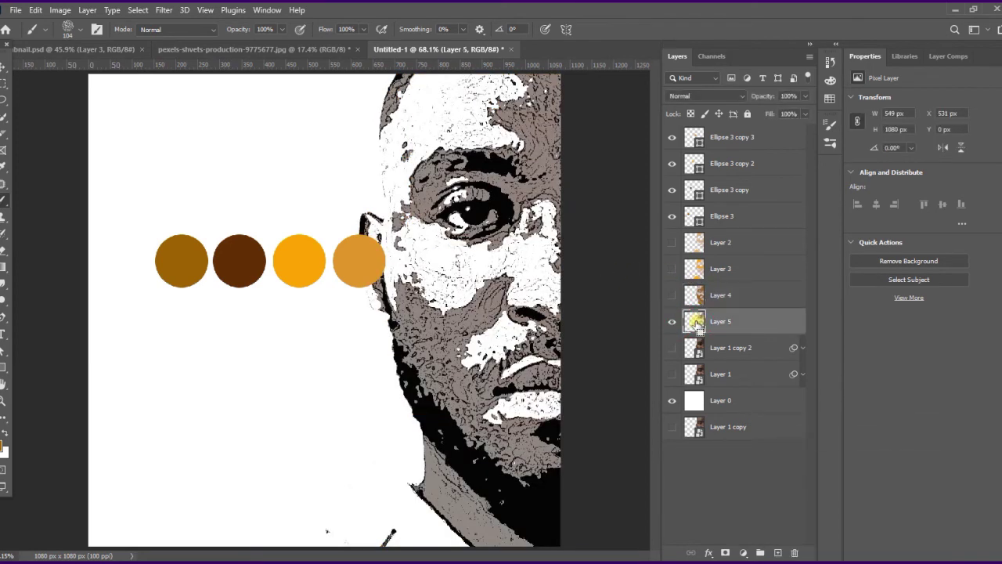
left_click(695, 321, "ctrl")
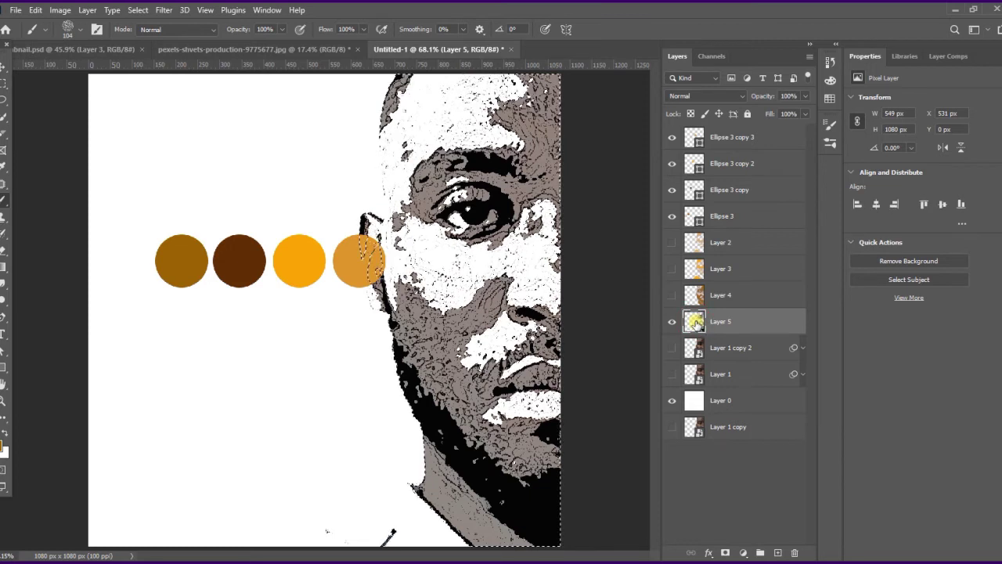
left_click(242, 258, "alt")
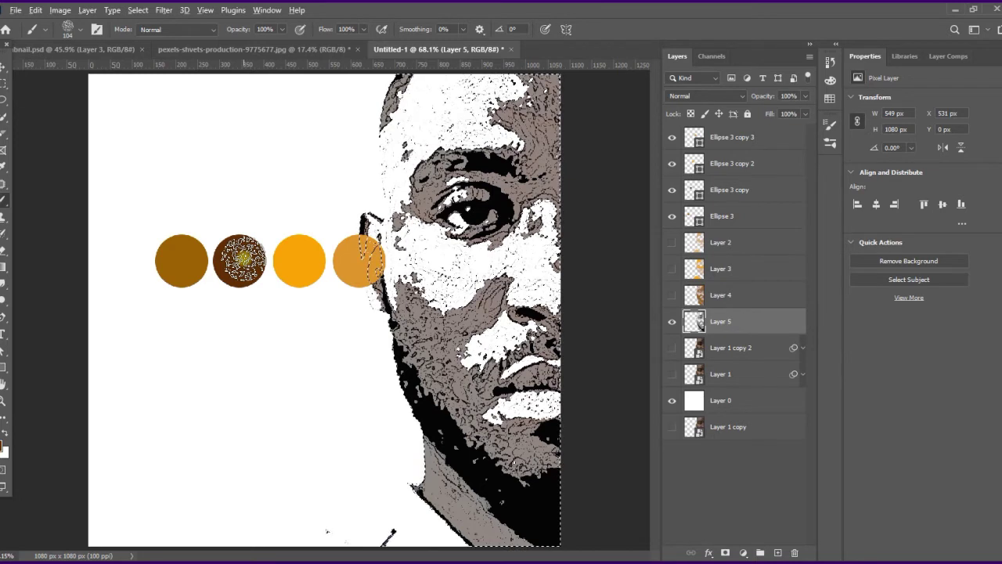
key("alt+Delete")
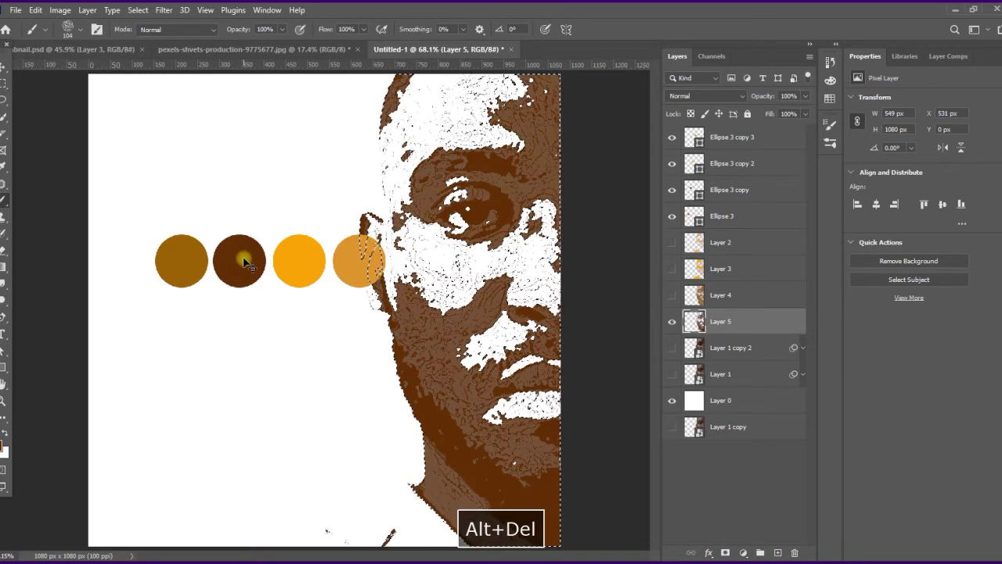
key("ctrl+d")
left_click(673, 295)
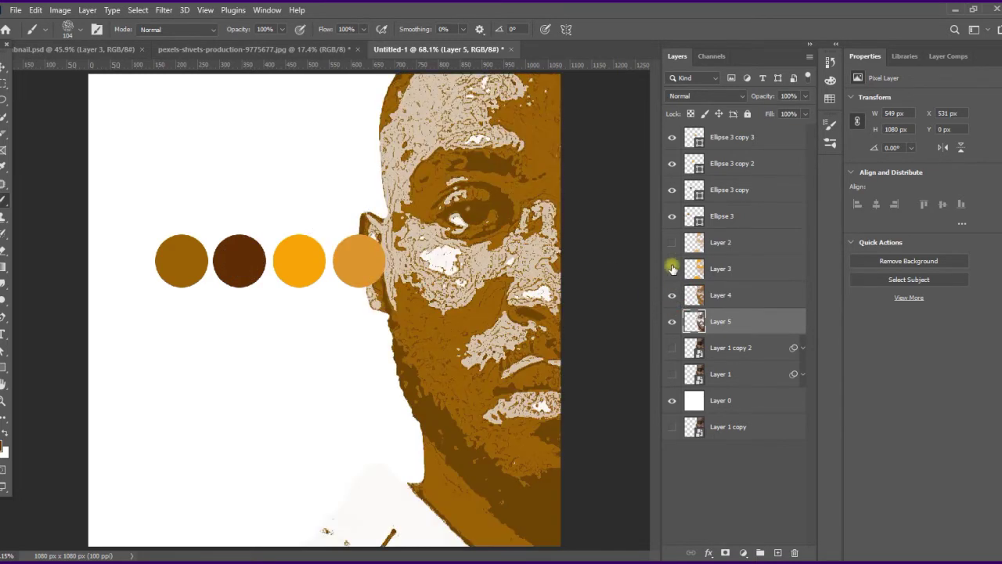
left_click(671, 268)
Show Layer 2, hide the four colour swatch circles, and keep Layer 2 above Layer 3
left_click(672, 244)
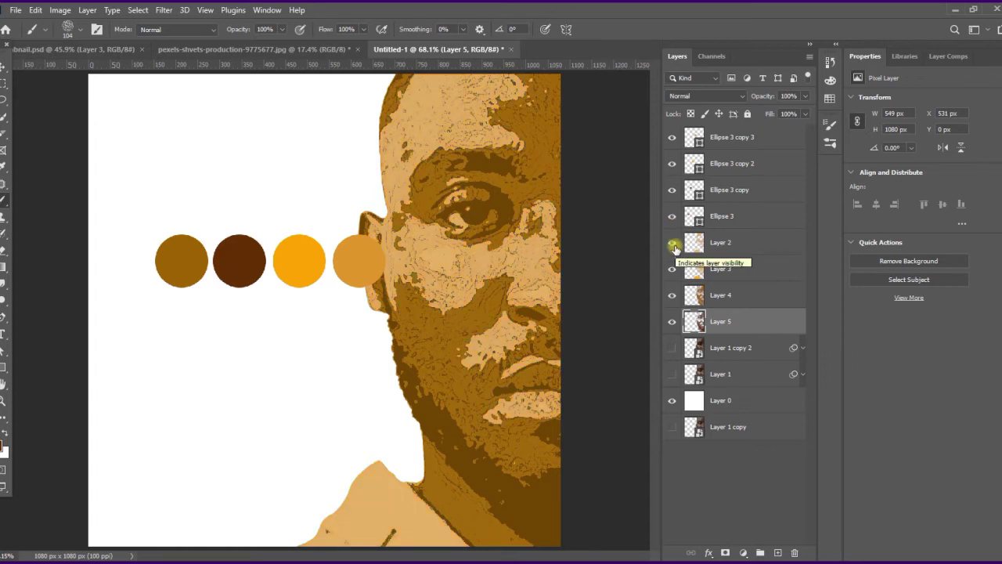
left_click_drag(714, 245, 718, 239)
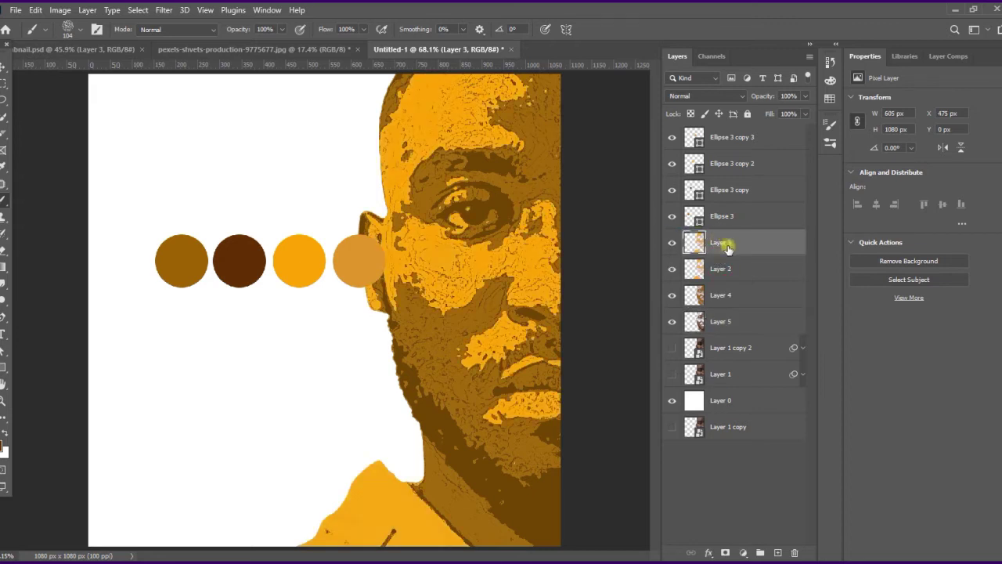
left_click_drag(671, 216, 678, 138)
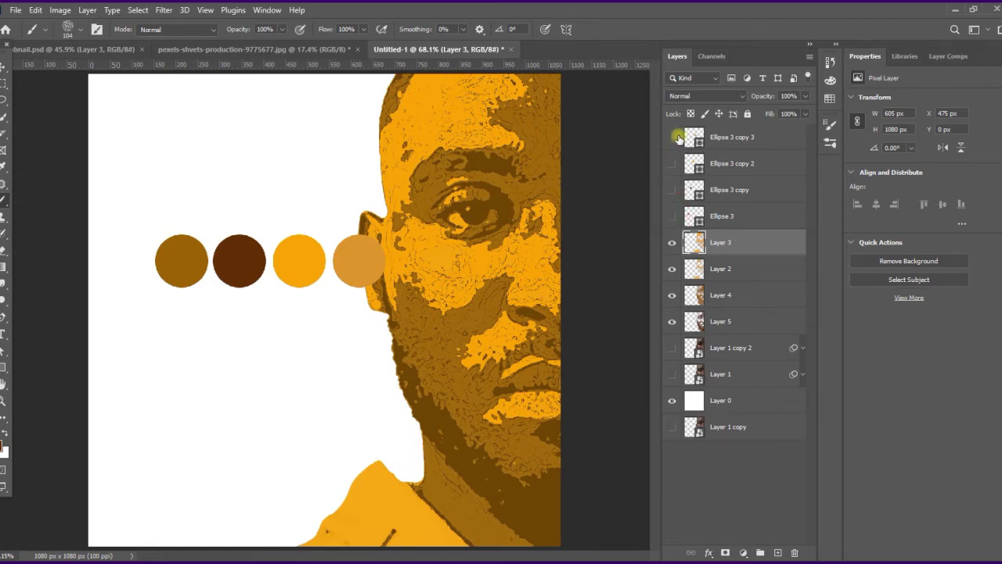
left_click_drag(724, 244, 729, 272)
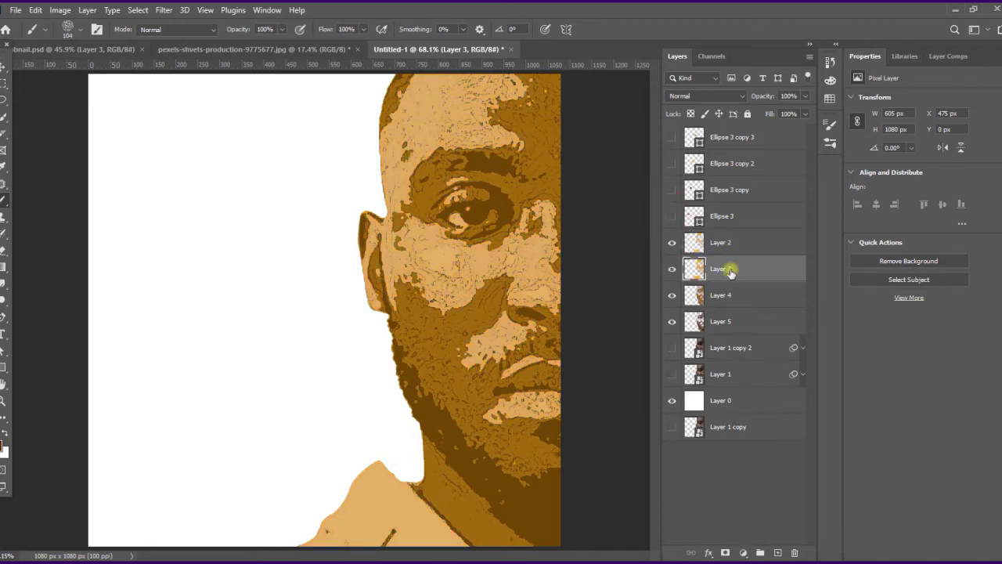
Lower Layer 2's fill to 67%
left_click(725, 245)
left_click(805, 114)
left_click_drag(805, 127, 783, 131)
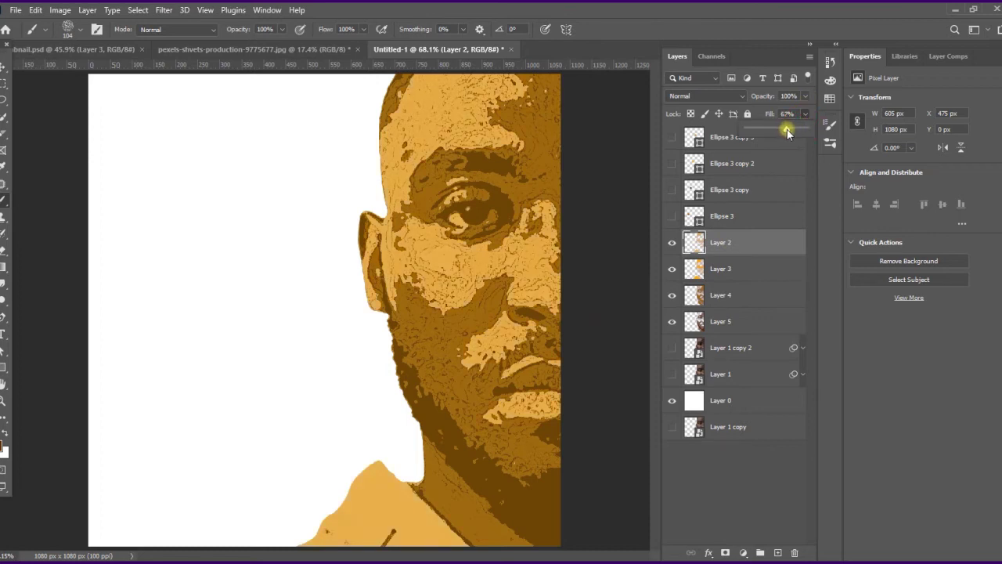
left_click(758, 251)
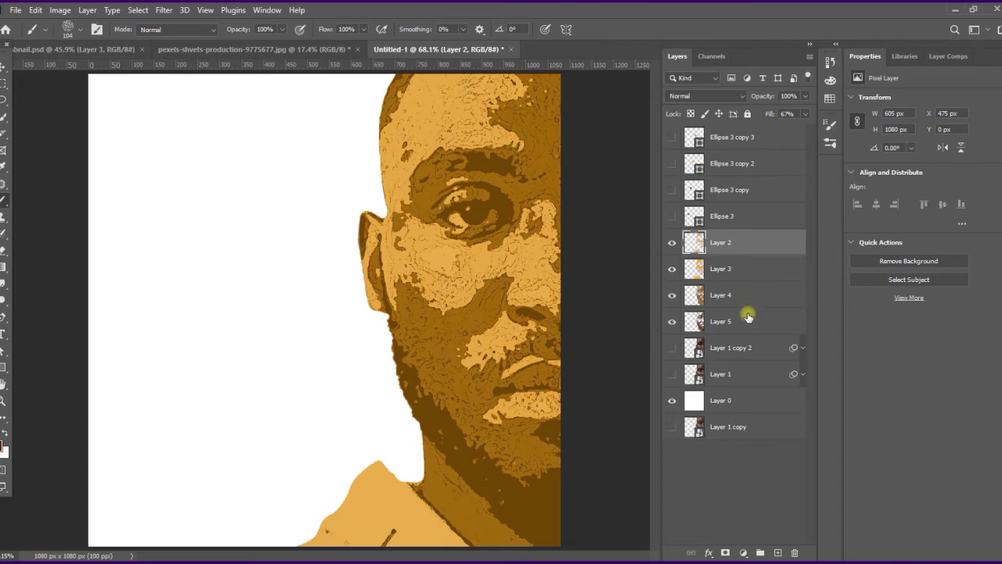
Group Layers 2–5 into a group named Color and make Layer 1 visible again
left_click(748, 316, "shift")
key("ctrl+g")
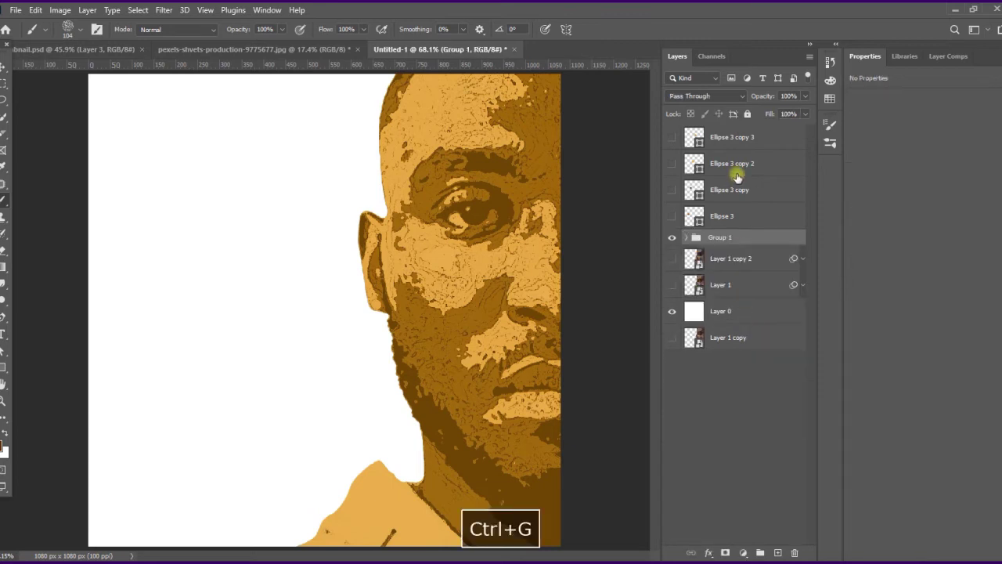
double_click(722, 237)
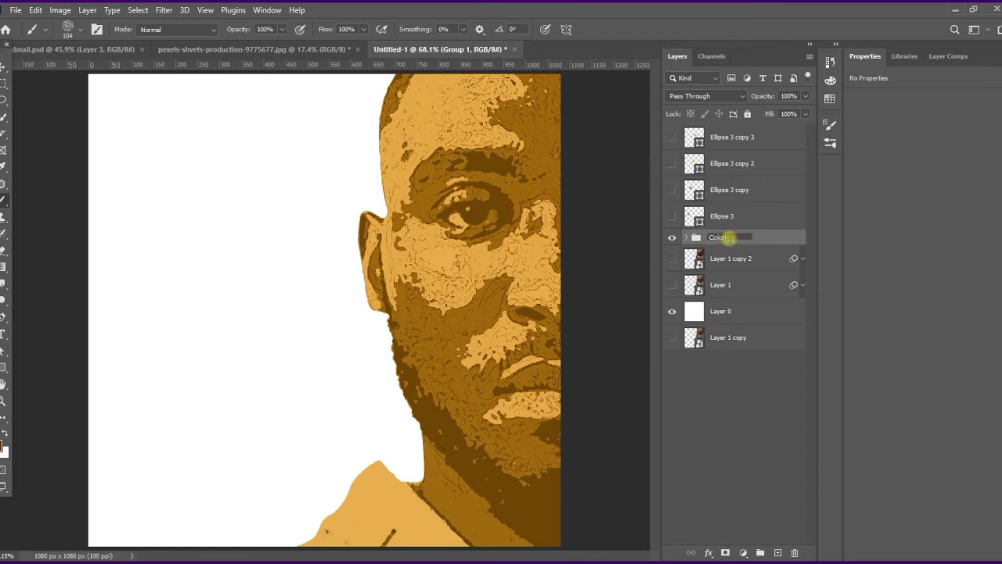
left_click(769, 422)
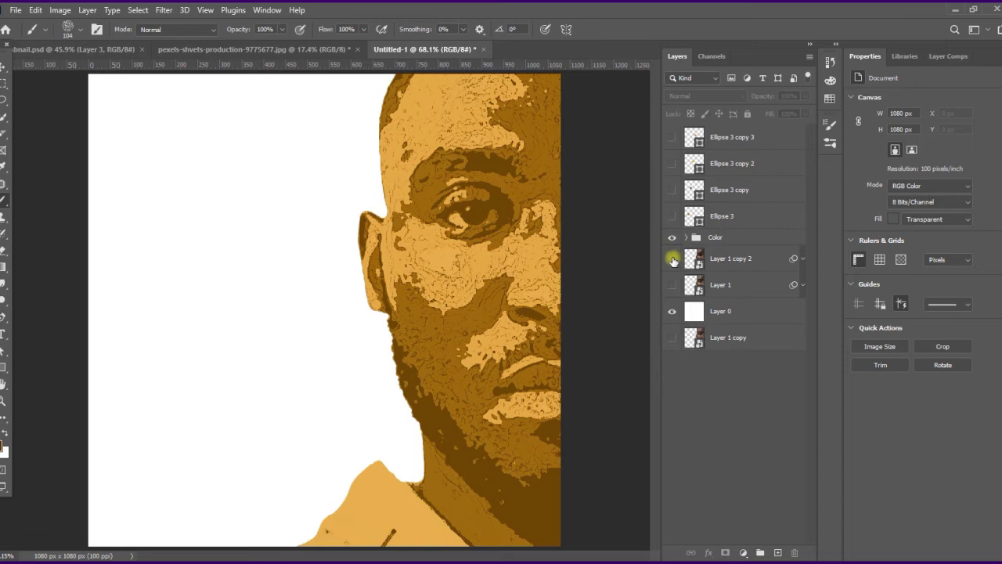
left_click(671, 285)
Set both Layer 1 copy 2 and the Color group to Overlay blend mode
left_click(716, 267)
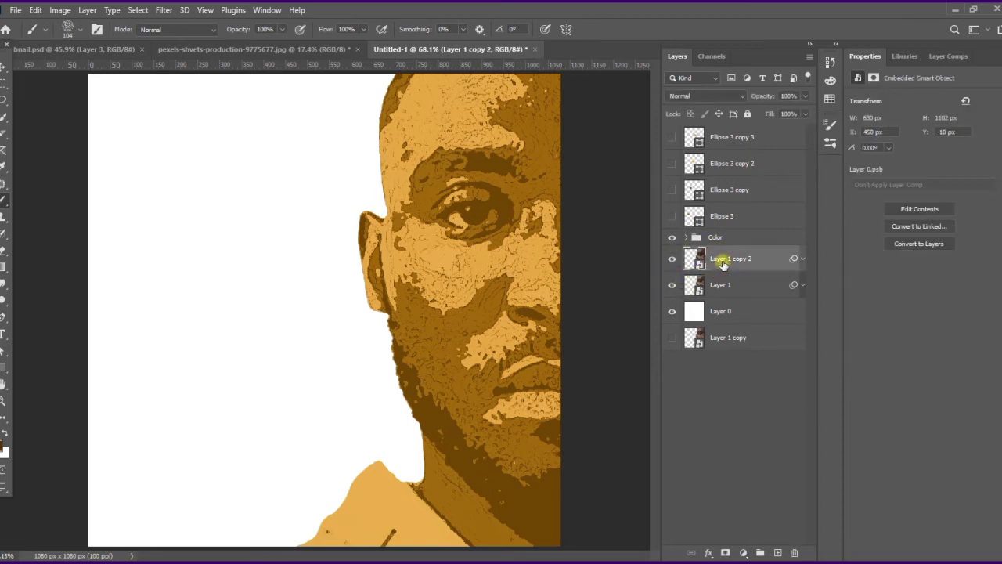
left_click(670, 237)
left_click(670, 237)
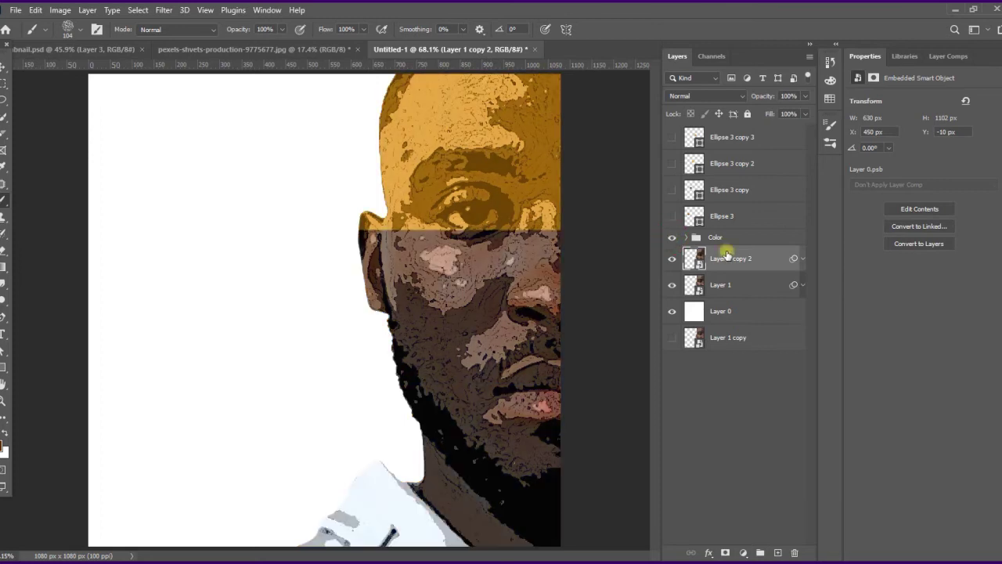
left_click(689, 95)
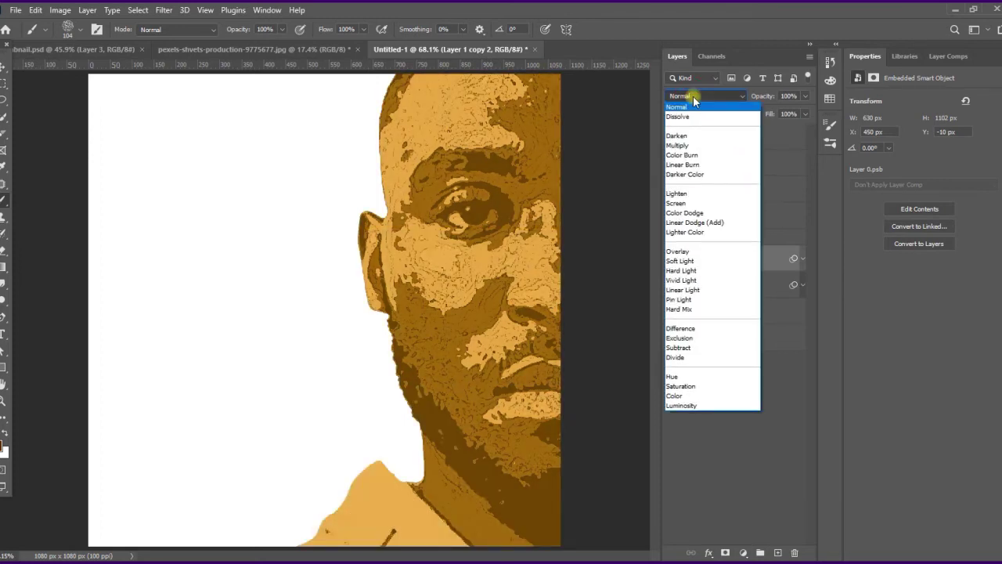
left_click(686, 252)
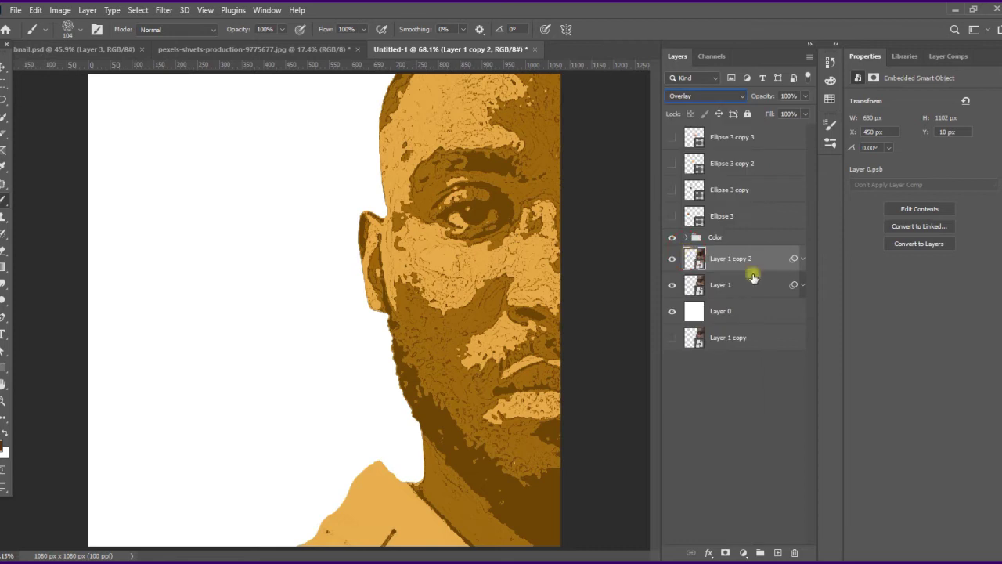
left_click(727, 238)
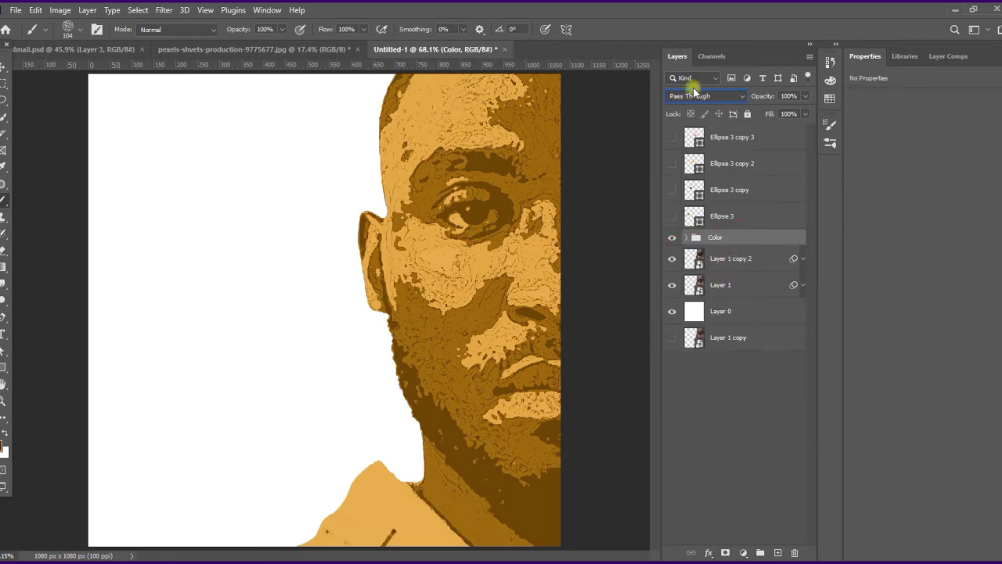
left_click(693, 92)
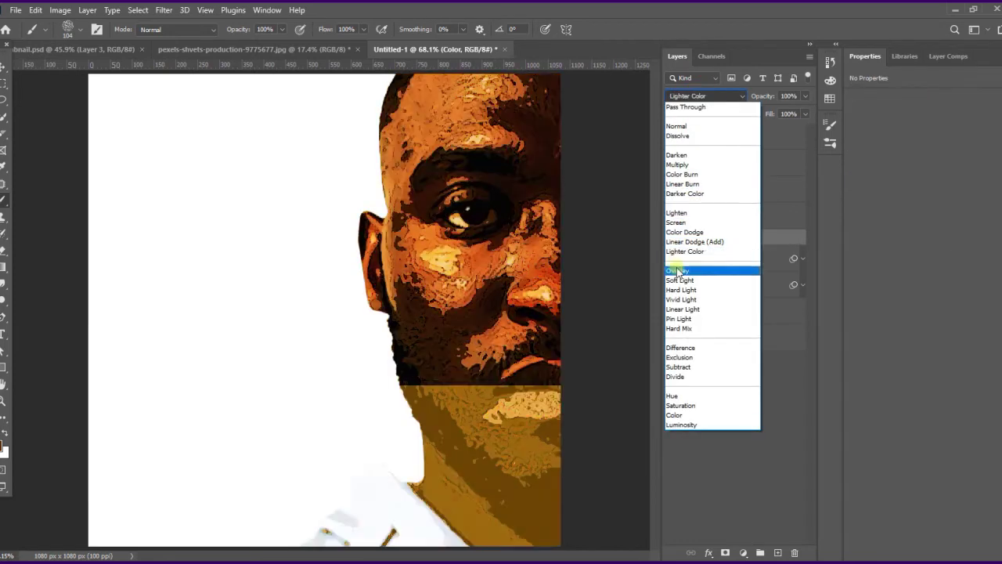
left_click(678, 271)
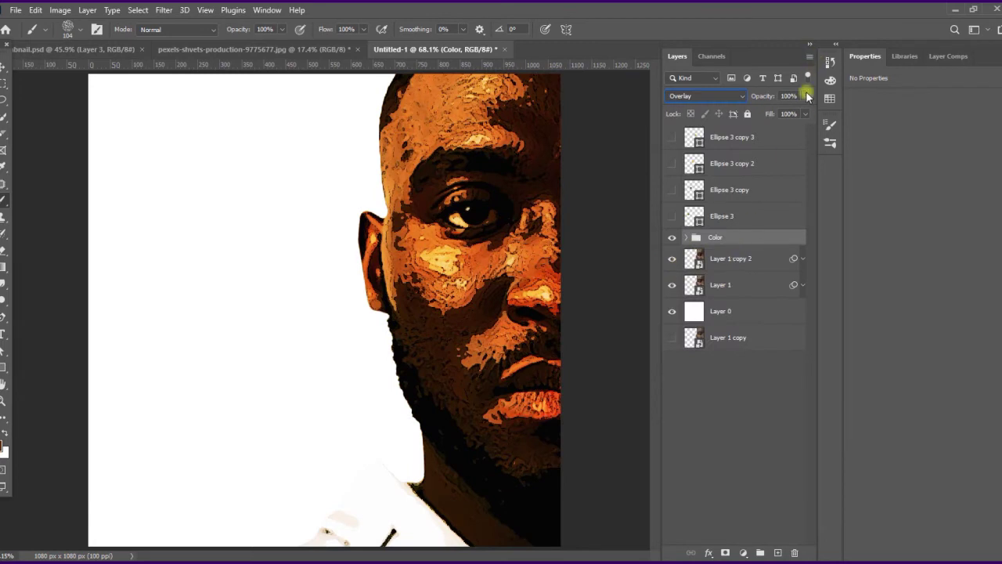
Reduce fill on both layers and lower opacity, bringing the Color group to 87%
left_click(806, 115)
left_click_drag(807, 127, 781, 133)
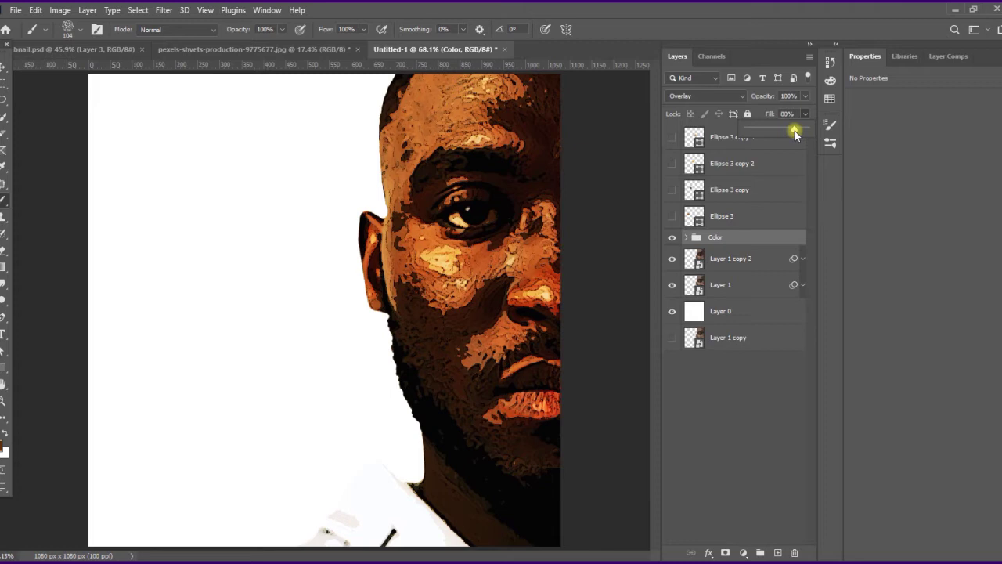
left_click(743, 257)
left_click(806, 114)
left_click_drag(806, 128, 786, 133)
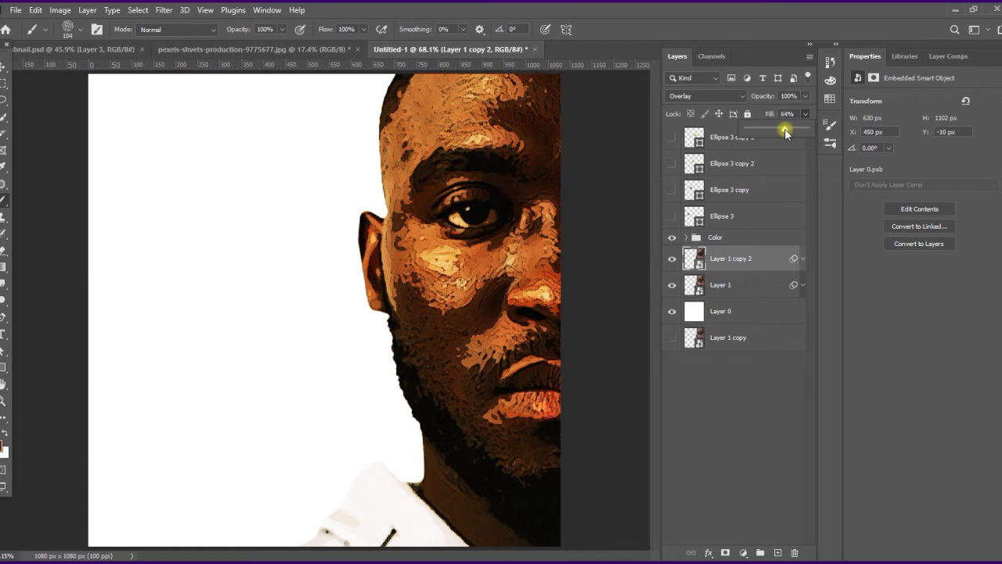
left_click(806, 96)
left_click_drag(805, 114, 787, 115)
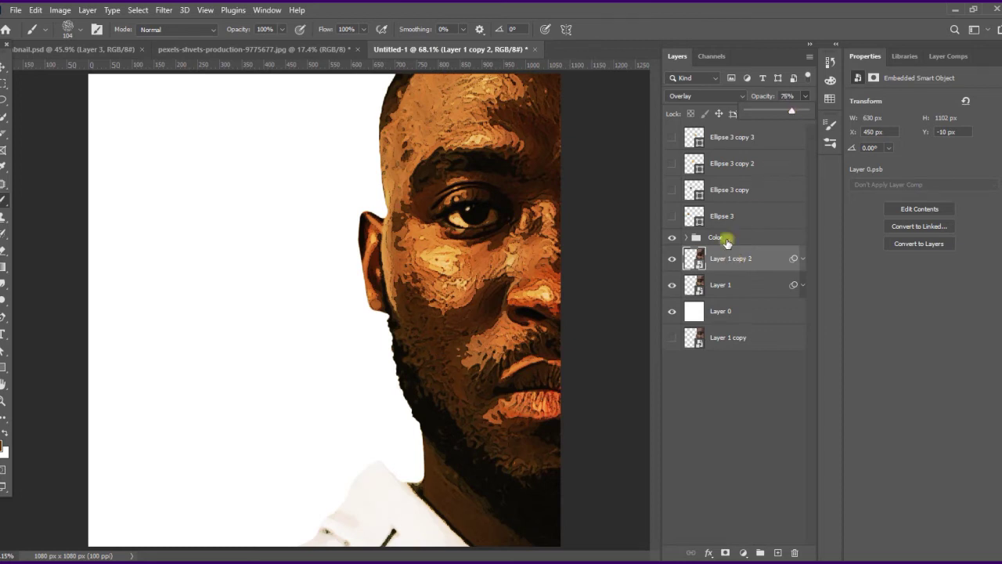
left_click(732, 231)
left_click(804, 98)
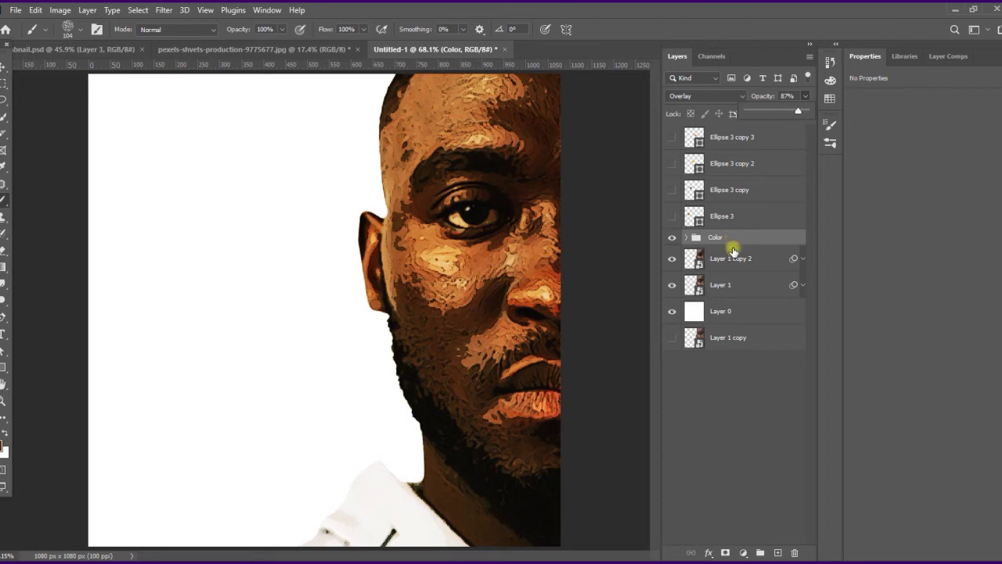
left_click(732, 313)
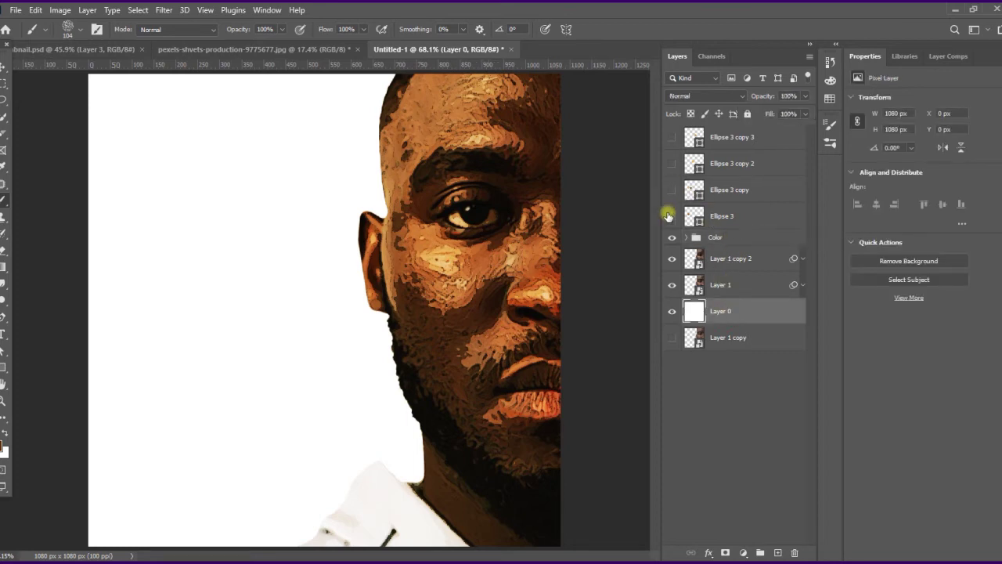
Add a Solid Color fill layer in the swatch's orange #da932a, then hide the orange circle
left_click(670, 216)
left_click(671, 216)
left_click(671, 138)
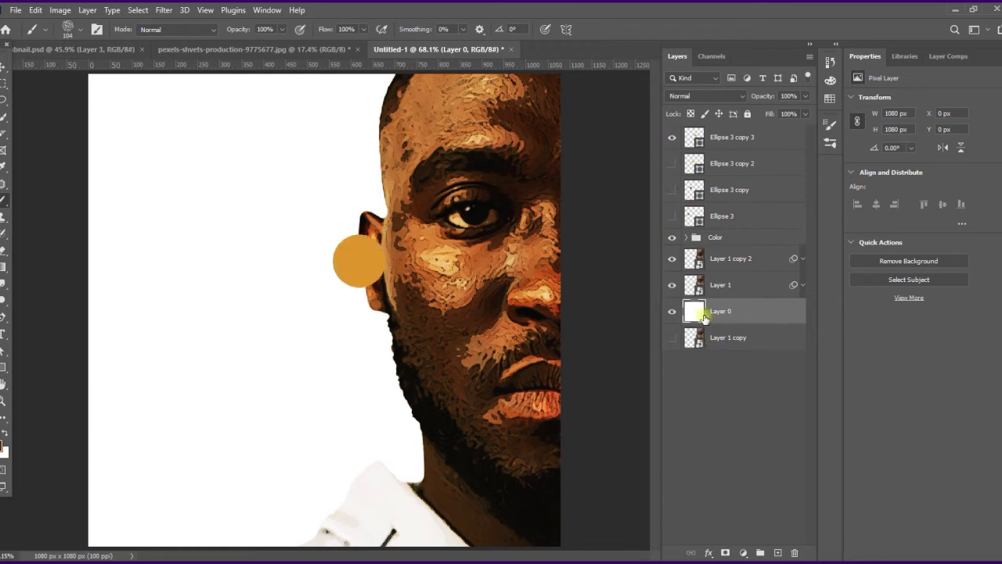
left_click(742, 553)
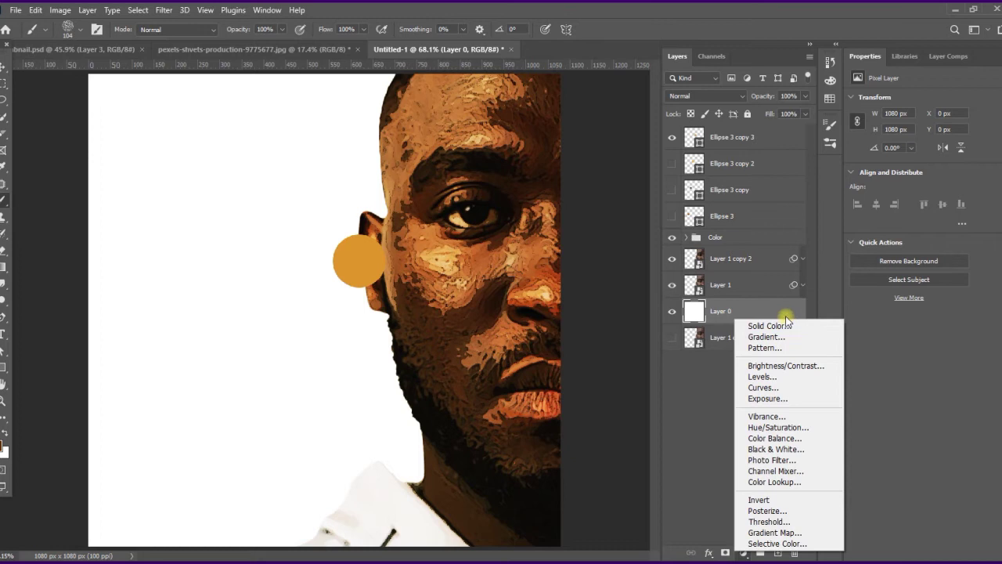
left_click(760, 324)
left_click(360, 250)
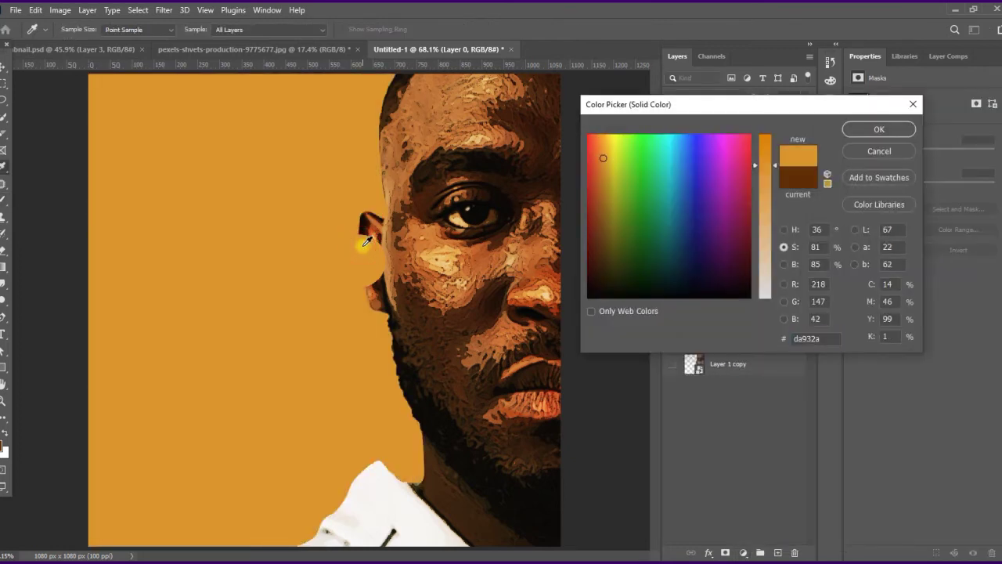
left_click(853, 131)
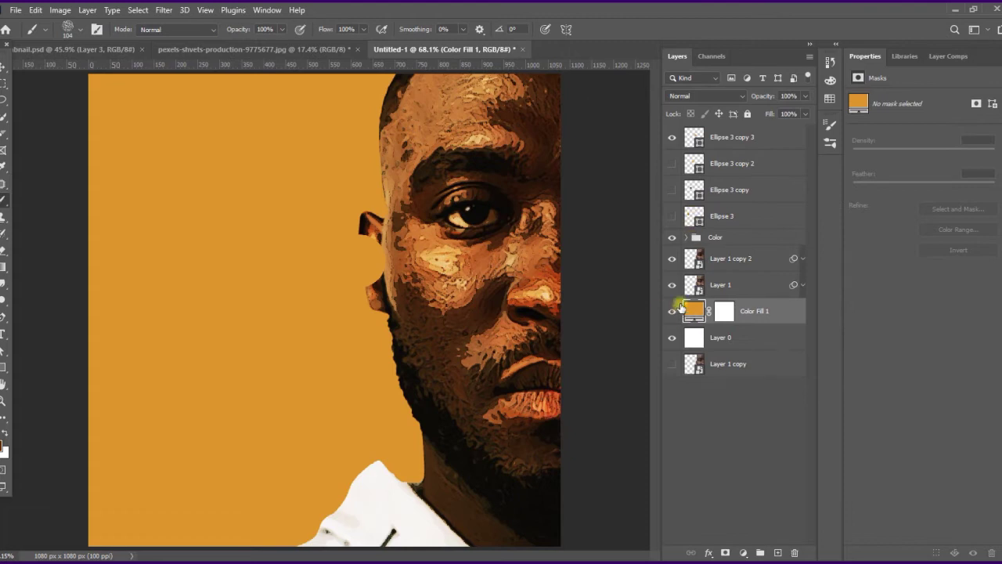
left_click(671, 137)
left_click(713, 137)
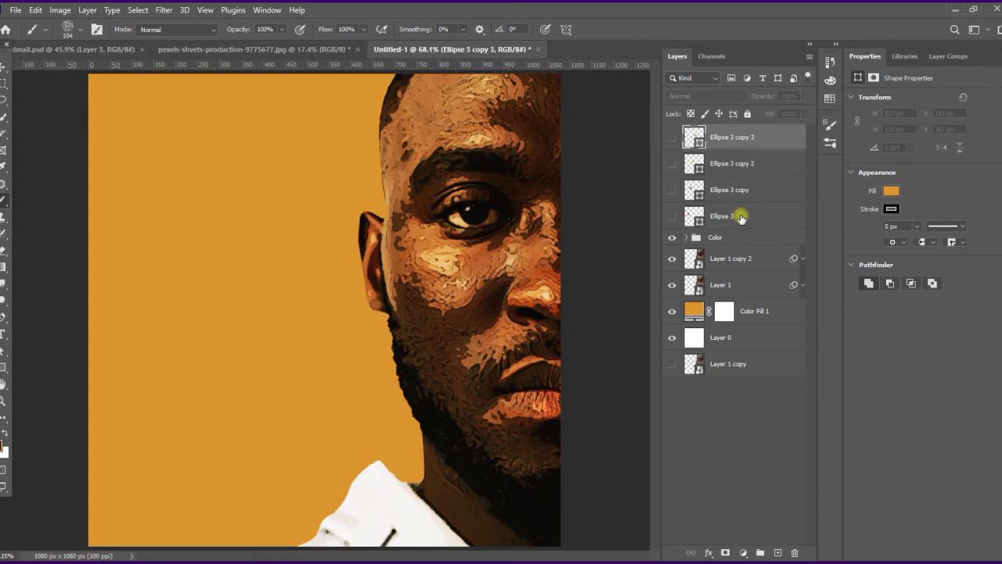
Group the four ellipse swatch layers into Group 1 and hide it
left_click(741, 217, "shift")
key("ctrl+g")
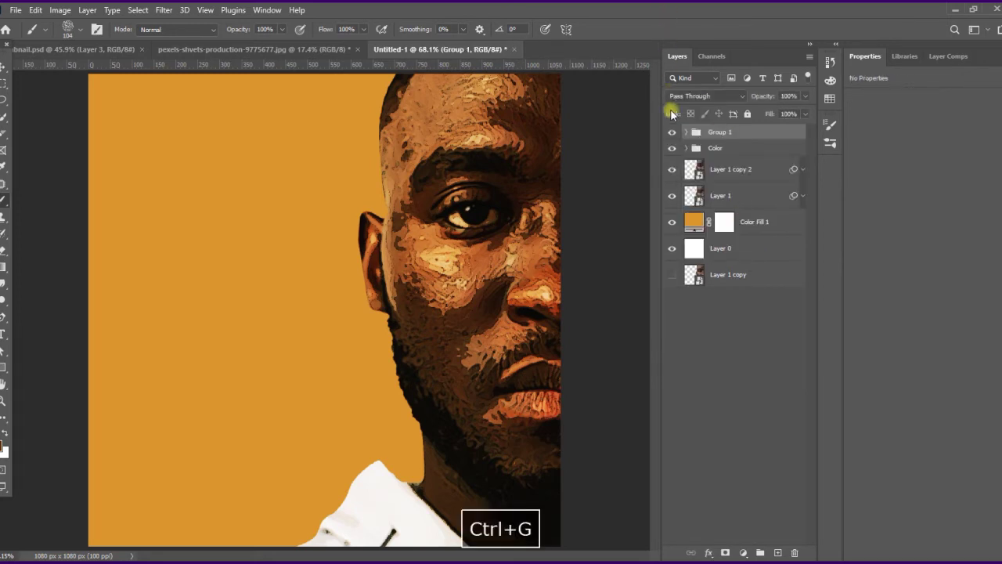
left_click(673, 133)
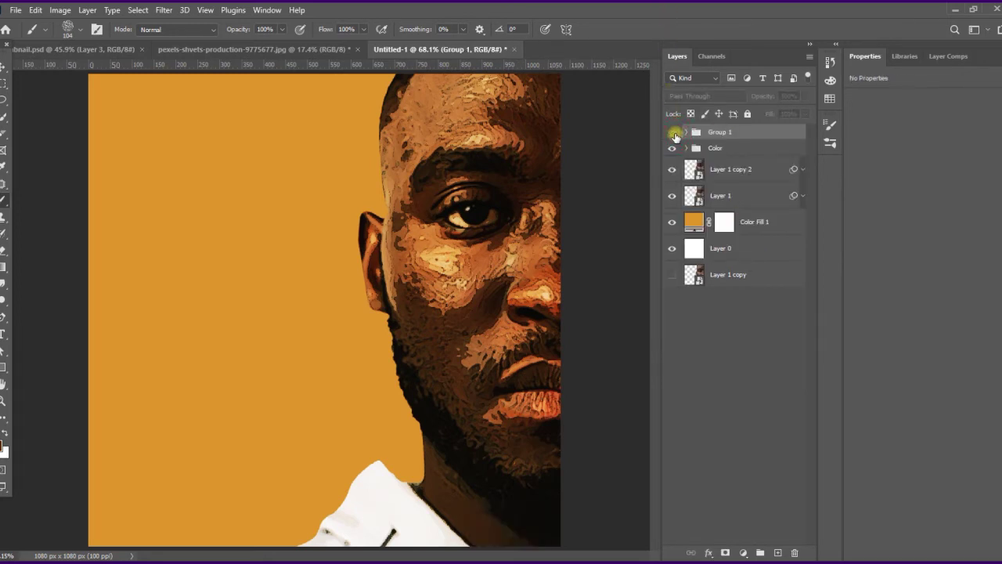
Delete the unused Layer 0 and Layer 1 copy
left_click(728, 248)
key("Delete")
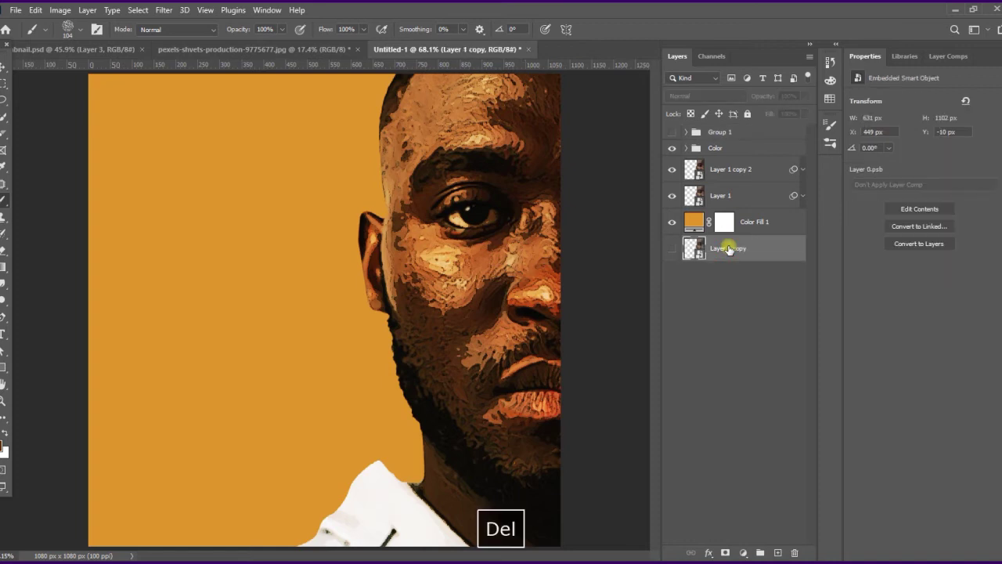
key("Delete")
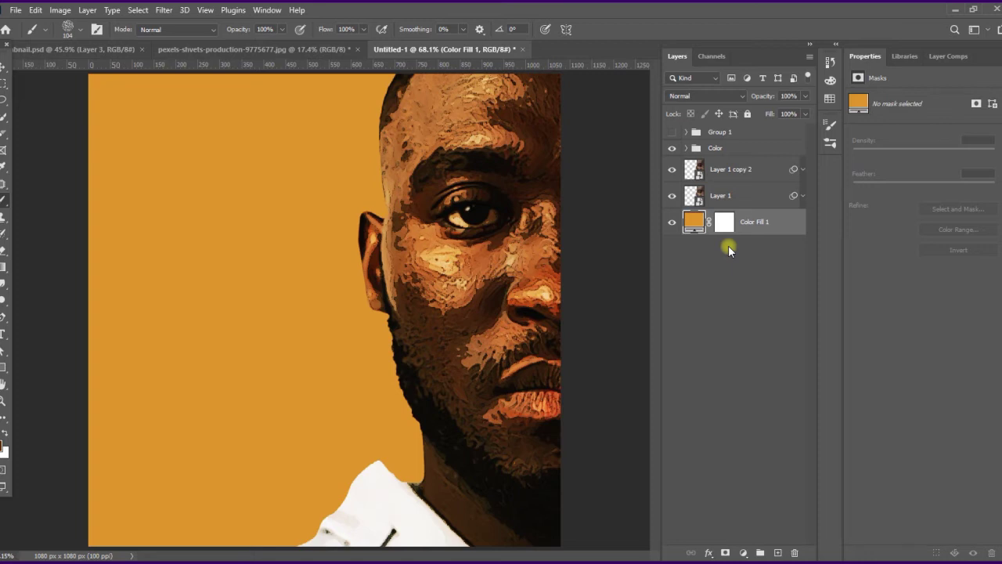
Create a new empty Layer 6 and briefly reveal Group 1's ellipse swatches to check colours
left_click(779, 552)
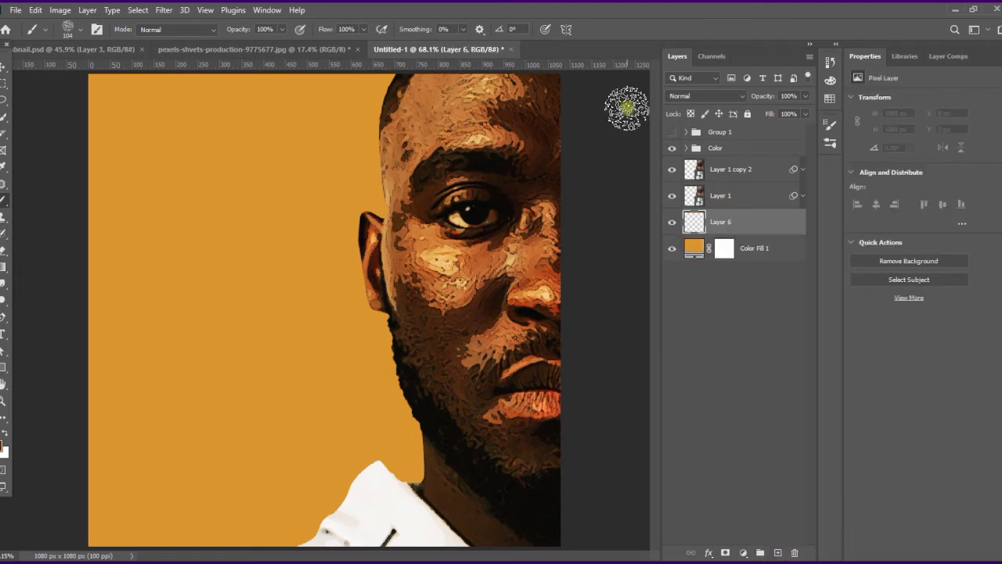
left_click(686, 133)
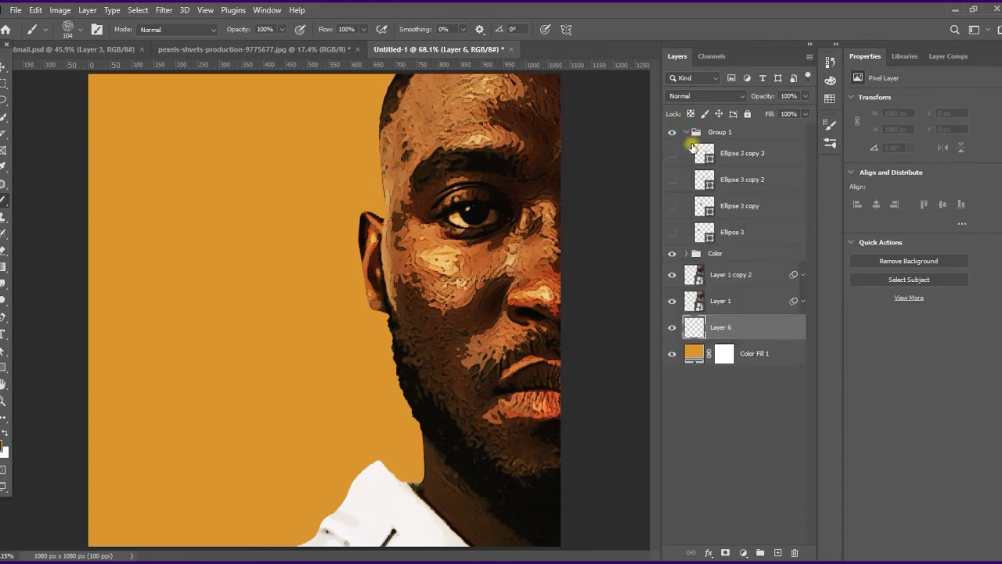
left_click(673, 154)
left_click(672, 179)
left_click(672, 206)
left_click(671, 235)
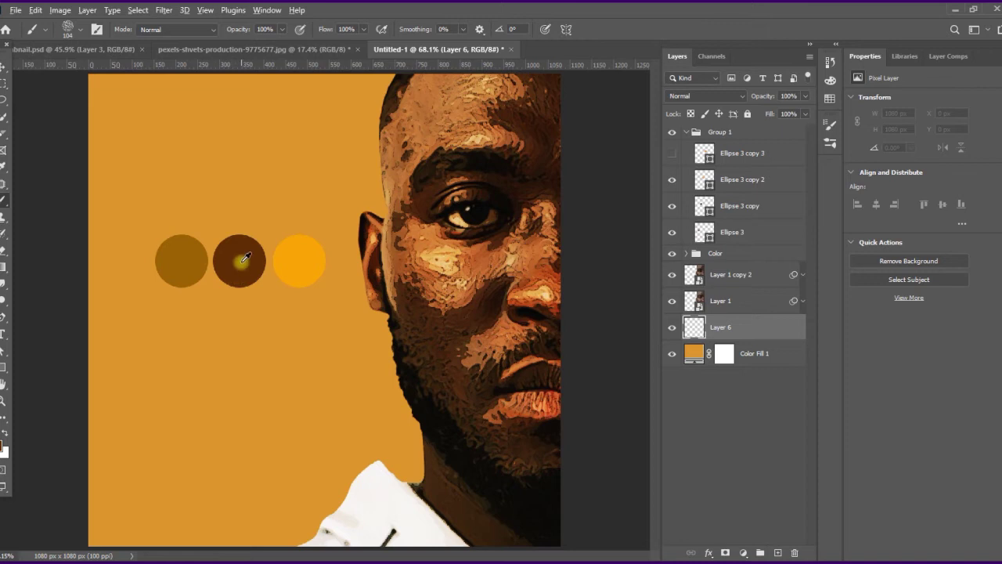
left_click(672, 179)
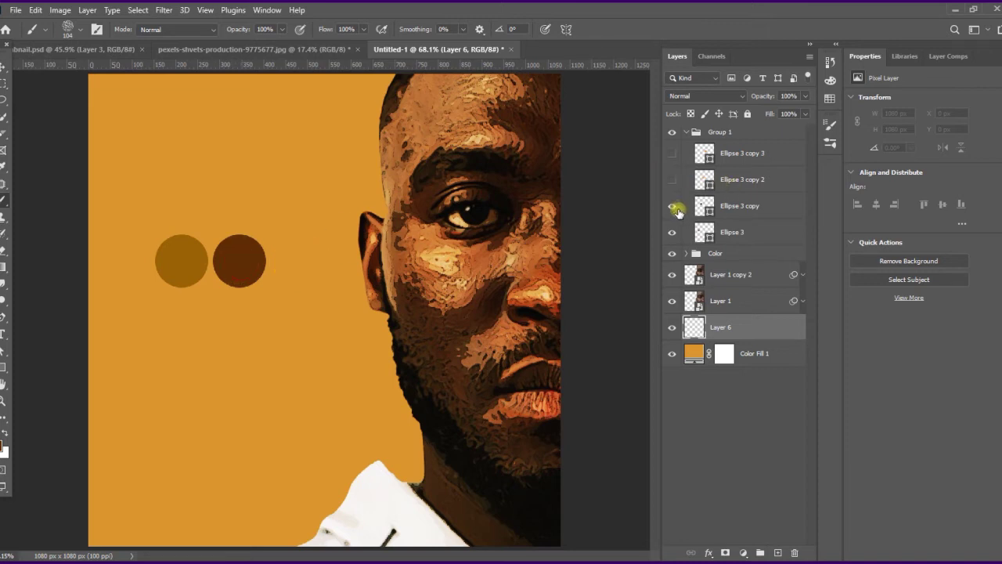
left_click(671, 206)
left_click(672, 232)
left_click(732, 333)
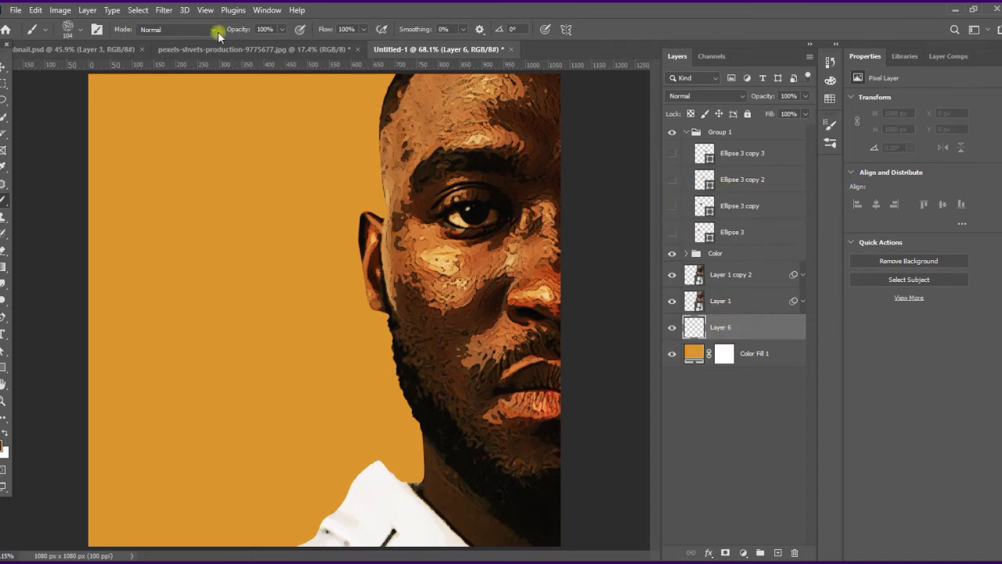
Browse the Brush Preset picker, then close it
left_click(81, 29)
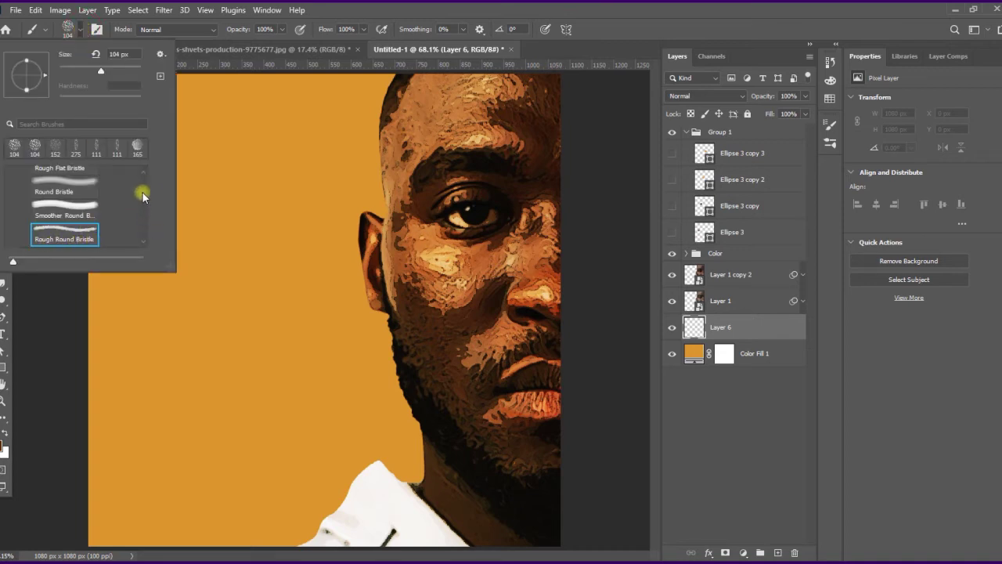
scroll(140, 195, "up", 3)
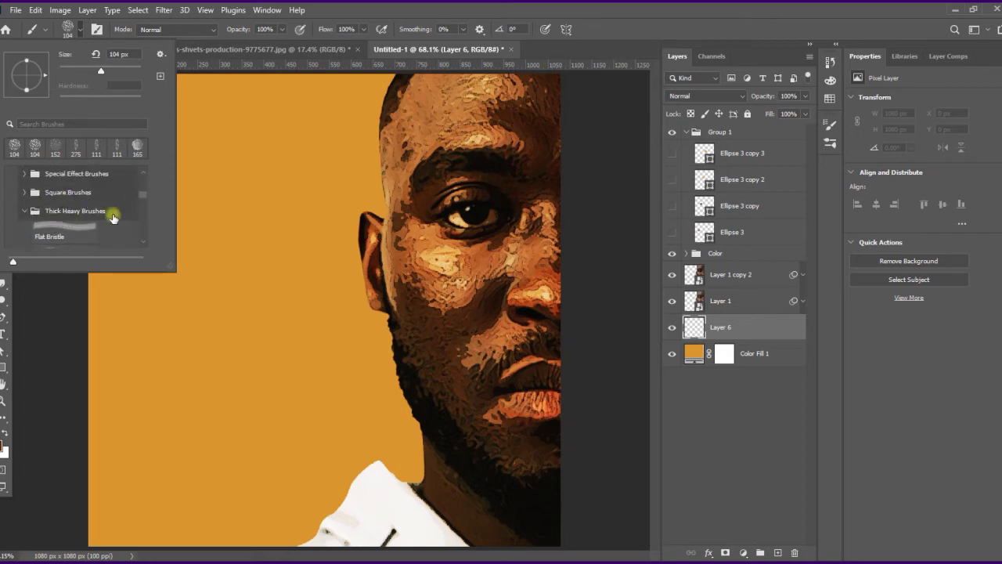
left_click(420, 8)
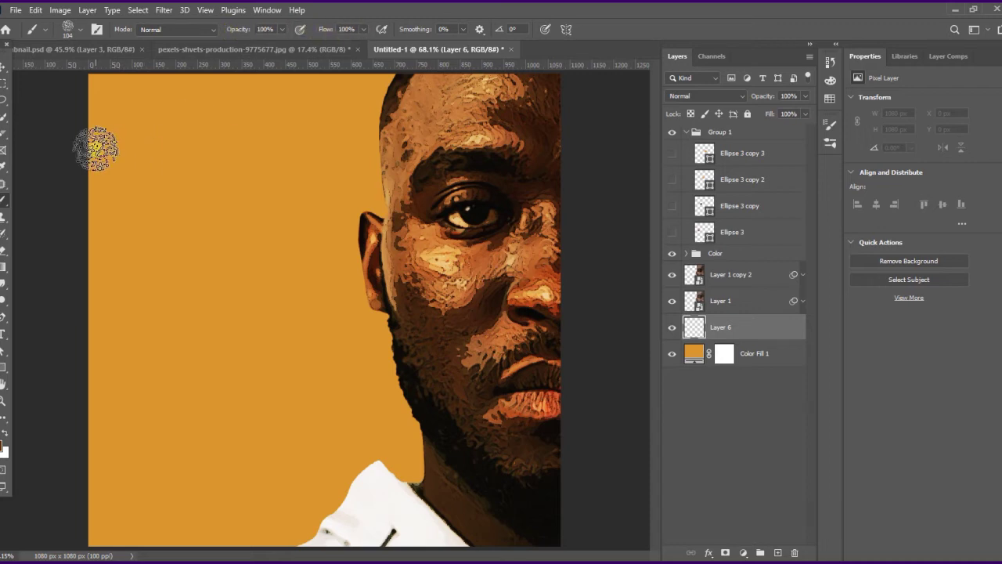
Paint four crossing dark brown curves over the orange background, then add a new empty layer
mouse_move(52, 146)
left_mouse_down()
mouse_move(249, 203)
mouse_move(322, 283)
mouse_move(425, 481)
left_mouse_up()
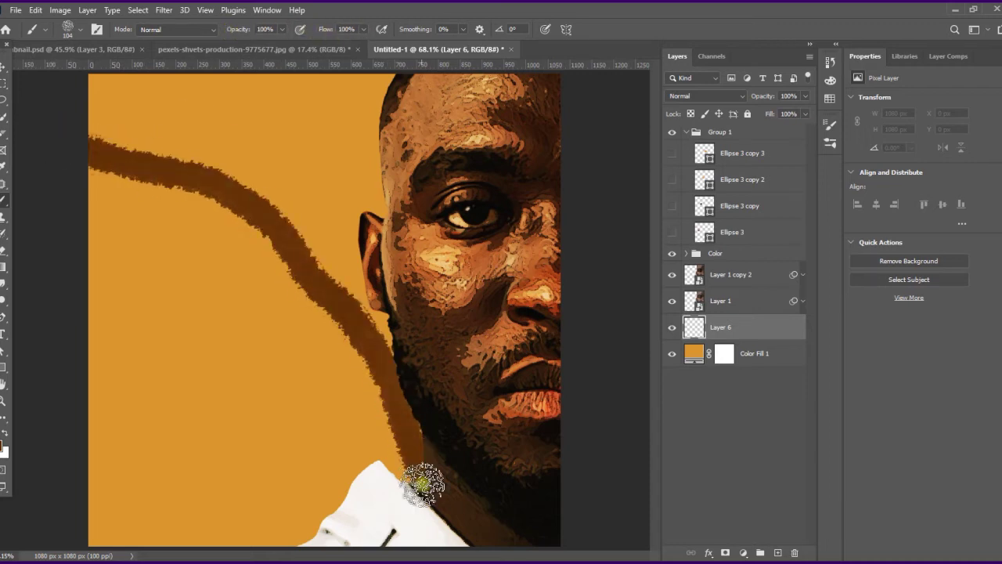
mouse_move(463, 196)
left_mouse_down()
mouse_move(150, 361)
mouse_move(11, 382)
left_mouse_up()
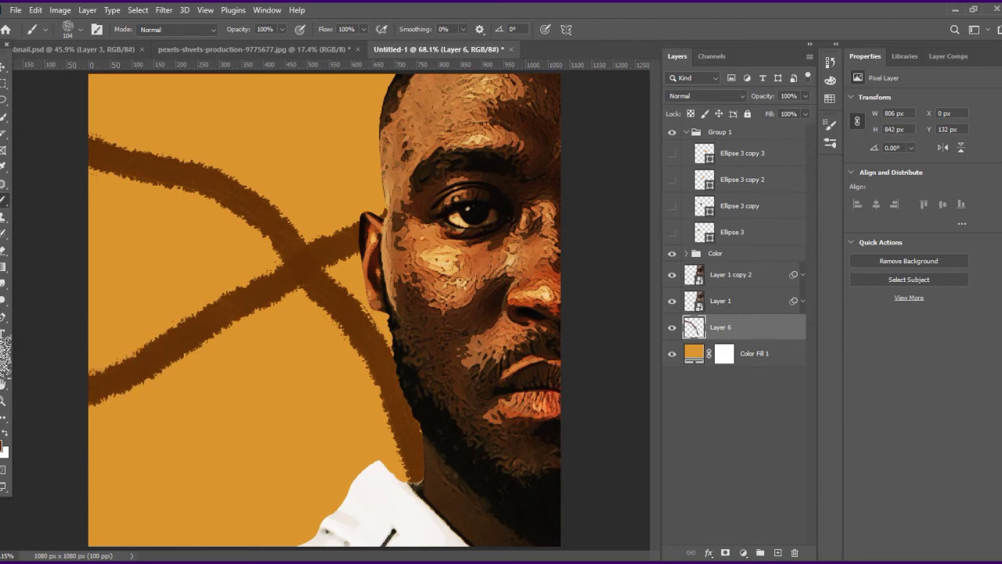
left_click_drag(44, 273, 326, 529)
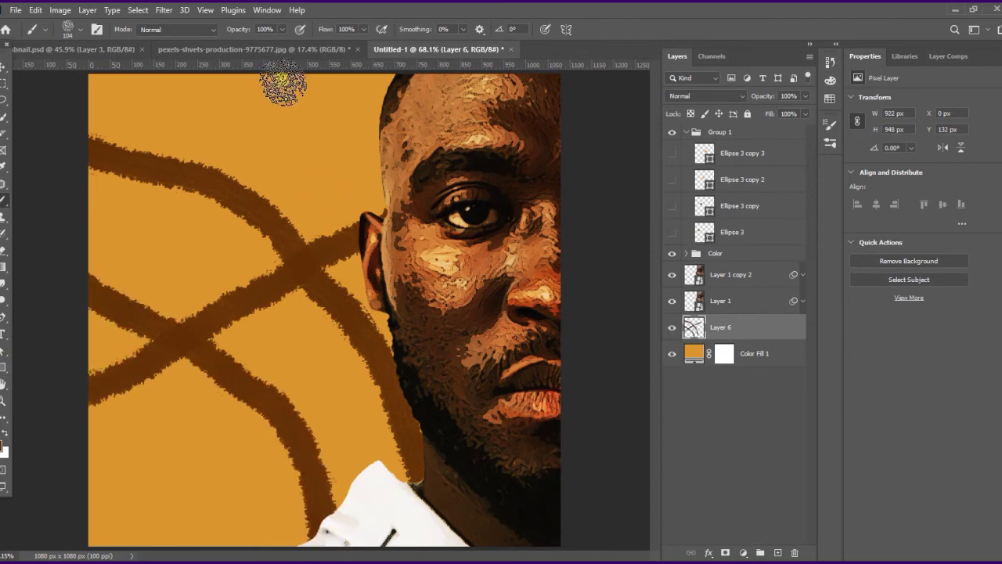
left_click_drag(505, 223, 301, 26)
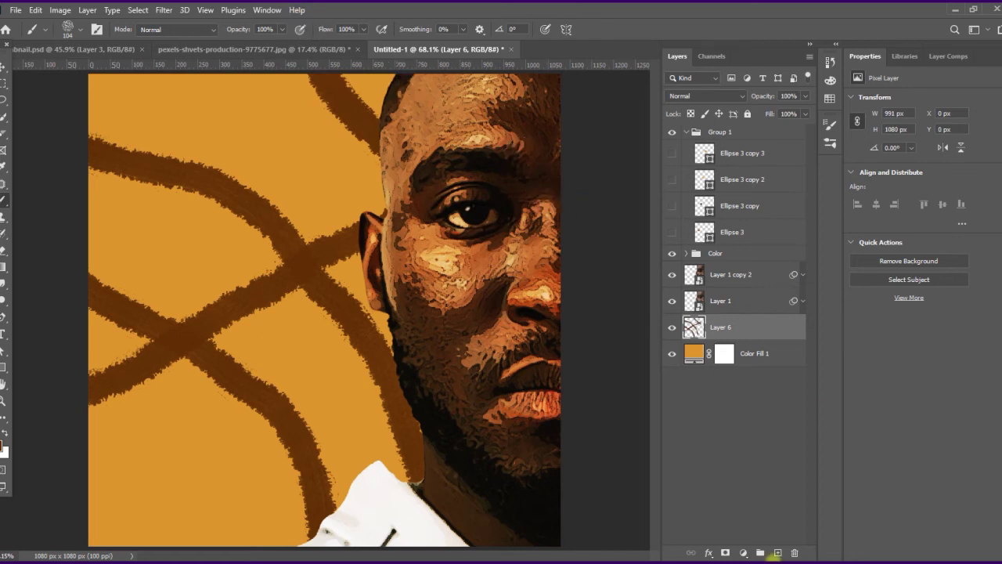
left_click(777, 553)
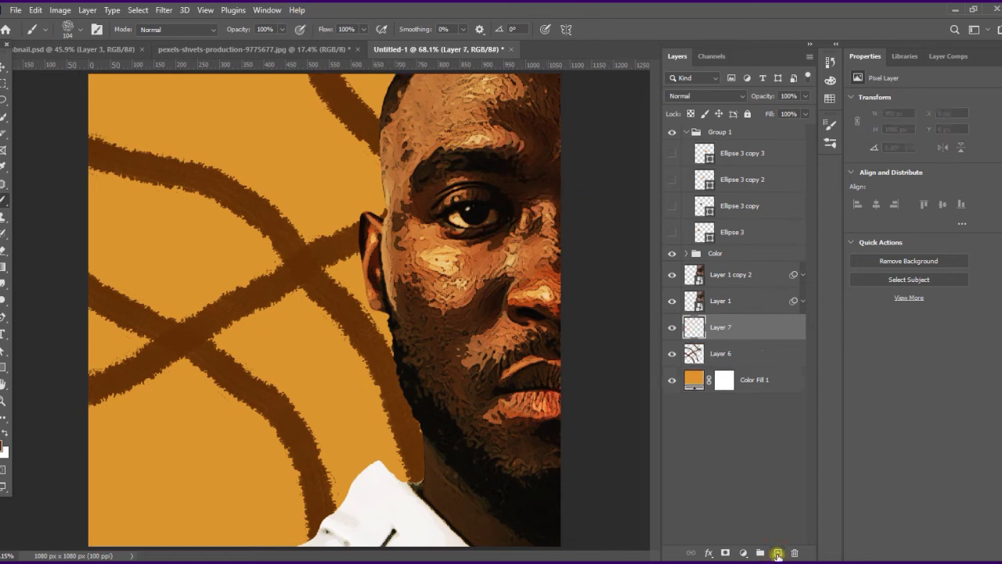
Move Layer 7 below Layer 6 and toggle the swatch circles to compare their colours
left_click_drag(734, 329, 742, 373)
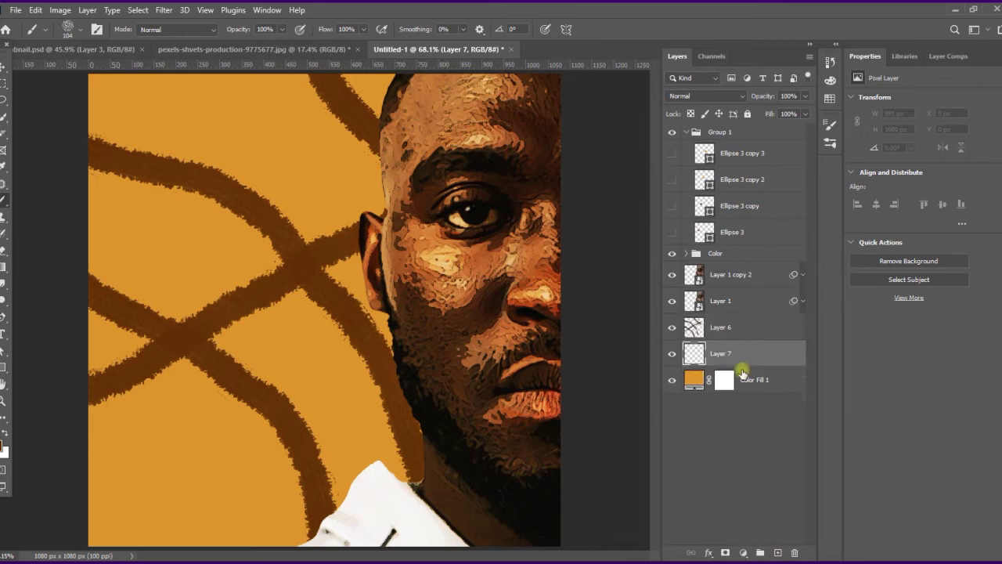
left_click(672, 157)
left_click(672, 157)
left_click(673, 181)
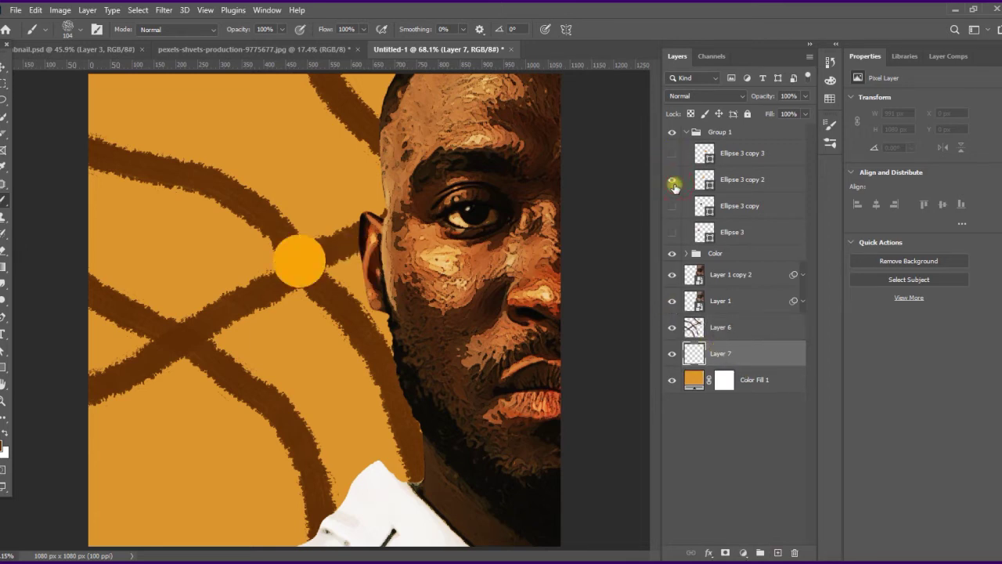
left_click(673, 182)
left_click(673, 182)
left_click(673, 182)
left_click(672, 206)
left_click(671, 206)
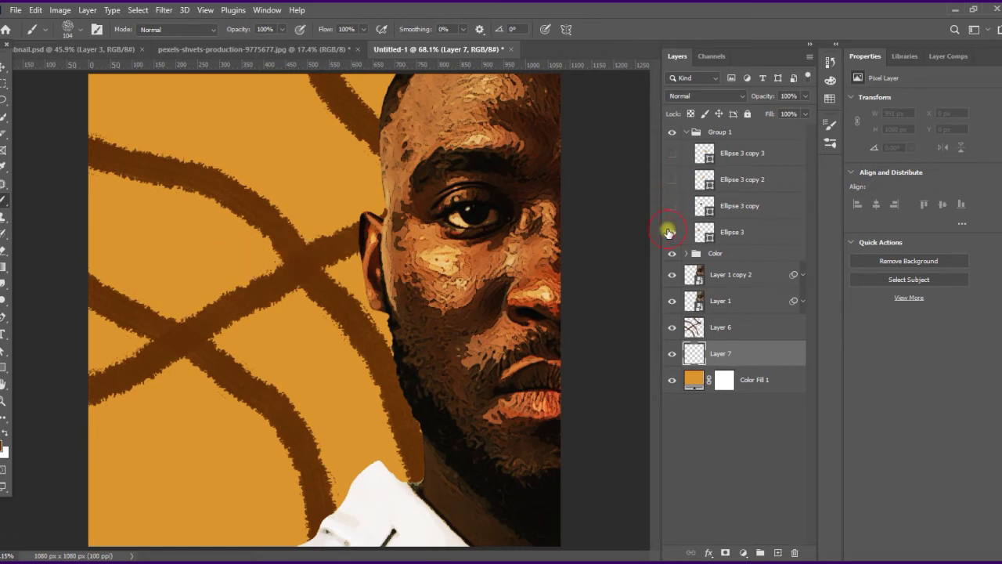
left_click(670, 232)
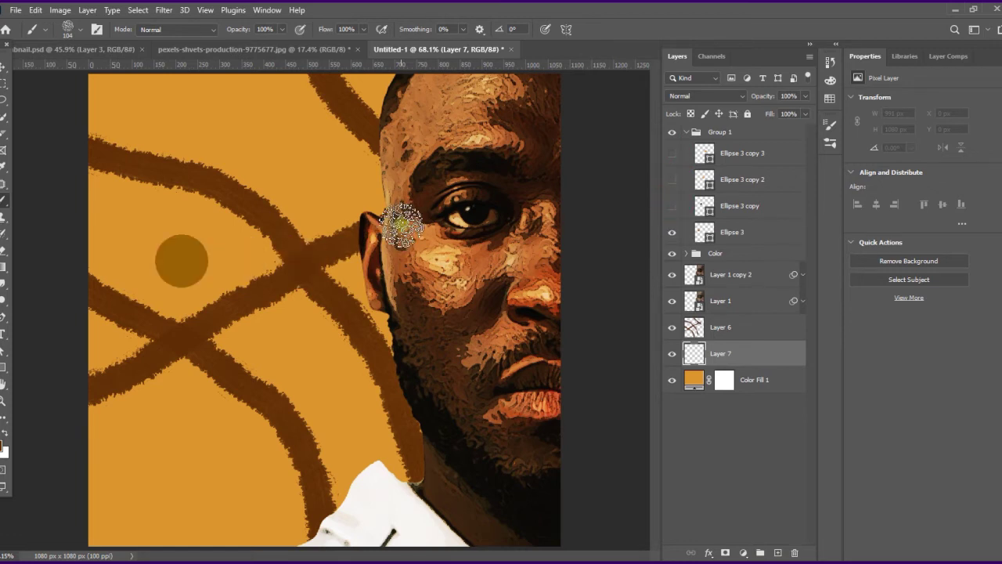
left_click(673, 181)
left_click(672, 206)
left_click(672, 155)
left_click(673, 155)
left_click(672, 181)
left_click(672, 181)
left_click(672, 206)
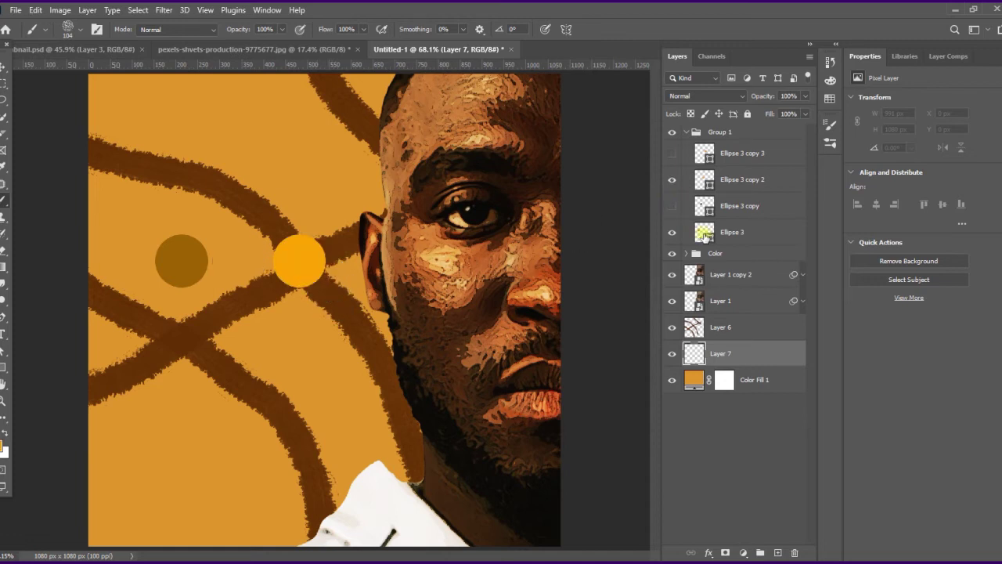
left_click(673, 232)
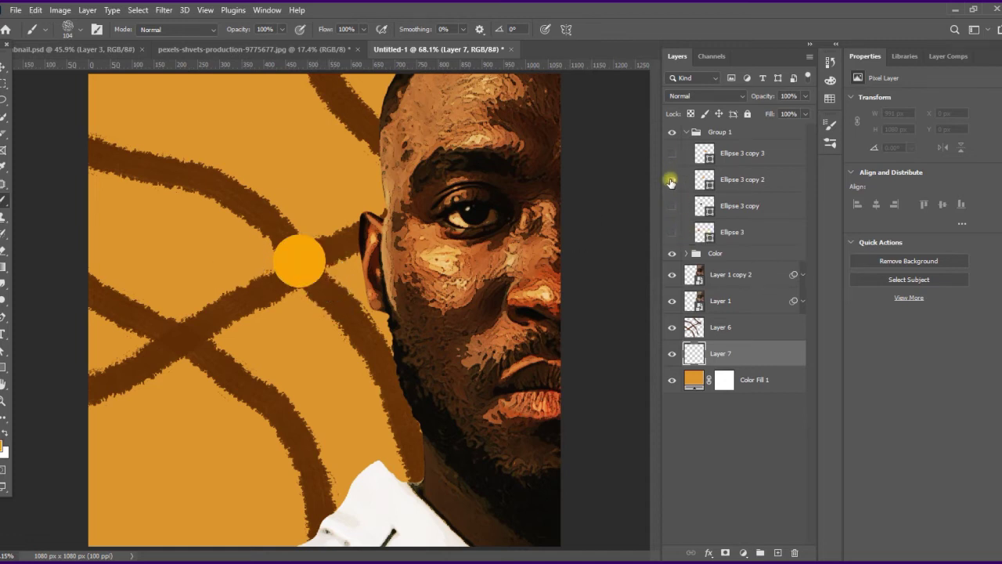
left_click(671, 181)
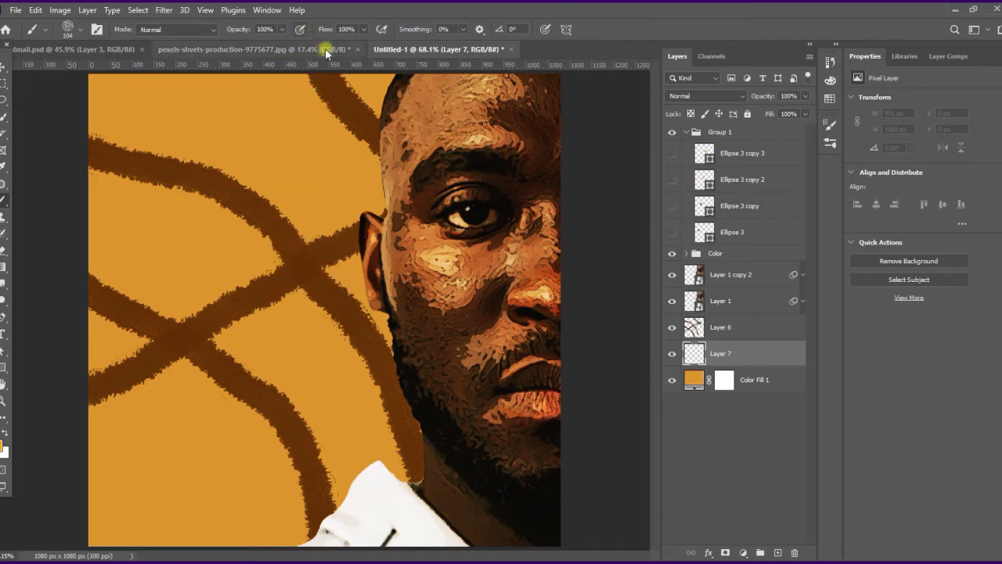
Paint bright yellow curving strokes on Layer 7, then add a new layer above Color Fill 1
mouse_move(94, 117)
left_mouse_down()
mouse_move(231, 180)
mouse_move(324, 263)
left_mouse_up()
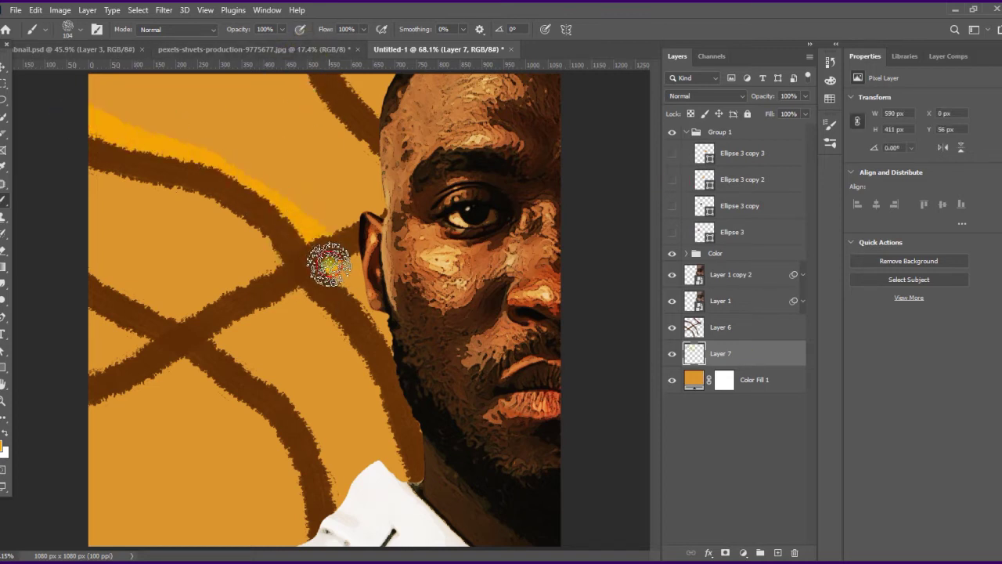
key("ctrl+z")
left_click_drag(327, 119, 174, 127)
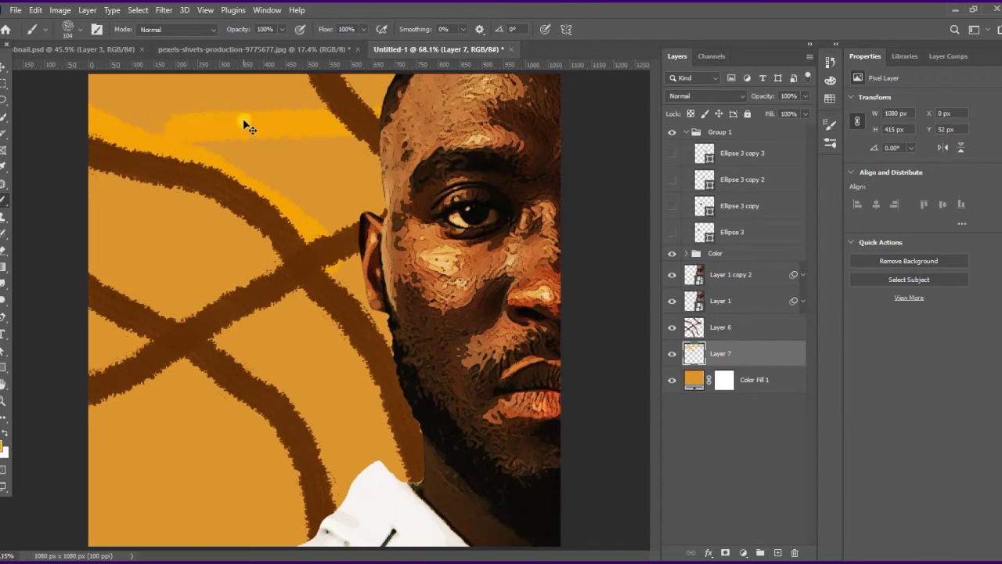
key("ctrl+z")
key("ctrl+z")
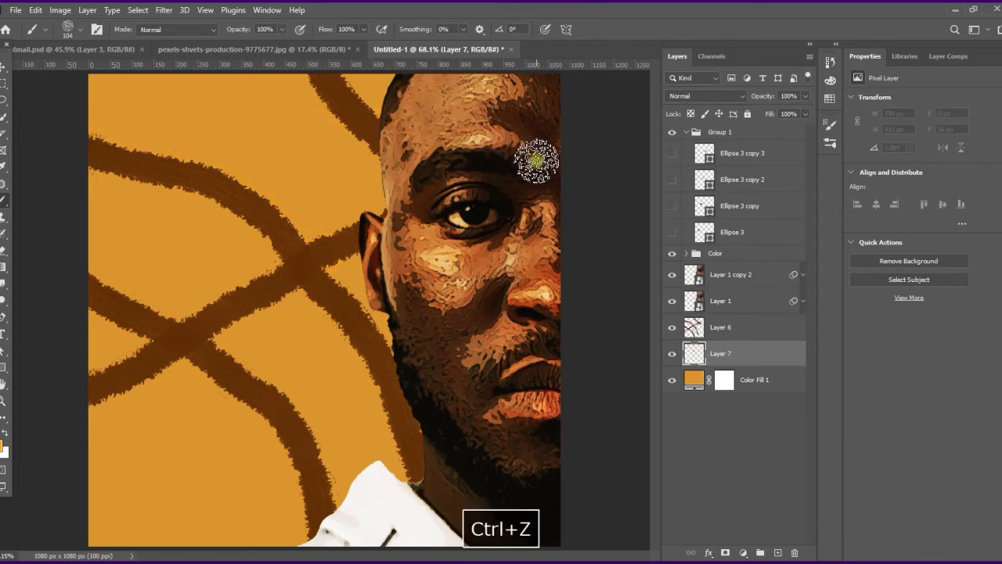
left_click_drag(337, 92, 117, 142)
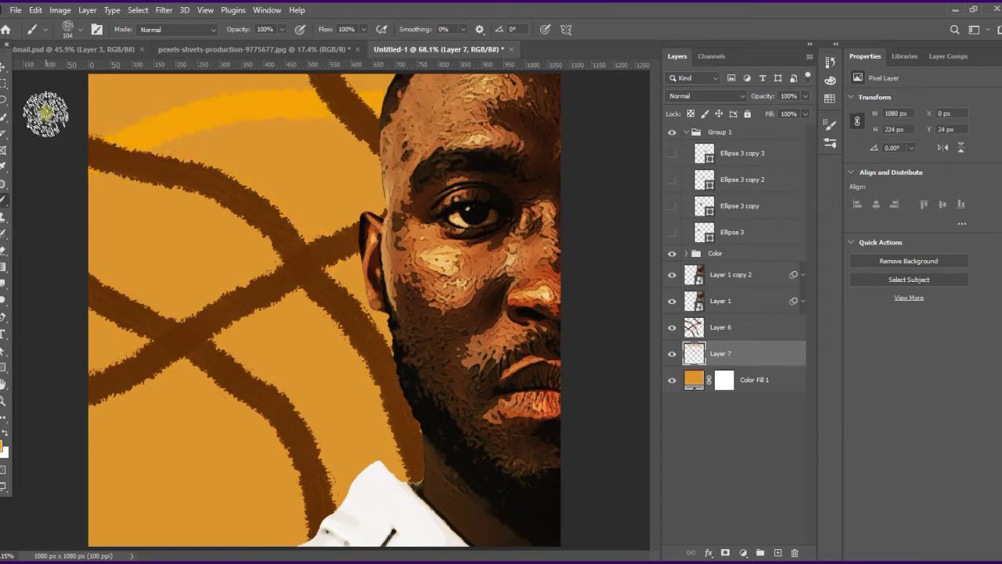
left_click_drag(390, 435, 245, 365)
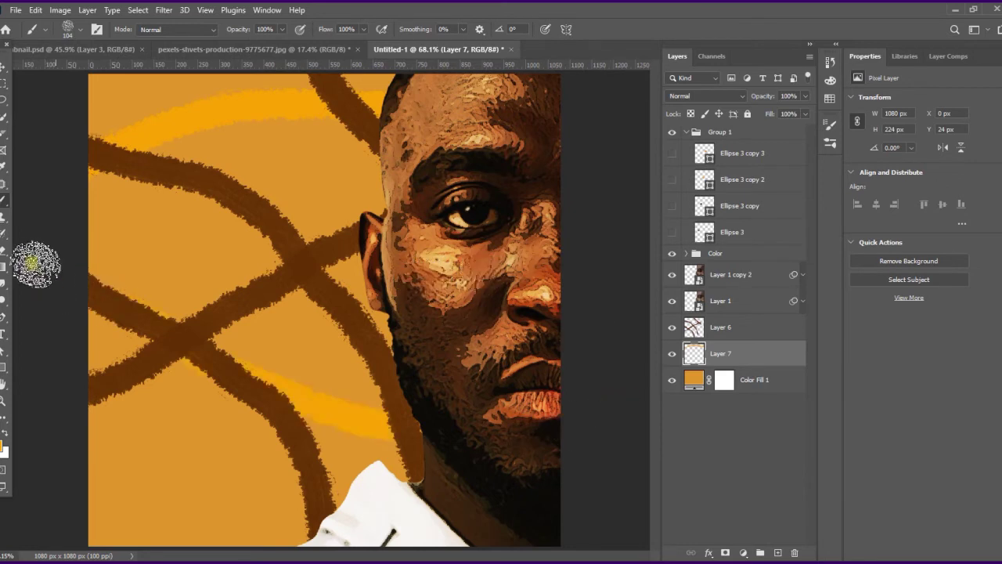
mouse_move(447, 138)
left_mouse_down()
mouse_move(377, 180)
mouse_move(101, 537)
left_mouse_up()
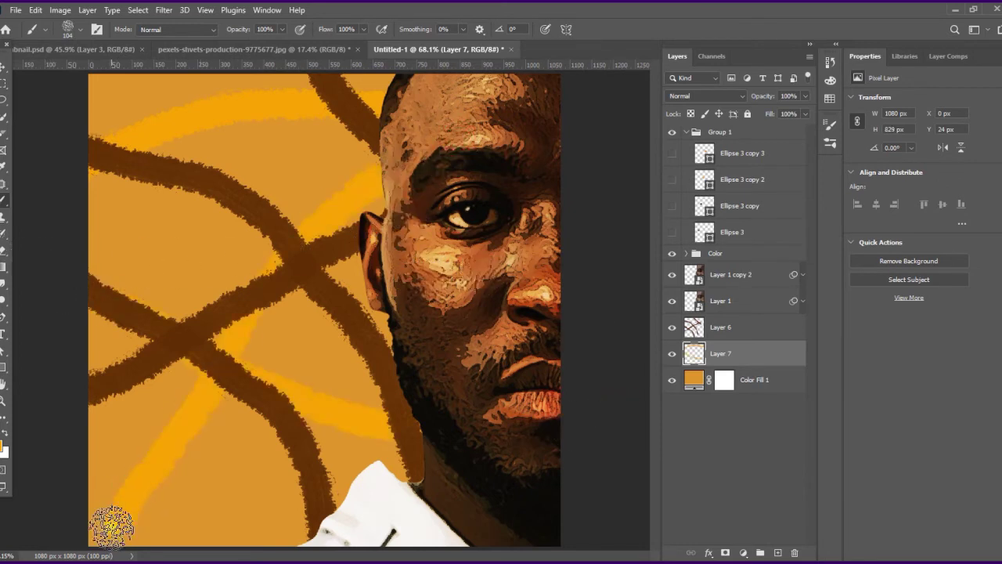
left_click_drag(47, 348, 199, 356)
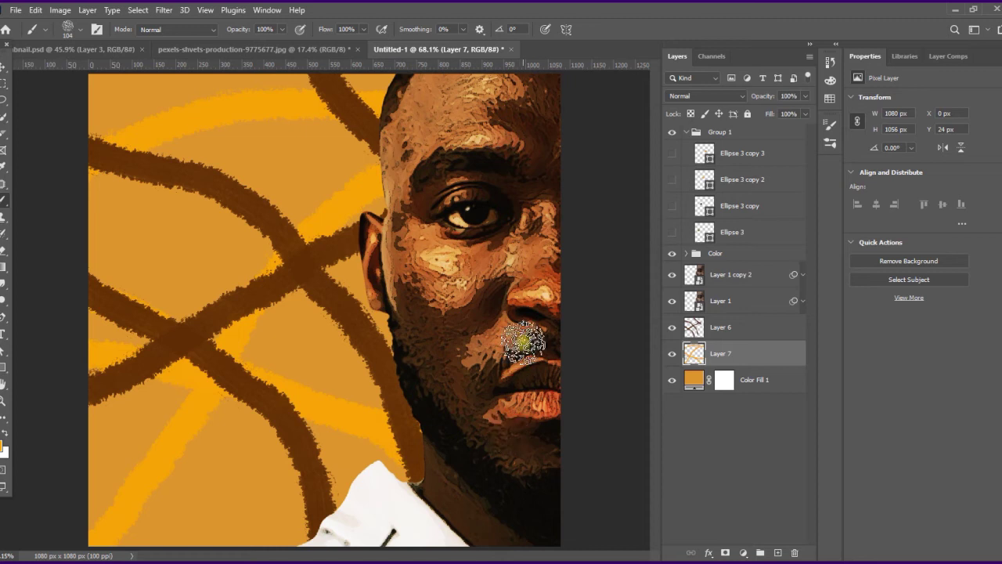
mouse_move(266, 264)
left_mouse_down()
mouse_move(123, 234)
mouse_move(73, 190)
left_mouse_up()
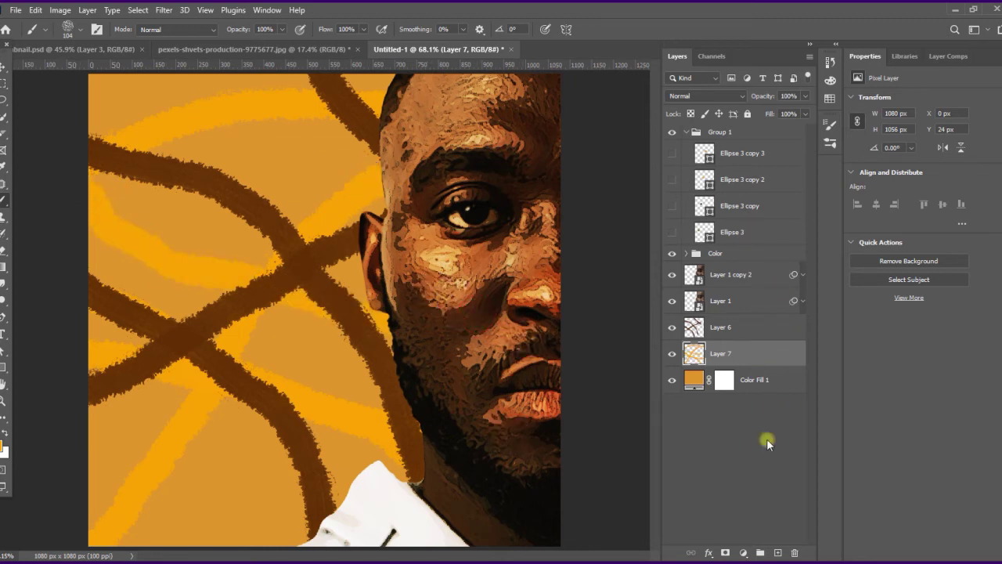
left_click(779, 382)
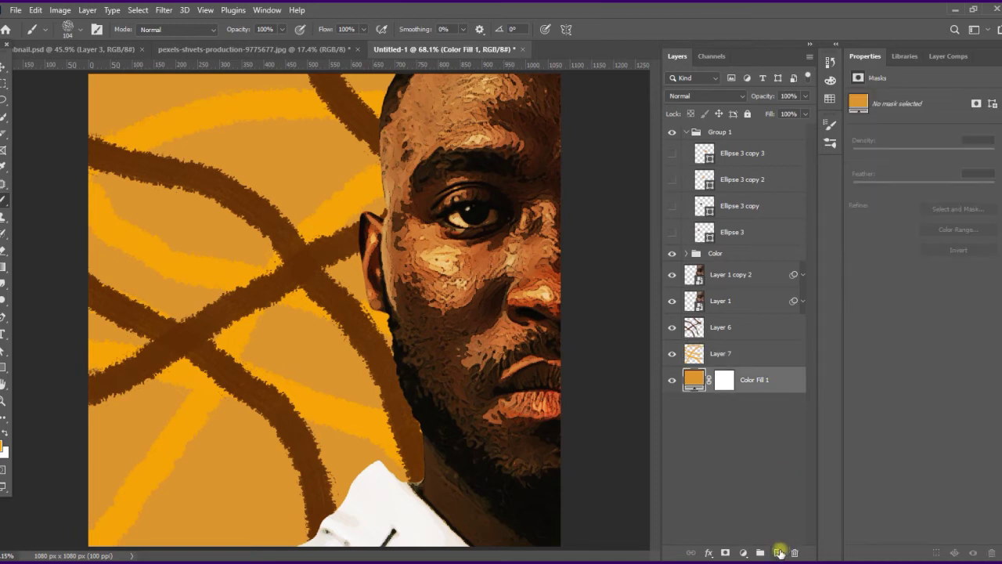
left_click(777, 552)
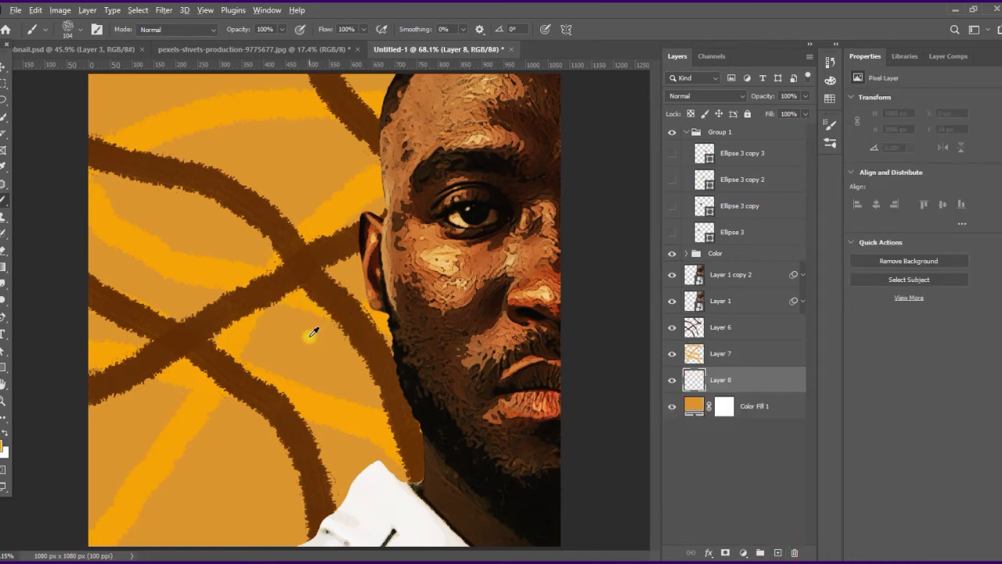
Pick a light peach paint colour with saturation 65 and brightness 100
left_click(3, 447)
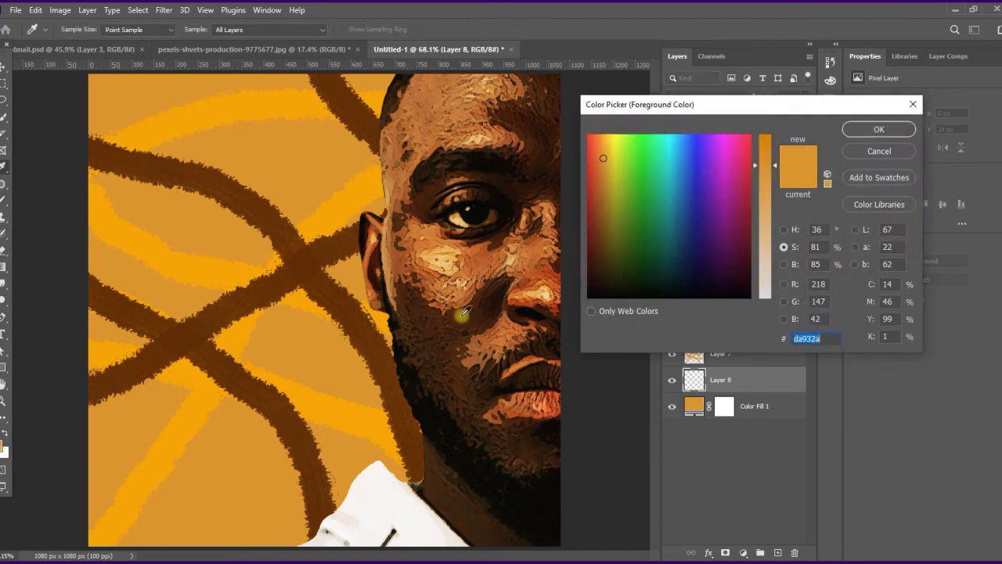
left_click(783, 265)
left_click(765, 157)
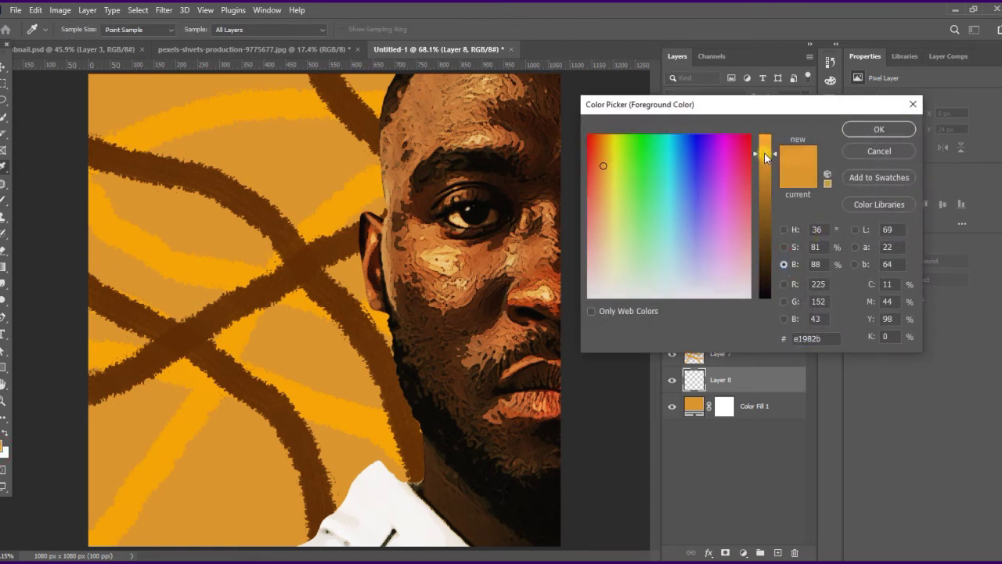
left_click(784, 247)
left_click_drag(764, 176, 765, 205)
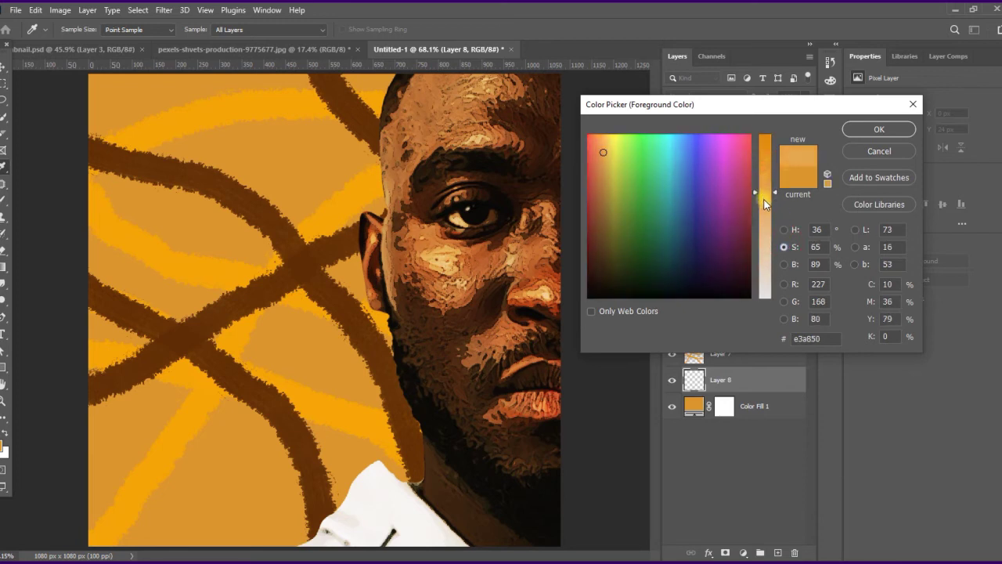
left_click(782, 263)
left_click_drag(766, 159, 765, 135)
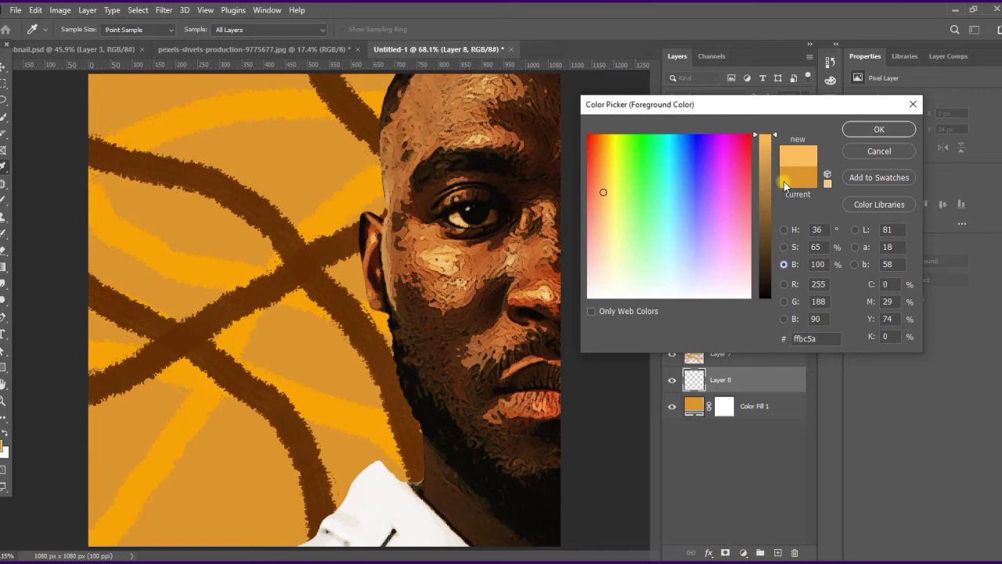
left_click(783, 247)
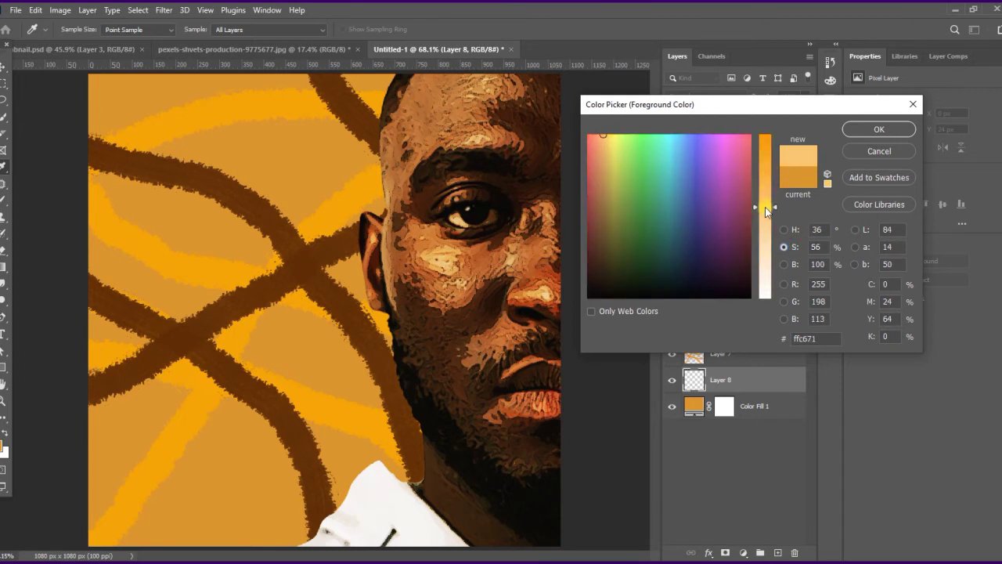
left_click(867, 128)
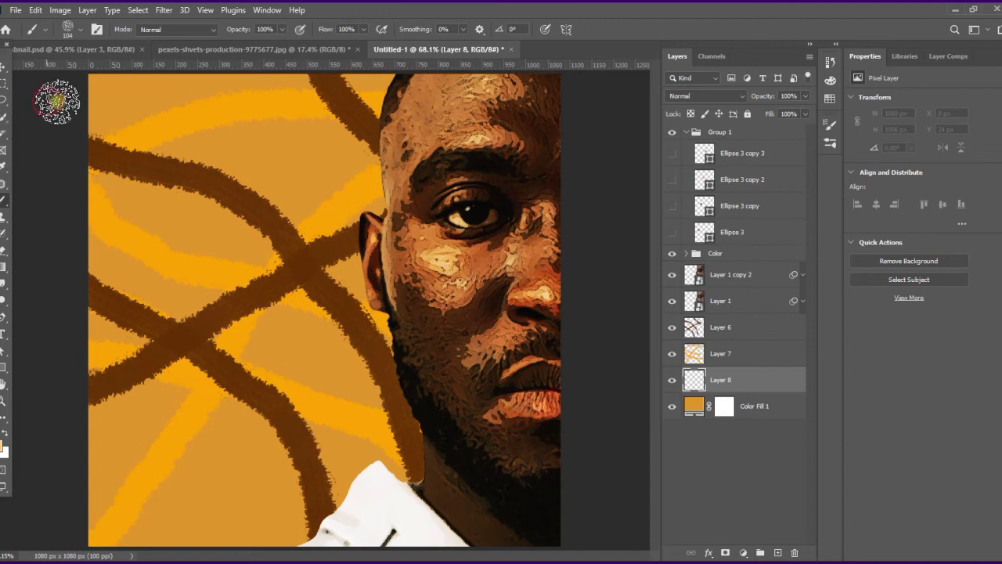
Paint light peach scribble strokes across the left and lower background on Layer 8
mouse_move(56, 103)
left_mouse_down()
mouse_move(257, 112)
mouse_move(320, 207)
left_mouse_up()
left_click_drag(258, 283, 126, 299)
left_click_drag(199, 208, 196, 258)
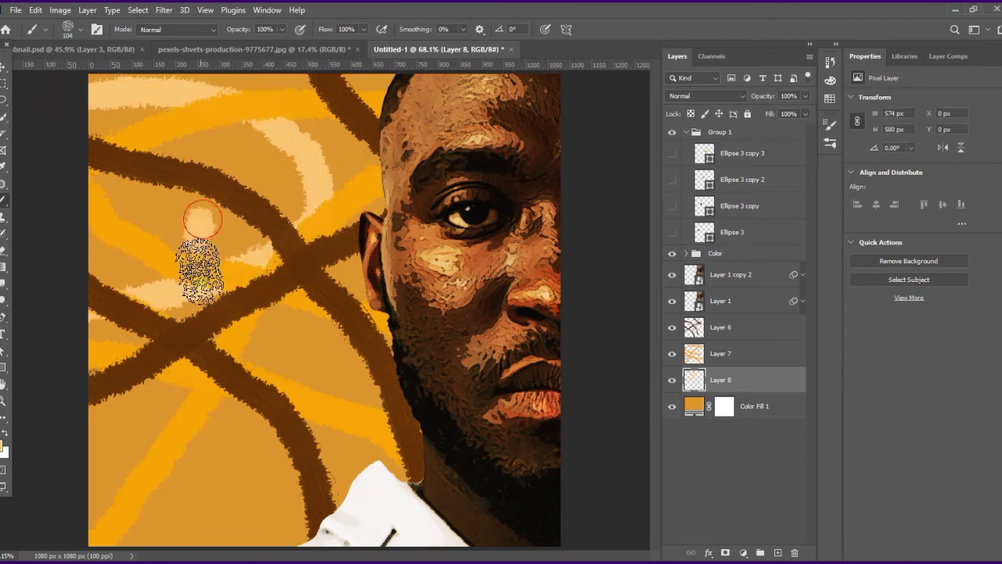
left_click_drag(259, 411, 329, 450)
key("ctrl+z")
key("ctrl+z")
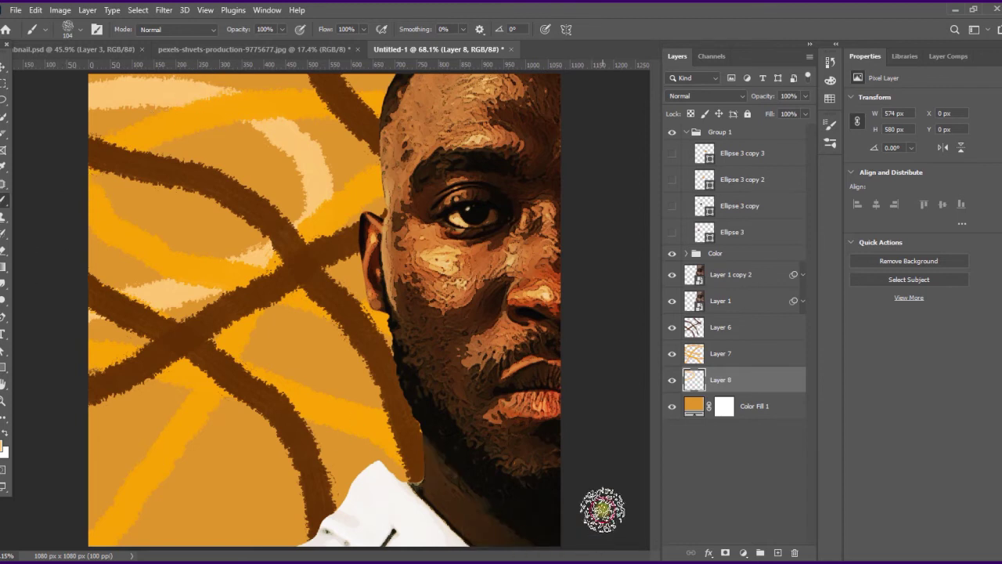
left_click_drag(376, 432, 51, 554)
left_click_drag(40, 410, 194, 401)
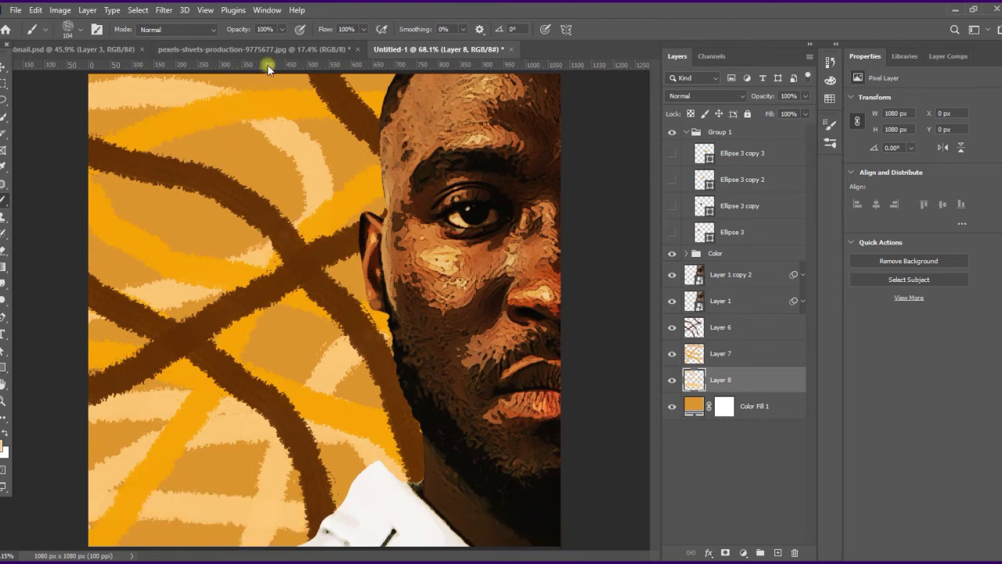
left_click_drag(134, 196, 242, 134)
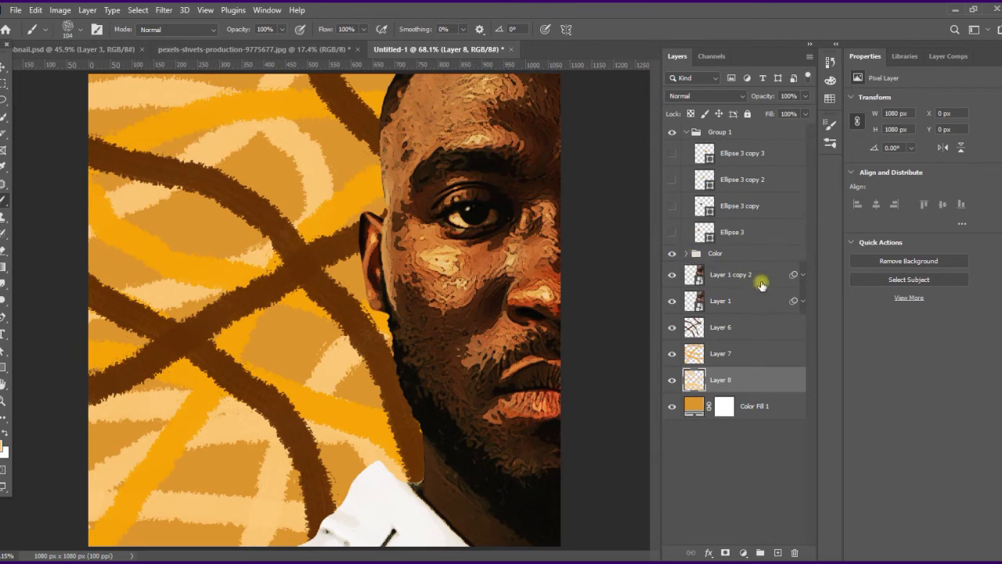
left_click(752, 335)
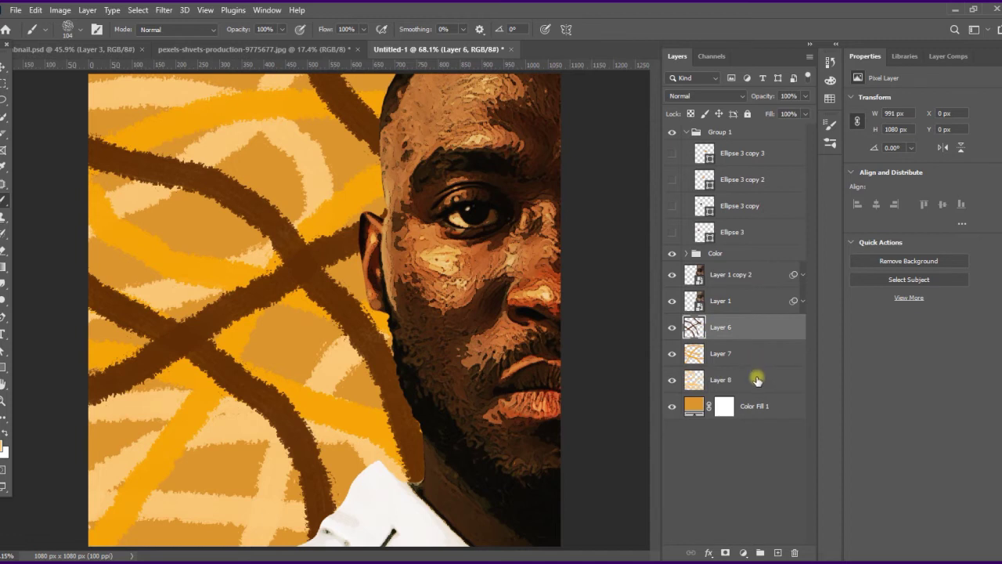
Group Layers 6–8 as 'Pattern' with Soft Light blending and 53% fill
left_click(755, 381, "shift")
key("ctrl+g")
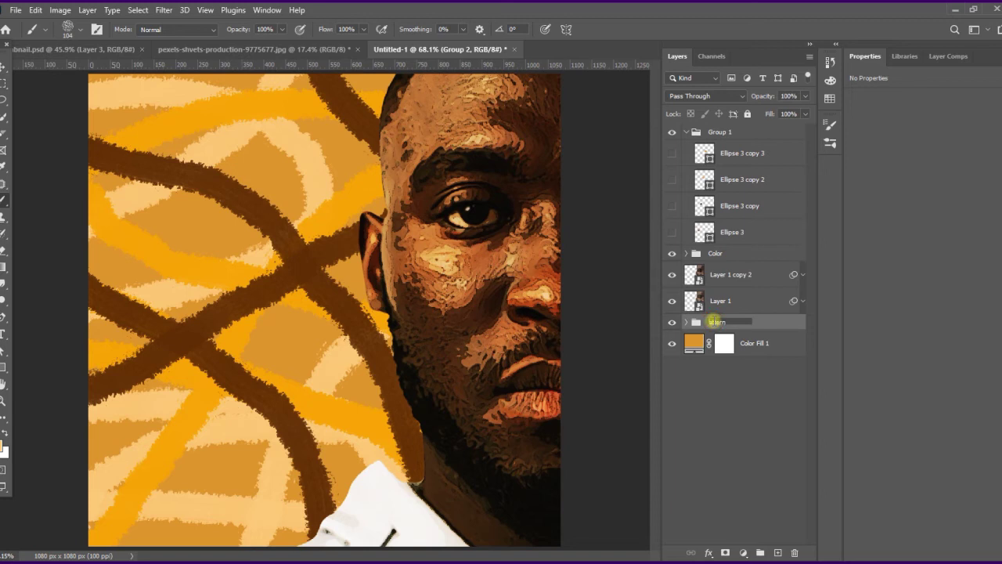
left_click(721, 320)
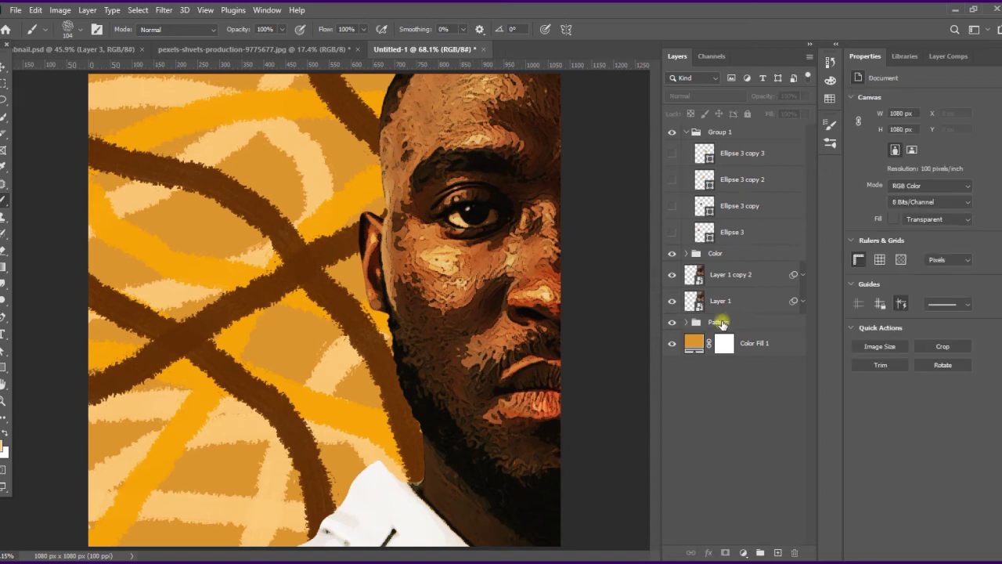
left_click(673, 102)
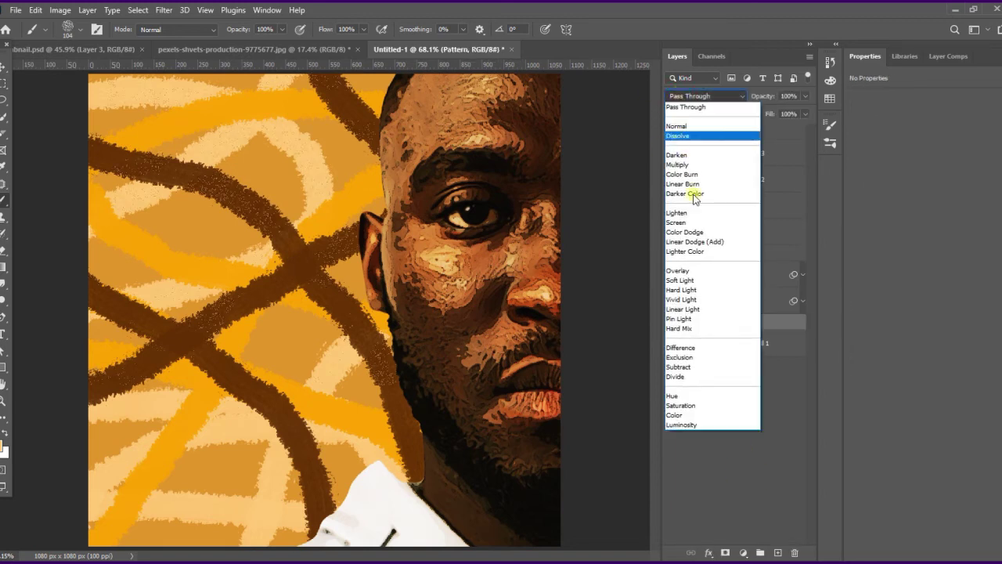
left_click(680, 280)
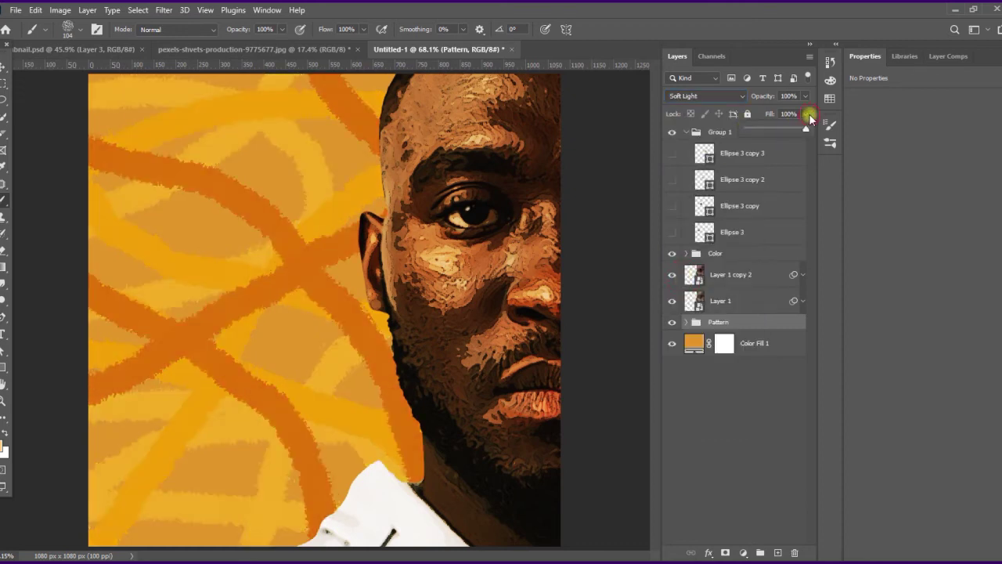
left_click_drag(806, 127, 776, 131)
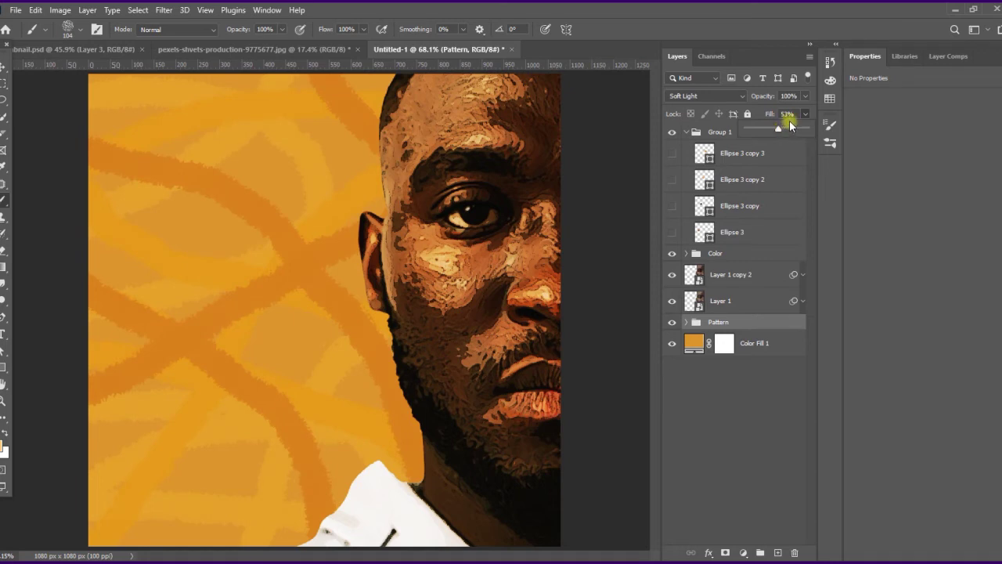
left_click(2, 337)
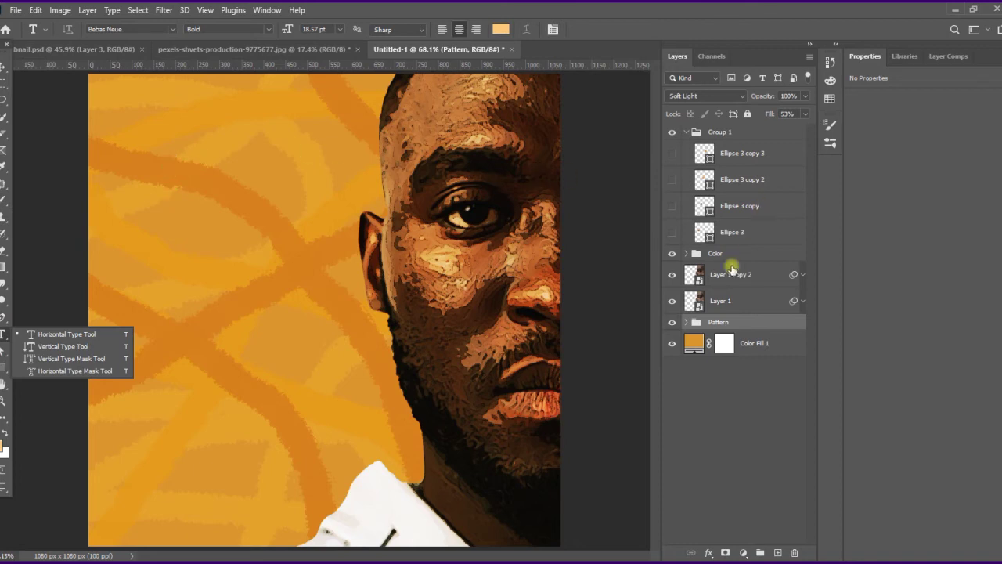
Set the text colour to white and start the DOMI text line at the poster's upper left
left_click(501, 31)
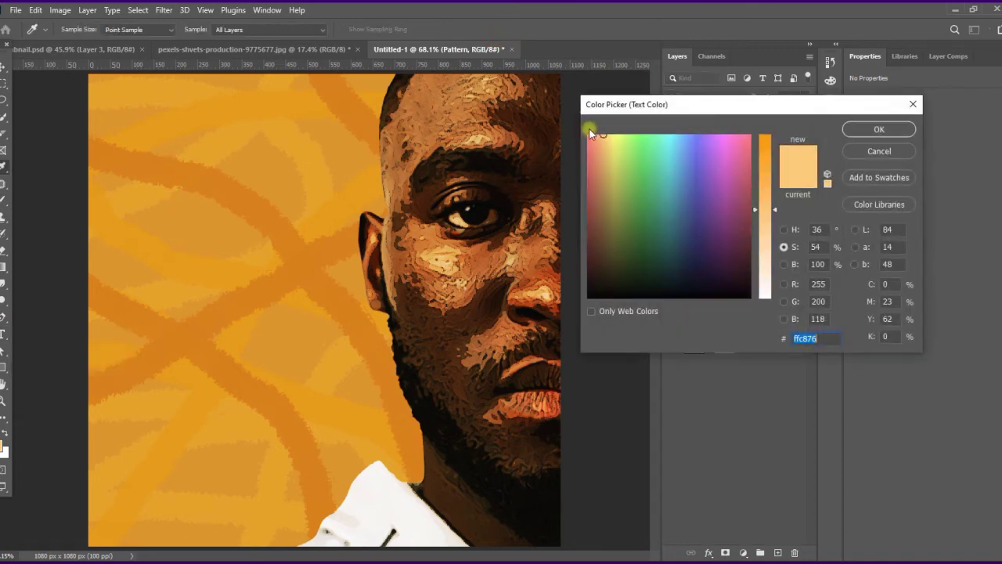
left_click(783, 229)
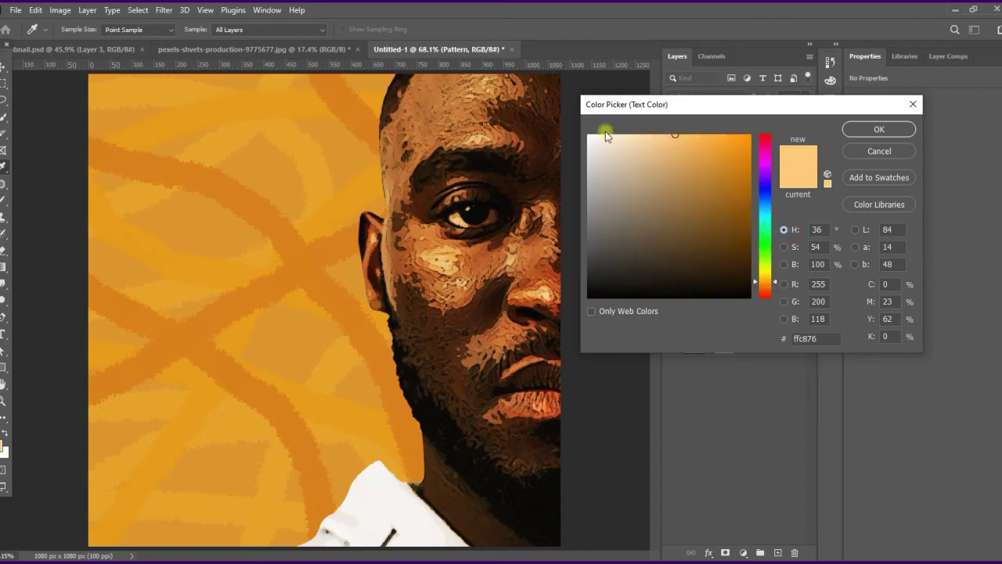
left_click(864, 130)
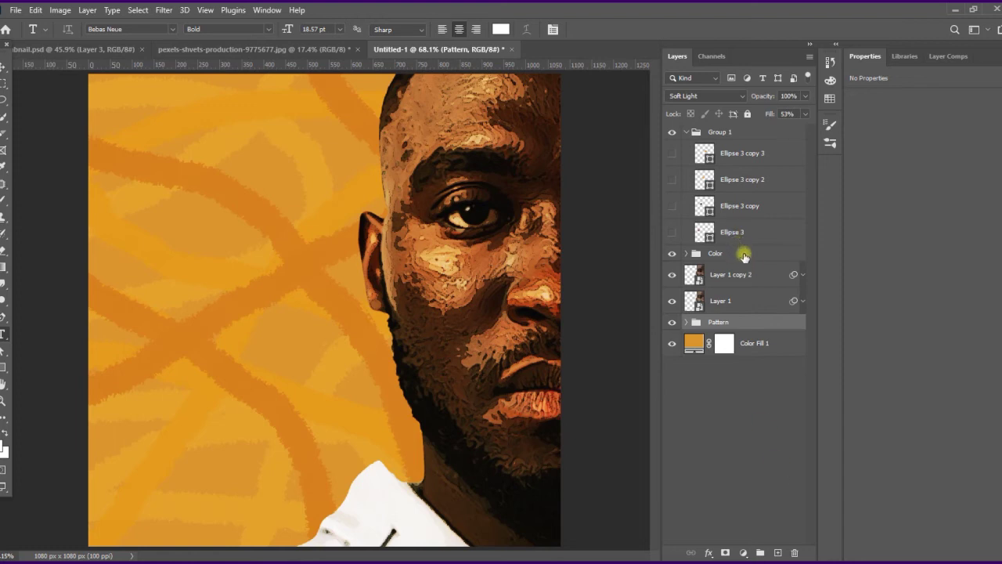
left_click(742, 253)
left_click(778, 550)
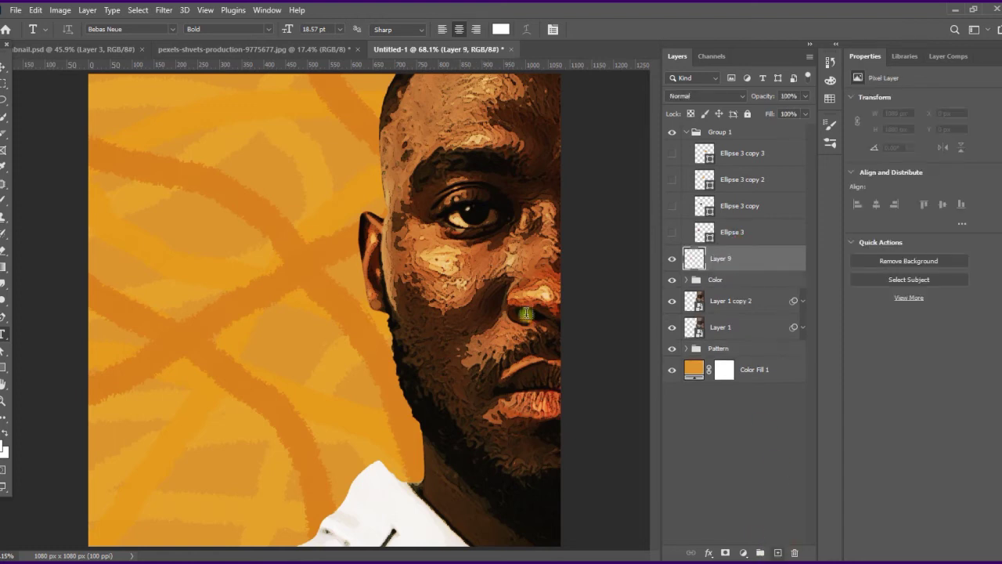
left_click(135, 187)
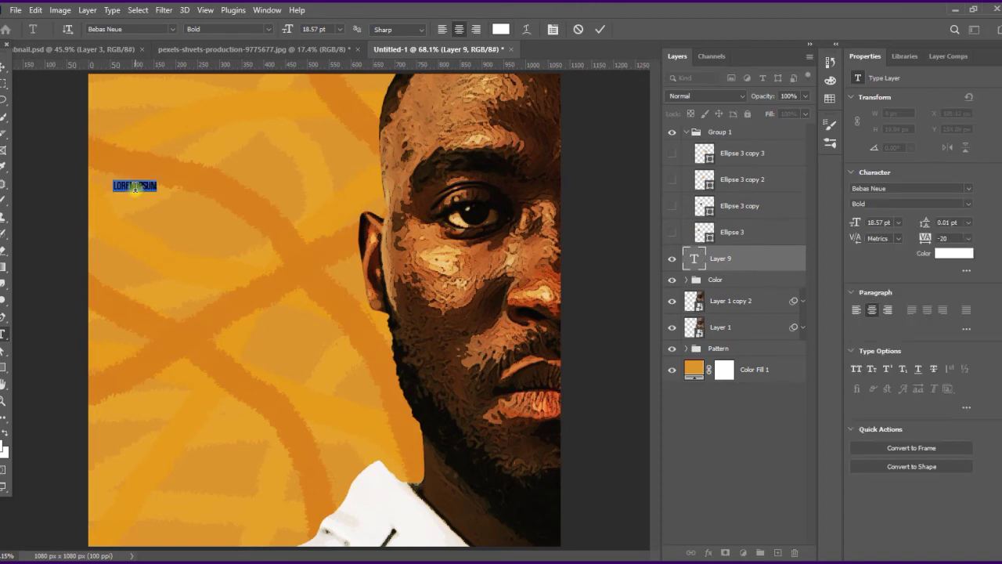
key("BackSpace")
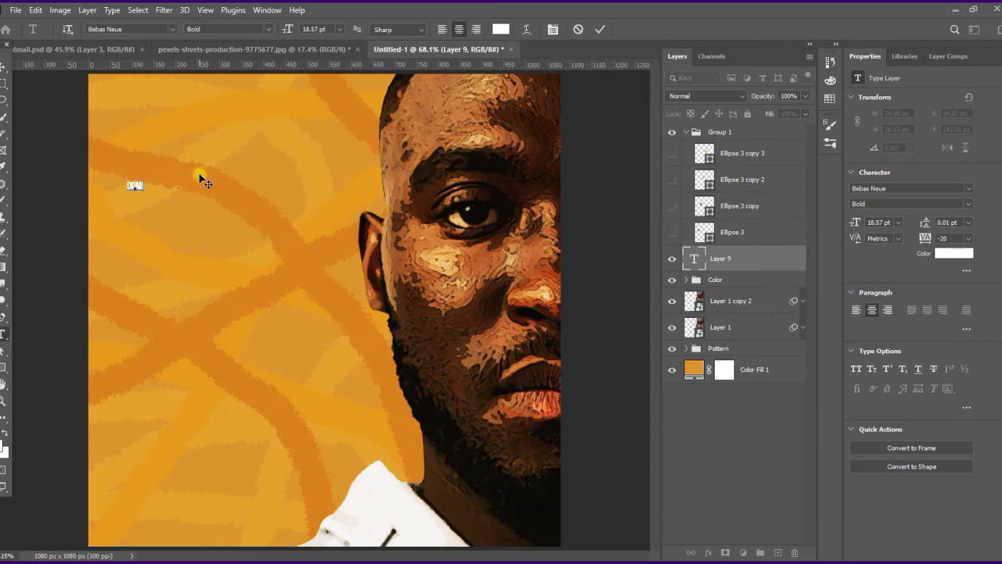
Scale DOMI up to large lettering at the upper left and duplicate it directly below
key("ctrl+t")
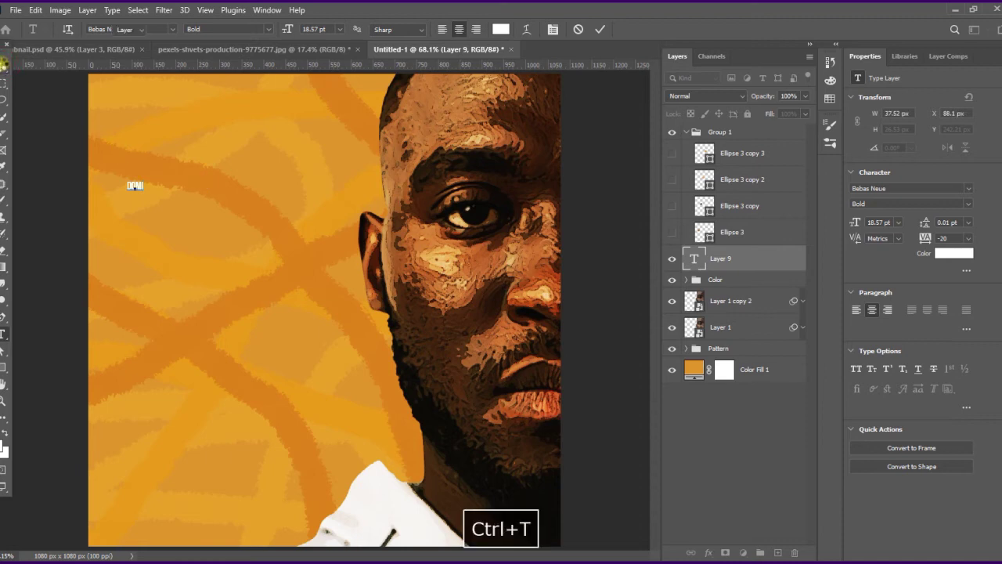
left_click(142, 188)
left_click_drag(241, 231, 364, 293)
left_click_drag(290, 272, 283, 236)
left_click(623, 29)
left_click_drag(294, 212, 299, 317)
Retype the lower copy as NION and align it under DOMI
key("t")
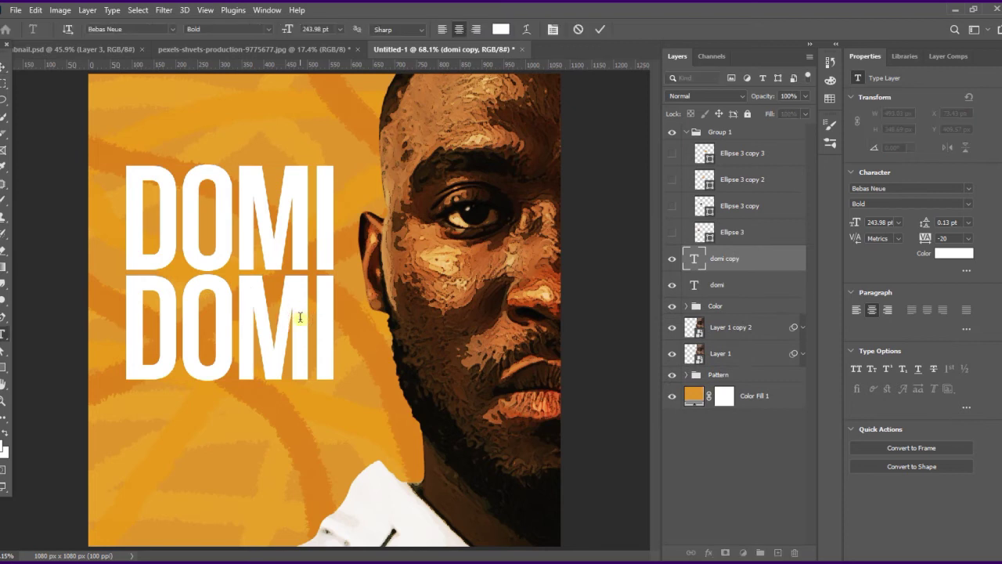
double_click(300, 317)
type("NION")
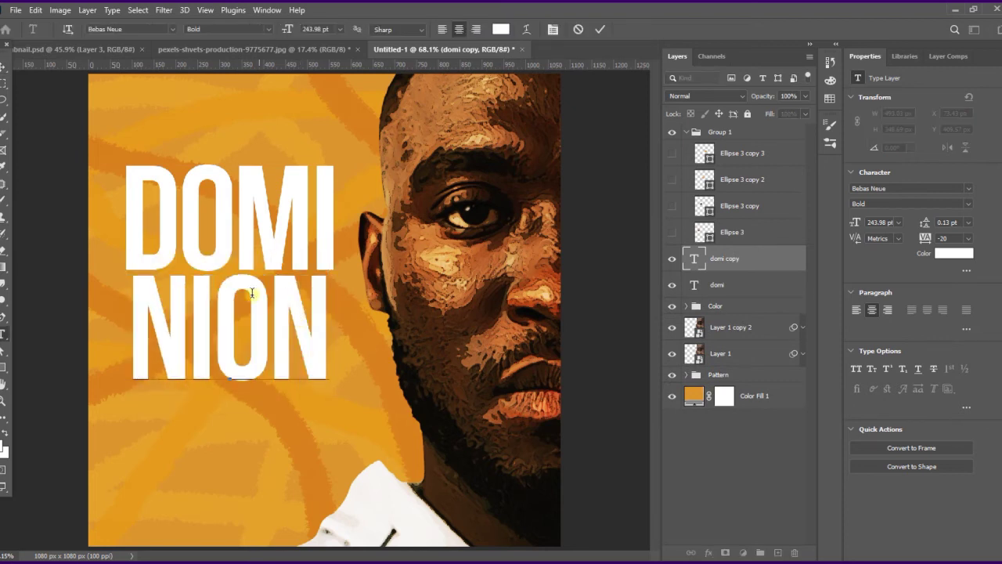
left_click(17, 72)
left_click_drag(313, 319, 304, 316)
Enlarge NION to about 108% to match the width of DOMI
key("ctrl+t")
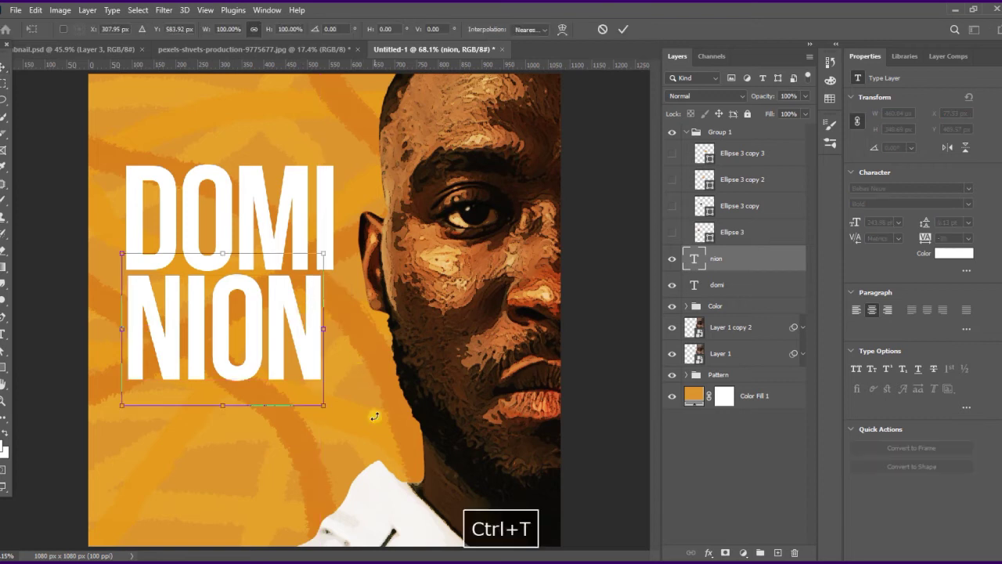
left_click_drag(324, 406, 339, 413)
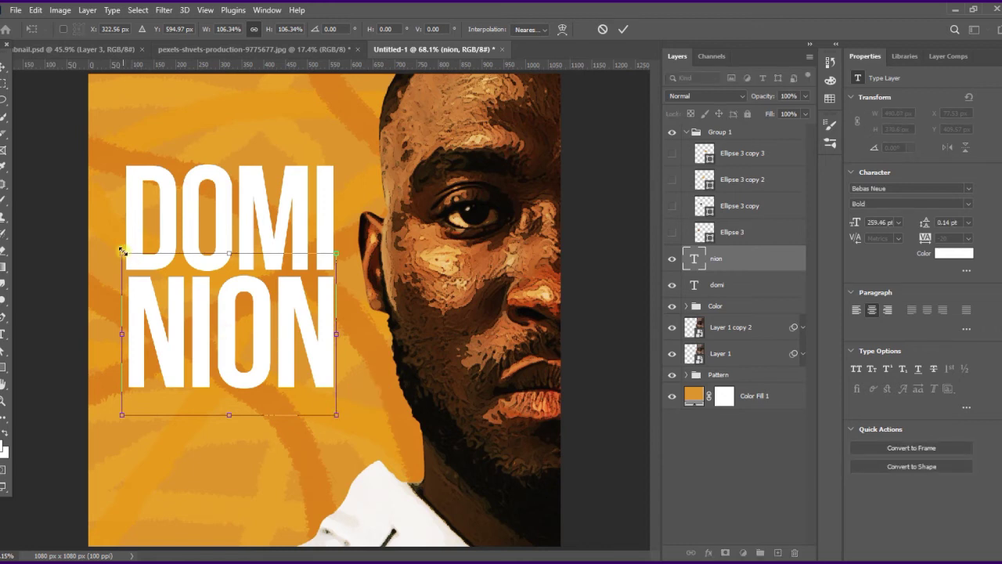
left_click_drag(121, 249, 120, 248)
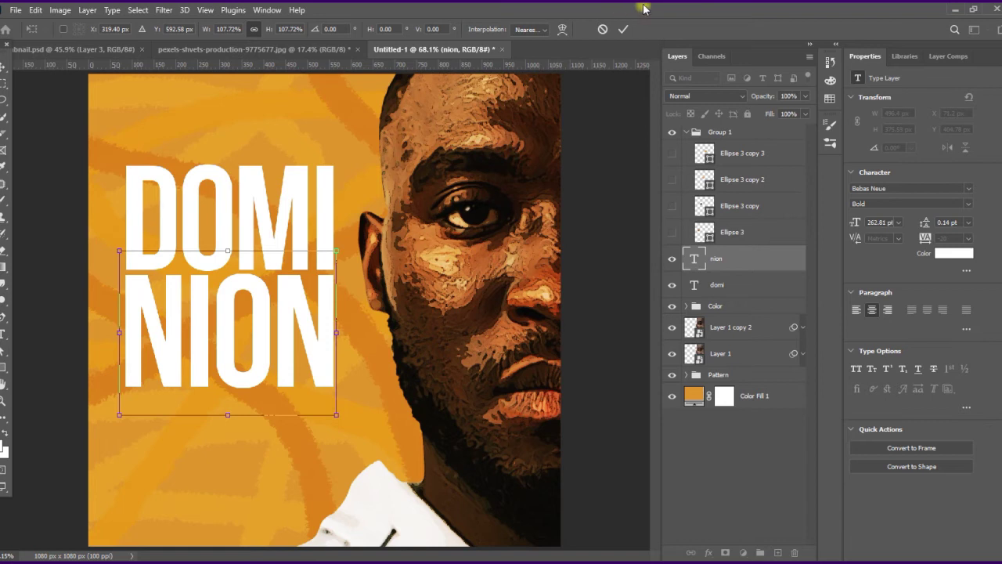
left_click(623, 29)
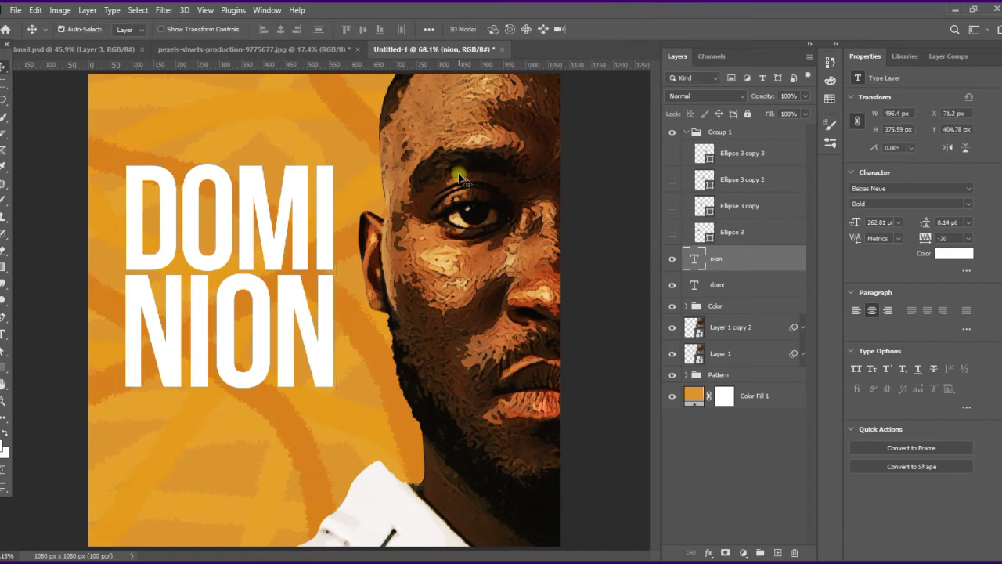
Undo the NION enlargement and replace ION with ATE so the line reads NATE
double_click(176, 325)
left_click(578, 29)
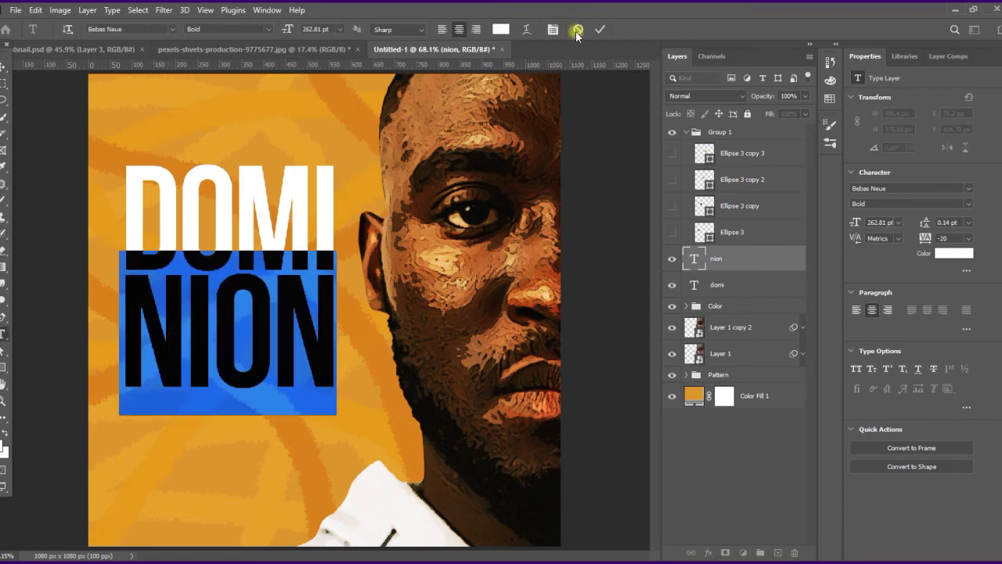
key("ctrl+z")
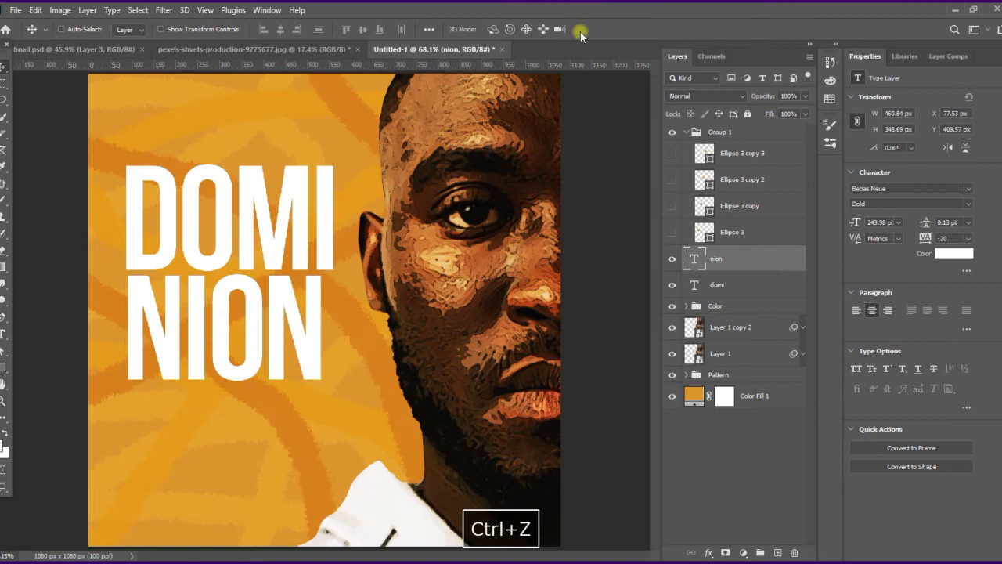
double_click(202, 295)
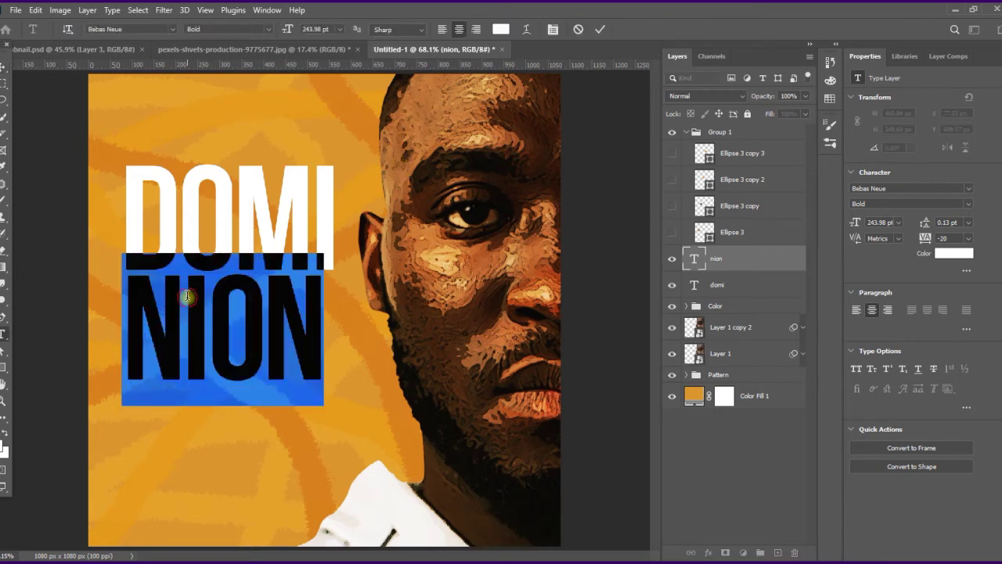
left_click(171, 309)
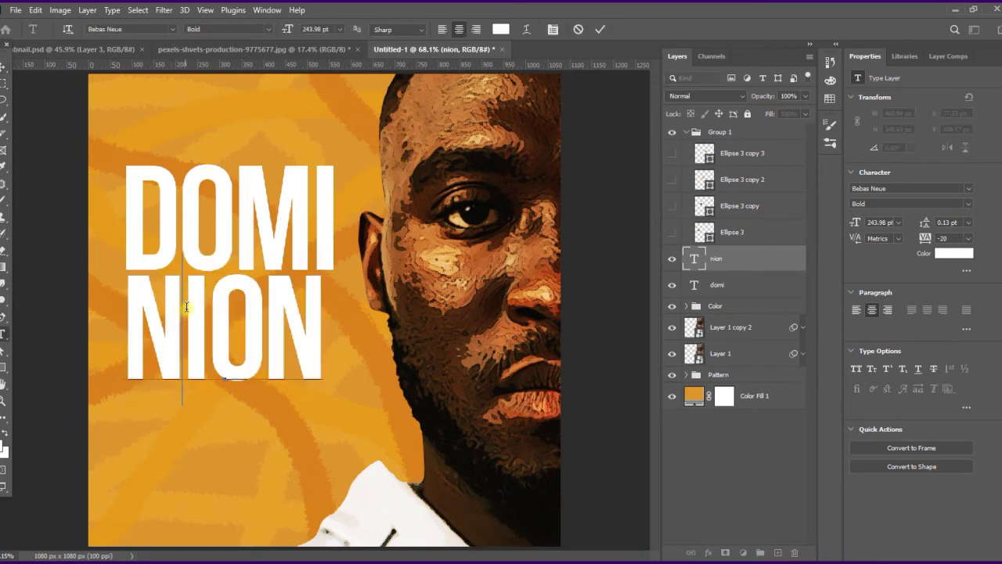
left_click_drag(182, 310, 340, 329)
type("ATE")
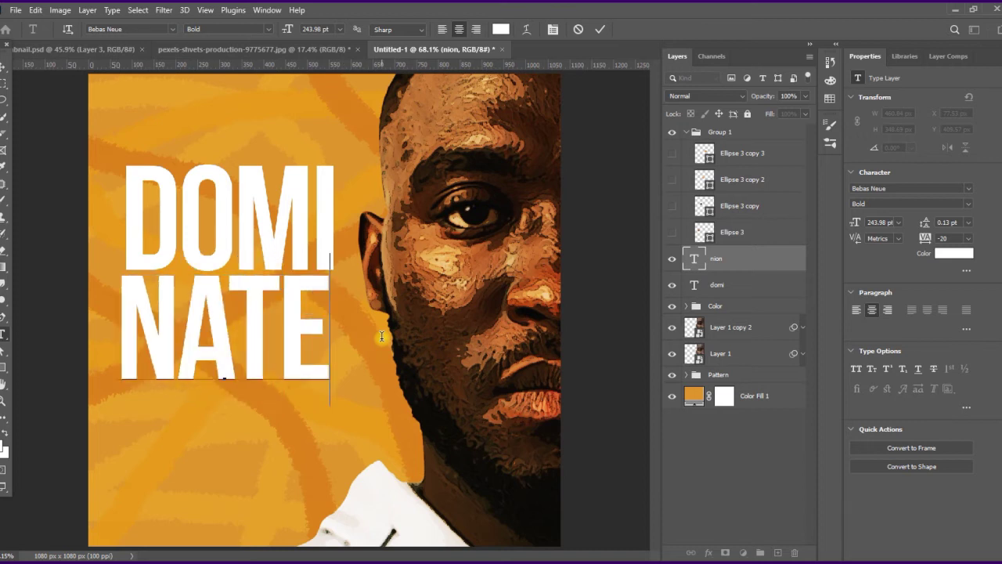
left_click(5, 68)
left_click_drag(150, 336, 154, 336)
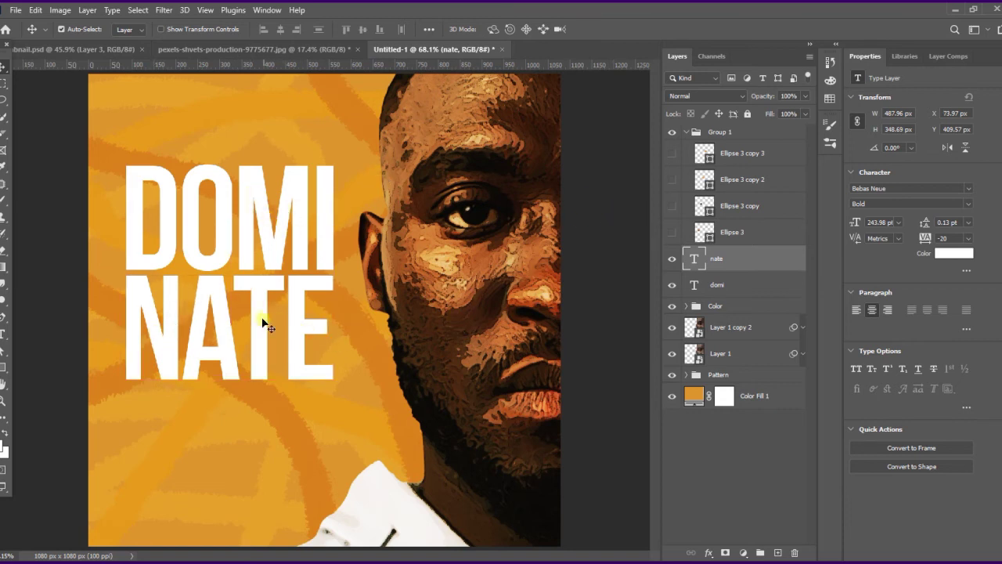
Raise the DOMI and NATE lines together by about 40 px
left_click(261, 264, "shift")
left_click_drag(264, 307, 265, 275)
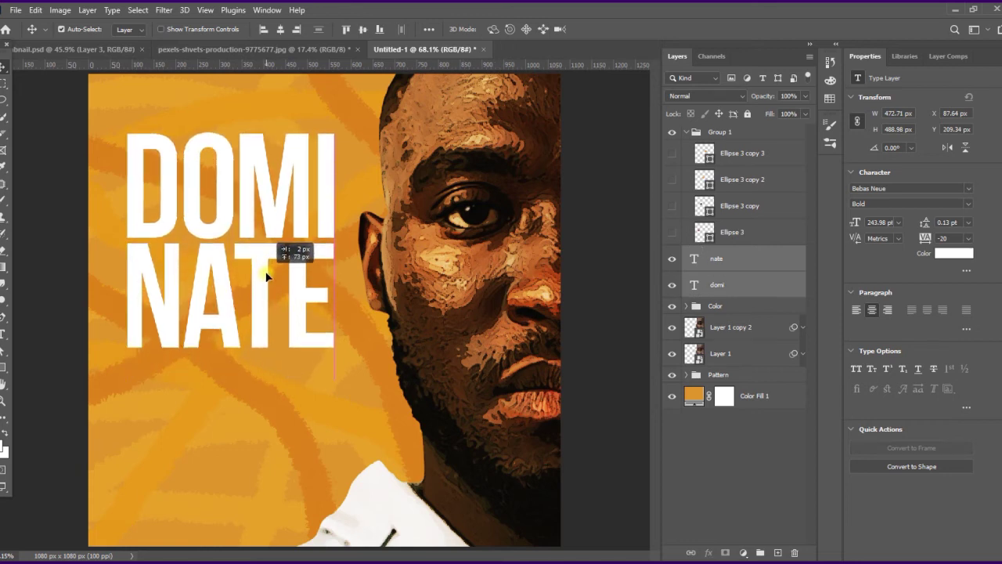
left_click(778, 554)
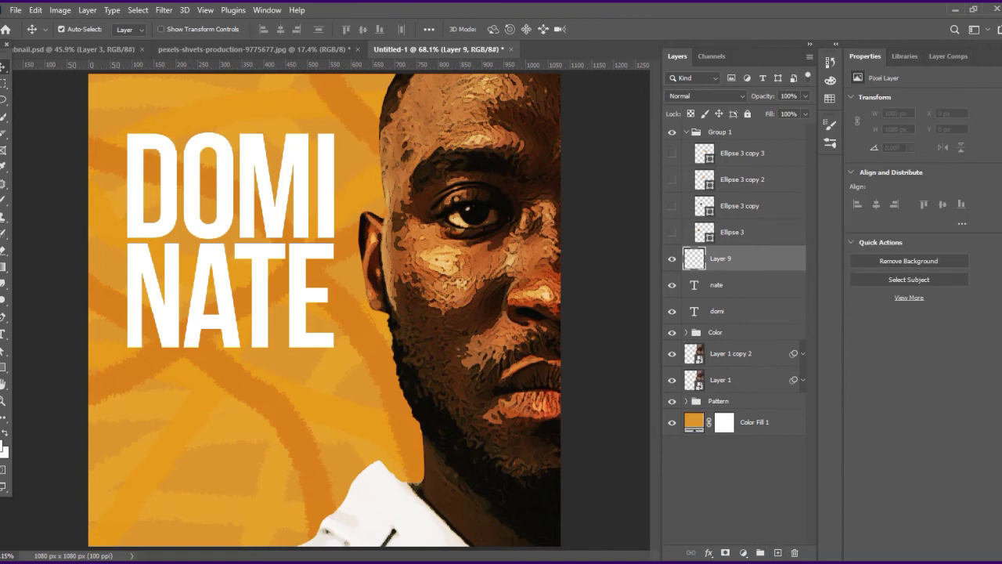
Set the paint colour to a slightly darkened red based on ff0000
left_click(3, 448)
type("ff0000")
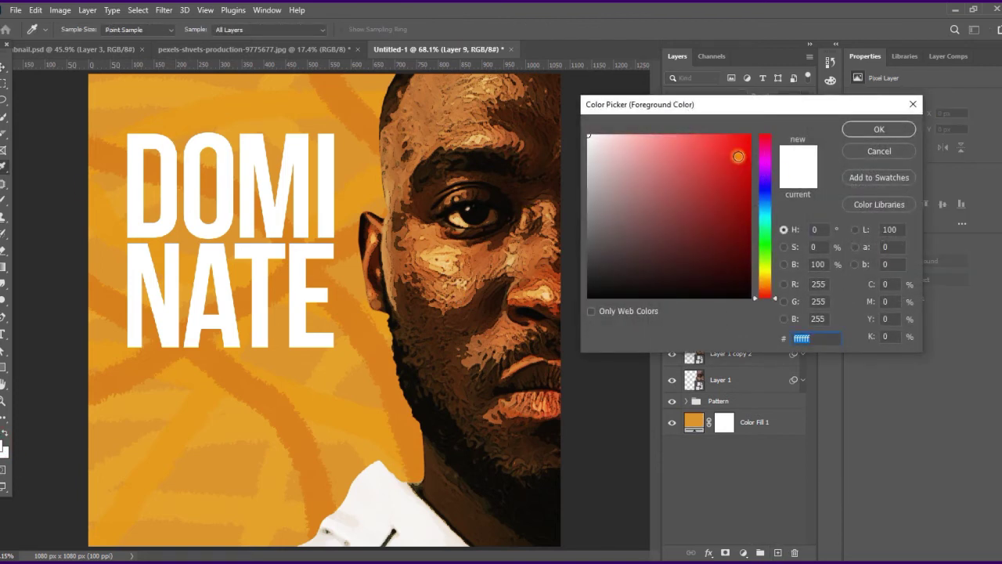
left_click(783, 247)
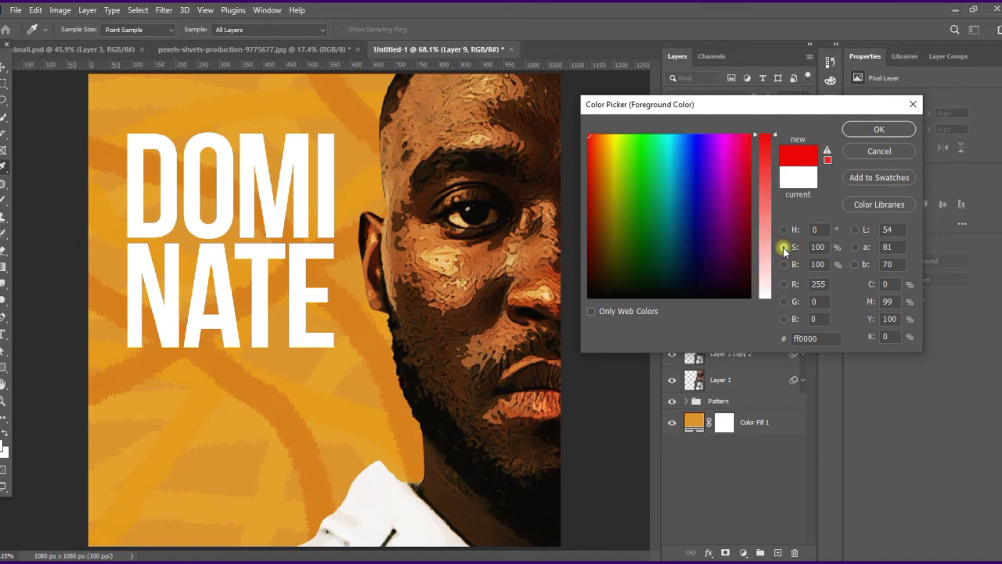
left_click(783, 264)
left_click_drag(765, 141, 765, 155)
left_click(879, 129)
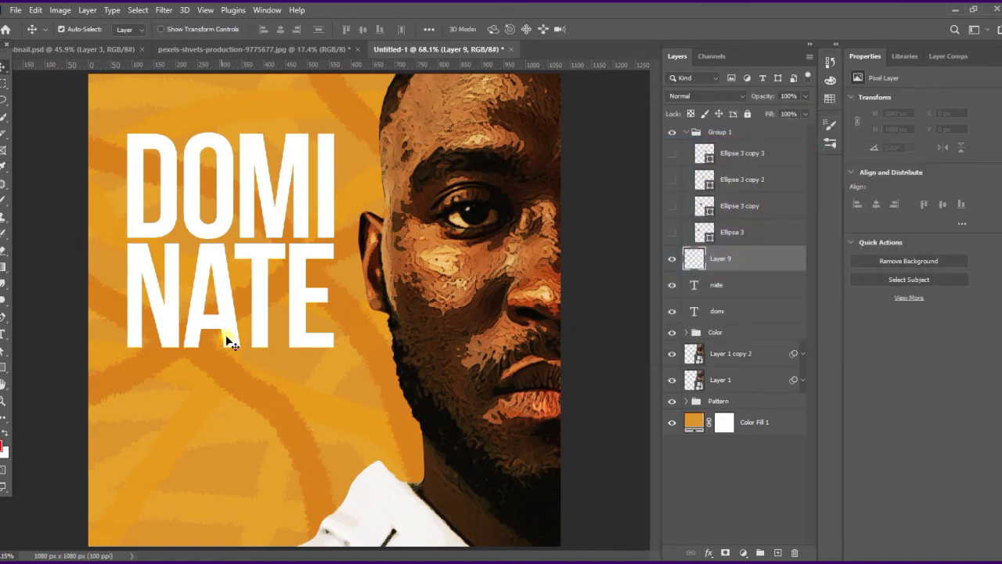
Brush a thick red stroke beneath NATE on Layer 9 and nudge it slightly lower
key("b")
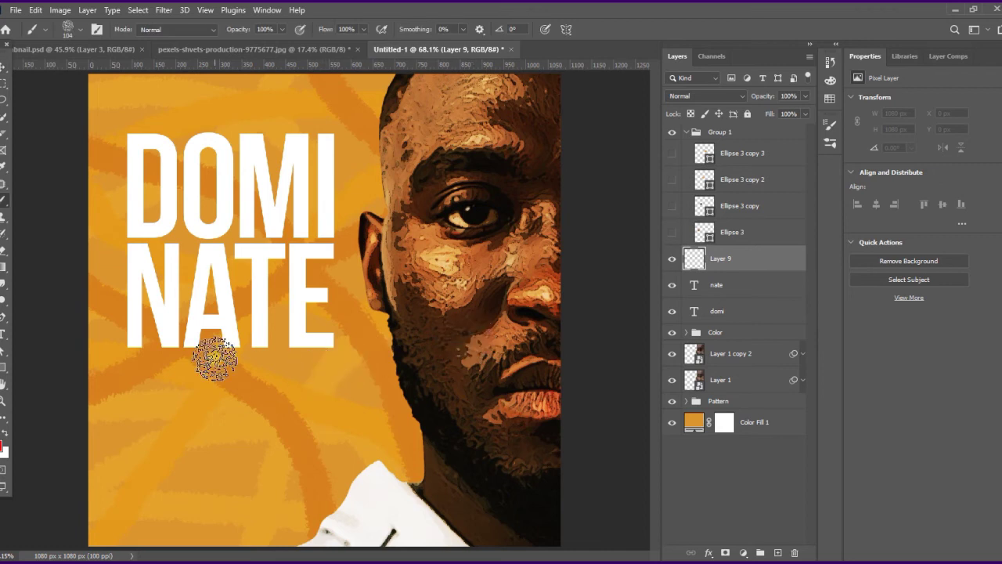
left_click_drag(130, 362, 304, 357)
key("ctrl+z")
left_click_drag(126, 355, 315, 358)
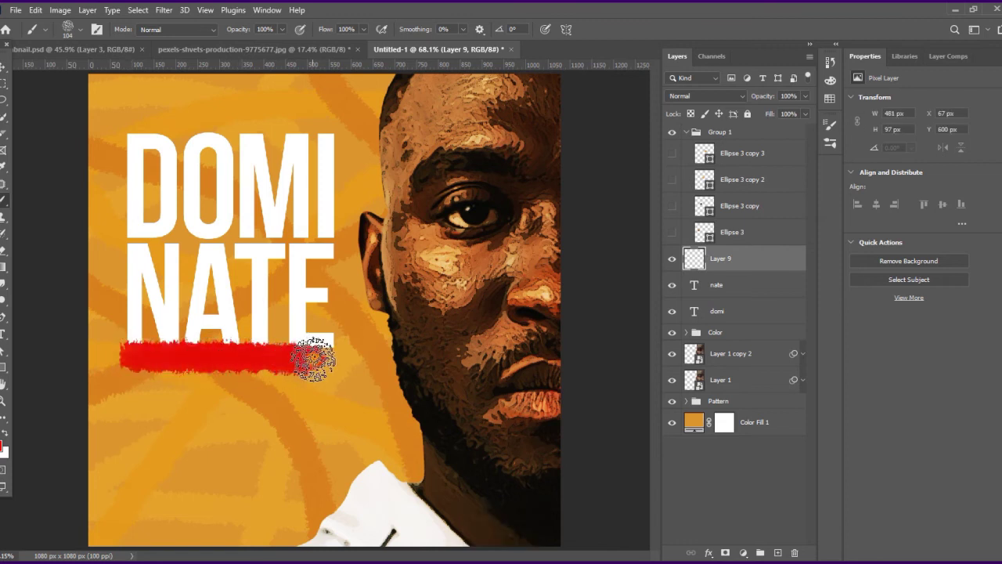
key("ctrl+z")
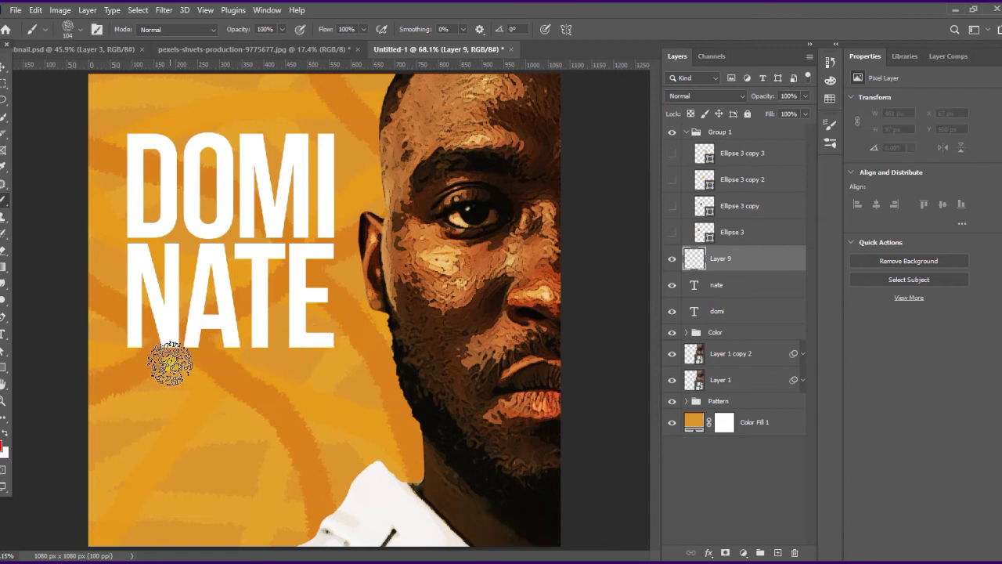
left_click_drag(160, 363, 311, 359)
key("bracketleft")
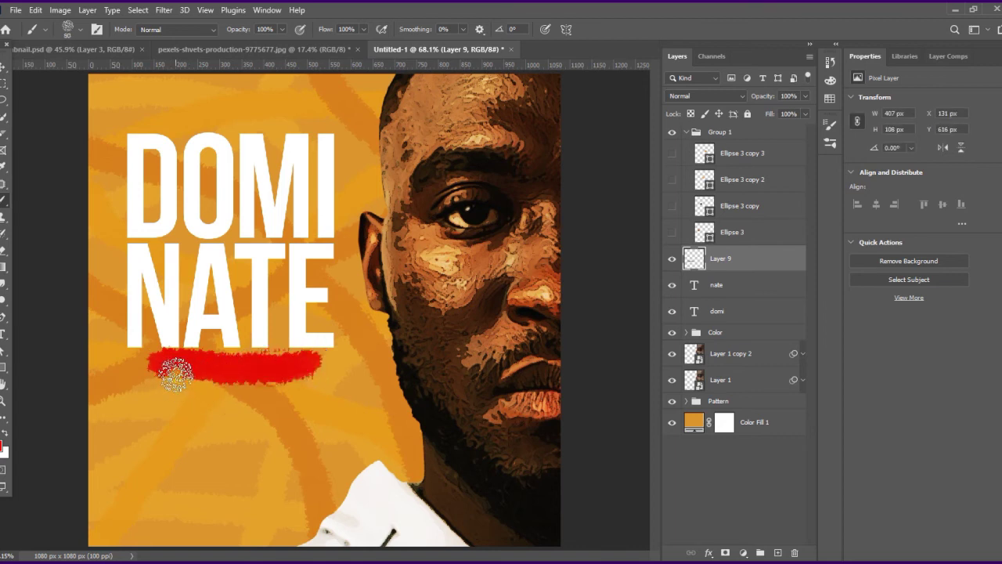
mouse_move(175, 369)
left_mouse_down()
mouse_move(277, 358)
mouse_move(313, 365)
left_mouse_up()
left_click(4, 69)
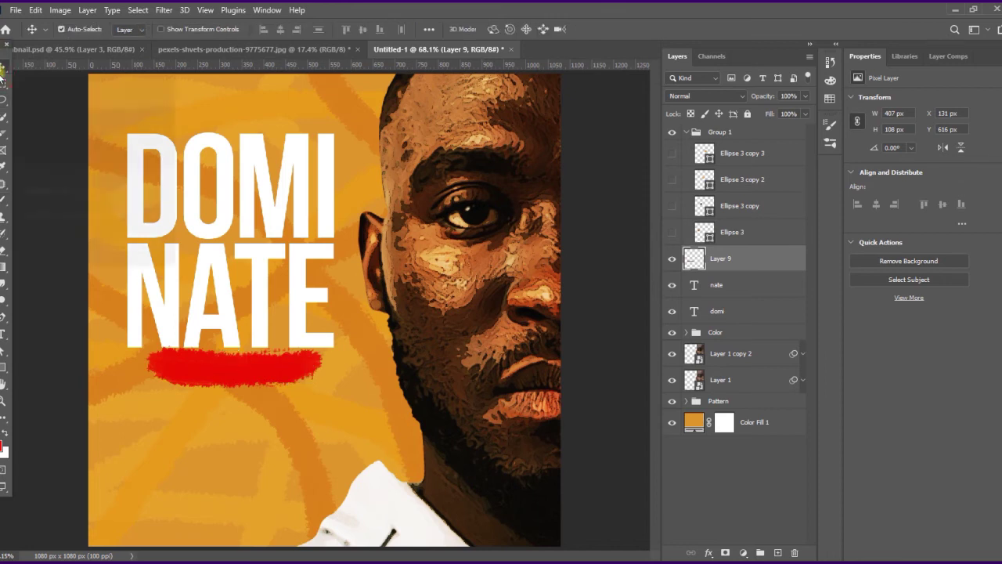
left_click_drag(231, 378, 225, 372)
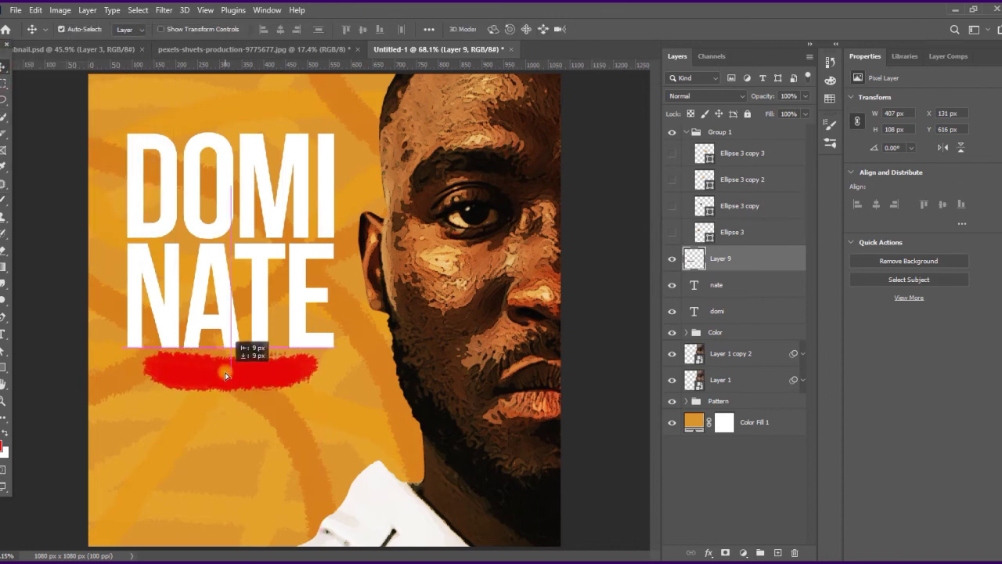
left_click(220, 257)
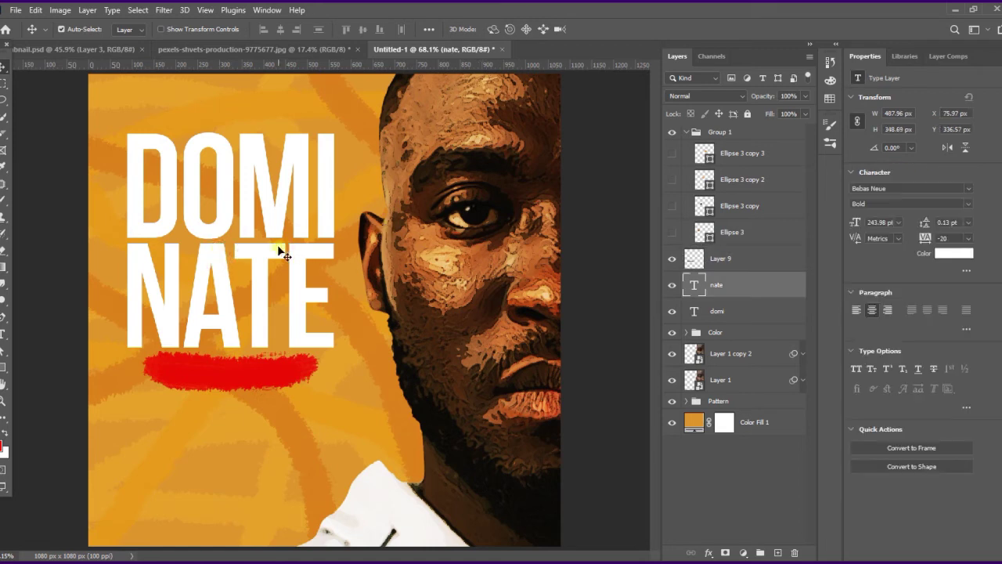
Copy NATE above the stroke layer and shrink the copy onto the red stroke
left_click_drag(221, 262, 228, 418)
left_click_drag(725, 285, 719, 249)
key("ctrl+t")
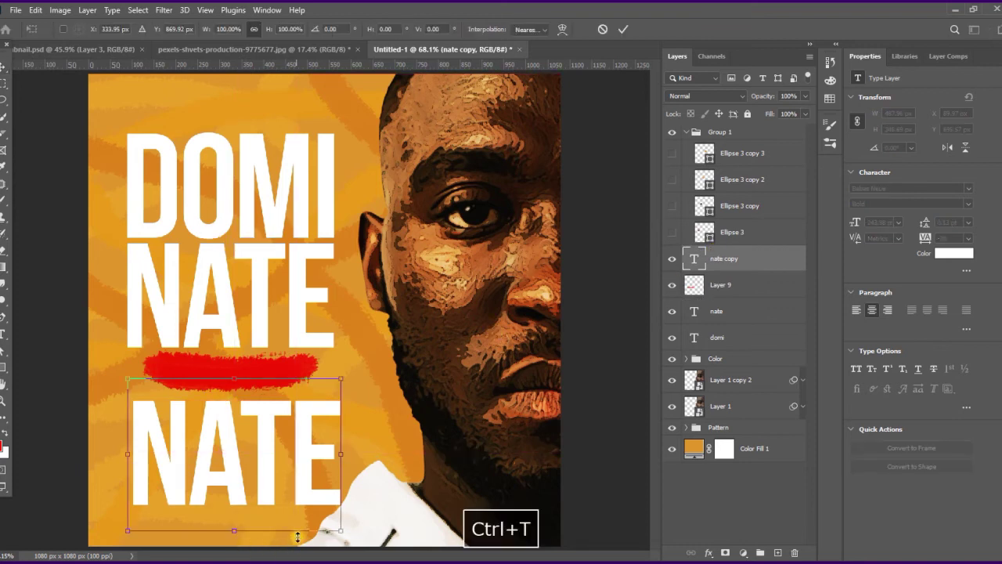
left_click_drag(342, 530, 244, 493)
mouse_move(232, 453)
left_mouse_down()
mouse_move(219, 358)
mouse_move(216, 372)
left_mouse_up()
left_click(622, 30)
Retype the small copy as SEASON 2 and scale it to about 83%
key("t")
double_click(222, 374)
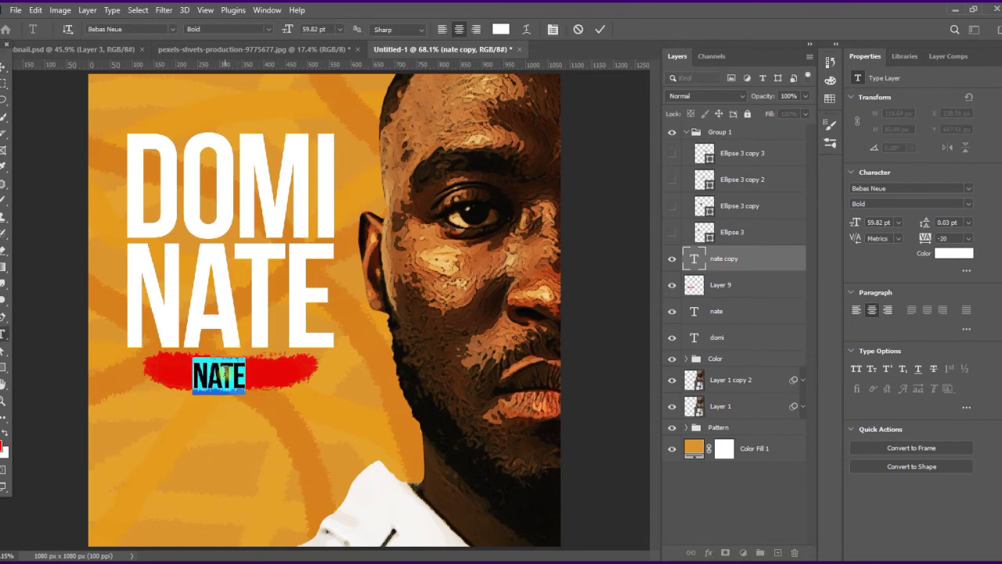
type("SE")
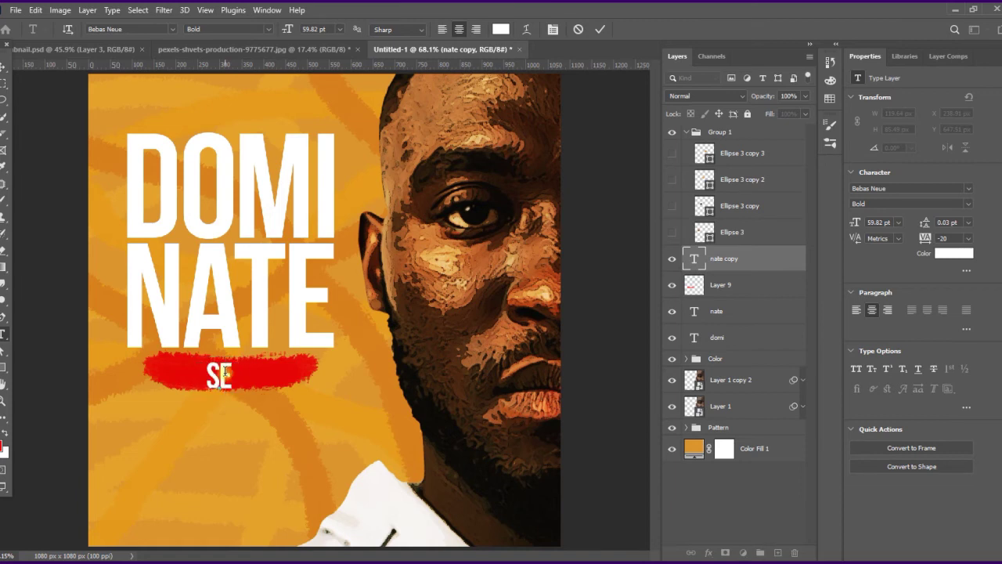
type("ASON")
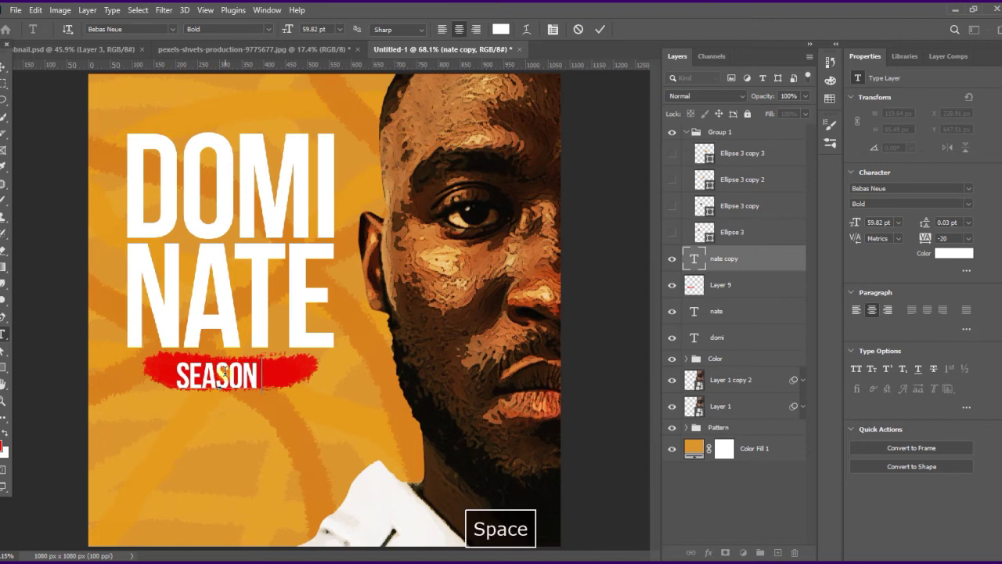
type(" 2")
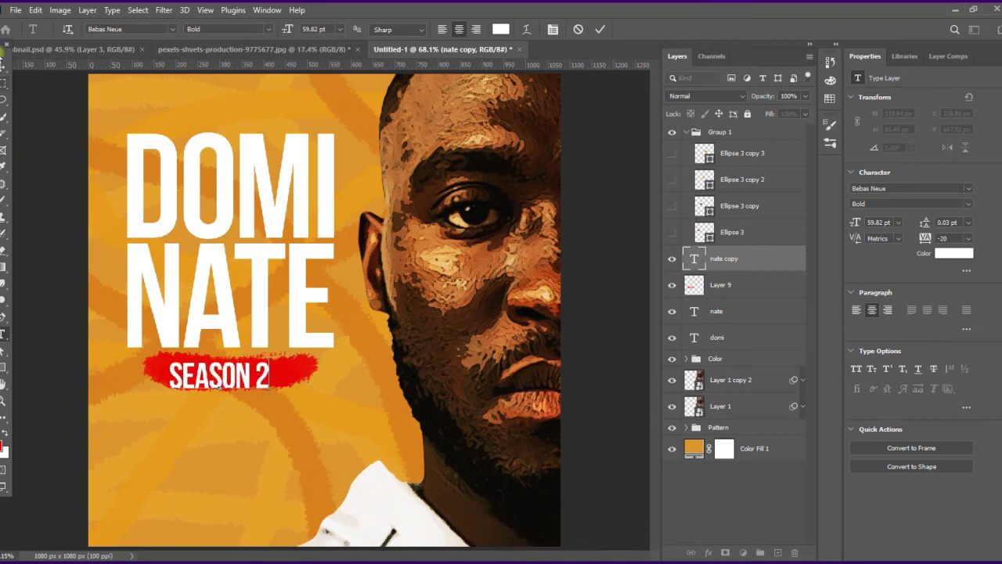
left_click(3, 66)
key("ctrl+t")
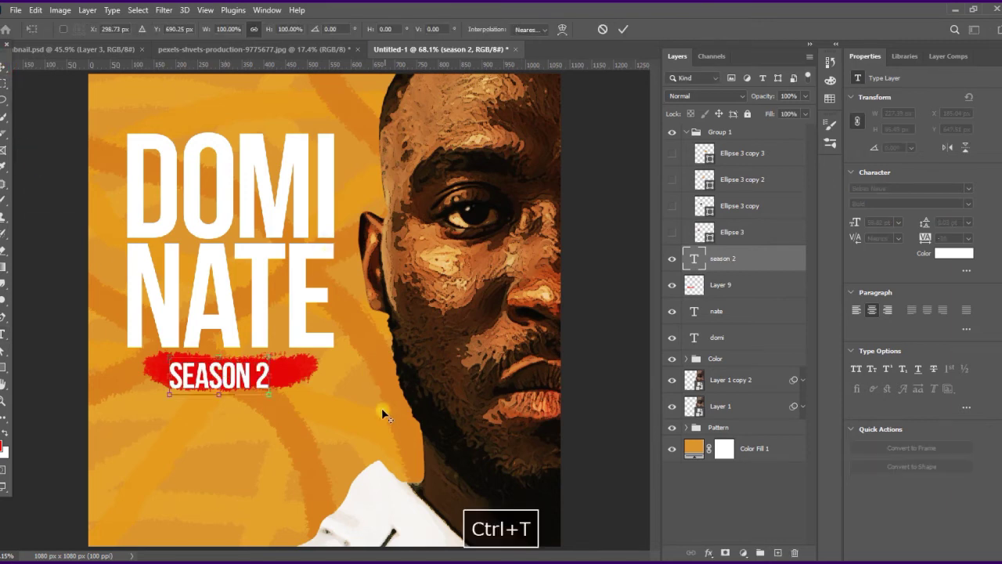
left_click_drag(270, 389, 239, 375)
left_click(623, 29)
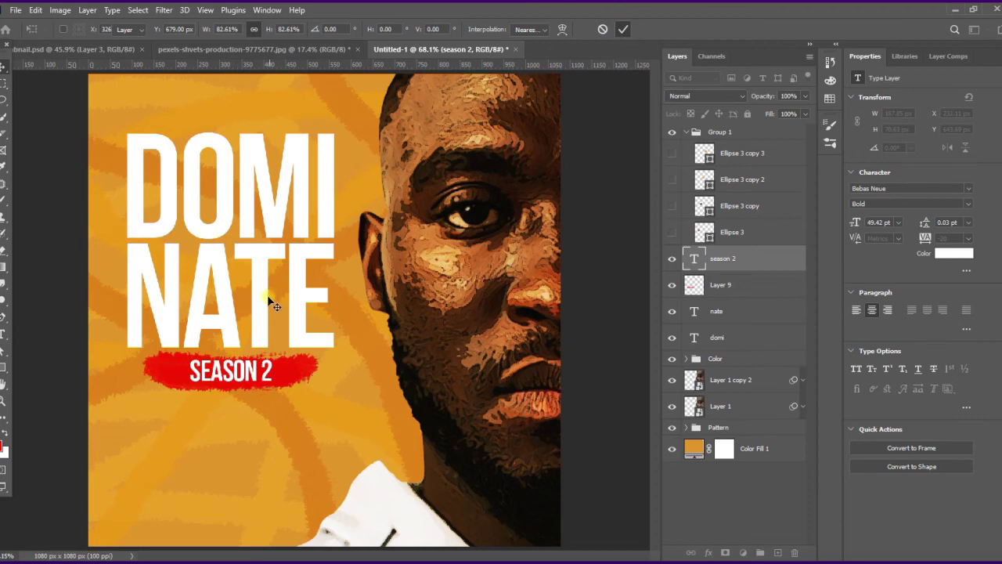
Centre the season 2, Layer 9, nate and domi layers horizontally
left_click(287, 377, "shift")
left_click(254, 318, "shift")
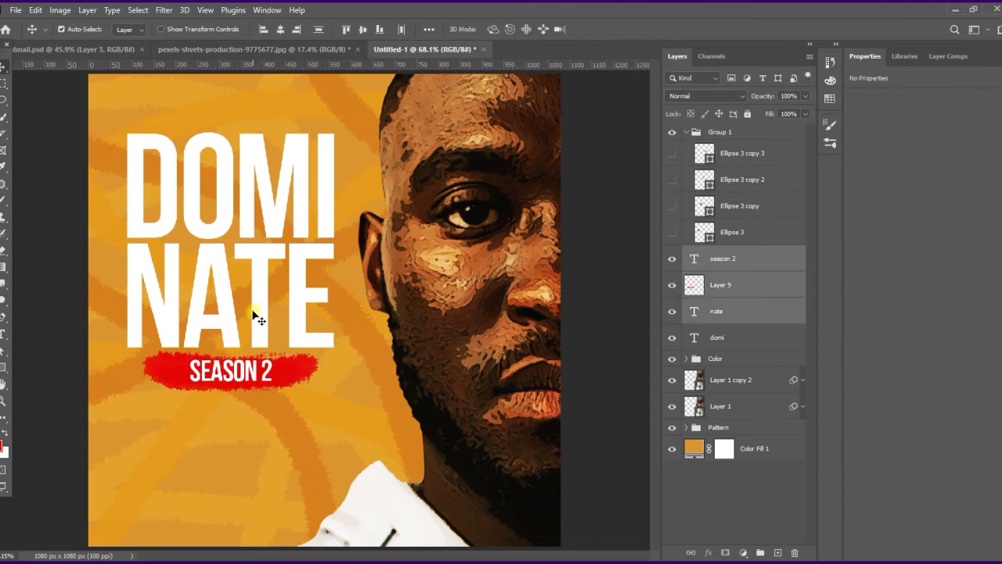
left_click(250, 192, "shift")
left_click(280, 30)
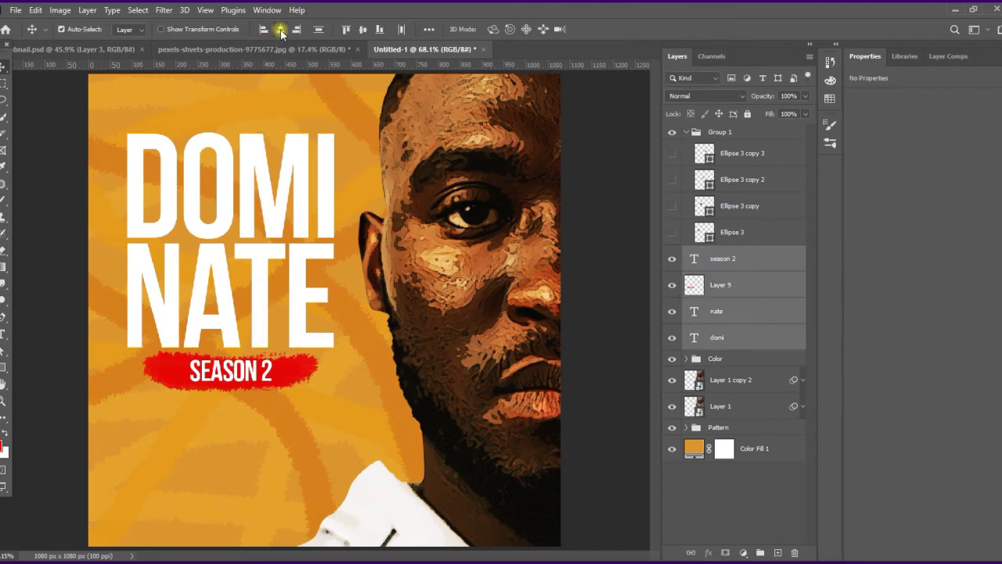
left_click(66, 302)
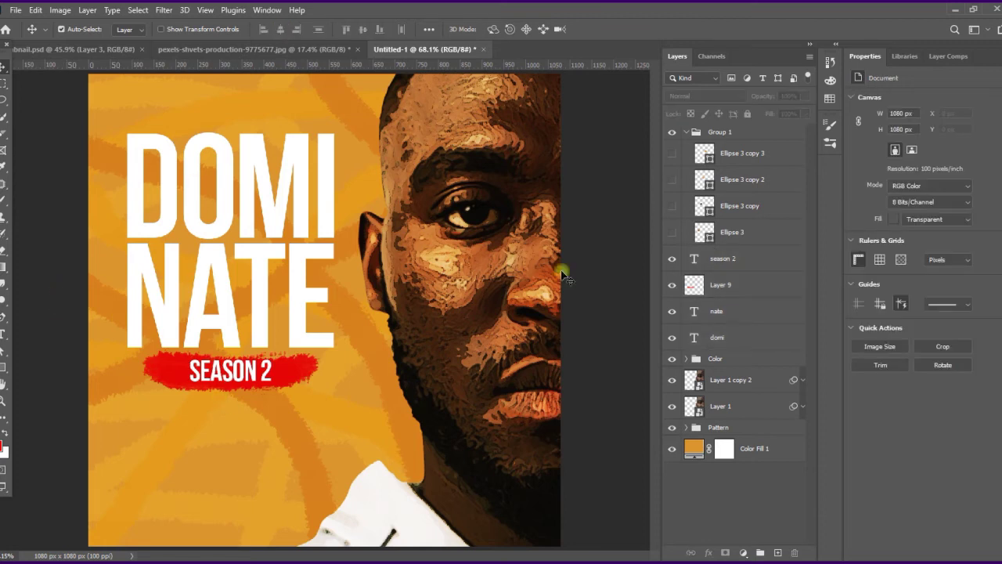
left_click(744, 260)
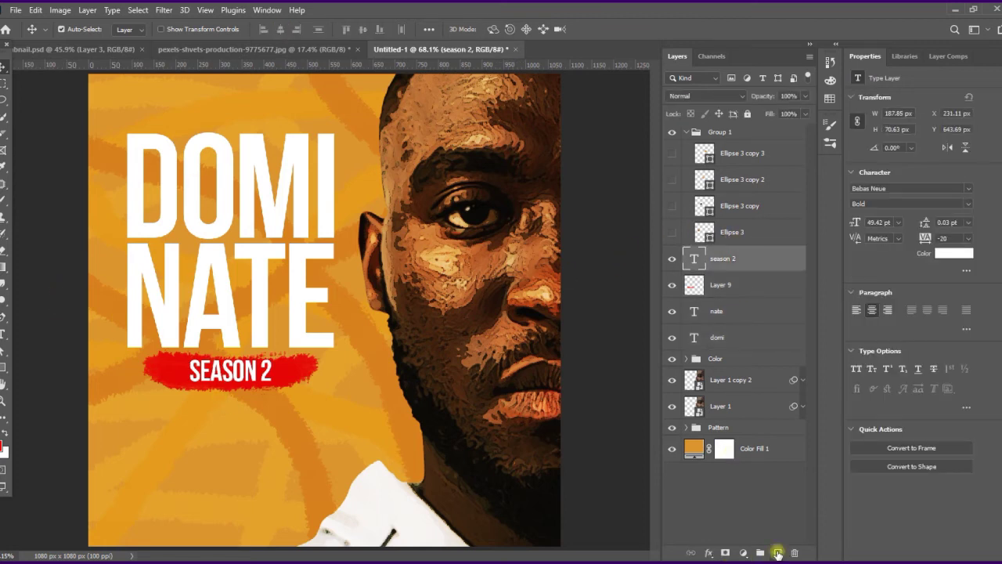
On a new layer, type the author's name in small white text below the stroke, removing a stray space
left_click(777, 553)
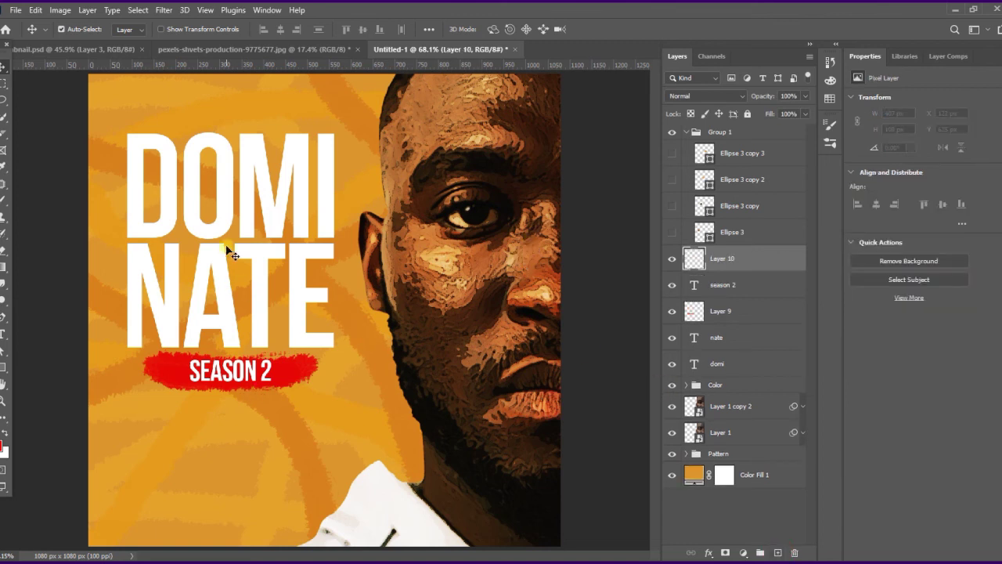
left_click(2, 334)
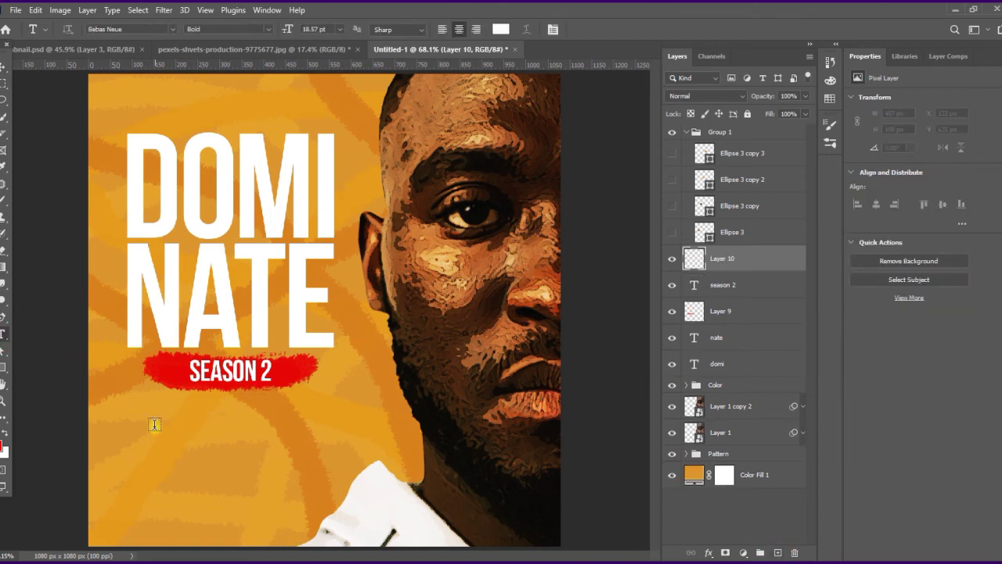
left_click(154, 425)
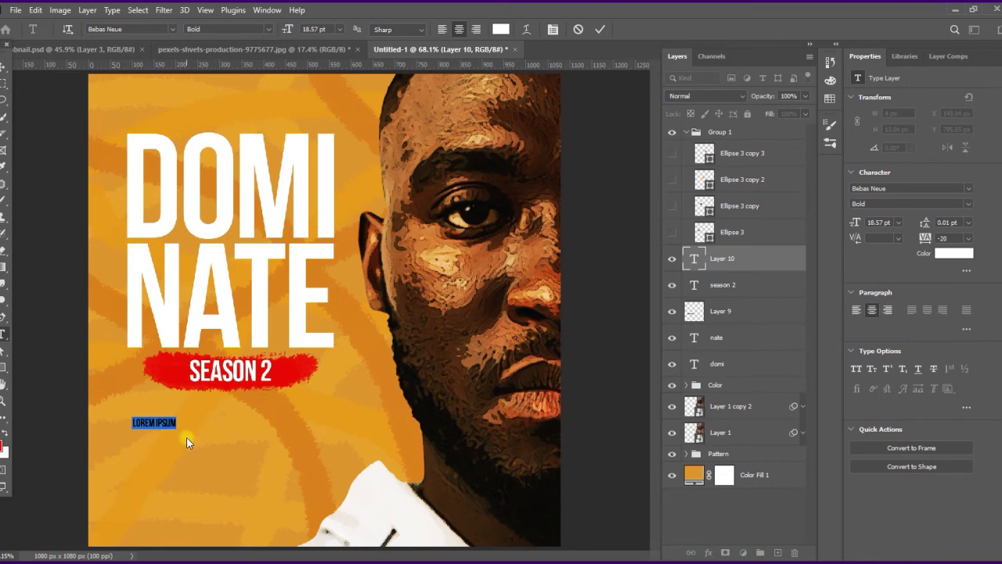
type("Y")
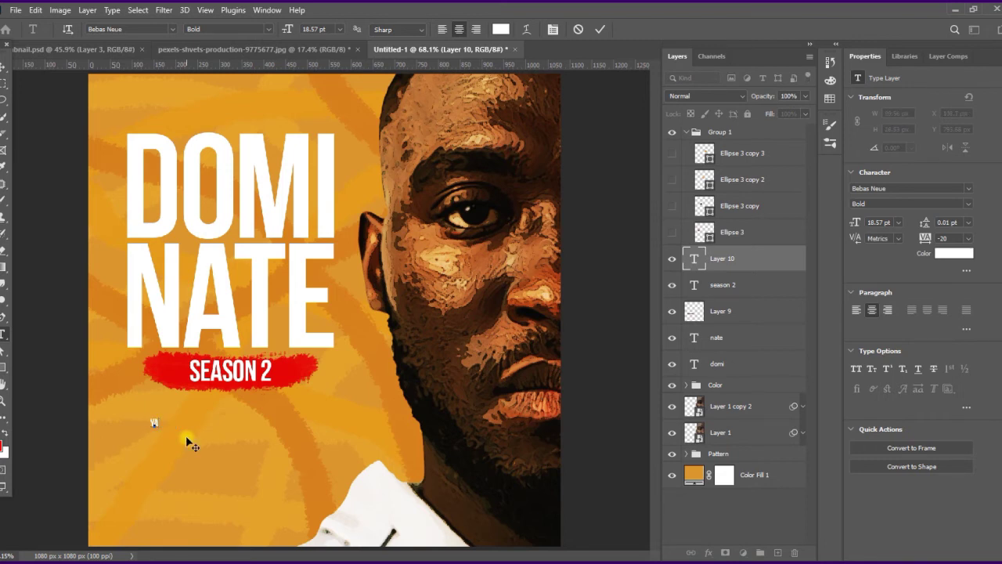
type("AN")
type("N ")
type("PSA")
type("L M")
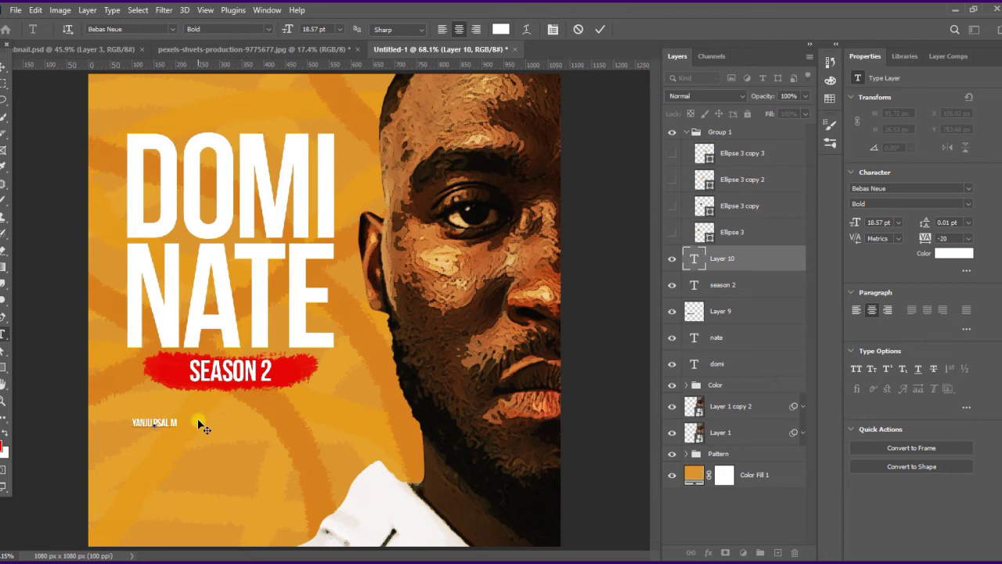
key("Left")
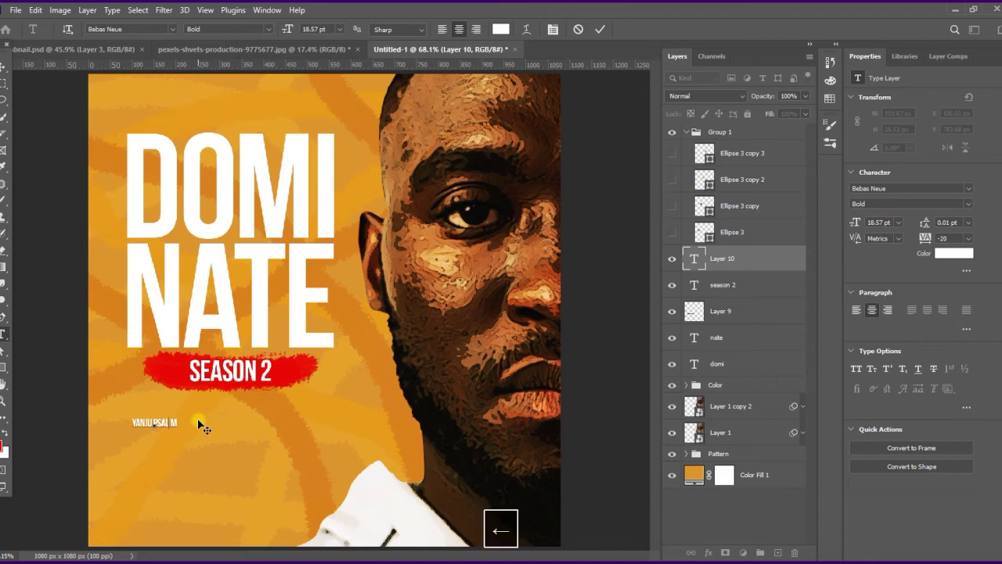
key("BackSpace")
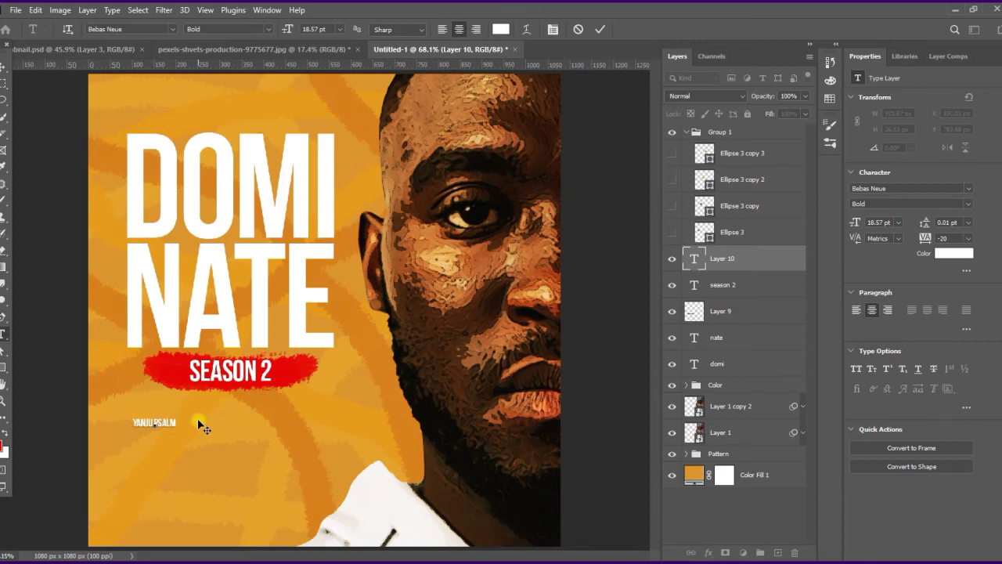
key("ctrl+t")
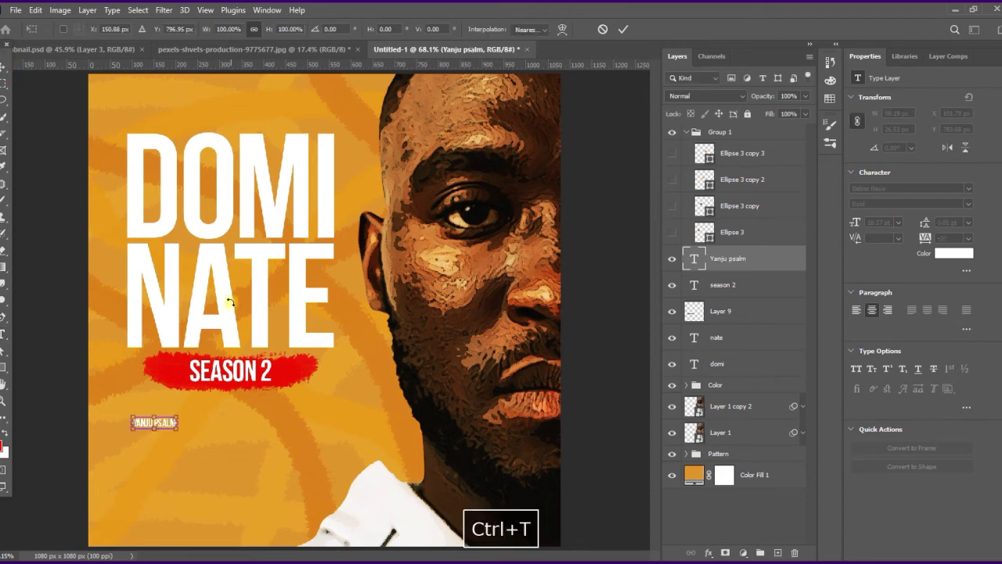
Enlarge the name text about threefold and apply the Black Signature font
left_click_drag(180, 425, 278, 441)
left_click(624, 29)
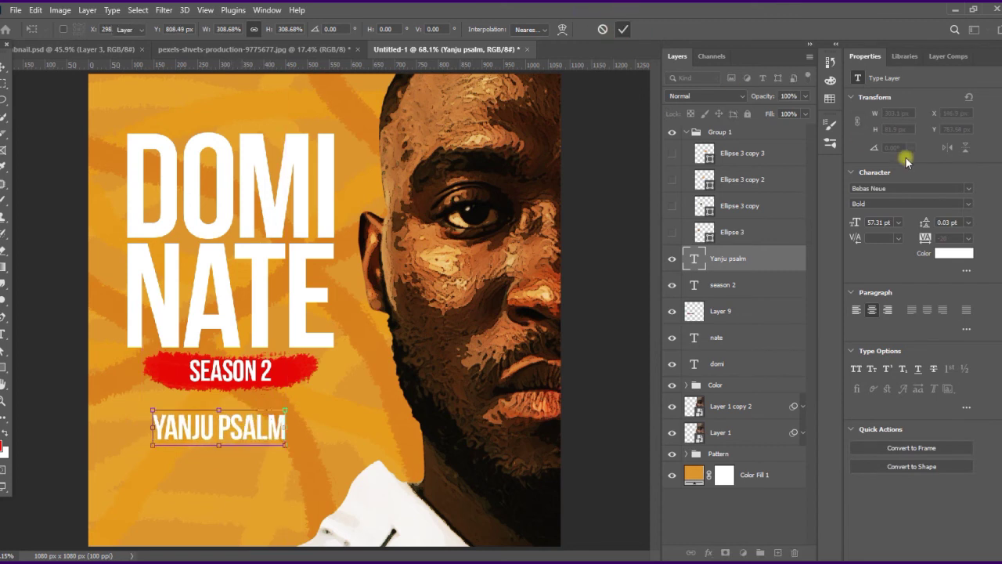
type("sig")
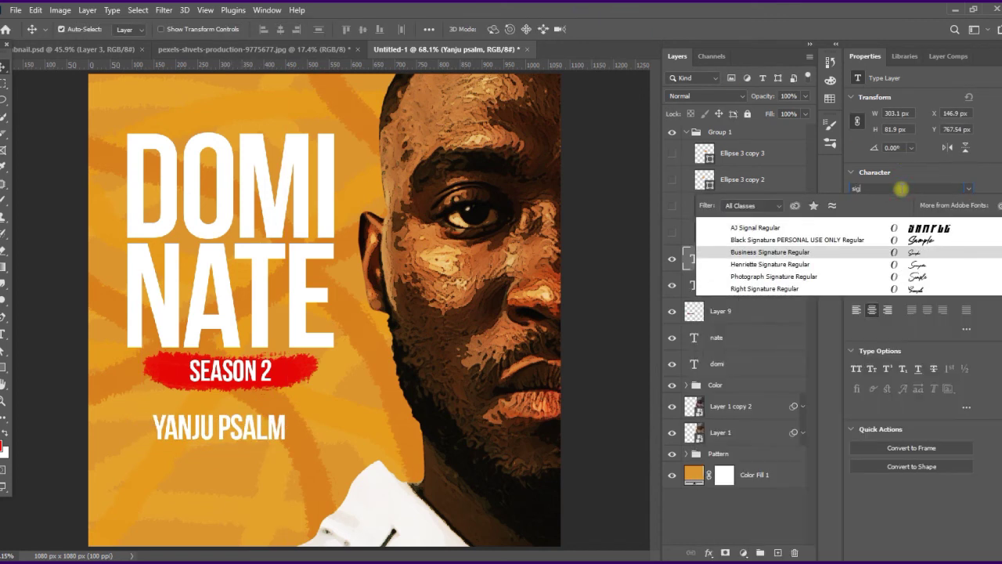
type("nature PERSONAL USE O...")
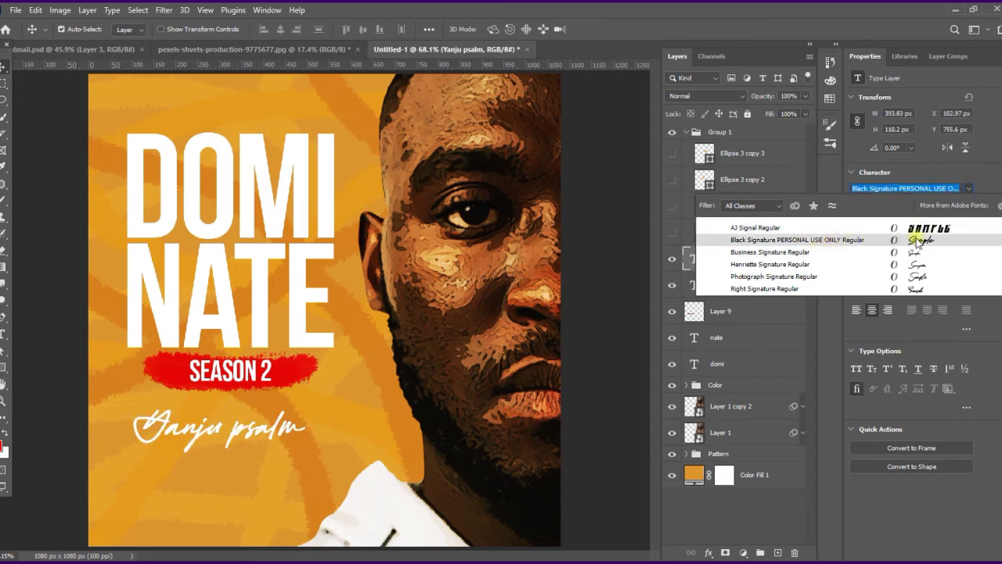
left_click(918, 241)
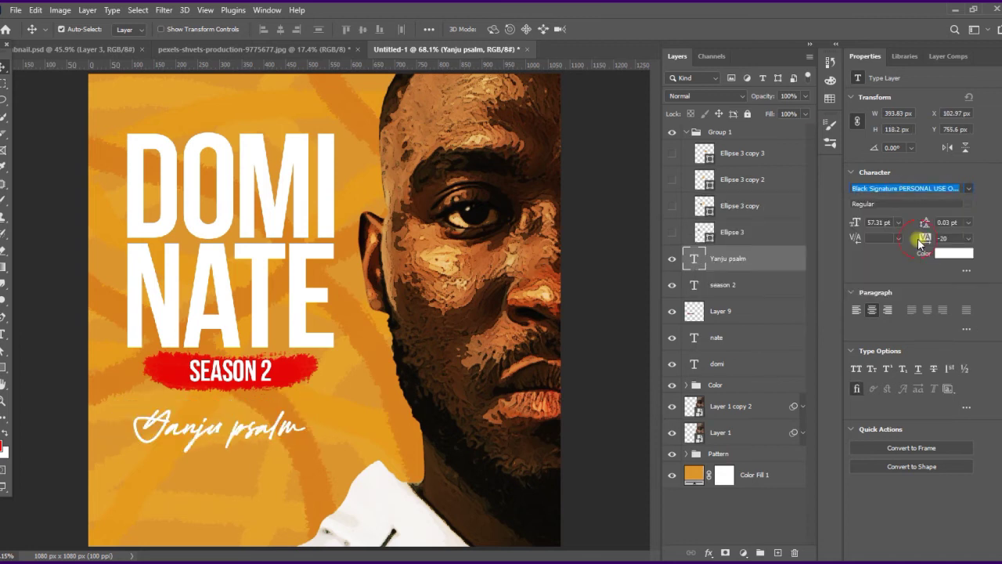
Capitalise the first letter of the signature's second word and nudge the signature up and right
double_click(245, 433)
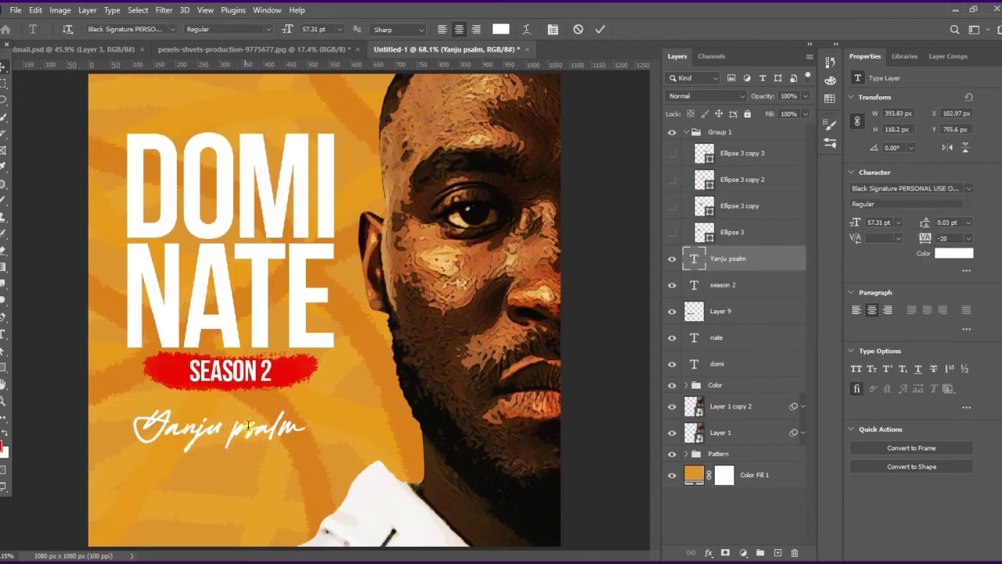
double_click(243, 430)
left_click(238, 429)
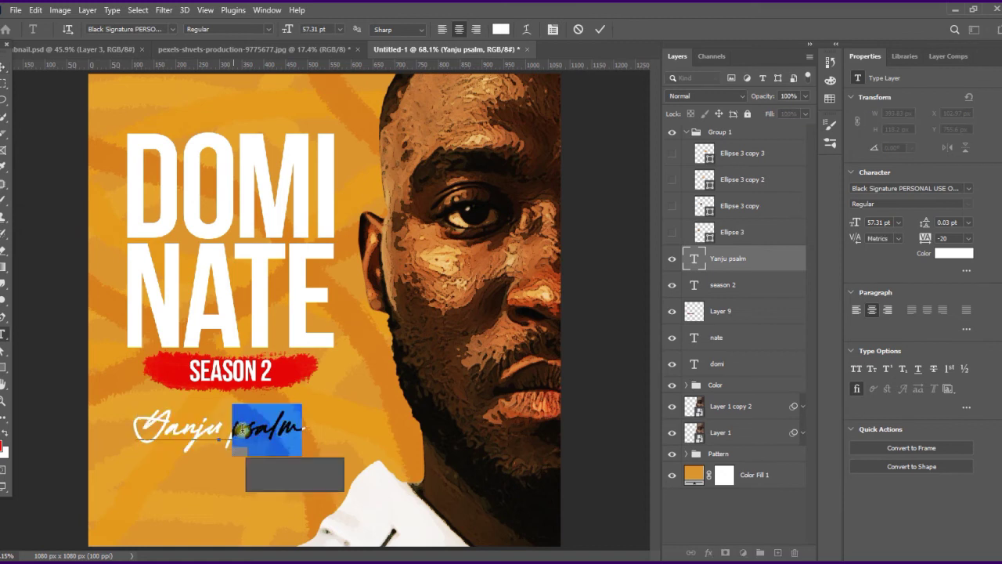
double_click(245, 427)
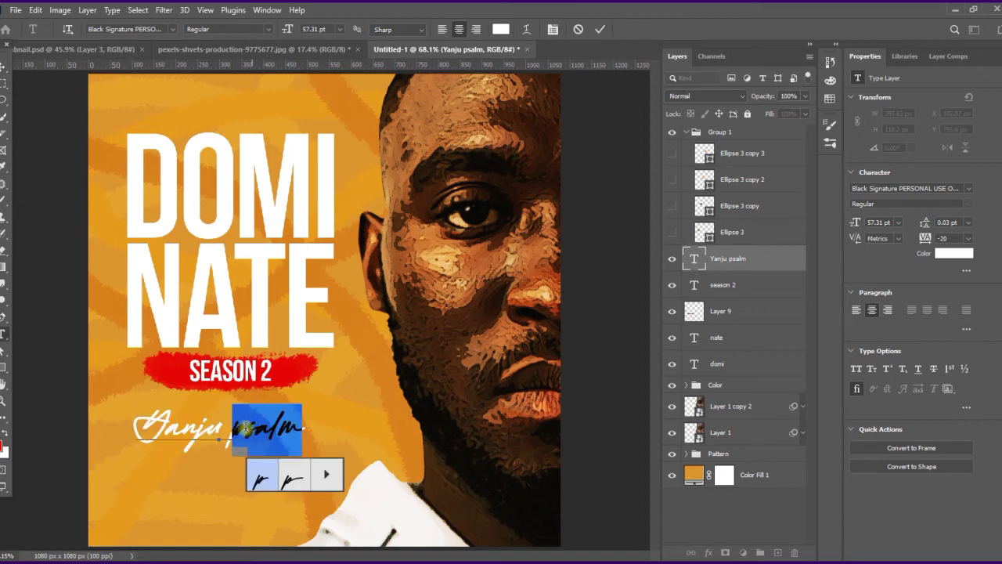
left_click(230, 429)
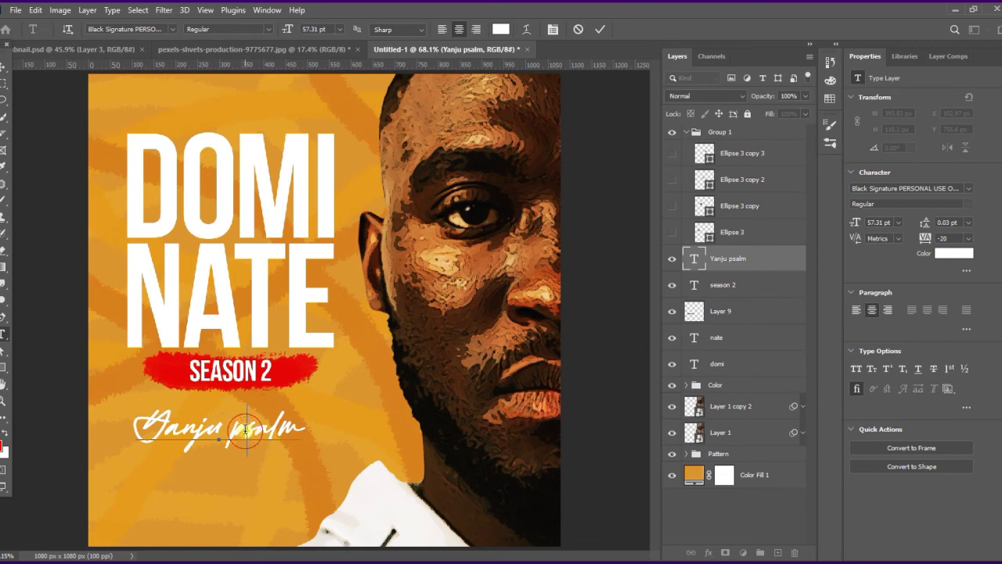
key("BackSpace")
type("P")
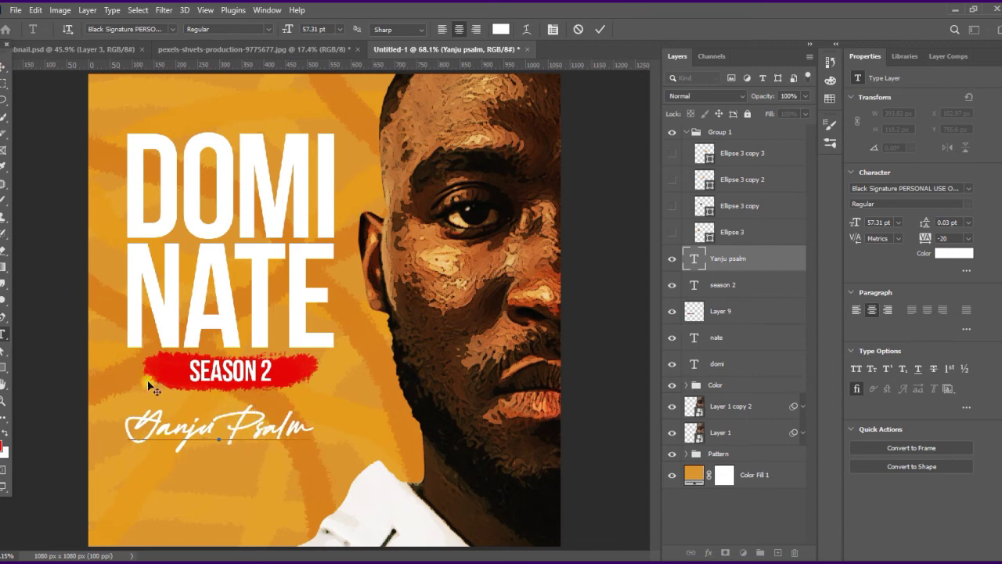
left_click_drag(146, 421, 141, 426)
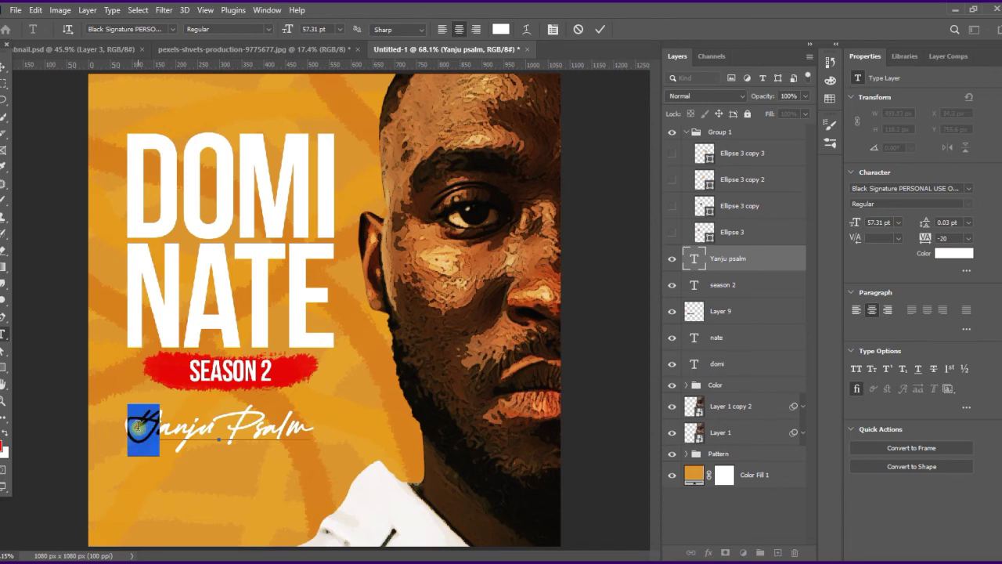
left_click(137, 427)
left_click(3, 68)
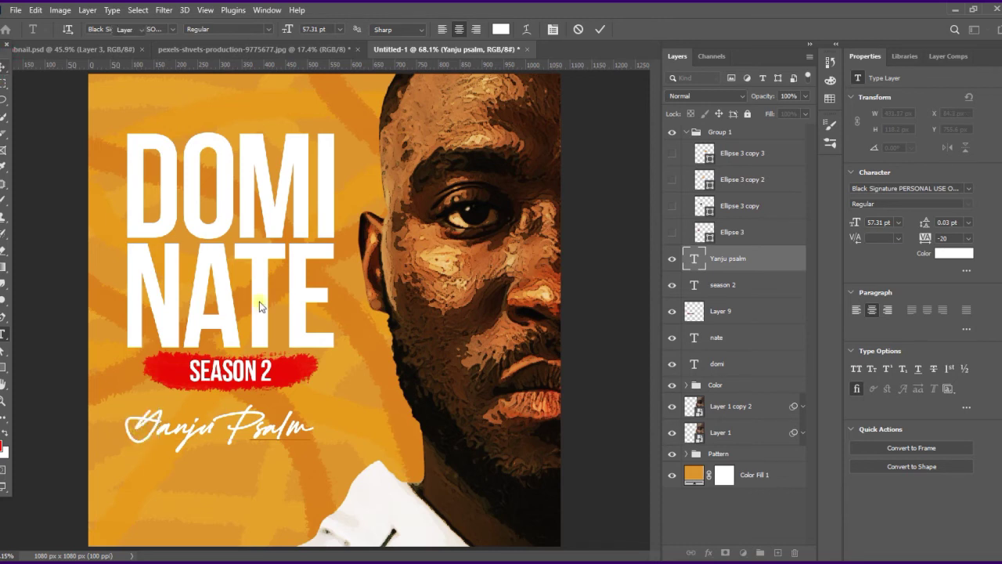
left_click_drag(235, 431, 250, 426)
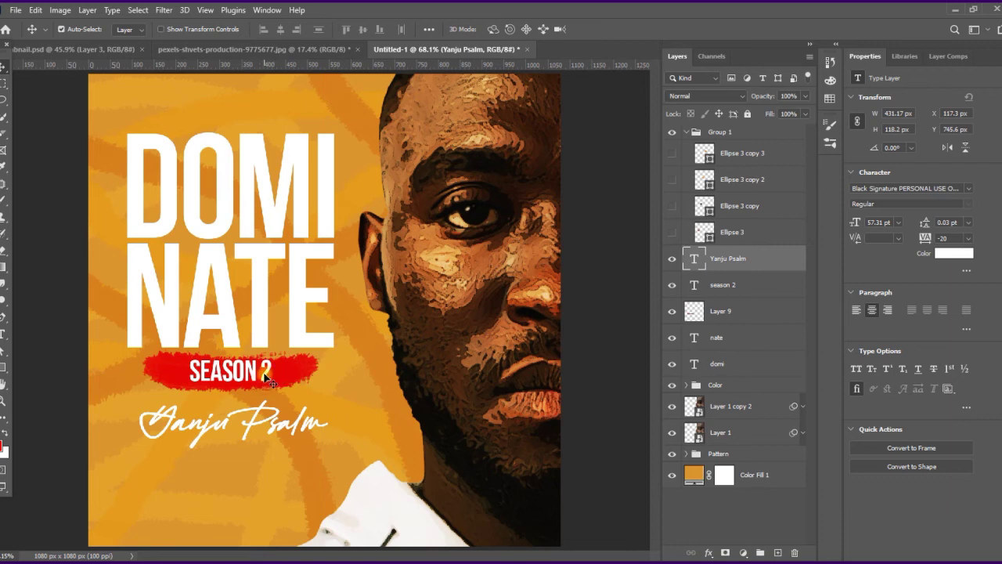
Group the domi, nate, Layer 9 and season 2 layers into a group named Text
left_click(274, 372, "shift")
left_click(294, 348, "shift")
left_click(298, 299, "shift")
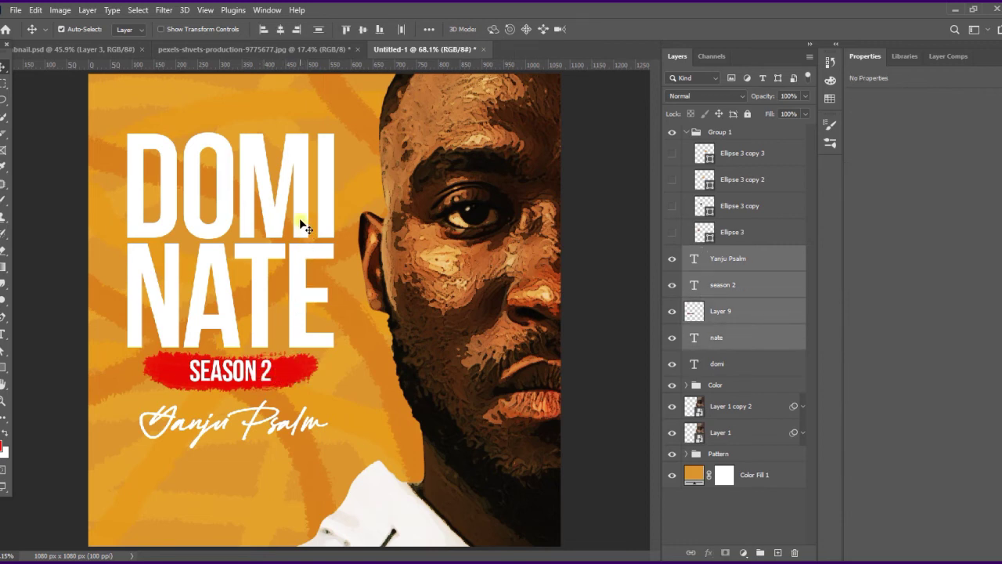
left_click(304, 226, "shift")
key("ctrl+g")
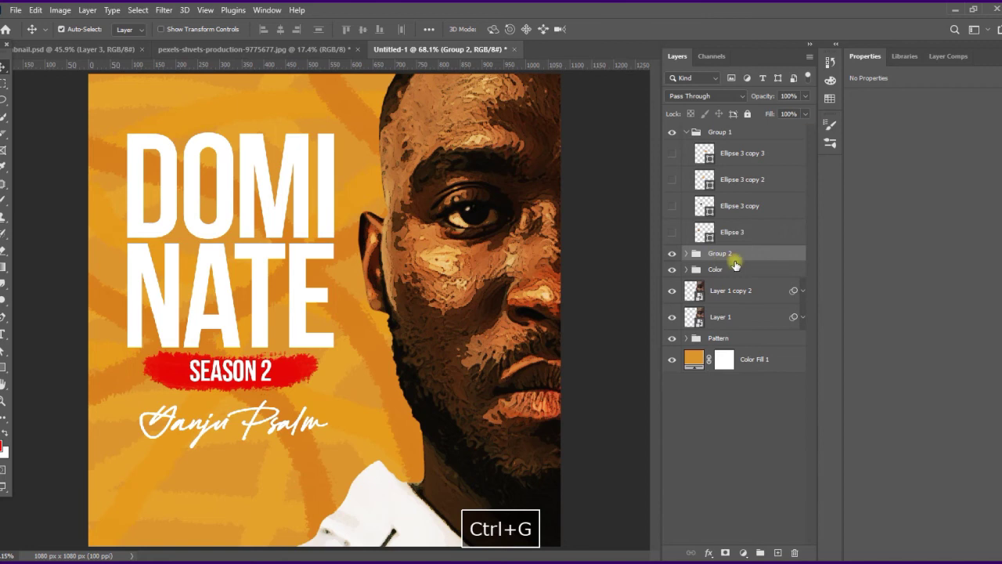
left_click(728, 253)
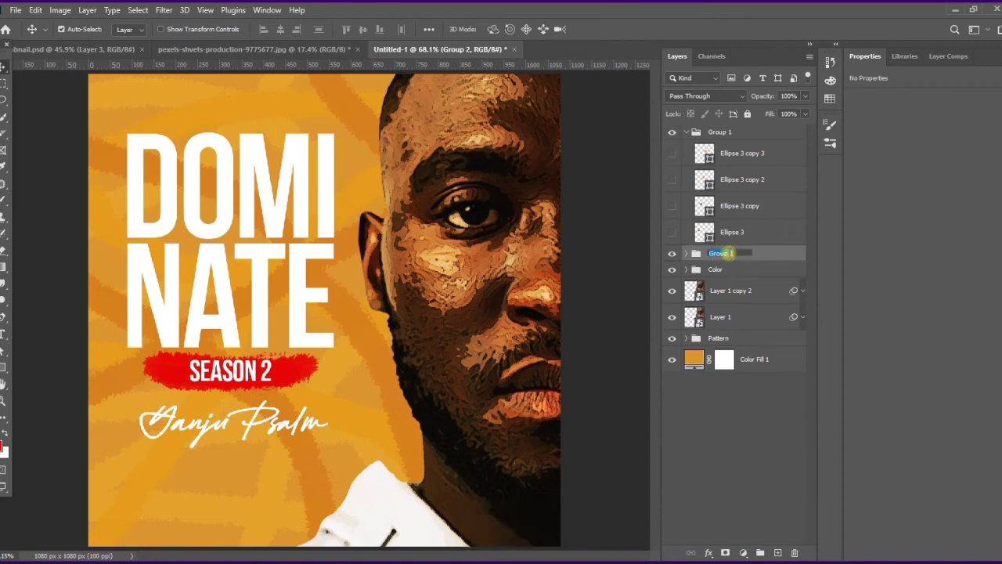
key("Return")
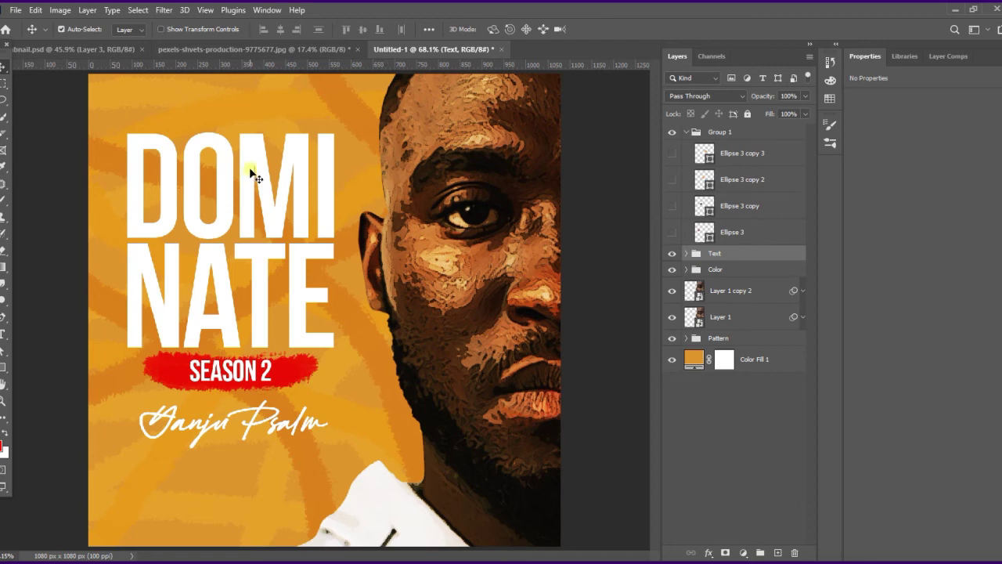
Move the Text group down slightly
key("ctrl+t")
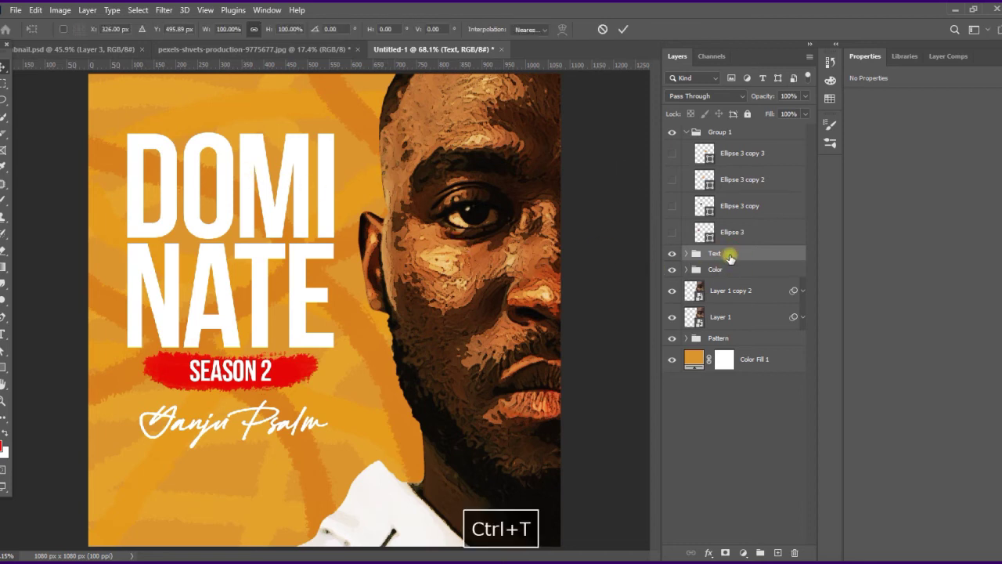
mouse_move(256, 178)
left_mouse_down()
mouse_move(258, 198)
mouse_move(258, 189)
left_mouse_up()
left_click(620, 30)
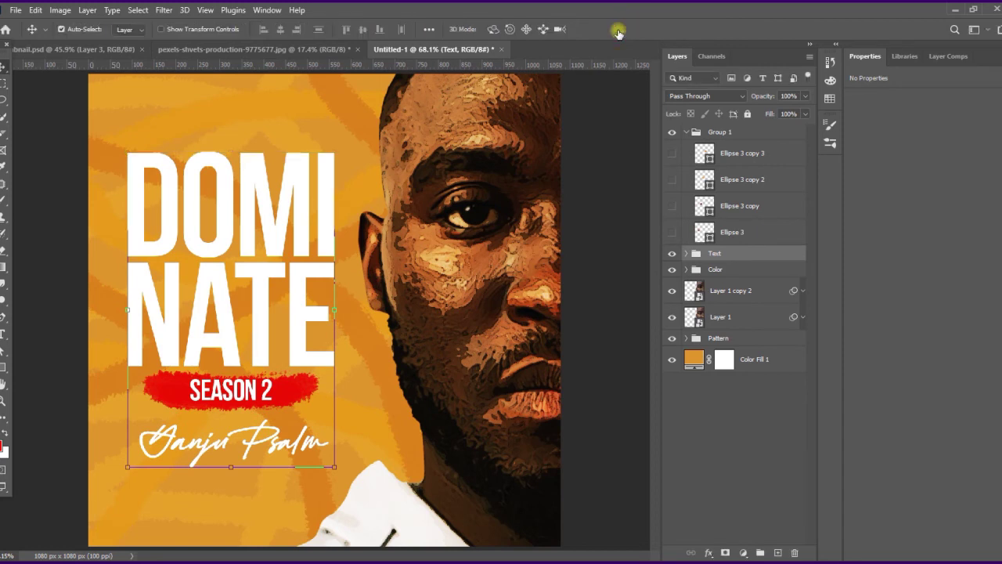
Skew the Text group slightly, enlarge it to about 106.56% and move it up
key("ctrl+t")
right_click(266, 223)
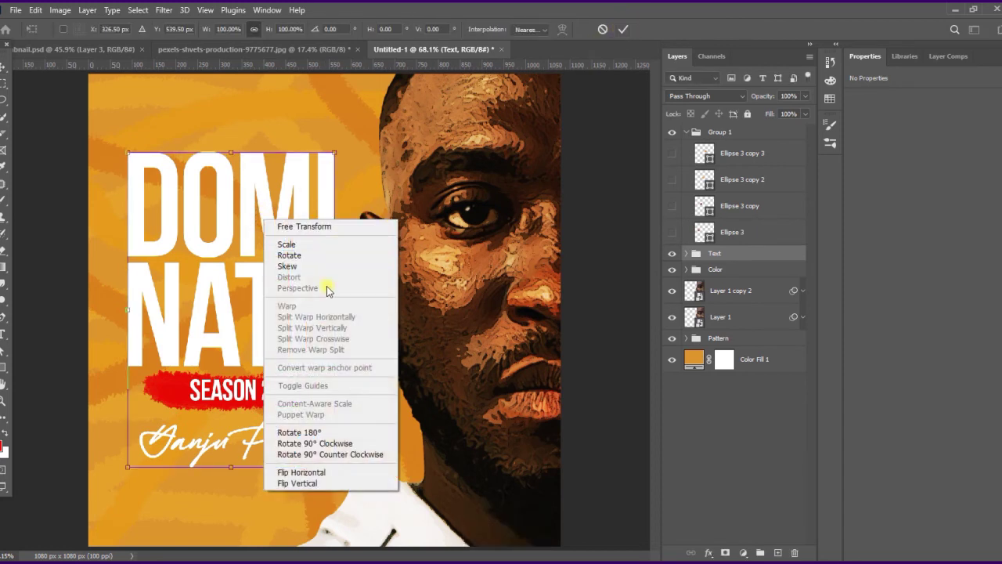
left_click(295, 266)
mouse_move(336, 315)
left_mouse_down()
mouse_move(342, 287)
mouse_move(336, 298)
left_mouse_up()
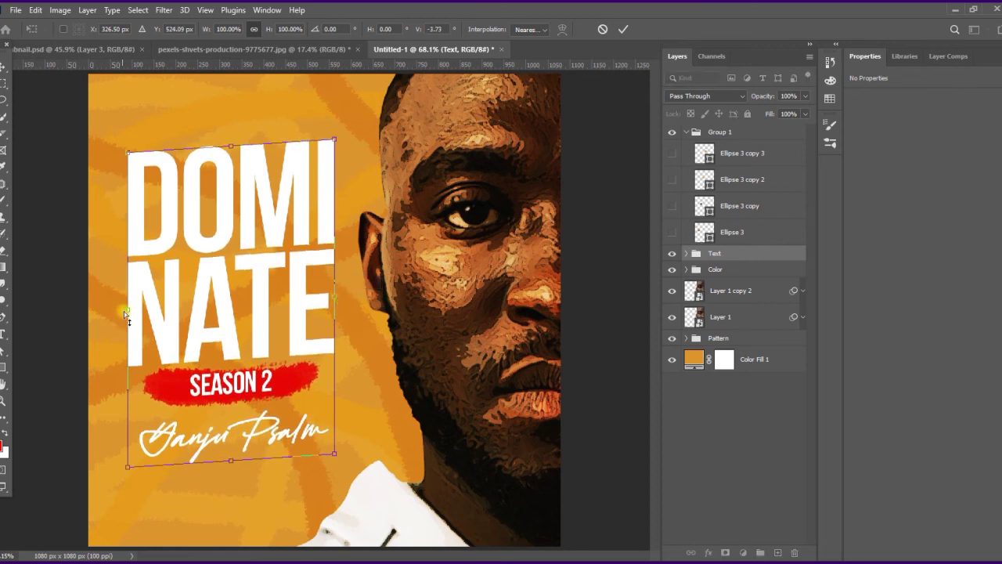
left_click_drag(129, 313, 129, 316)
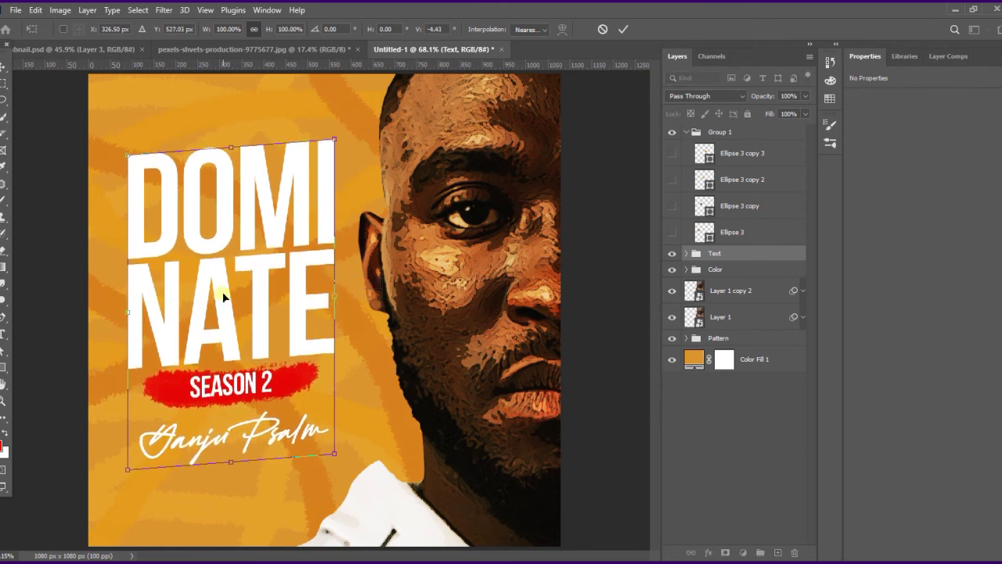
right_click(251, 261)
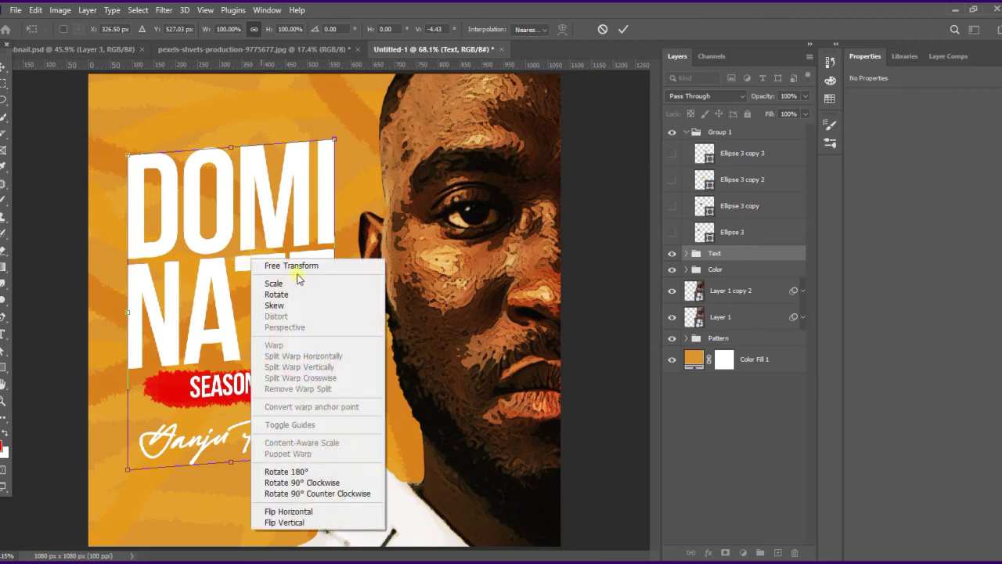
left_click(294, 285)
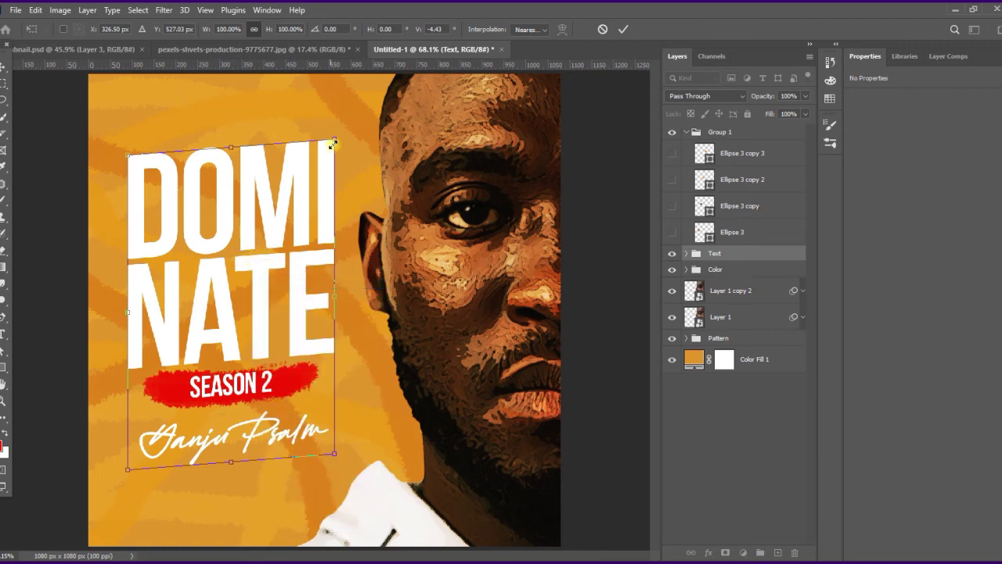
mouse_move(336, 137)
left_mouse_down()
mouse_move(350, 126)
mouse_move(341, 129)
left_mouse_up()
left_click_drag(256, 300, 256, 288)
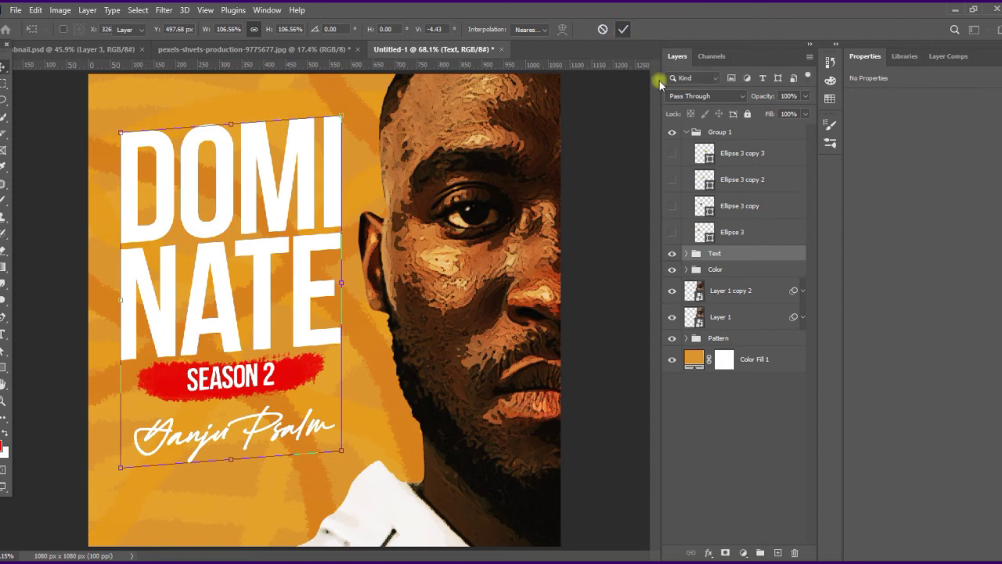
key("Return")
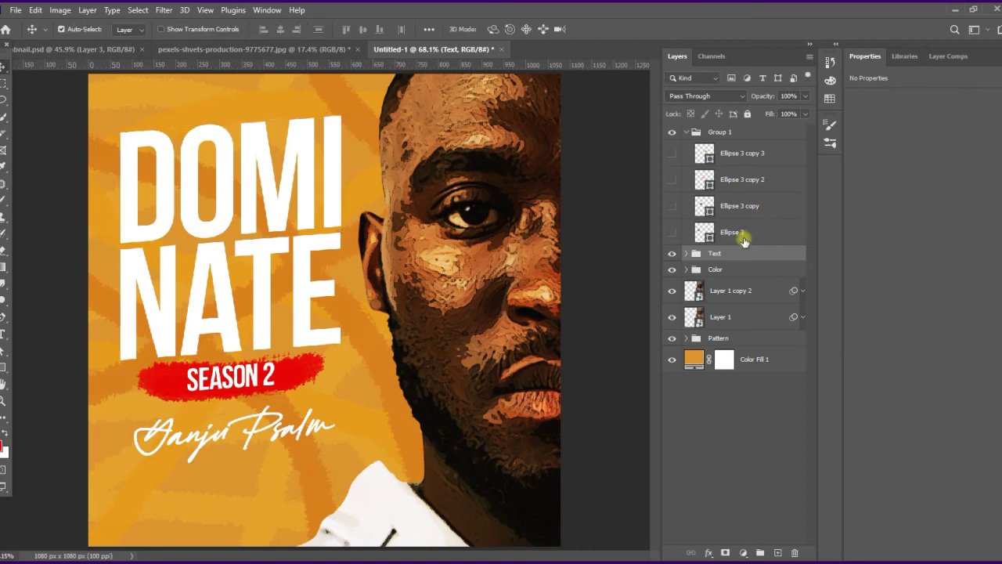
Draw a rectangle bar across the bottom of the poster
left_click(782, 554)
left_click(4, 374)
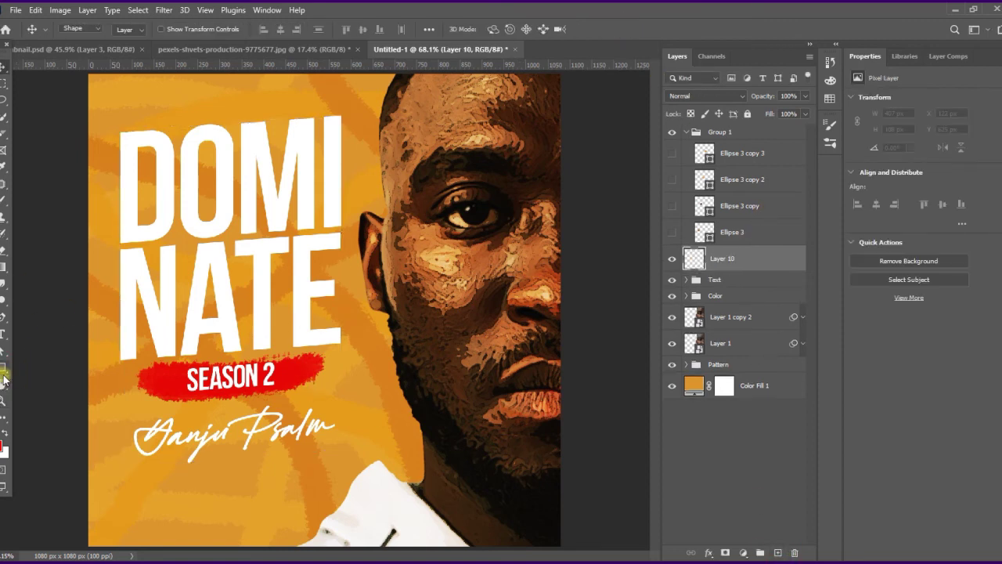
right_click(4, 379)
left_click(51, 365)
left_click_drag(68, 502, 630, 553)
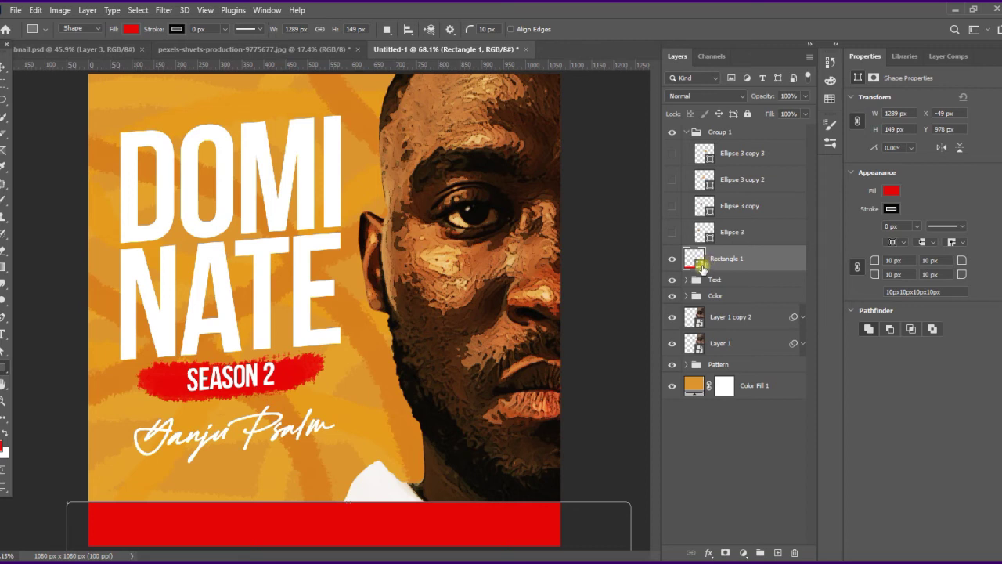
Fill the bar with dark brown #301502, sampled from the face and adjusted
double_click(699, 264)
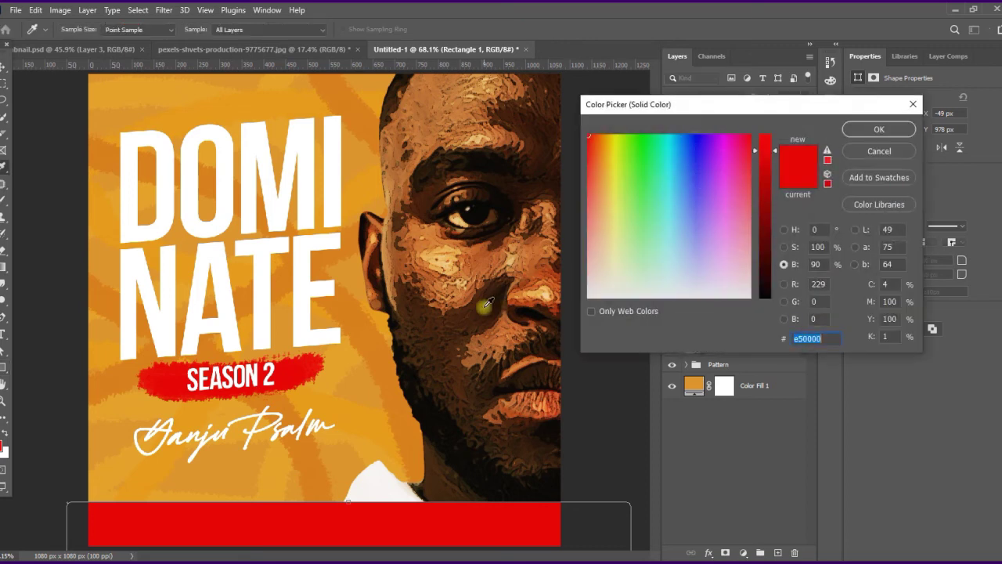
left_click(491, 299)
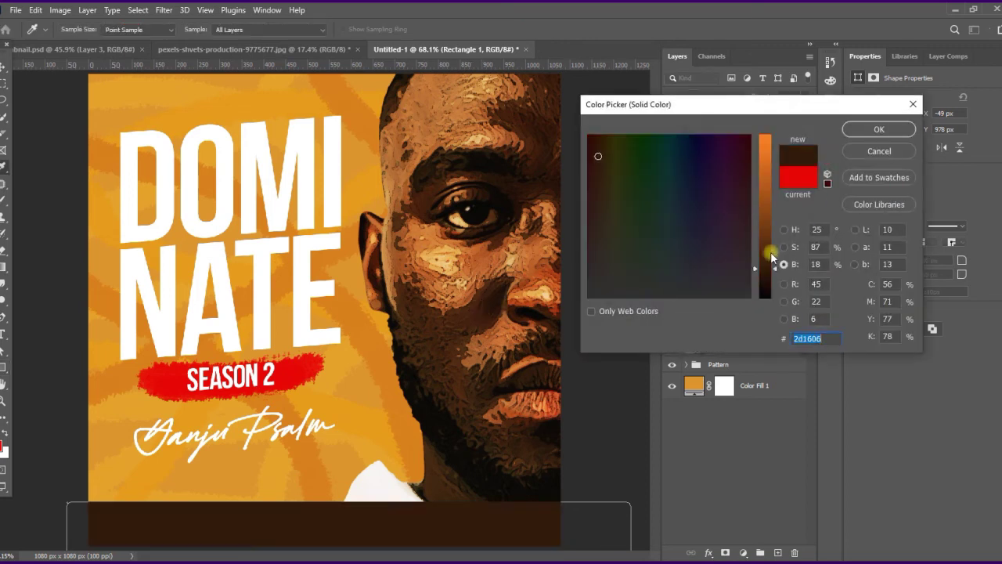
left_click_drag(764, 266, 765, 260)
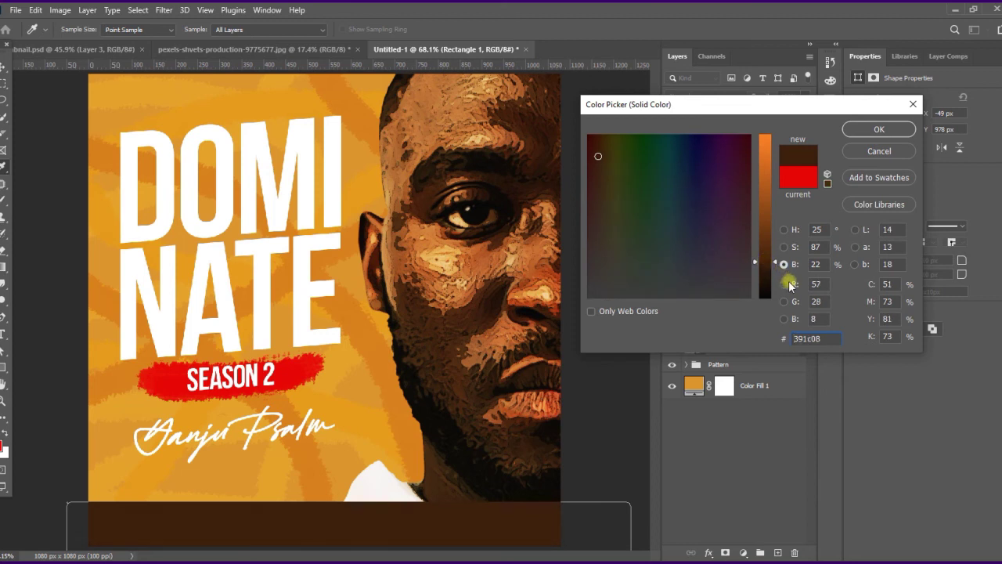
left_click(783, 248)
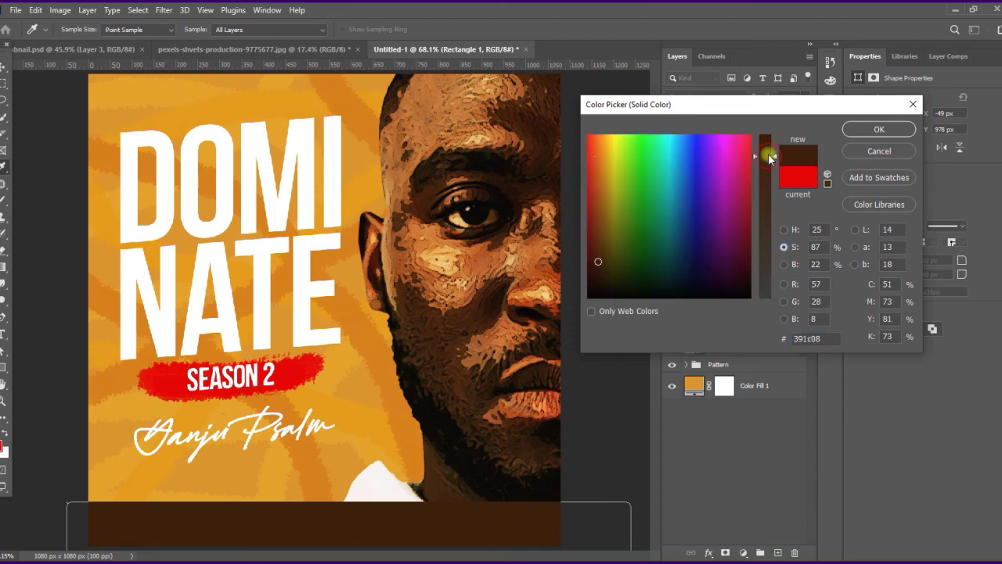
left_click_drag(770, 159, 767, 139)
left_click(783, 264)
left_click(765, 267)
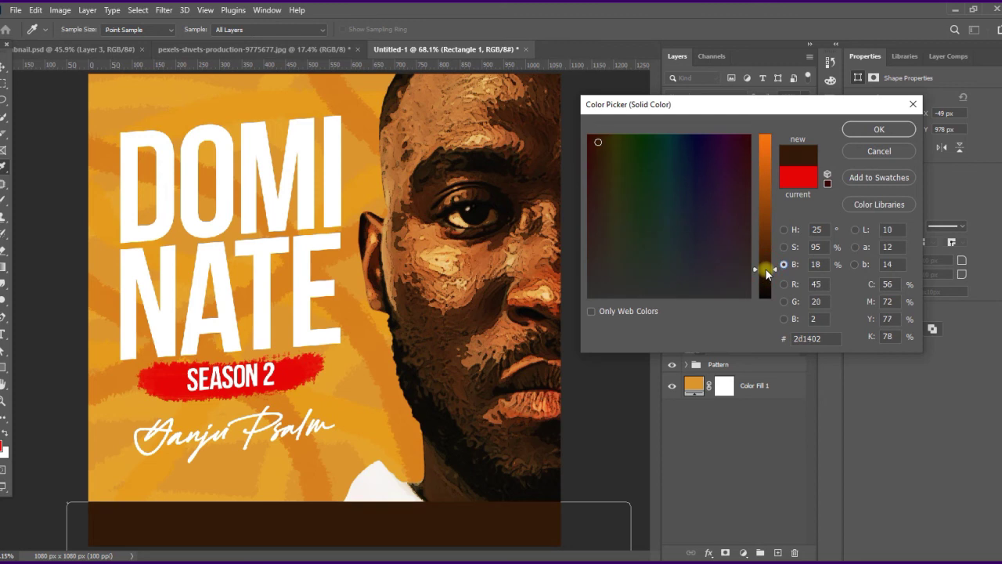
left_click(879, 132)
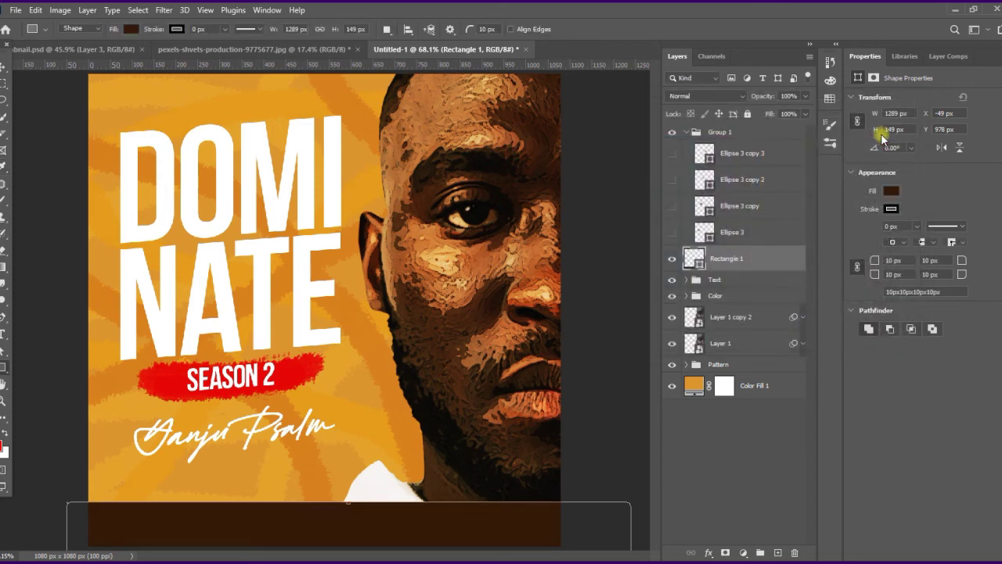
key("v")
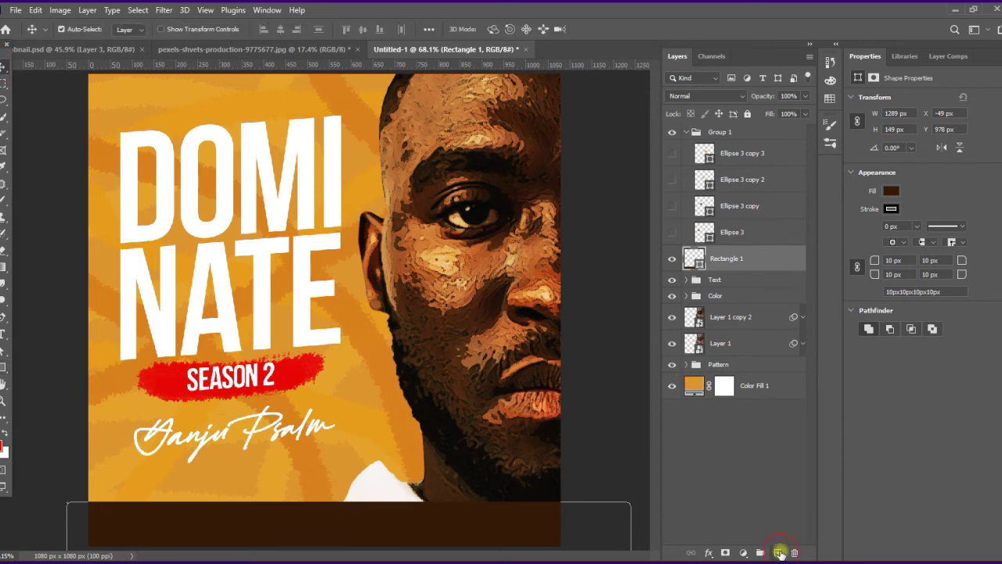
Add a new layer and start a text line on the poster set in Objective Regular
left_click(779, 553)
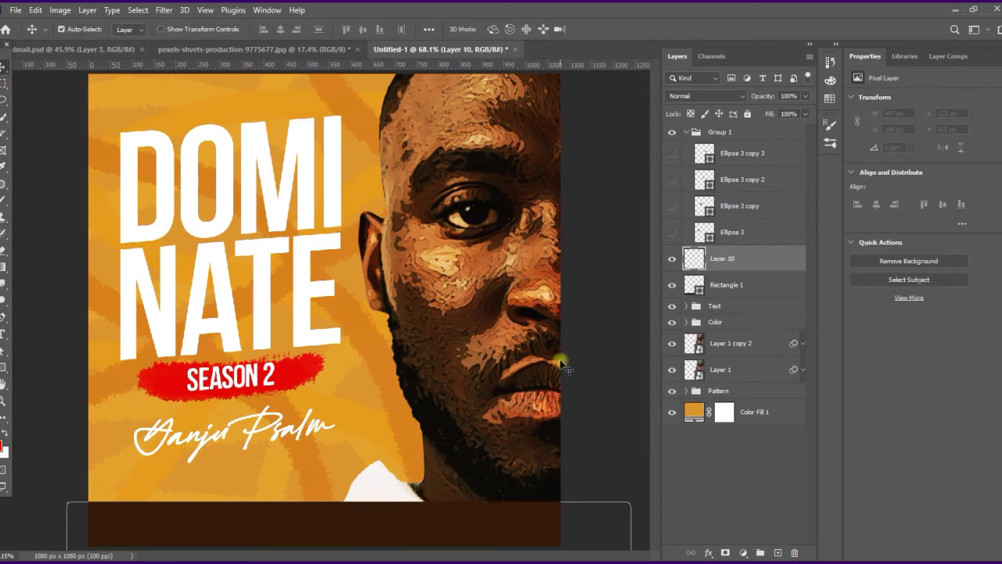
left_click(3, 335)
left_click(290, 468)
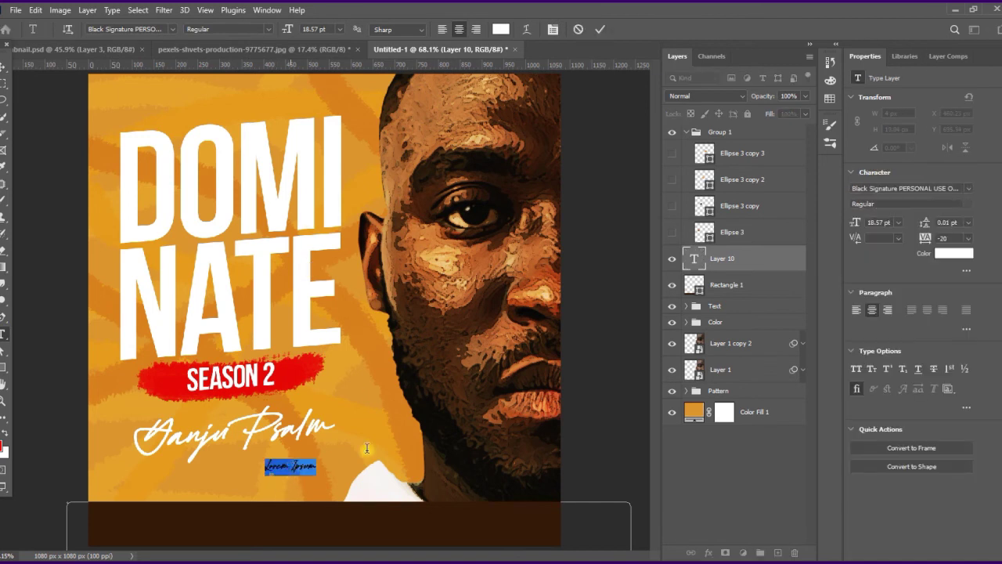
left_click(904, 189)
type("obj")
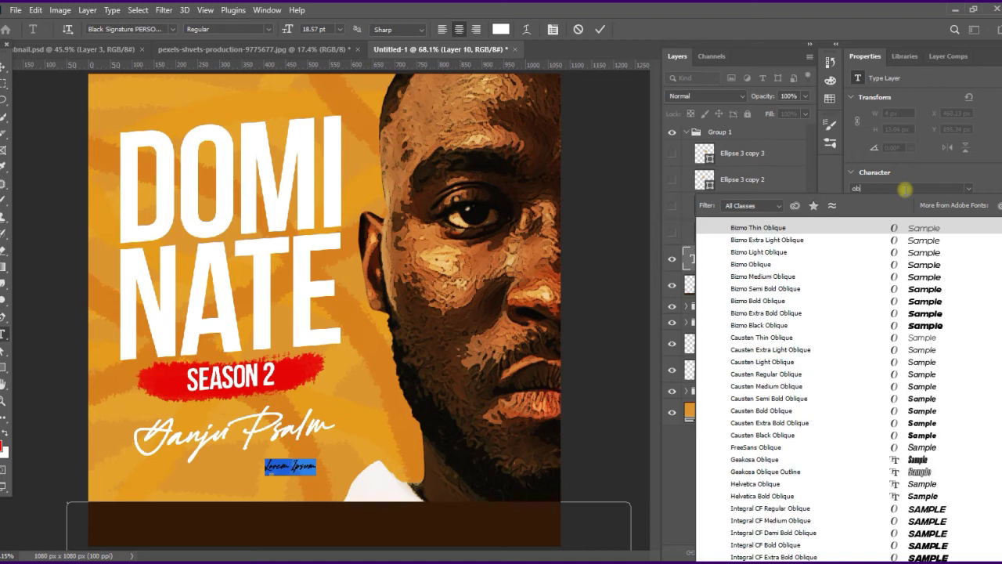
type("ect")
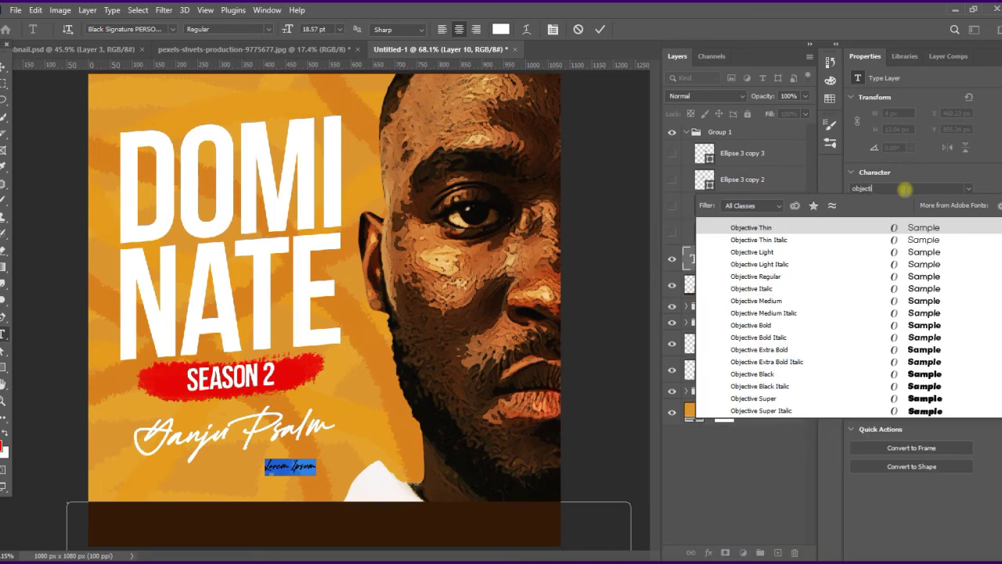
type("ie")
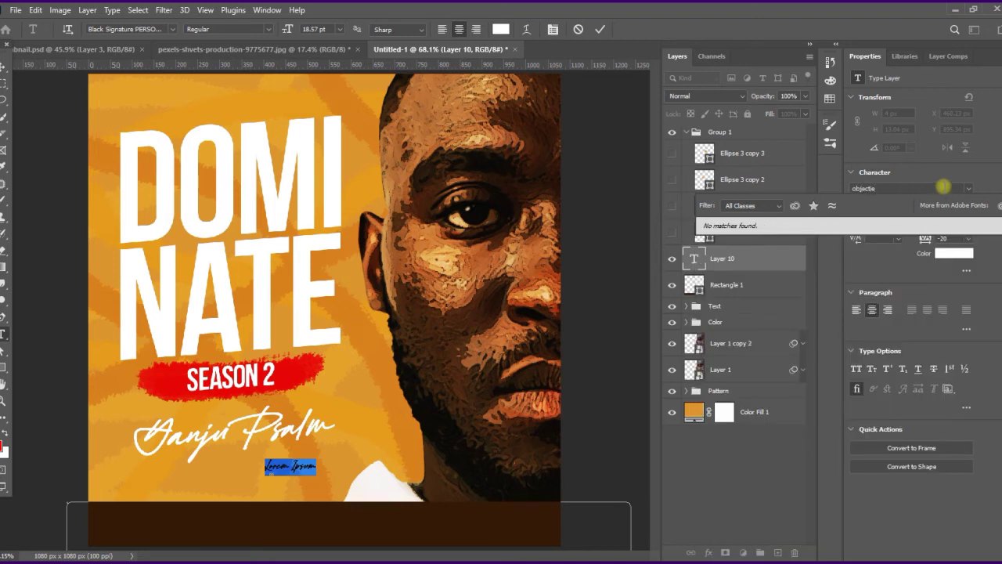
key("BackSpace")
key("BackSpace")
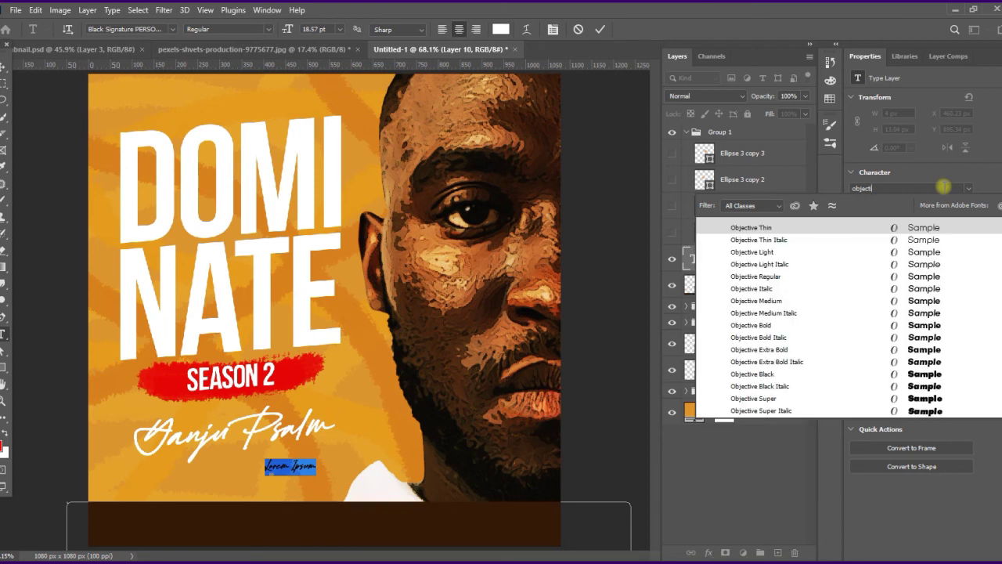
key("Down")
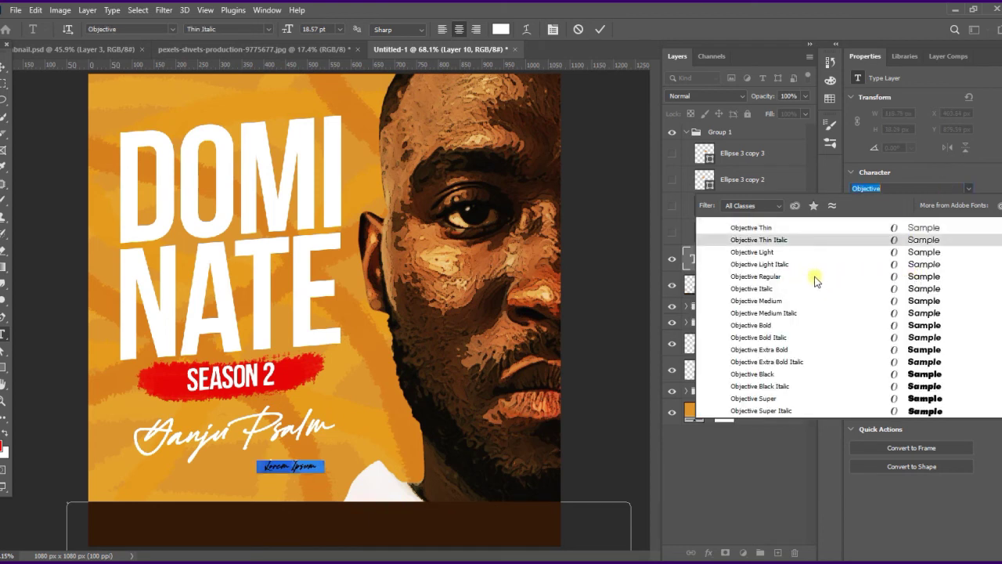
left_click(935, 276)
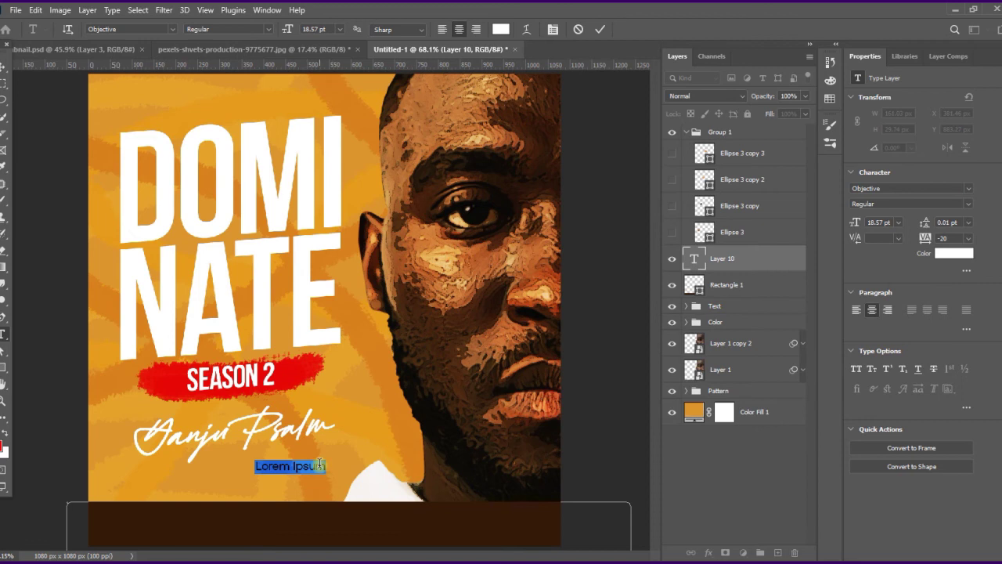
Type ANTICIPATE and drag it down into the brown bottom bar
type("ANT")
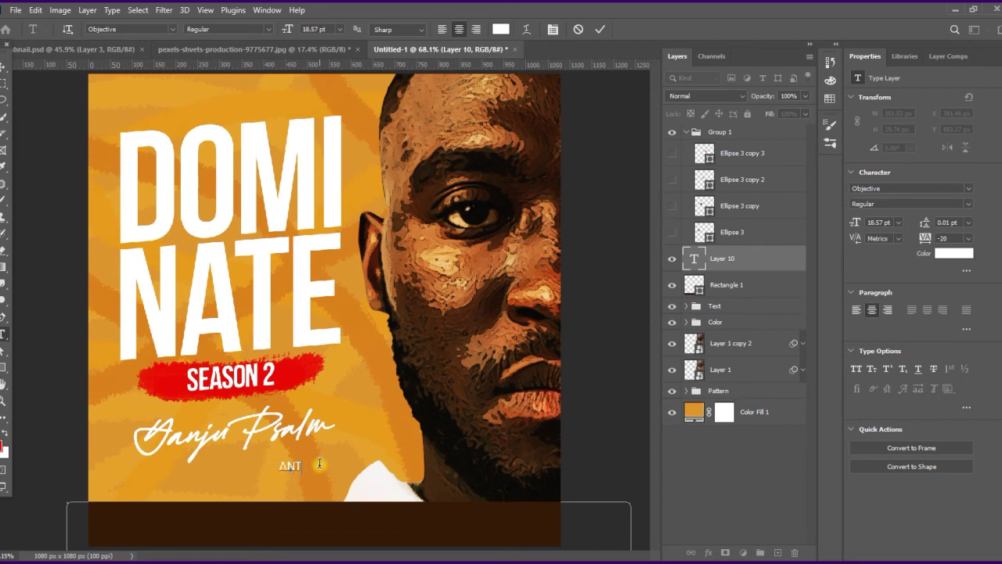
type("ICIPATE")
left_click(3, 67)
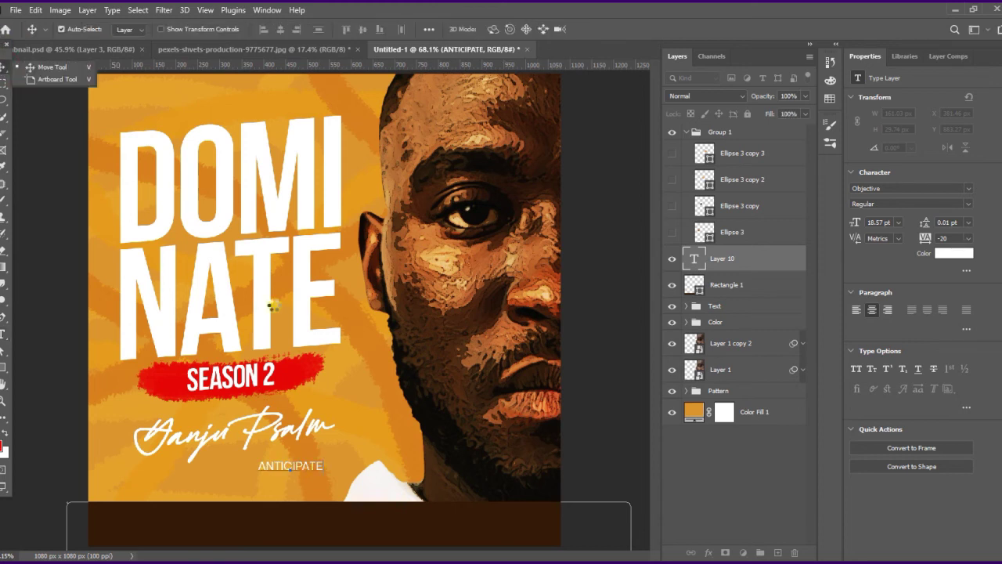
left_click_drag(293, 469, 350, 522)
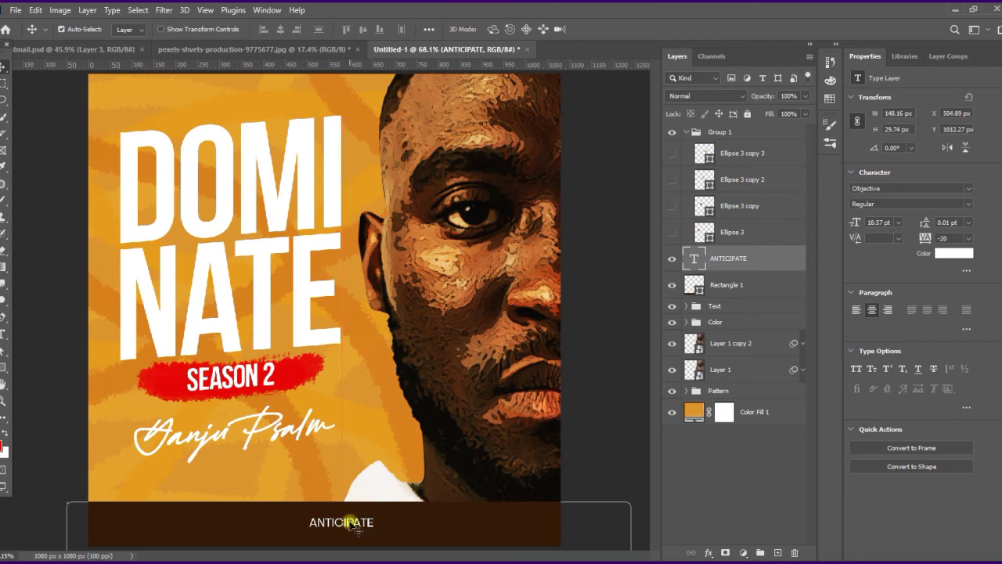
Scale ANTICIPATE up to 24.79 pt and widen its letter tracking across the bar
key("ctrl+t")
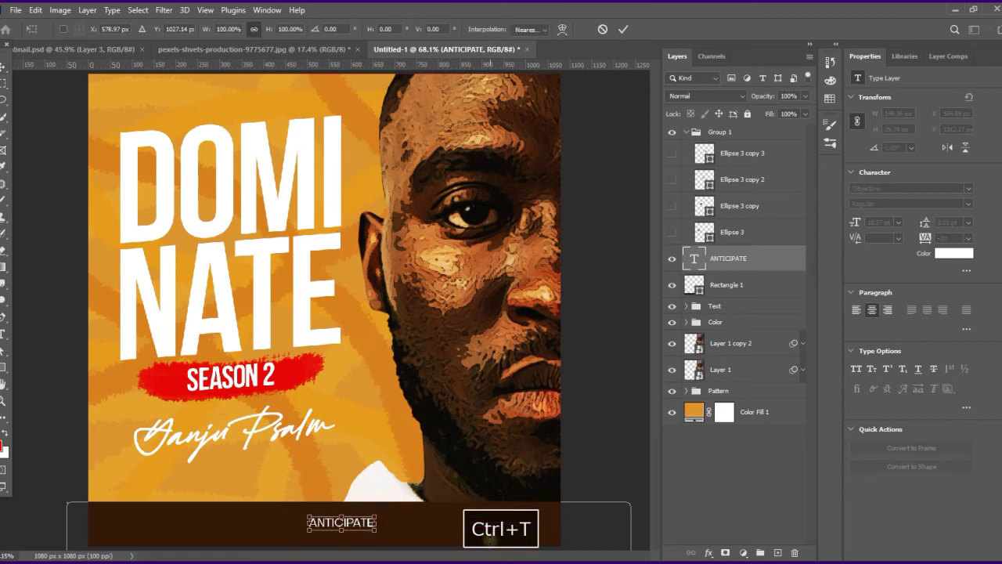
left_click_drag(376, 530, 386, 533)
left_click(628, 30)
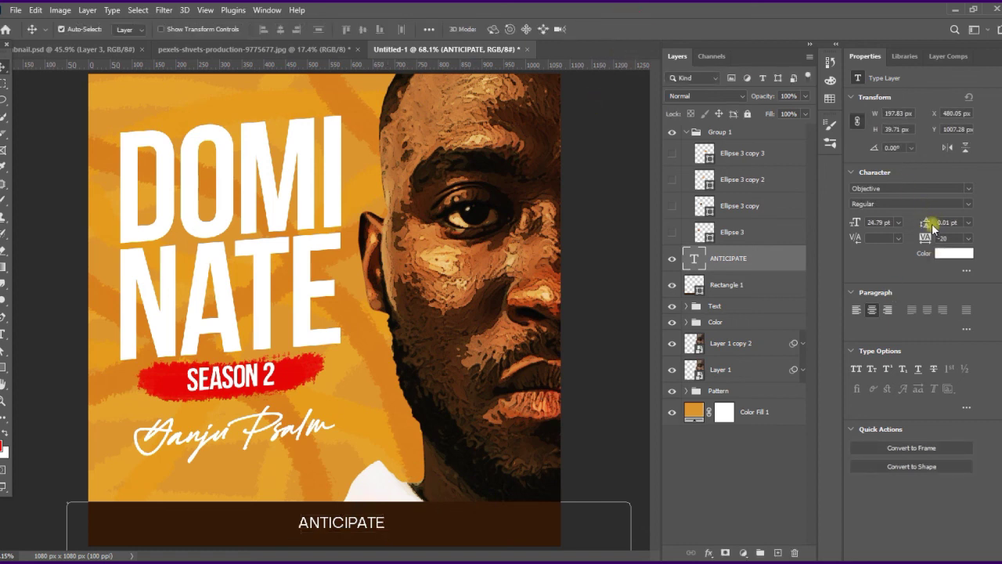
left_click_drag(929, 238, 964, 243)
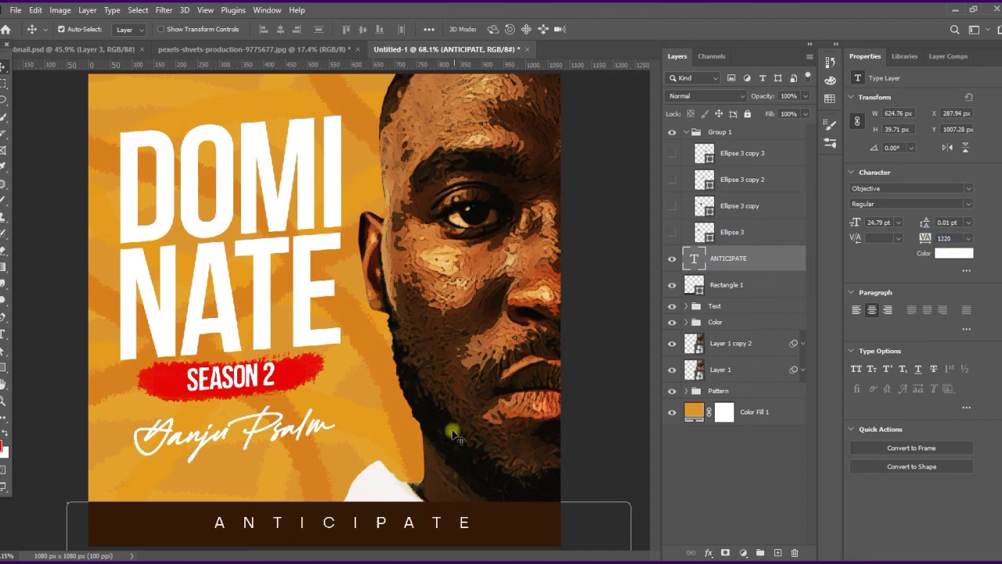
left_click_drag(354, 524, 354, 526)
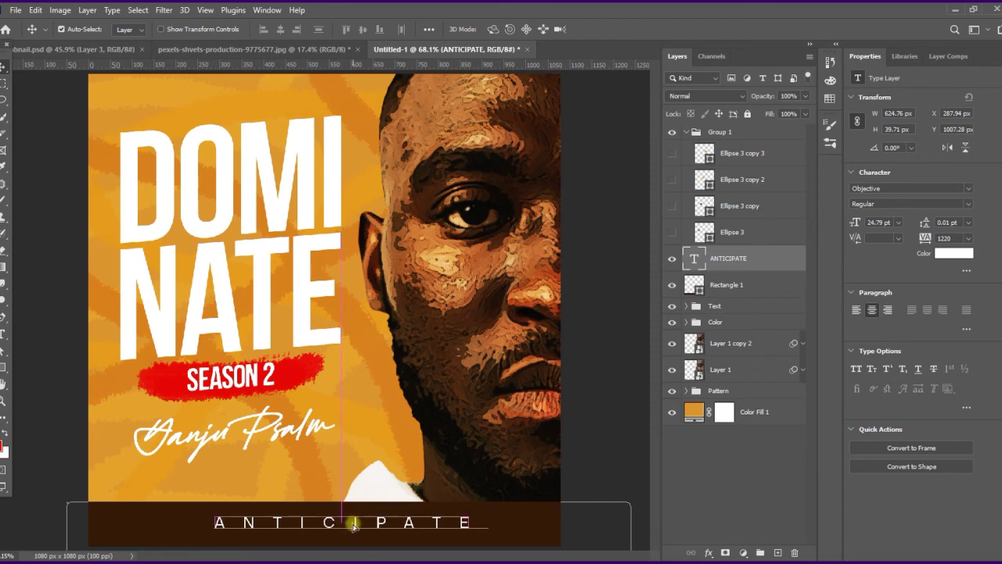
Nudge the DOMINATE title, SEASON 2, red brush stroke and signature layers slightly down together
left_click(197, 226)
left_click(212, 261, "shift")
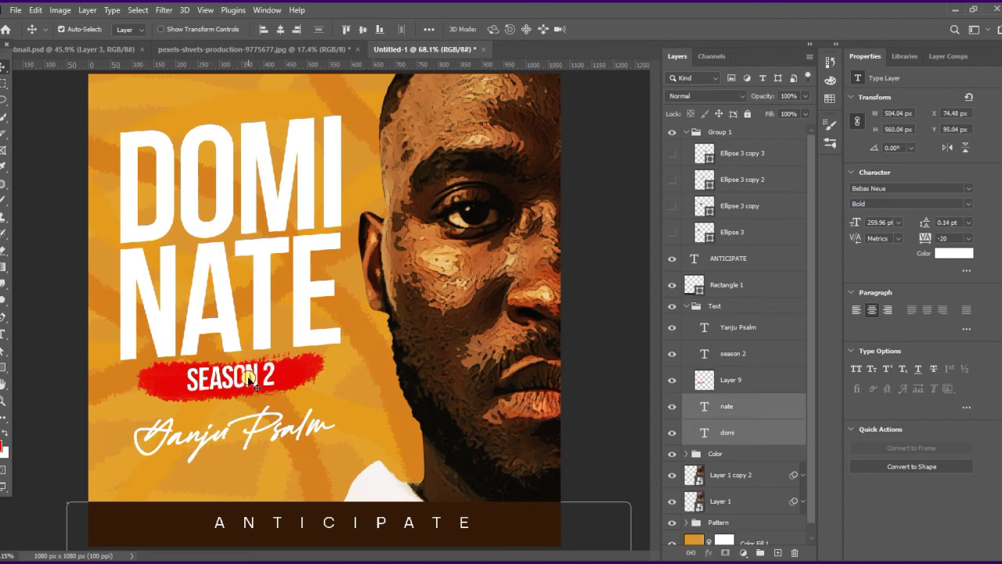
left_click(254, 378, "shift")
left_click(301, 392, "shift")
left_click(275, 436, "shift")
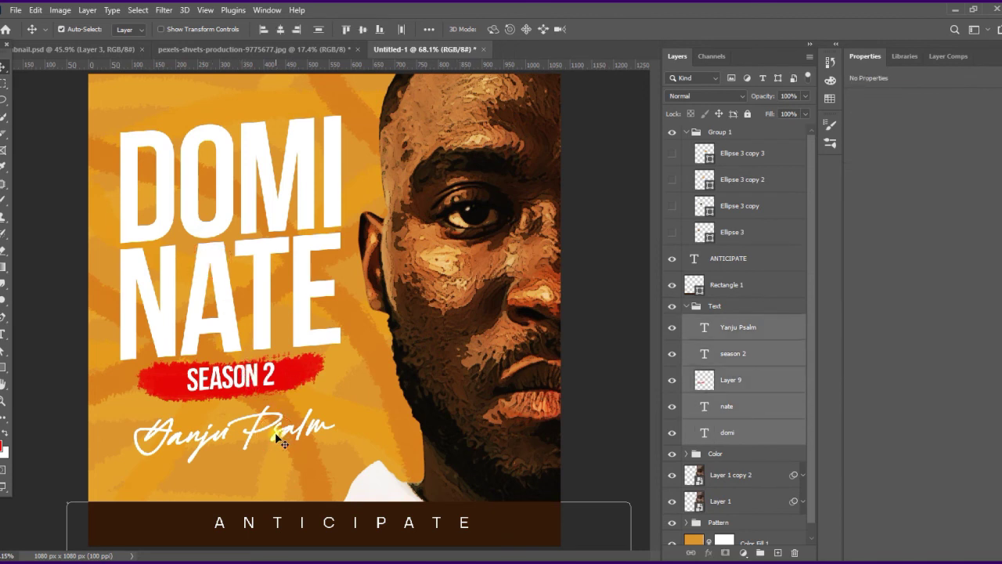
key("Down")
key("Down")
key("Down")
key("Down")
key("Down")
key("Down")
key("Down")
key("Down")
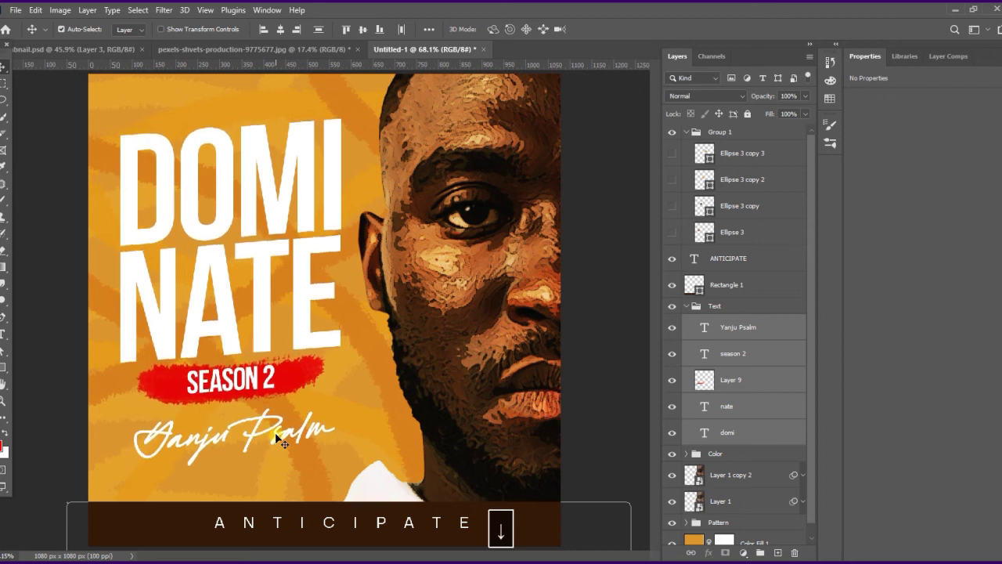
key("Down")
key("Down")
key("Down")
key("Down")
key("Down")
key("Down")
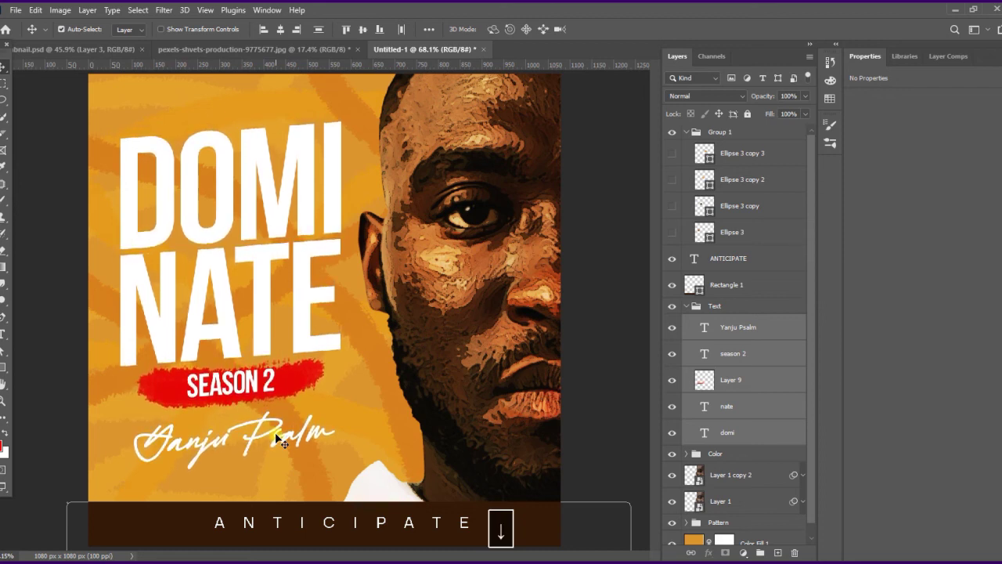
key("Up")
key("Up")
key("Up")
key("Up")
key("Up")
key("Up")
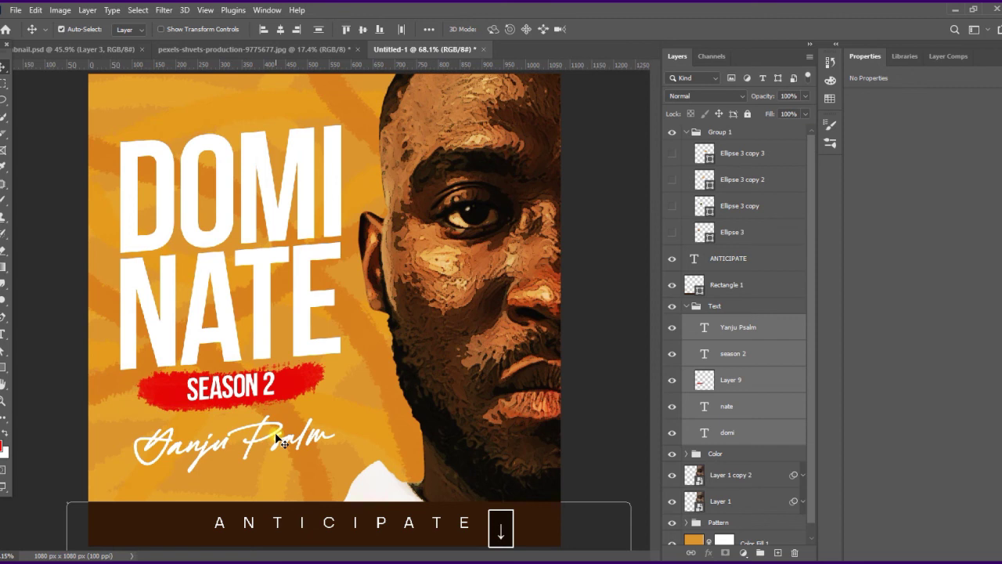
left_click(59, 338)
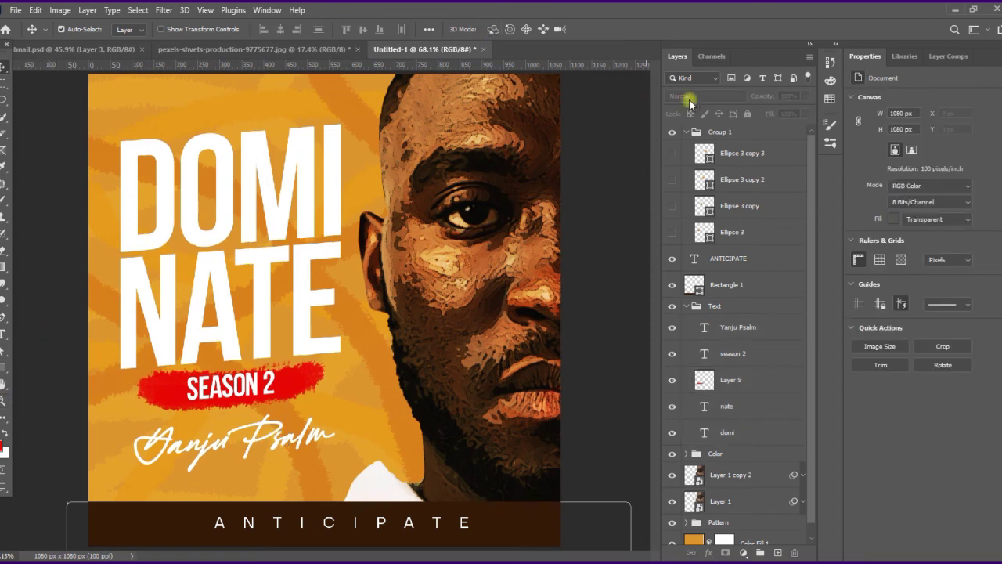
Collapse and hide Group 1, then reselect the ANTICIPATE layer
left_click(686, 133)
left_click(671, 132)
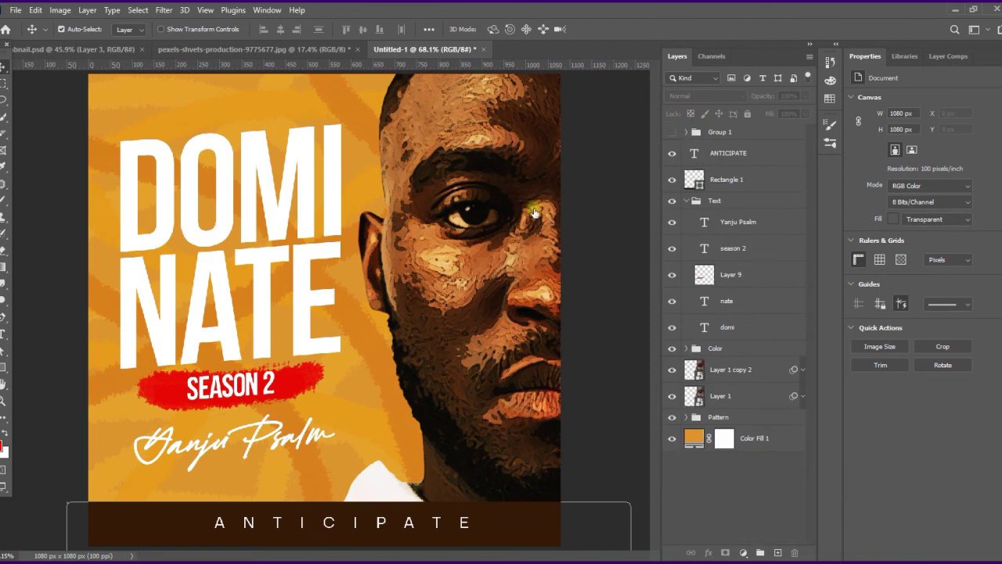
left_click(754, 154)
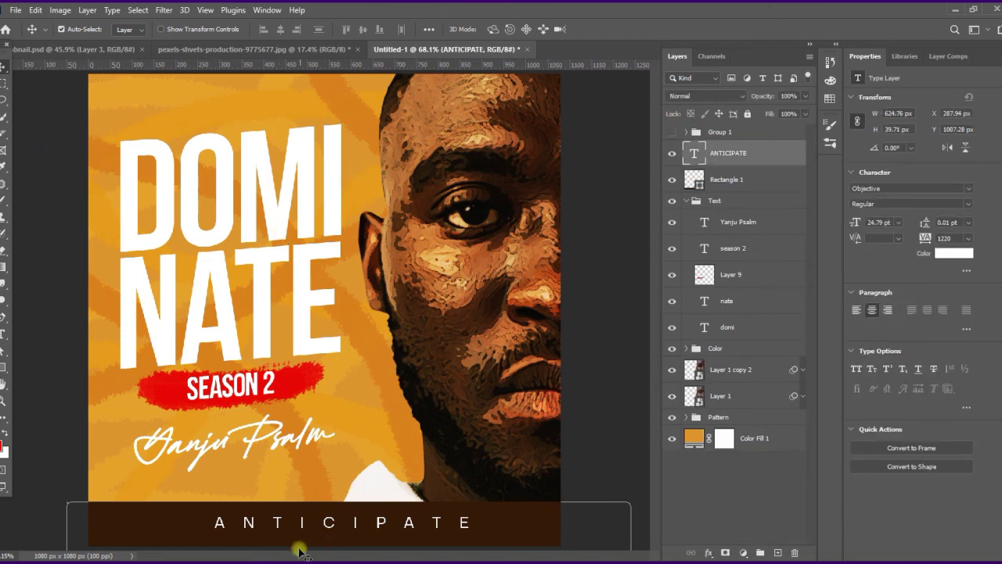
mouse_move(211, 561)
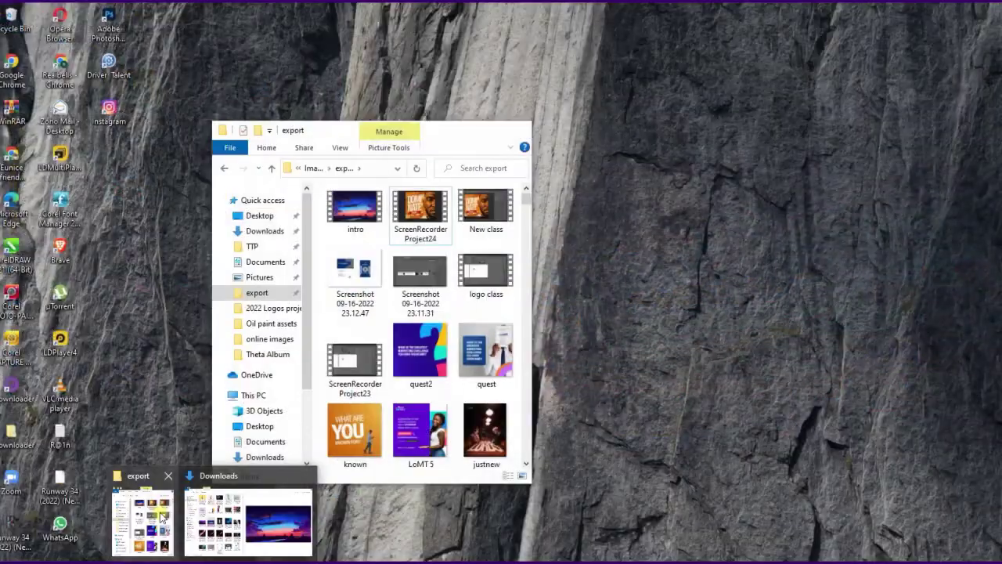
Browse to online images > assets > Oil paint assets and drag the 7xm.xyz967146 texture onto the poster
left_click(157, 520)
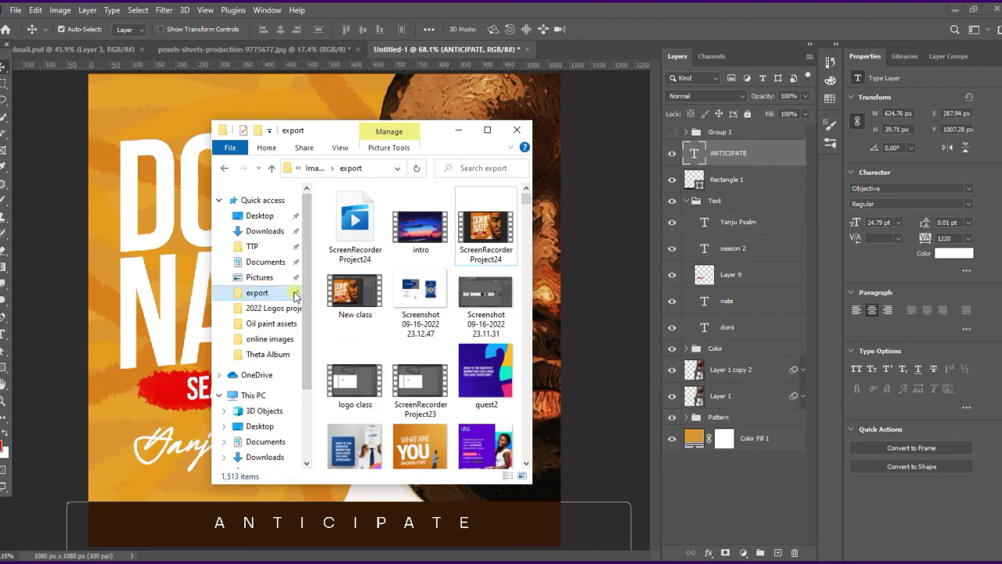
left_click(487, 129)
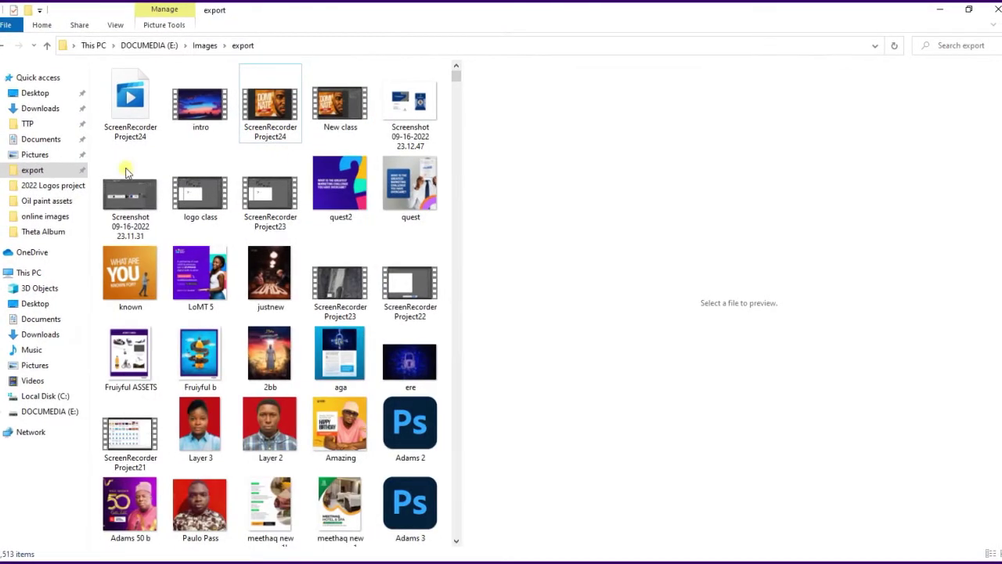
left_click(60, 220)
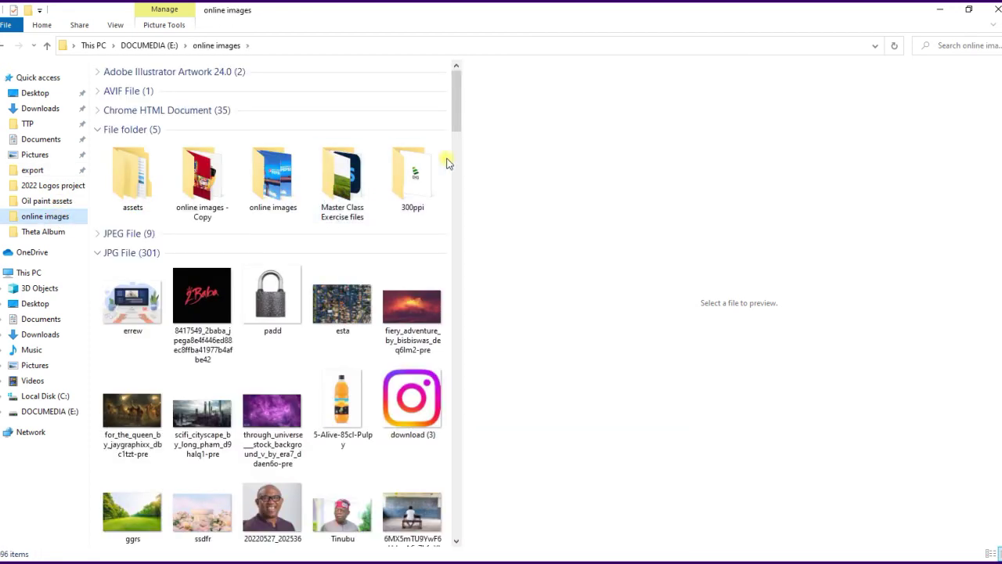
scroll(454, 100, "down", 1)
left_click(151, 145)
double_click(151, 145)
left_click(143, 116)
double_click(144, 116)
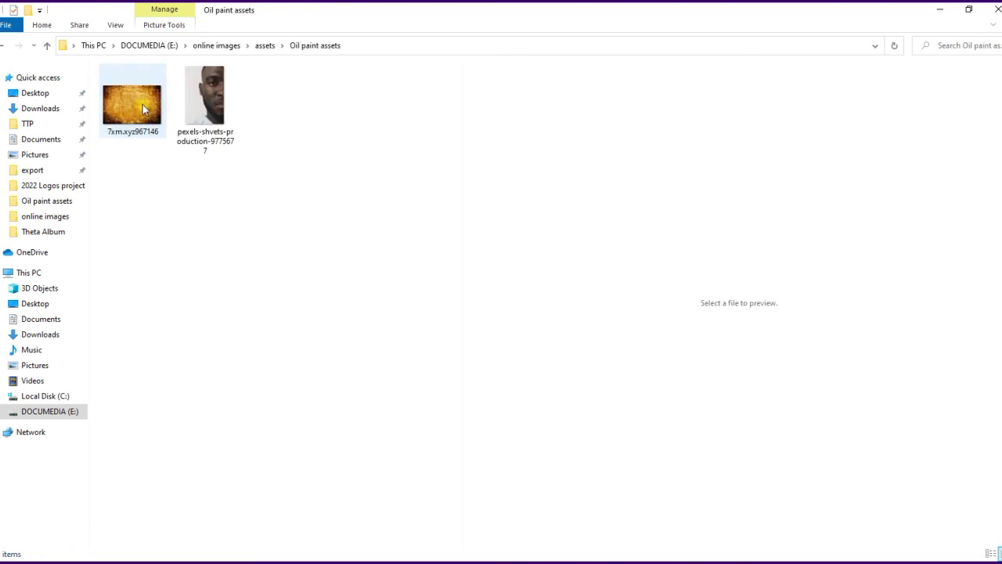
left_click(141, 103)
left_click_drag(141, 103, 335, 291)
key("space")
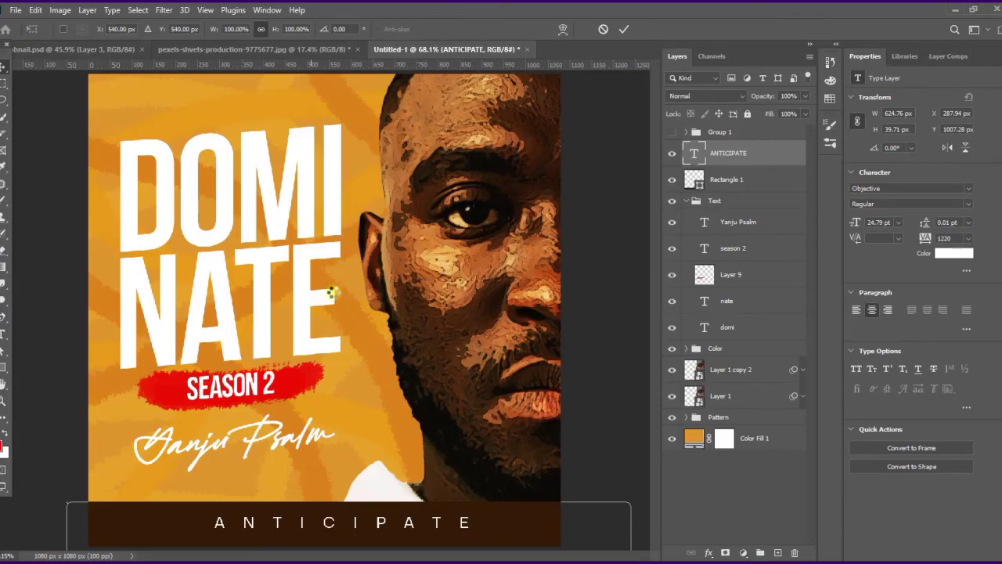
Scale the placed texture to cover the whole poster and commit it
left_click_drag(479, 210, 707, 39)
left_click_drag(389, 260, 391, 261)
left_click(620, 32)
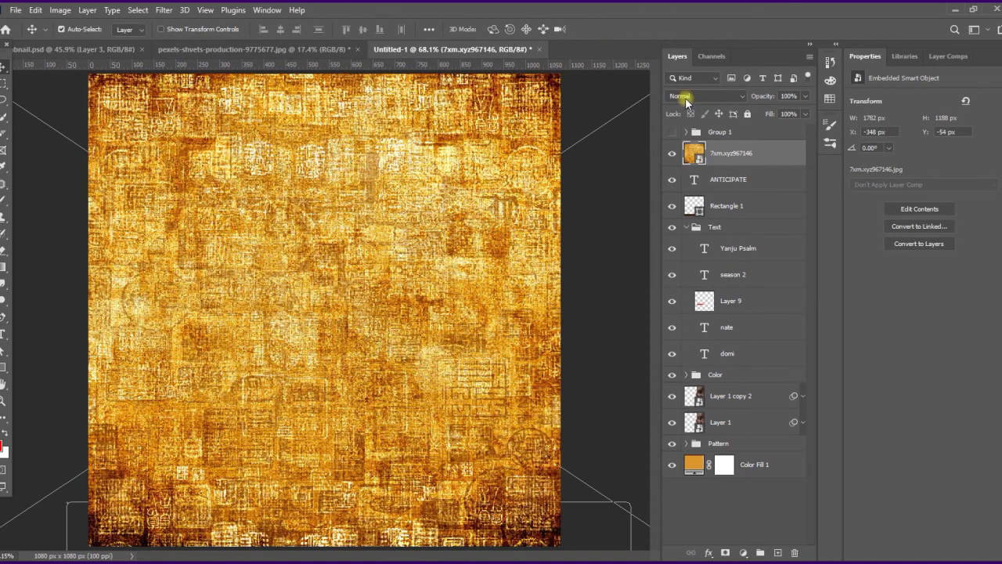
Set the texture layer to Multiply with 40% fill and 64% opacity
left_click(681, 95)
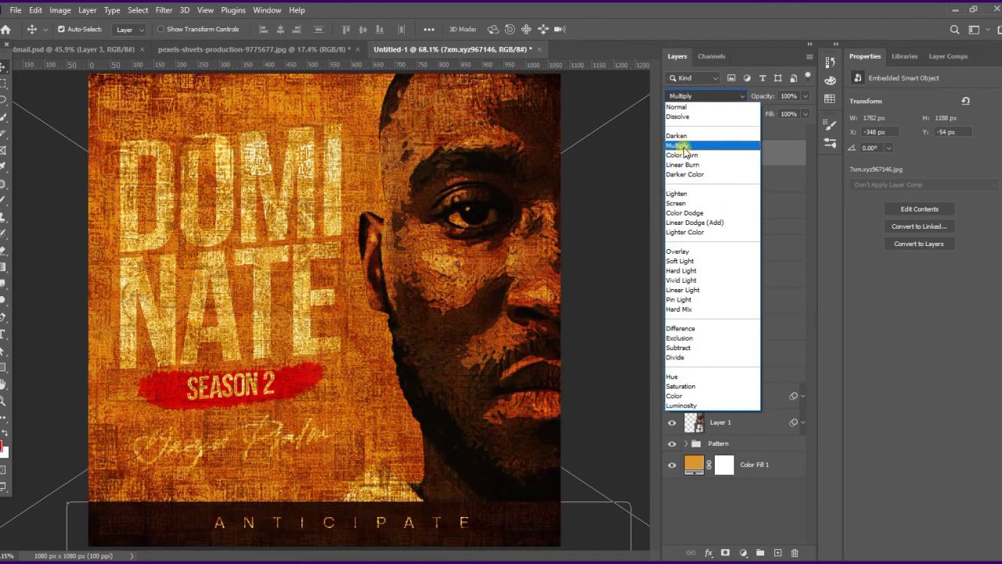
left_click(678, 145)
left_click(804, 114)
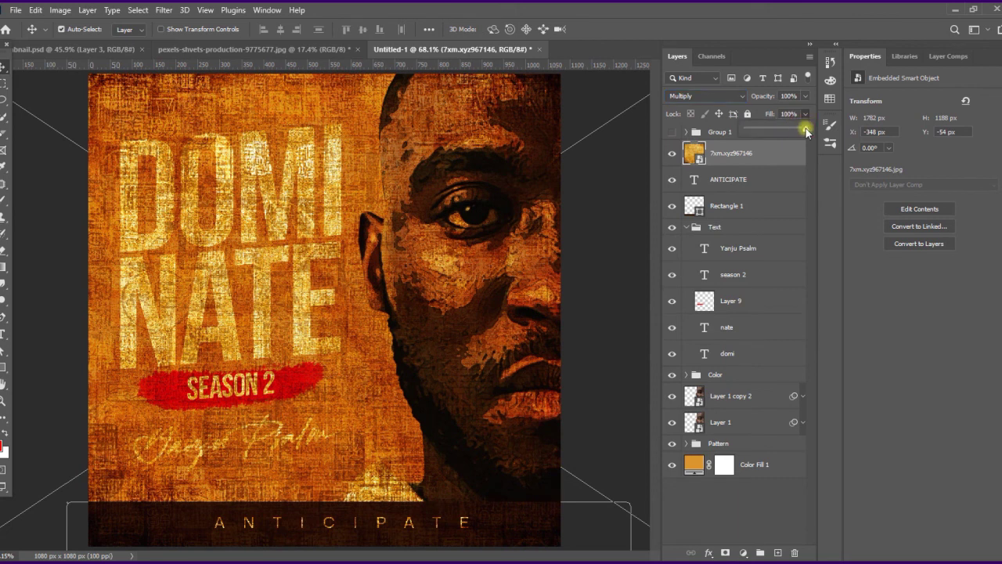
left_click(773, 130)
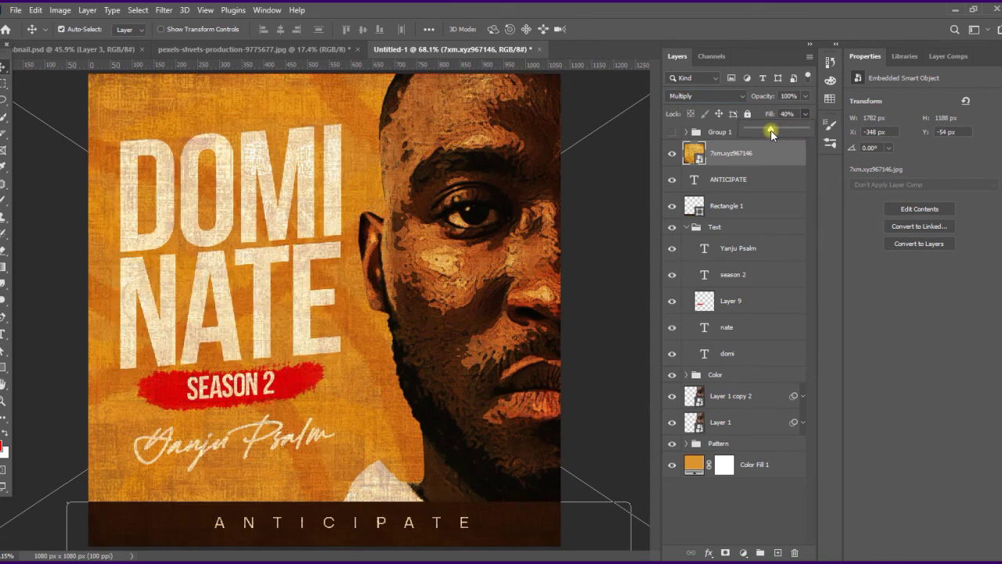
left_click(805, 96)
left_click_drag(804, 110, 803, 112)
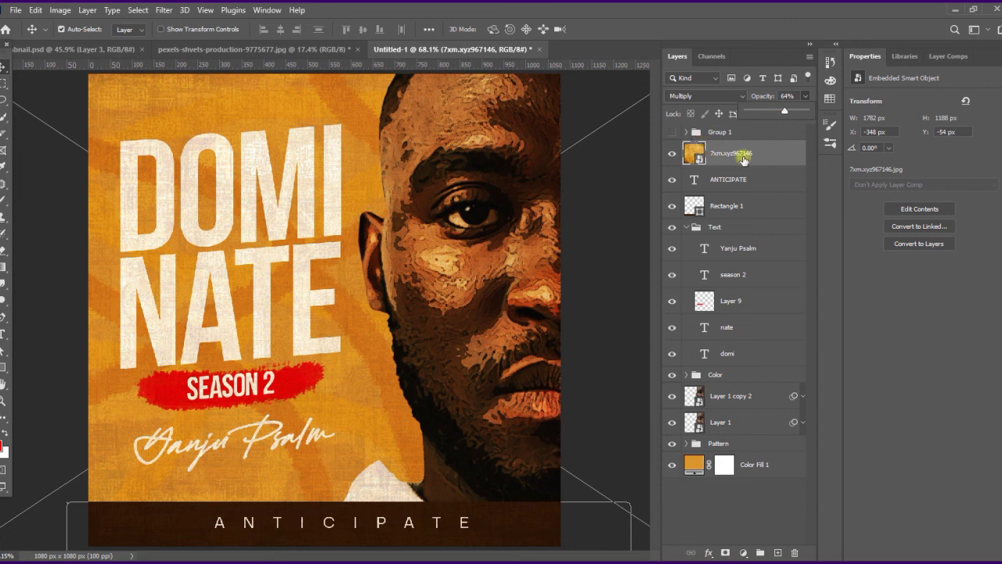
Toggle the Color and Pattern groups off and on to compare their effect
left_click(670, 378)
left_click(671, 377)
left_click(671, 378)
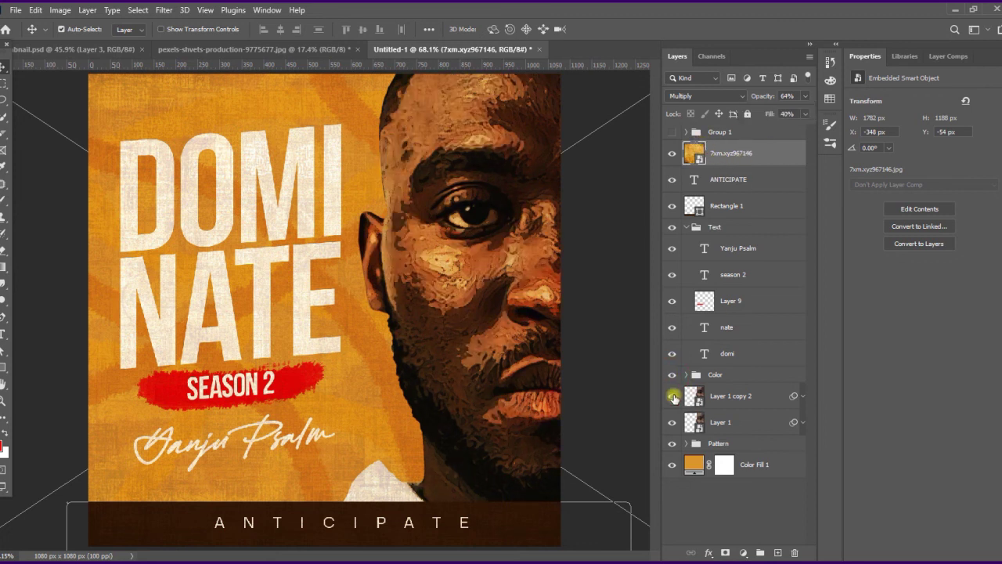
left_click(671, 443)
left_click(671, 442)
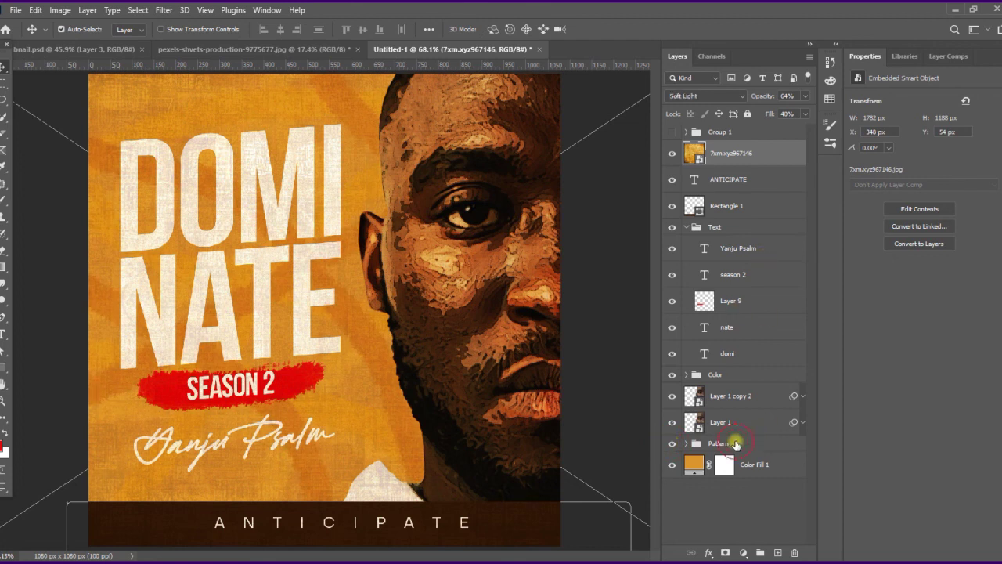
Raise the Pattern group's Fill to about 70%
left_click(728, 443)
left_click(805, 114)
left_click_drag(776, 129, 804, 130)
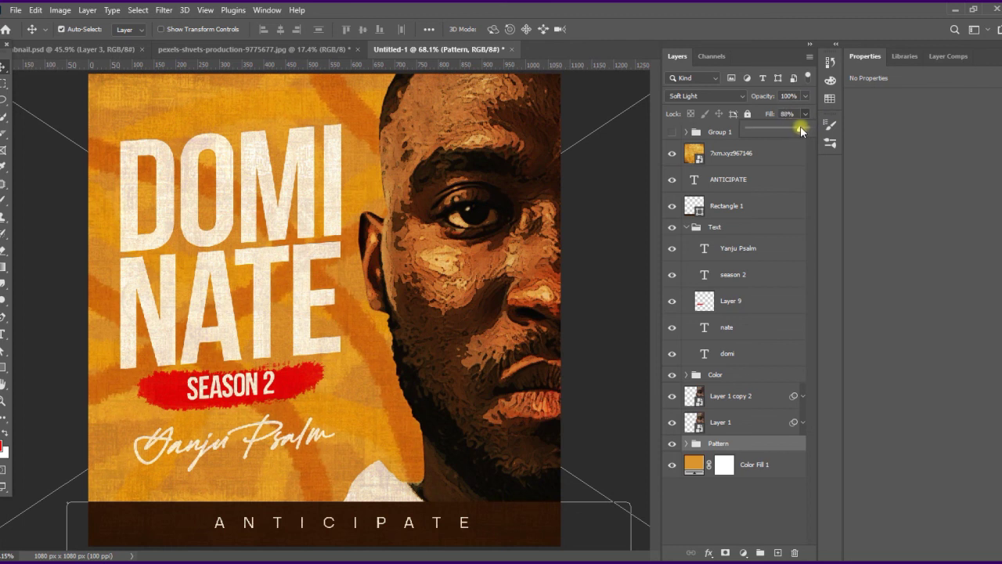
left_click_drag(796, 131, 792, 131)
Lower the 7xm.xyz967146 texture layer's Opacity to about 52%
left_click(767, 150)
left_click(805, 114)
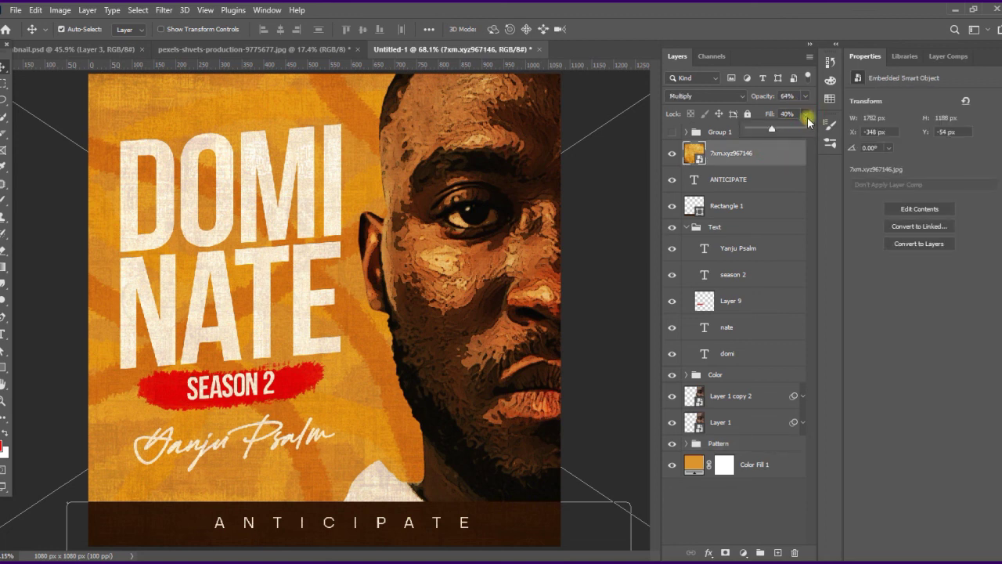
left_click(810, 96)
left_click_drag(786, 114, 779, 114)
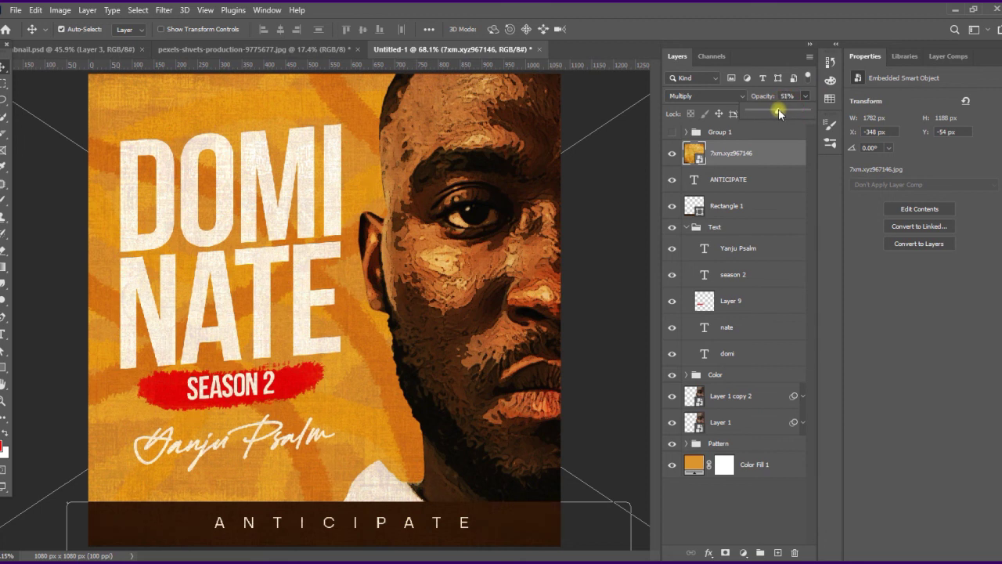
left_click(609, 213)
Zoom out to 50%, stamp visible layers into Layer 10, and open the Camera Raw Filter on it
key("z")
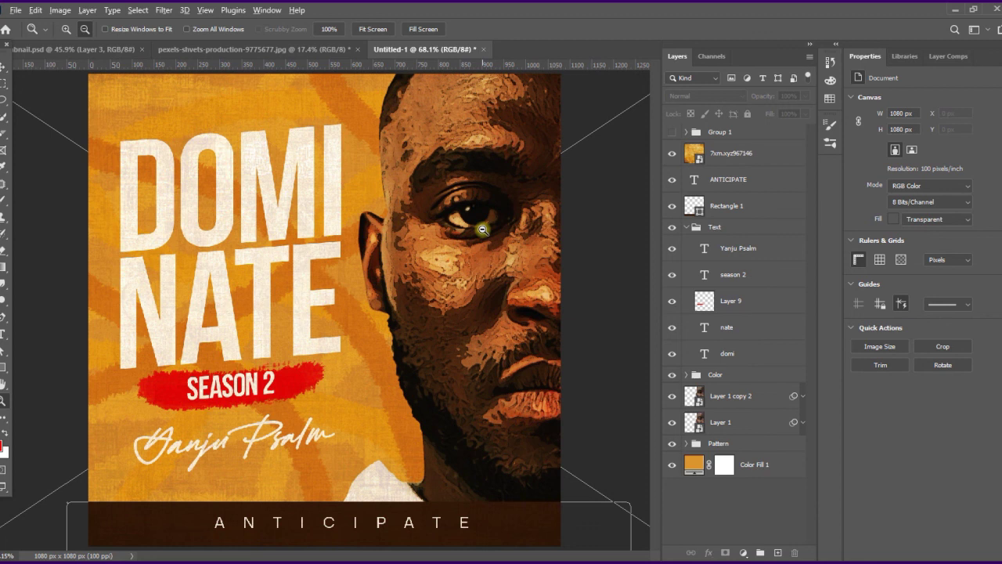
left_click(374, 259, "alt")
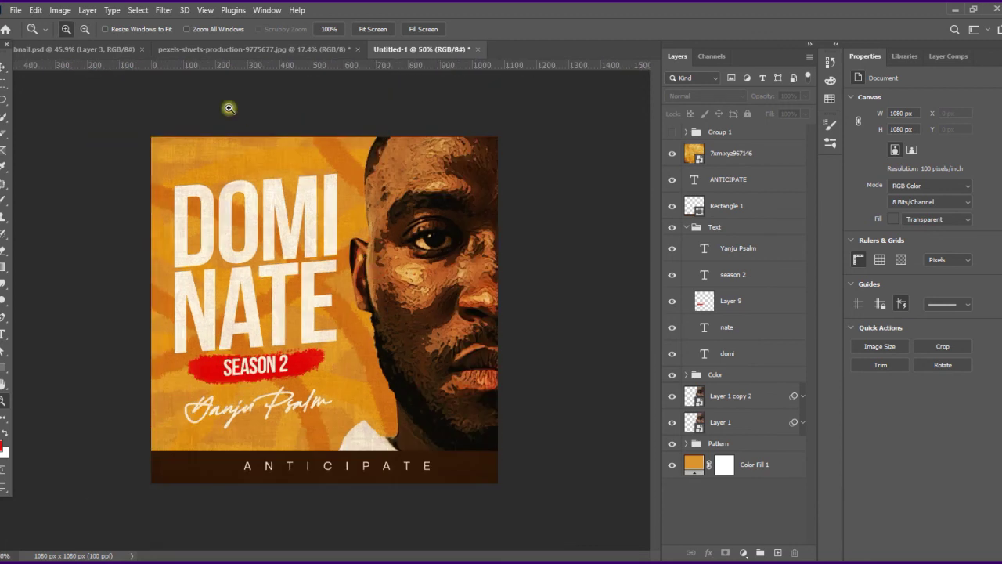
left_click(5, 66)
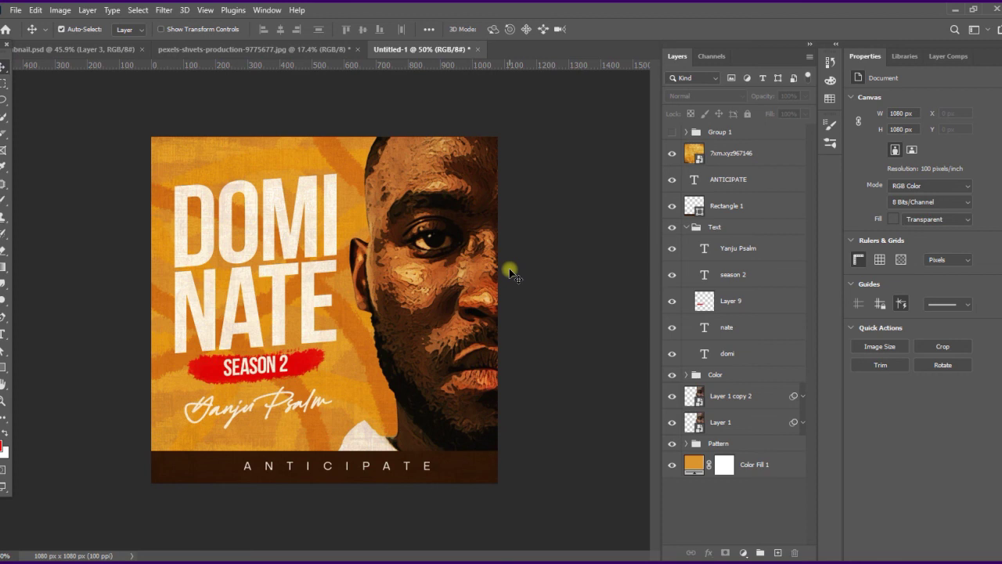
left_click(736, 155)
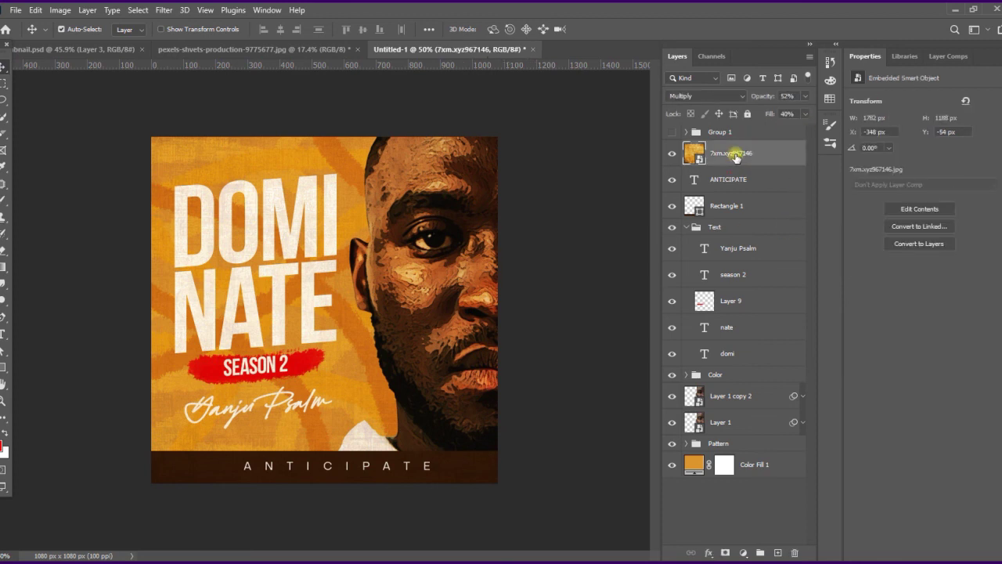
key("ctrl")
key("ctrl+alt+shift+e")
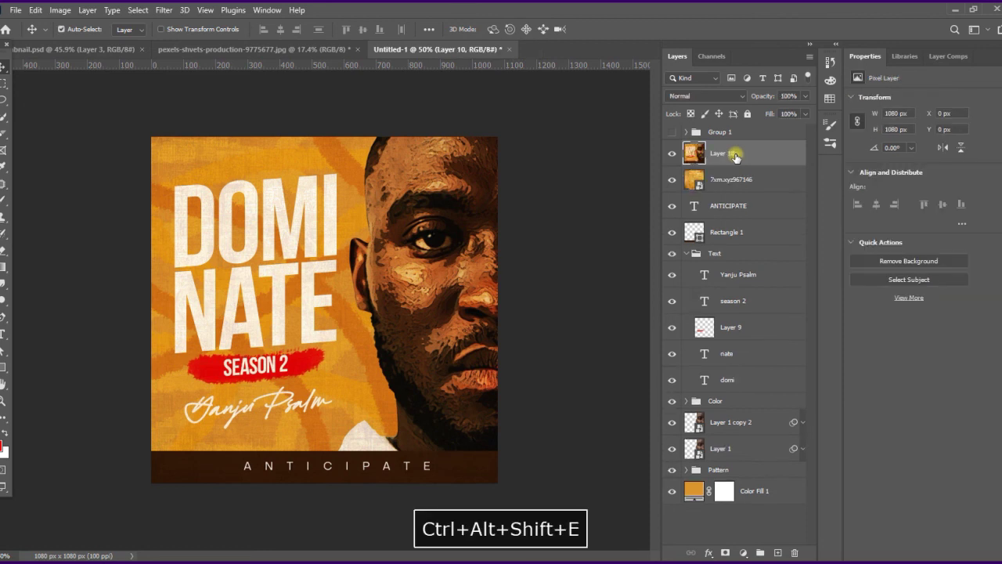
left_click(164, 10)
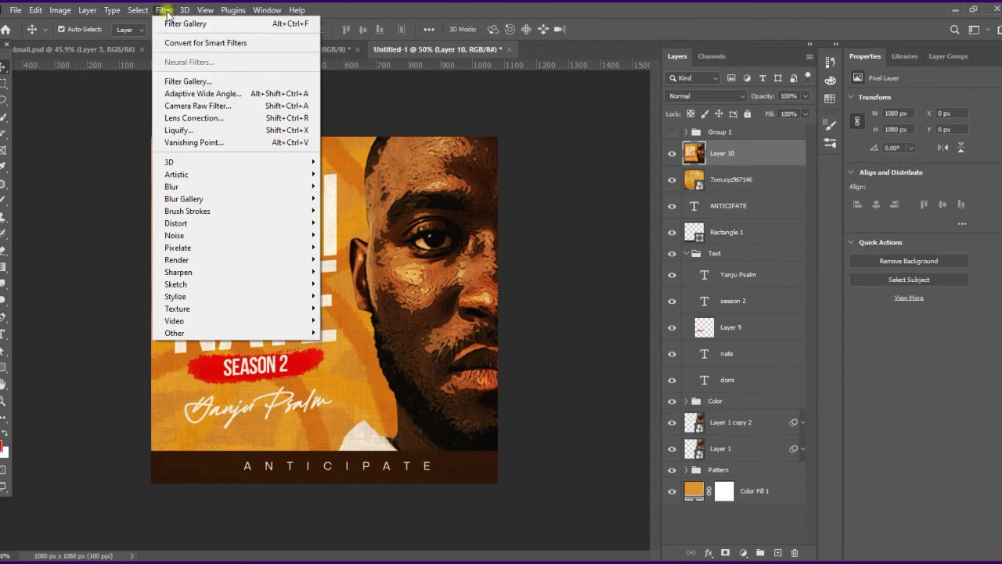
left_click(222, 110)
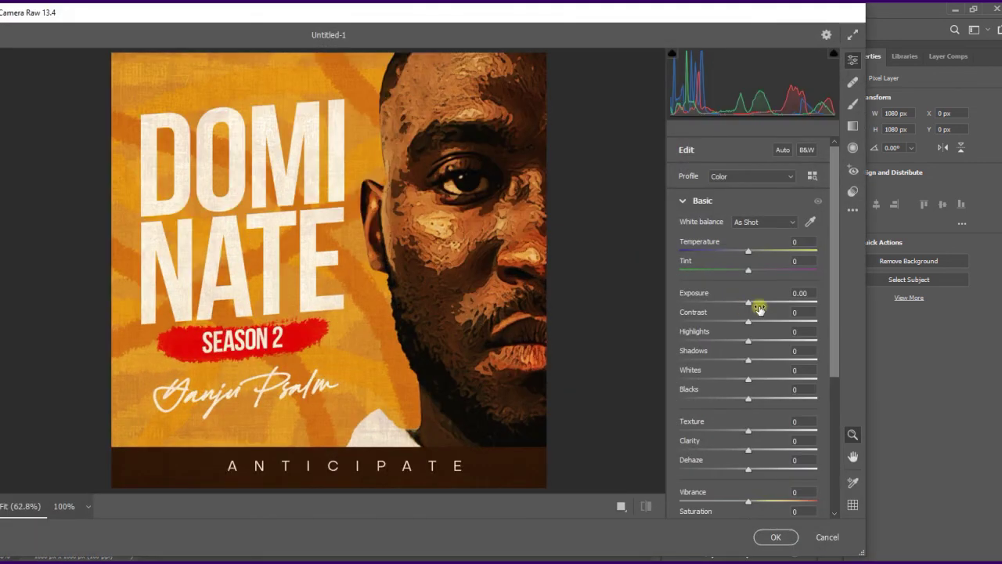
Apply Exposure +0.15, Contrast +16, Texture +23, Clarity +14, extra Vibrance and Sharpening 13
mouse_move(750, 320)
left_mouse_down()
mouse_move(756, 327)
mouse_move(752, 304)
left_mouse_up()
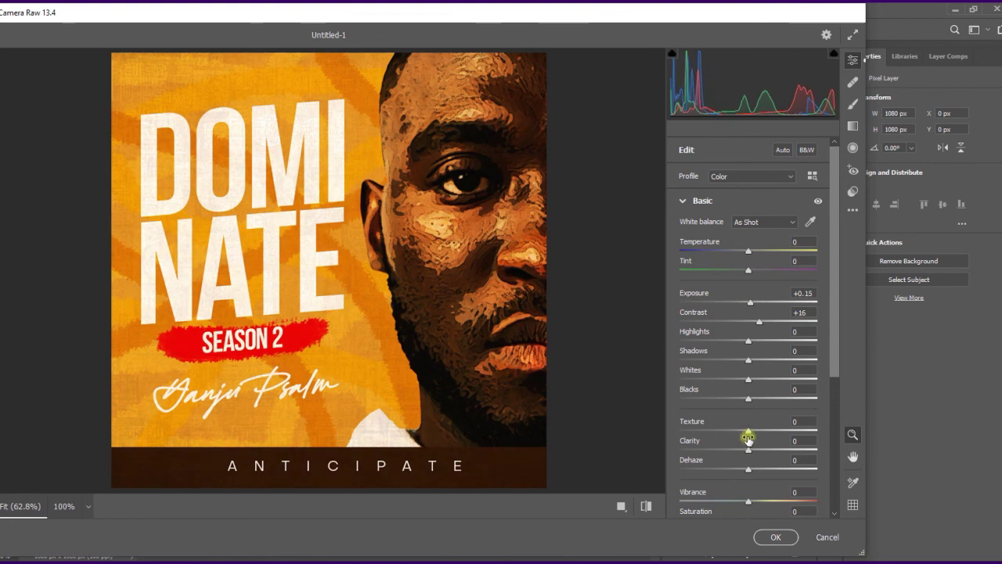
left_click_drag(749, 431, 758, 453)
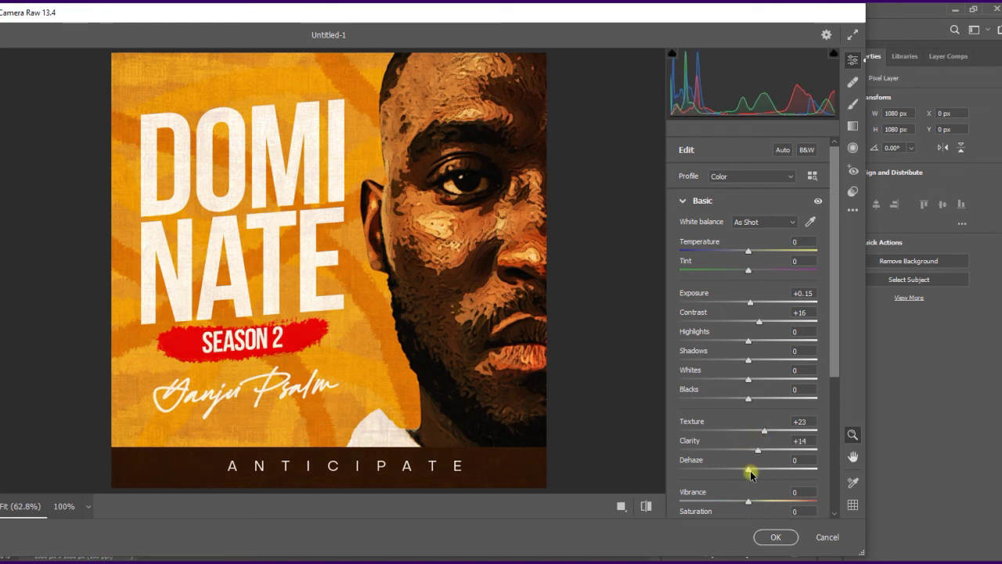
left_click_drag(747, 506, 747, 501)
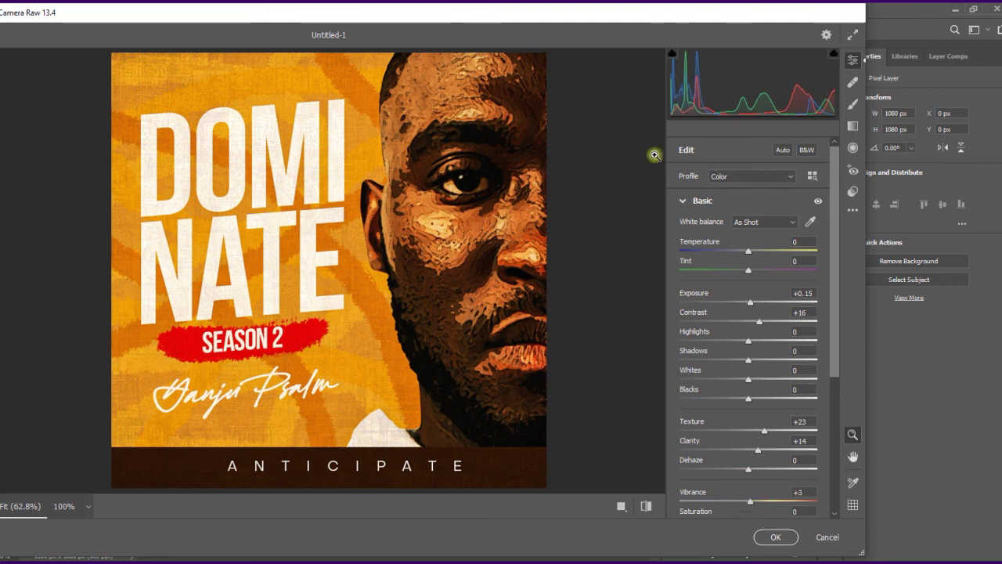
left_click(683, 200)
left_click(681, 253)
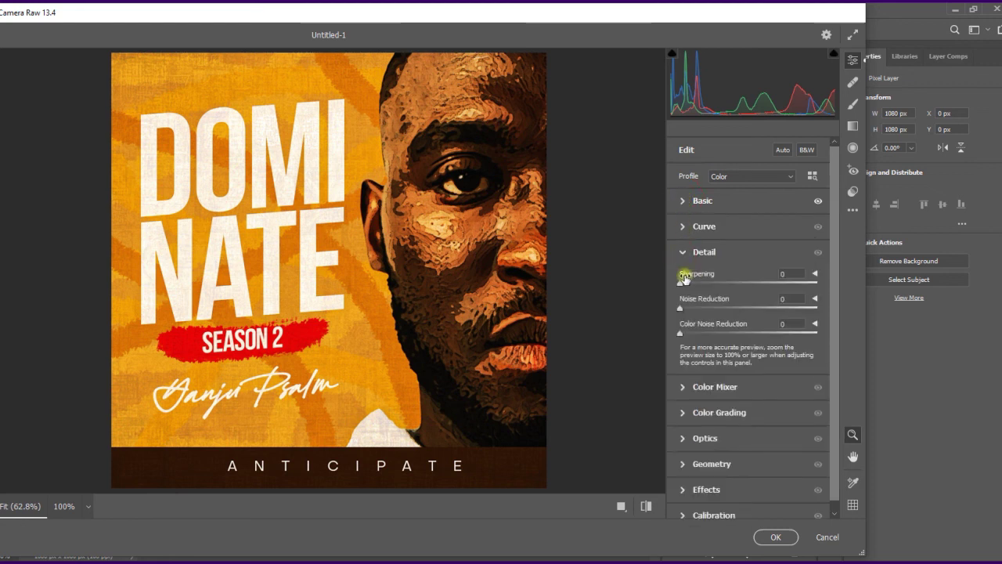
left_click_drag(680, 281, 692, 285)
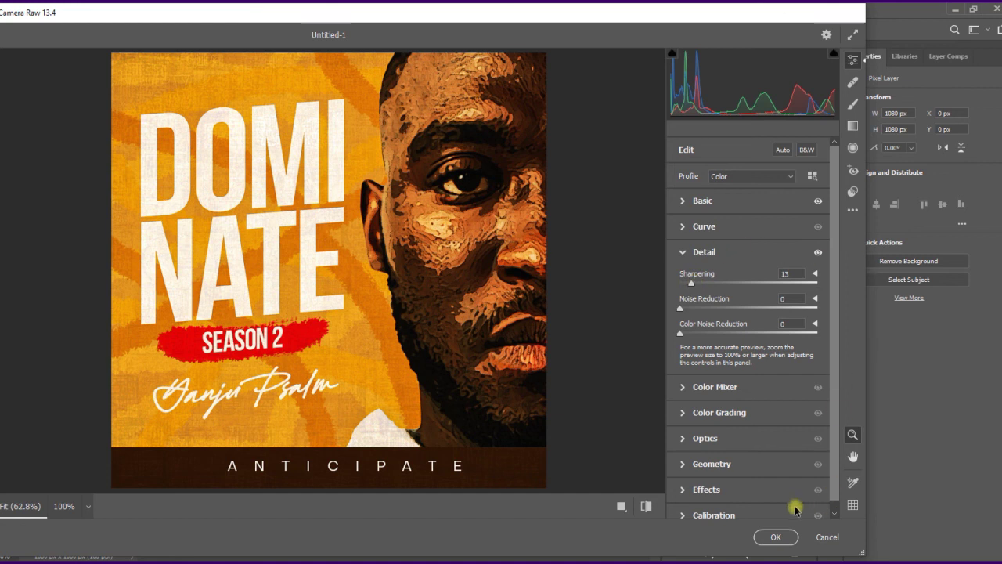
left_click(774, 537)
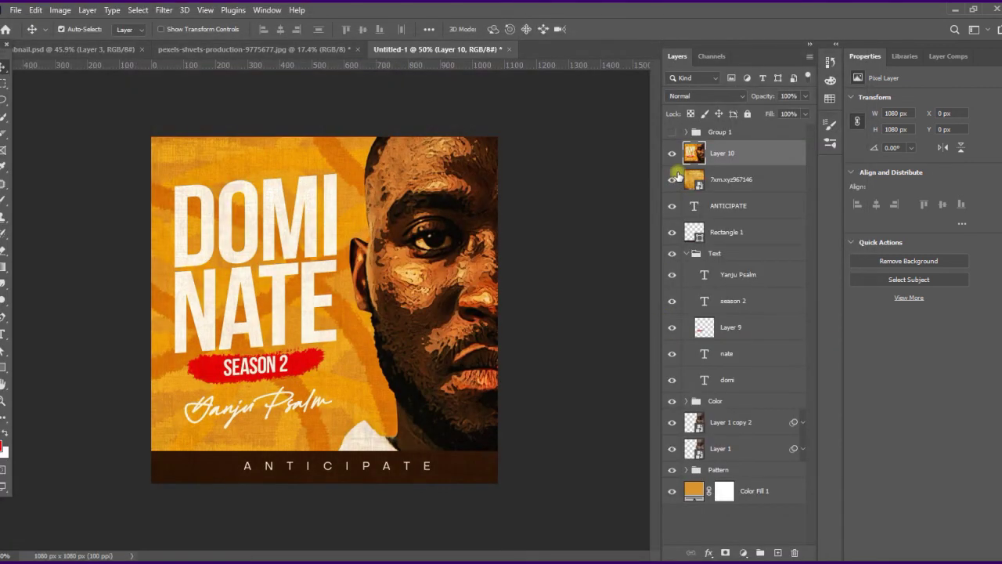
Compare Layer 10 on and off, set its Fill to 75%, then stamp visible into Layer 11
left_click(672, 155)
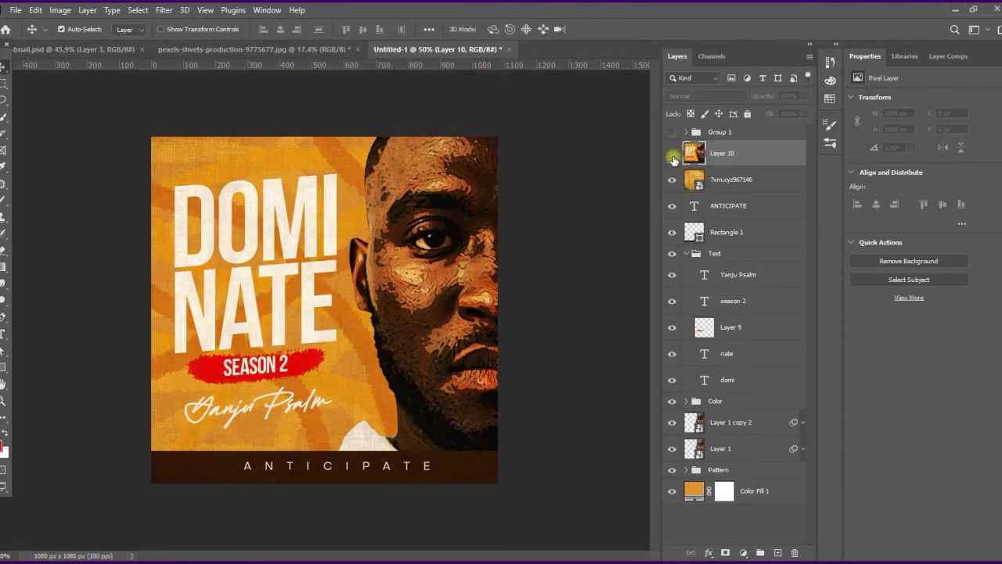
left_click(673, 155)
left_click(673, 155)
left_click(672, 155)
left_click(806, 115)
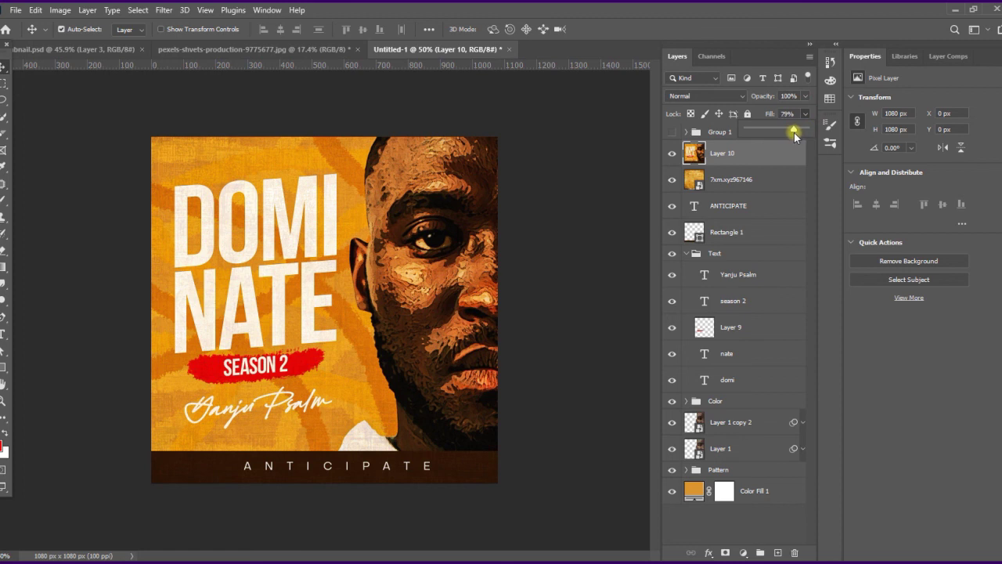
left_click_drag(789, 133, 791, 134)
left_click(769, 160)
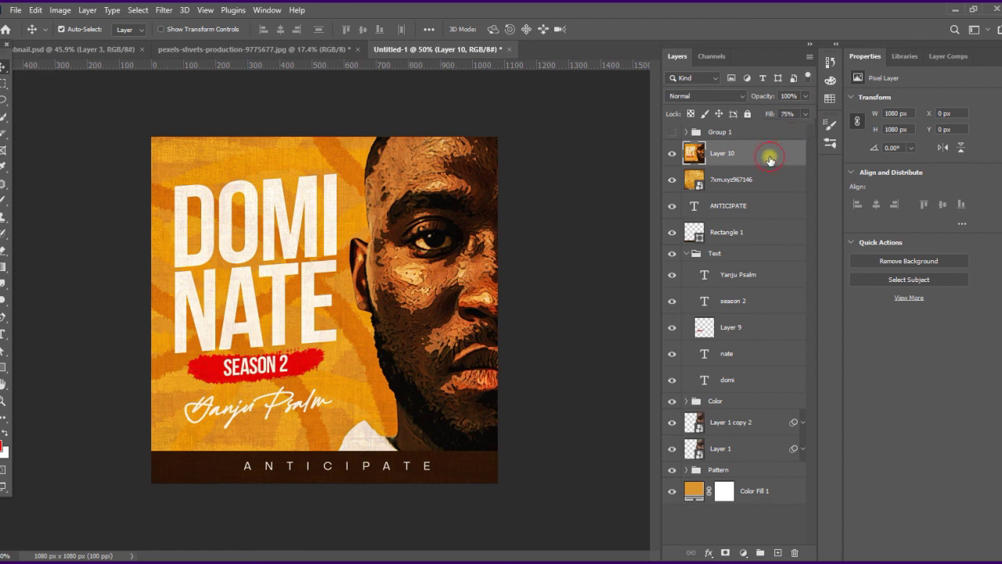
key("ctrl+alt+shift+e")
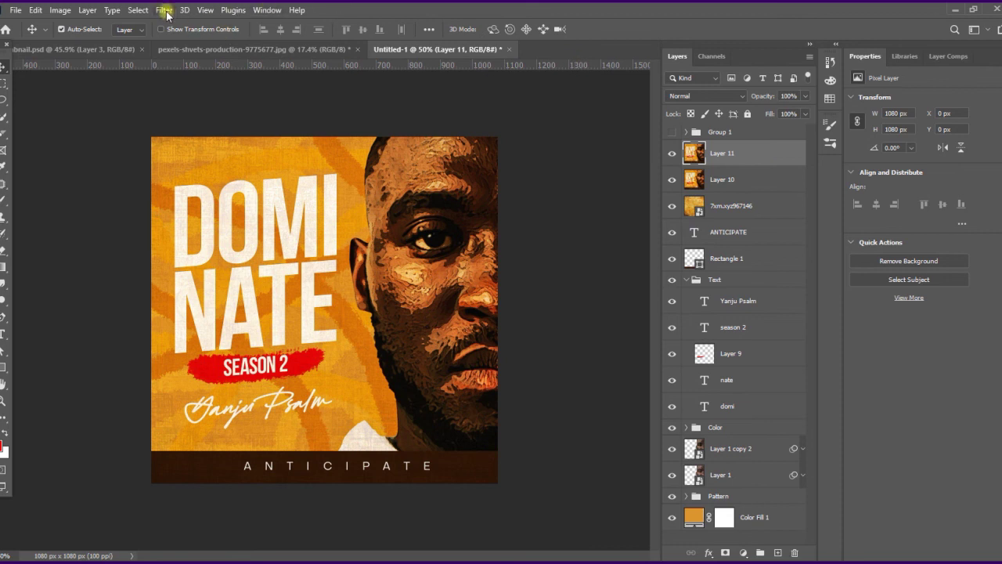
Apply Unsharp Mask to Layer 11 with Amount 94%, Radius 1.6 px, Threshold 0
left_click(163, 9)
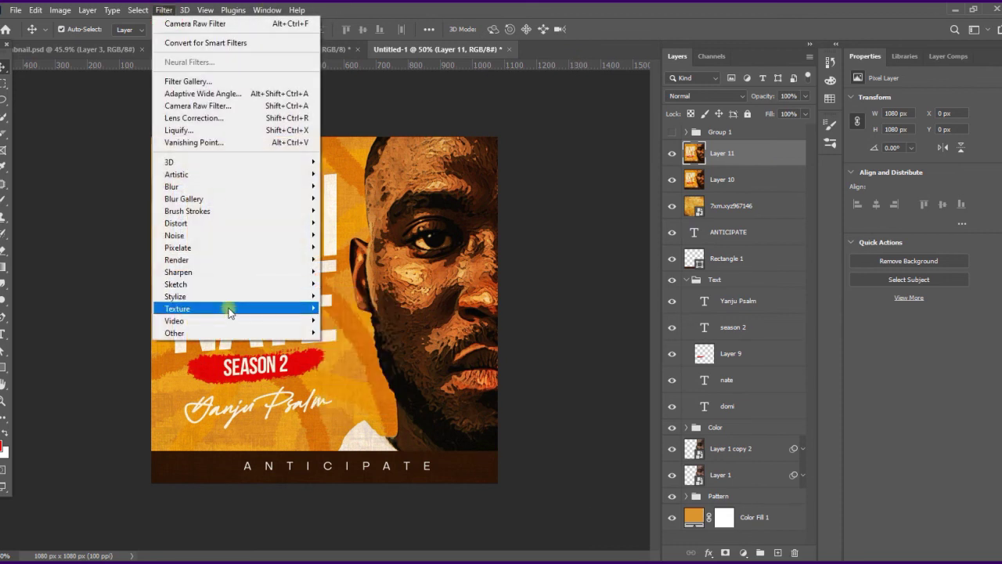
mouse_move(309, 274)
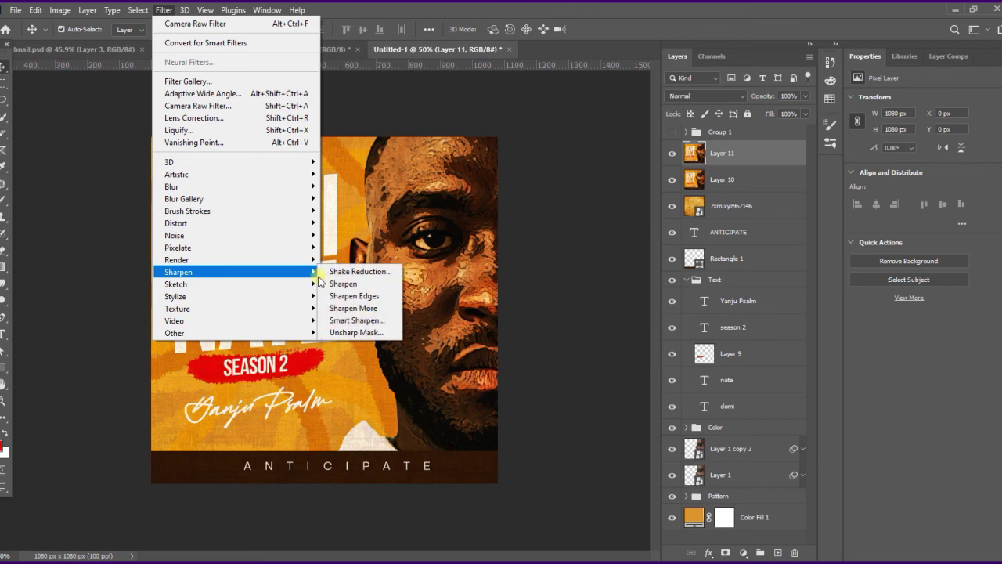
left_click(350, 331)
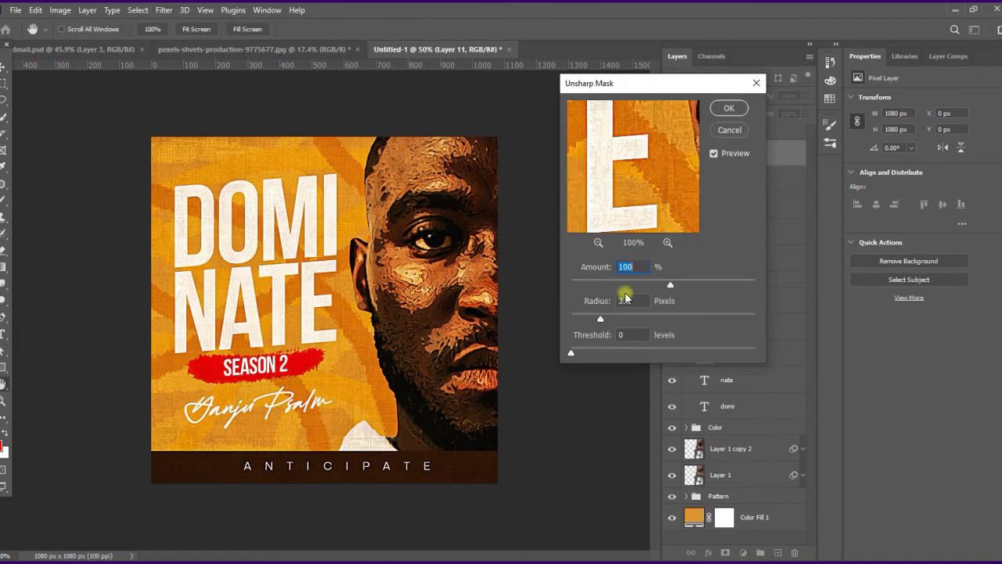
left_click_drag(604, 324, 586, 319)
left_click_drag(669, 282, 665, 288)
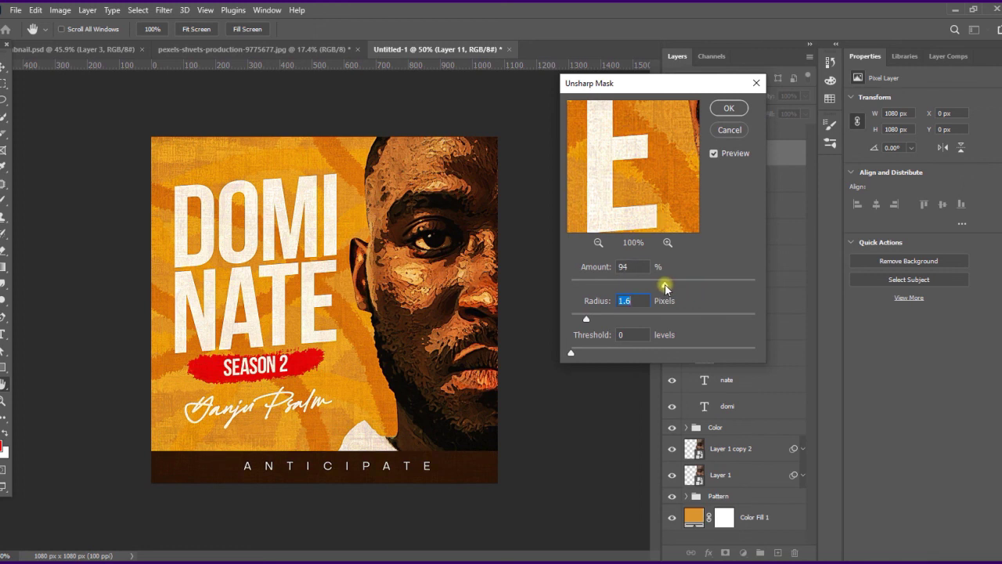
left_click(728, 108)
Toggle Layer 11 off and on to compare the sharpened cover
left_click(671, 154)
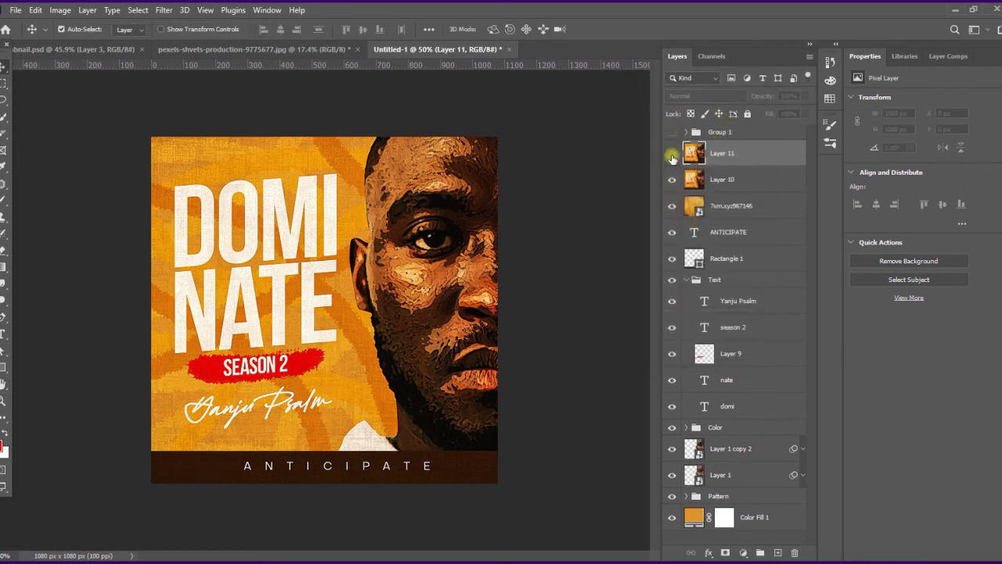
left_click(671, 156)
left_click(671, 157)
left_click(671, 157)
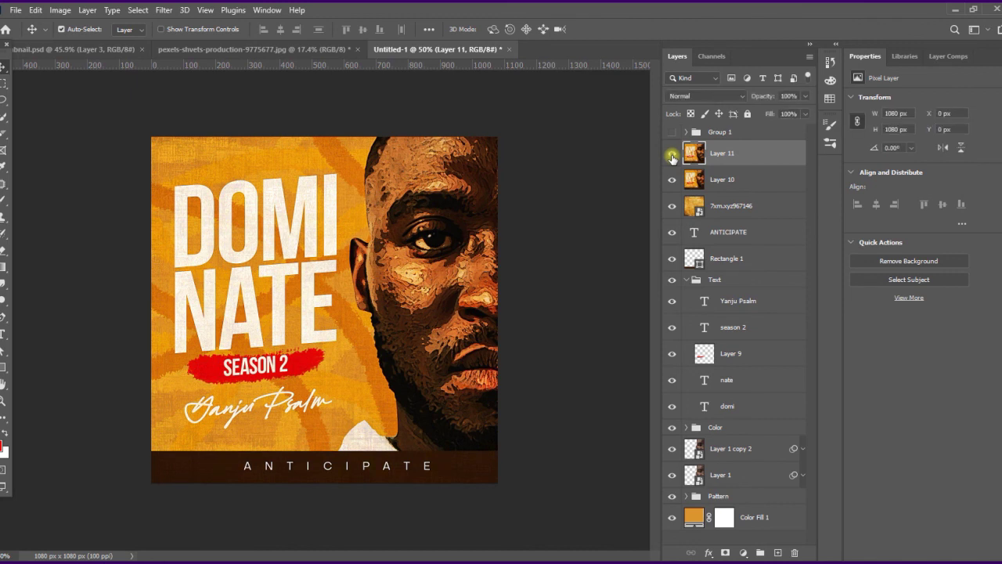
left_click(670, 156)
left_click(671, 156)
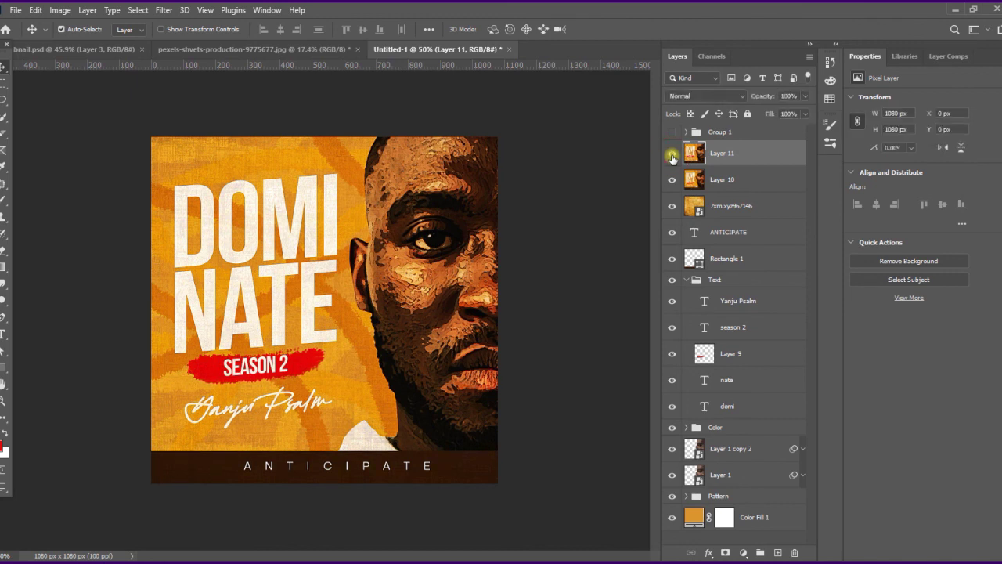